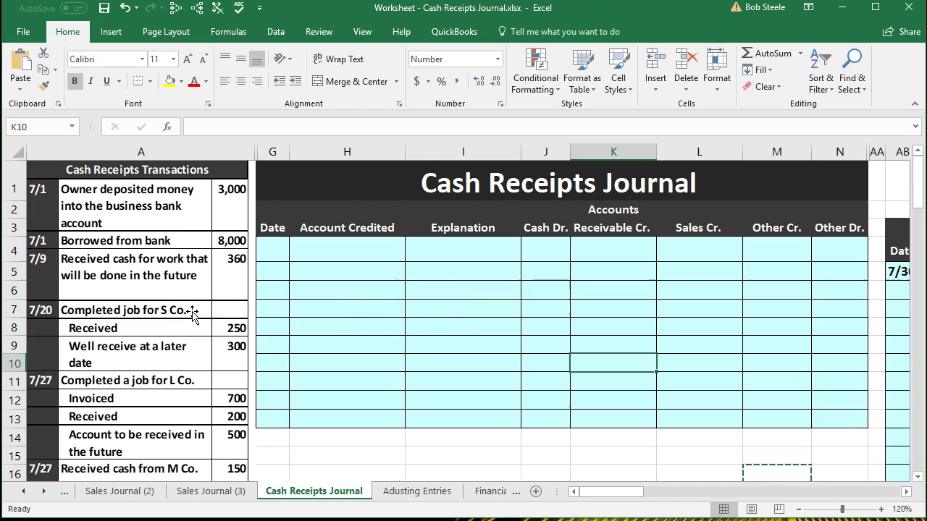
- Examine the empty Cash Receipts Journal columns and the General Journal beside them
click(401, 284)
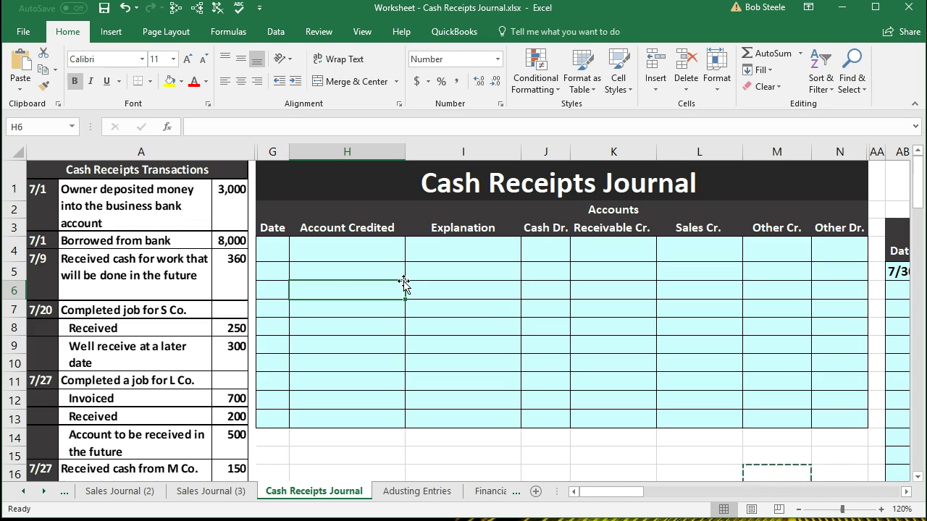
key(Right)
key(Right)
key(Right)
key(Right)
key(Right)
key(Right)
key(Right)
key(Right)
key(Right)
key(Right)
key(Right)
key(Right)
key(Right)
key(Right)
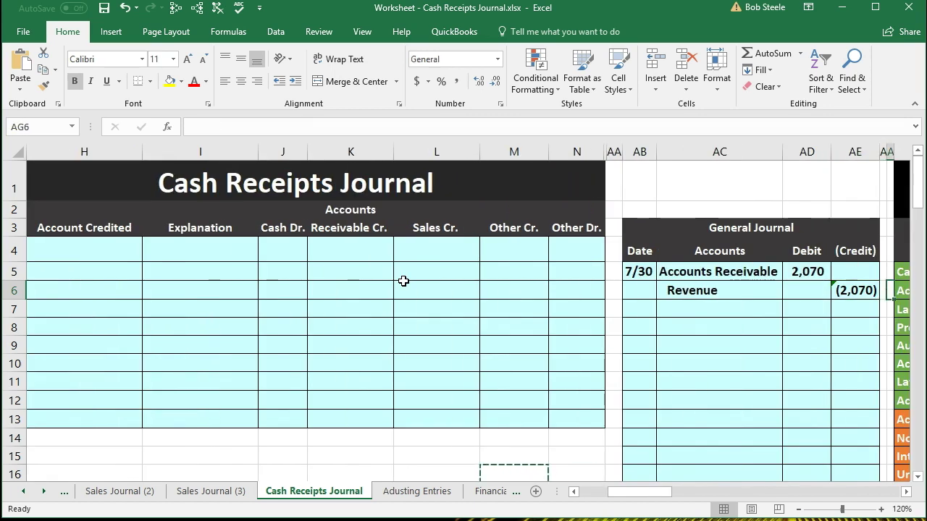
- Examine the General Journal, the trial balance accounts and the General Ledger section of the worksheet
click(488, 356)
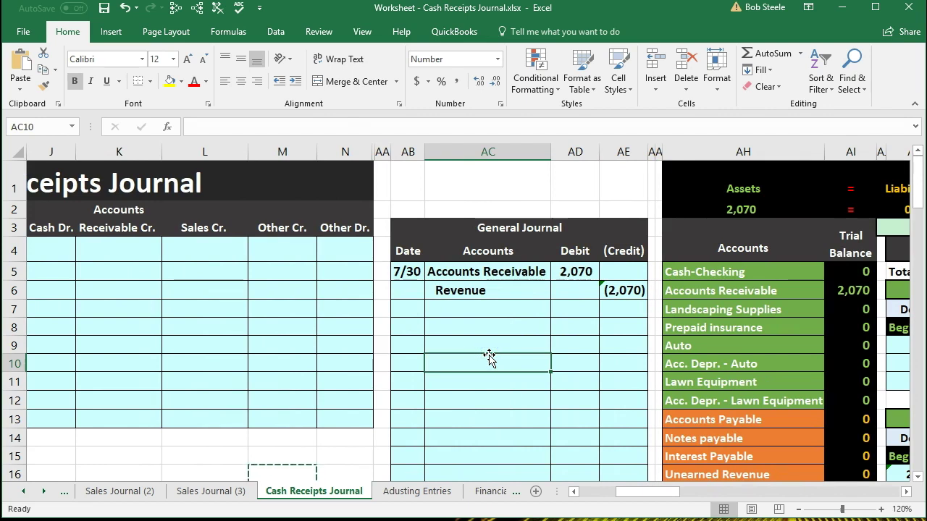
key(Right)
key(Right)
key(Right)
key(Right)
key(Right)
key(Right)
key(Right)
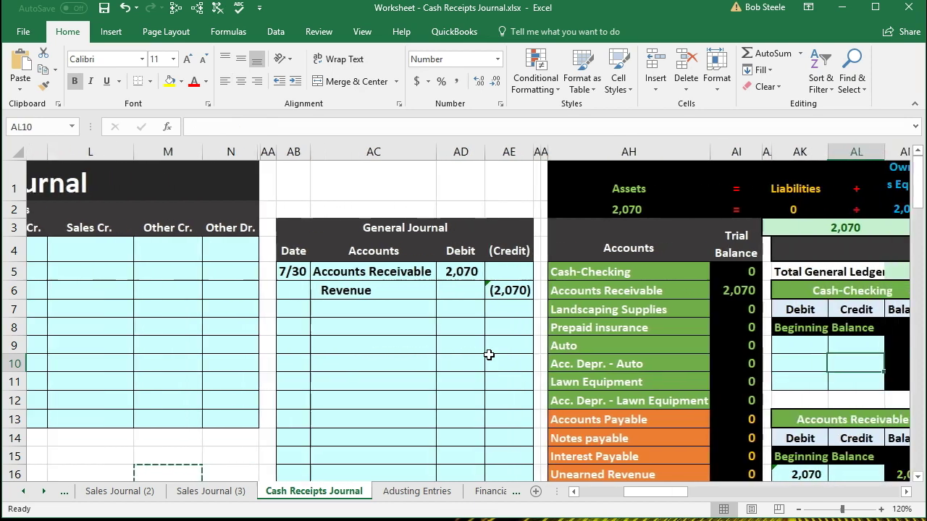
key(Right)
key(Right)
key(Right)
key(Right)
key(Right)
key(Right)
key(Right)
key(Right)
key(Right)
key(Right)
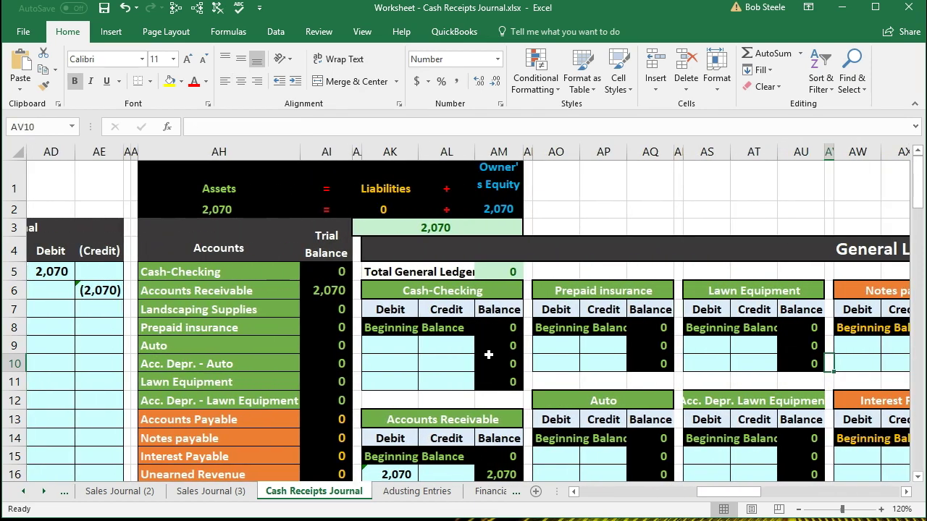
click(841, 250)
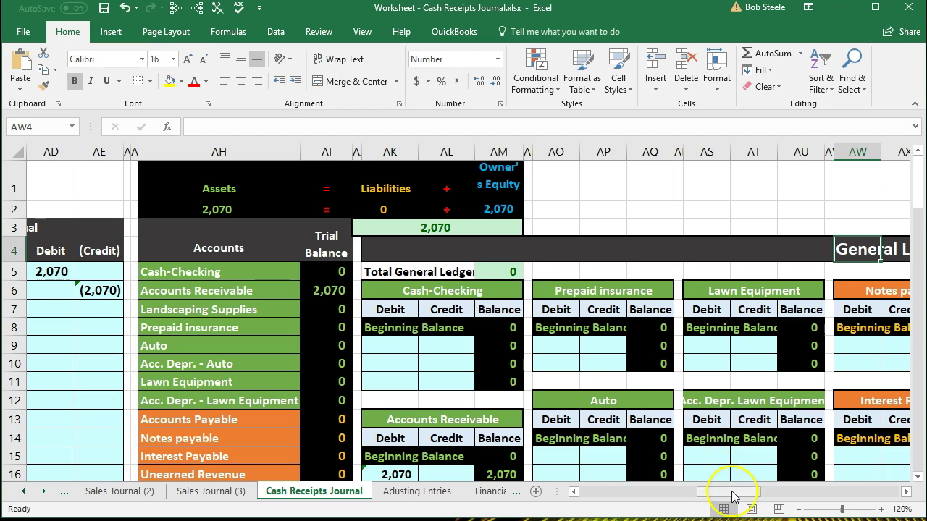
- Return to the Cash Receipts Journal and review its Sales Cr. and Accounts Receivable Cr. column headings
drag(732, 496, 560, 501)
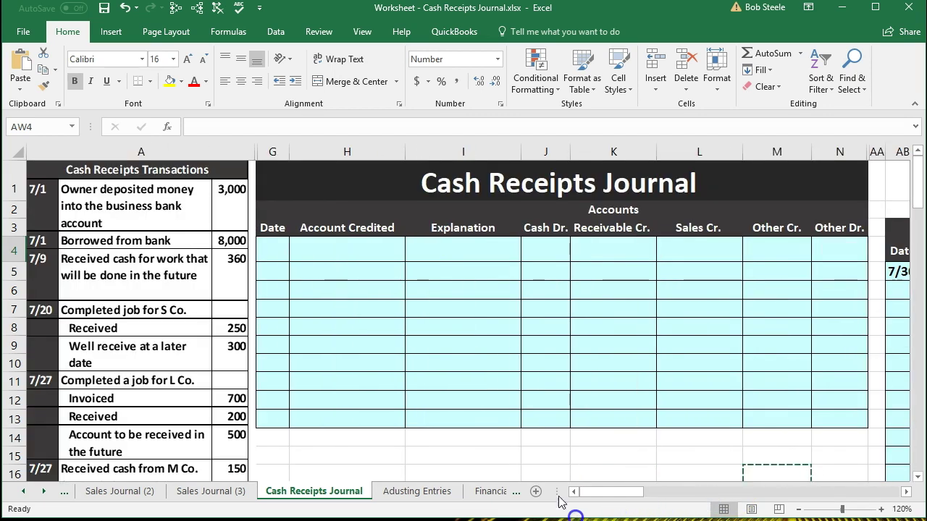
click(352, 325)
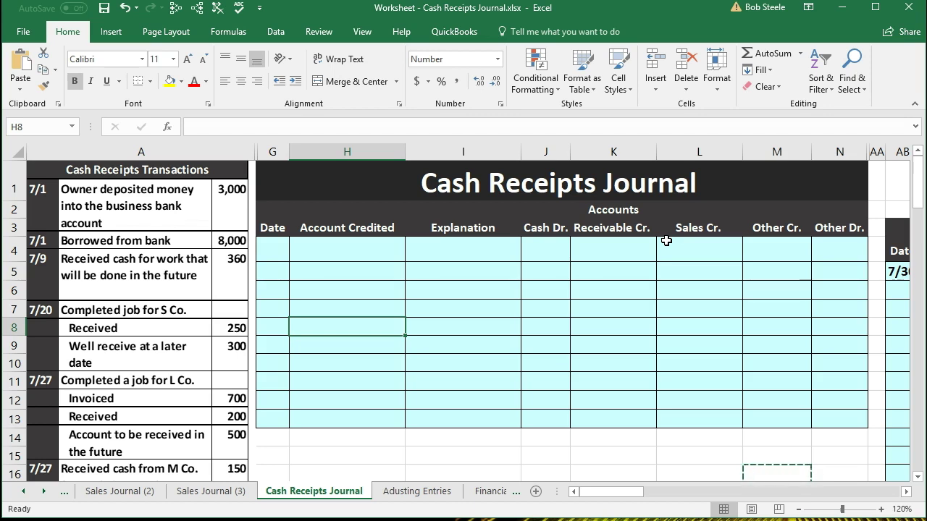
click(684, 228)
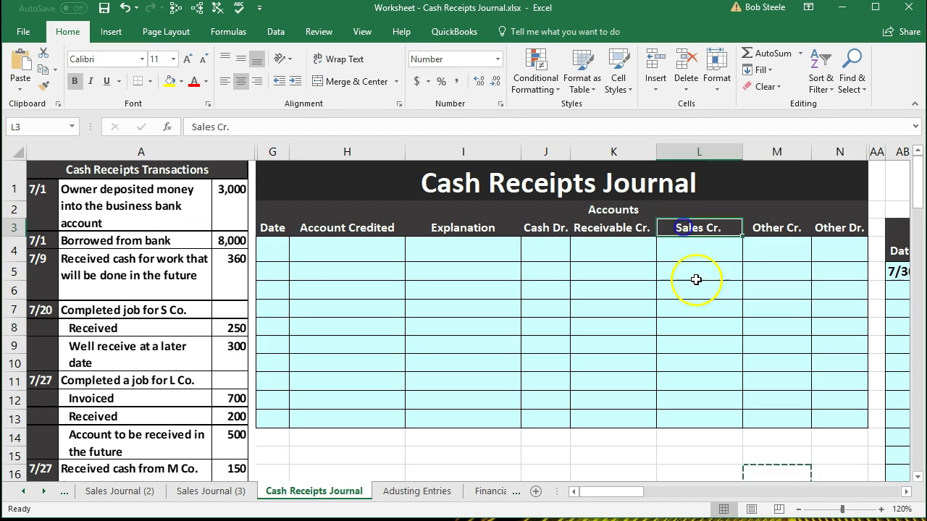
click(639, 232)
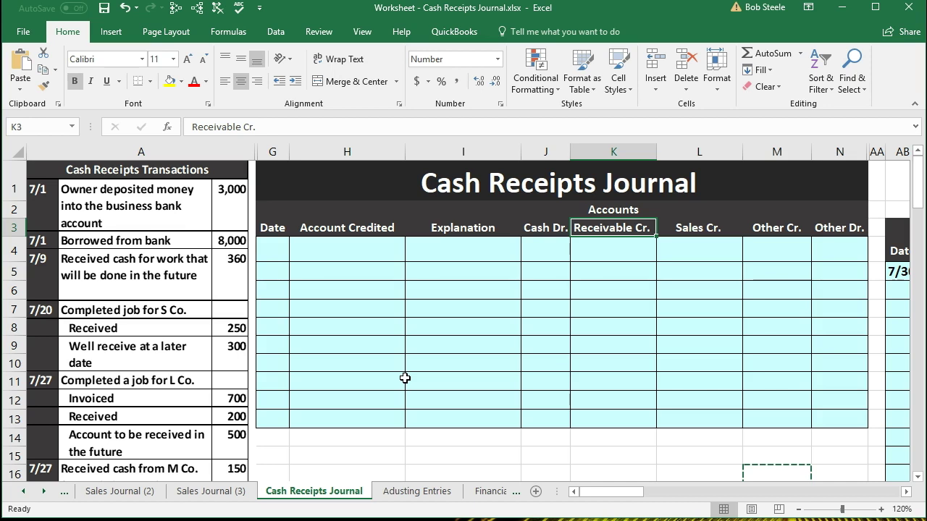
- Enter the date 7/1 and the credited account "Owner" in the first row of the Cash Receipts Journal
click(277, 254)
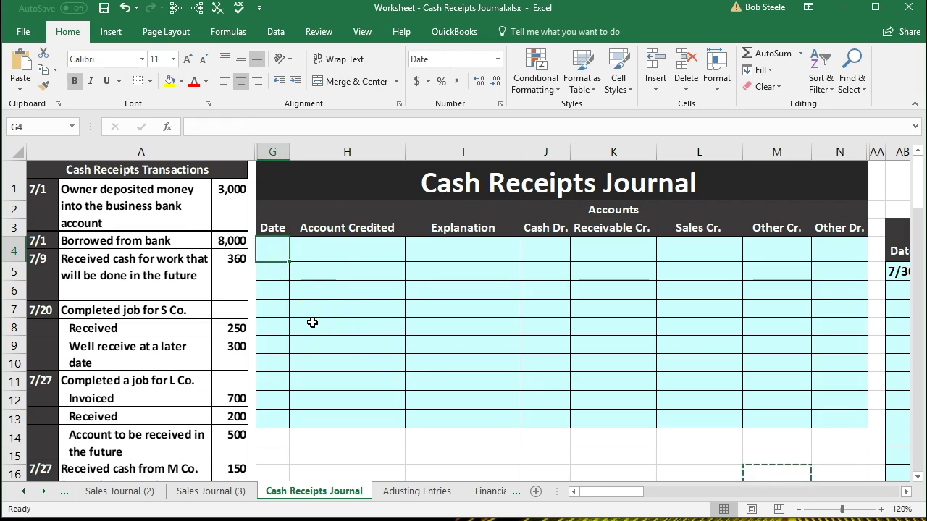
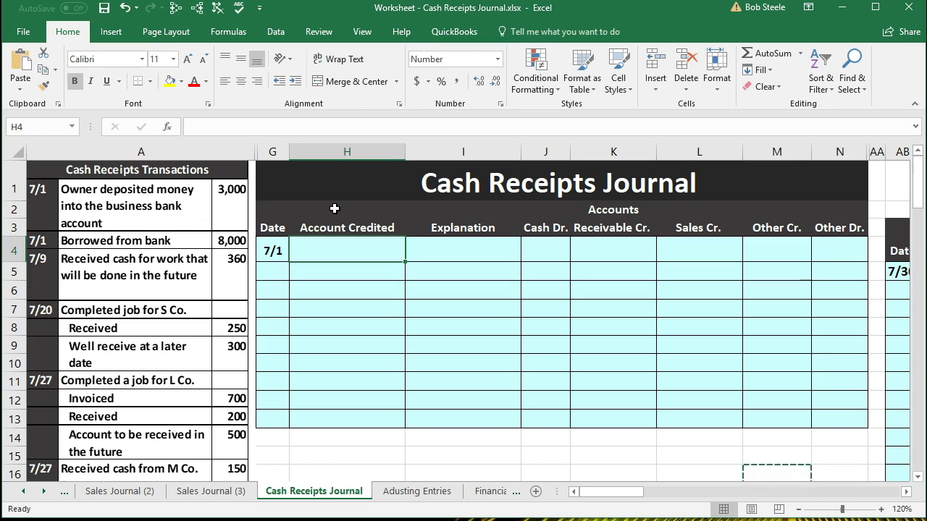
text(Ower)
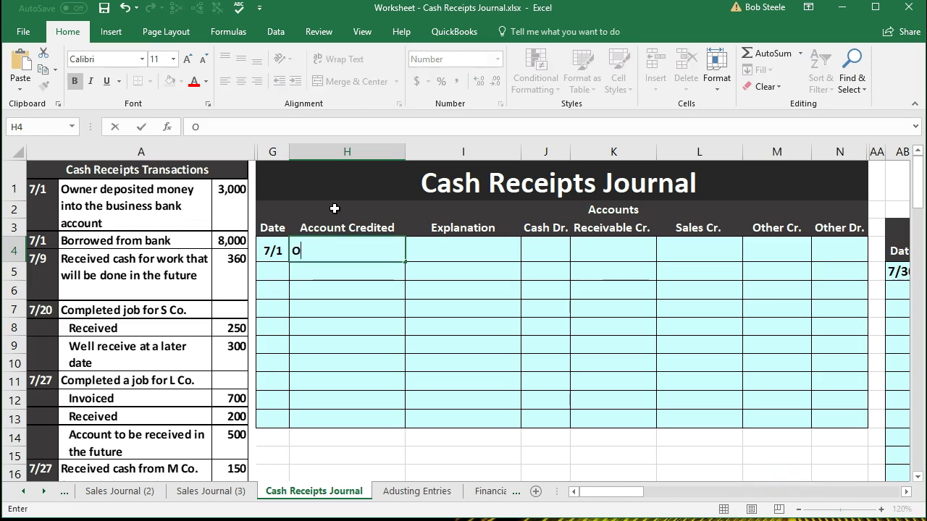
key(BackSpace)
key(BackSpace)
key(BackSpace)
text(wner)
key(Tab)
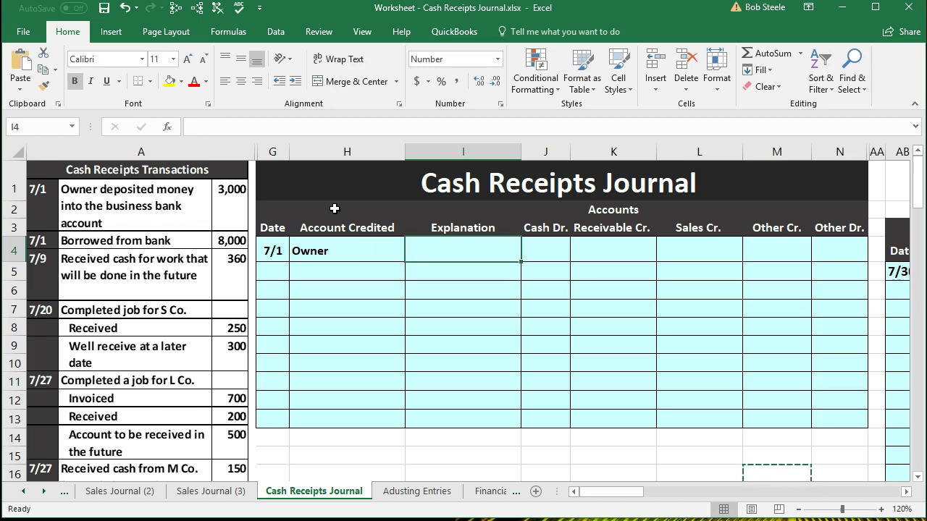
- Enter "Owner Invenstment" as the explanation and 3000 as Cash Dr. in the owner's row
text(Owner)
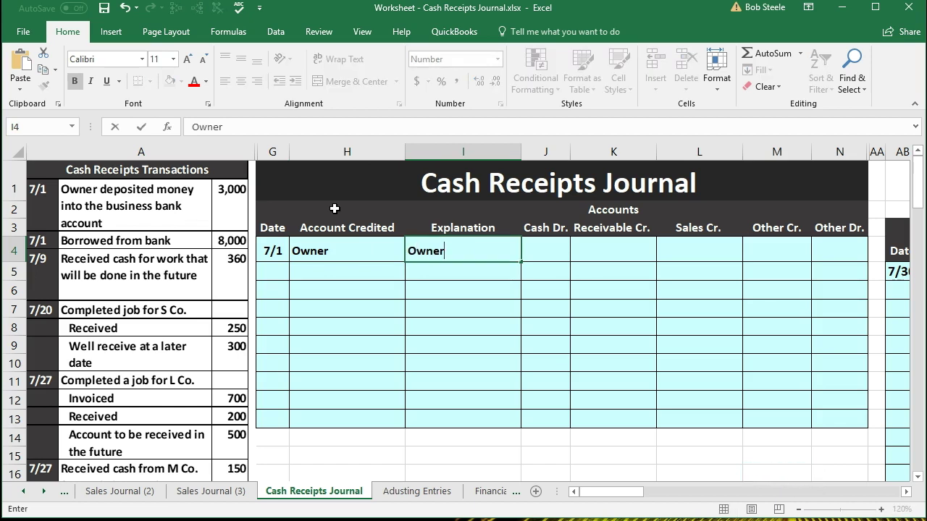
text( Invenstment)
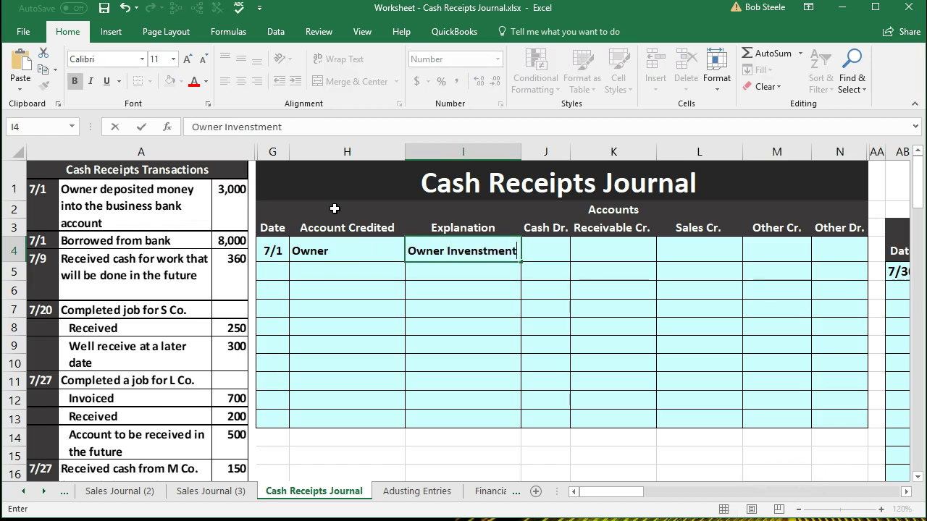
key(ctrl+Return)
key(Tab)
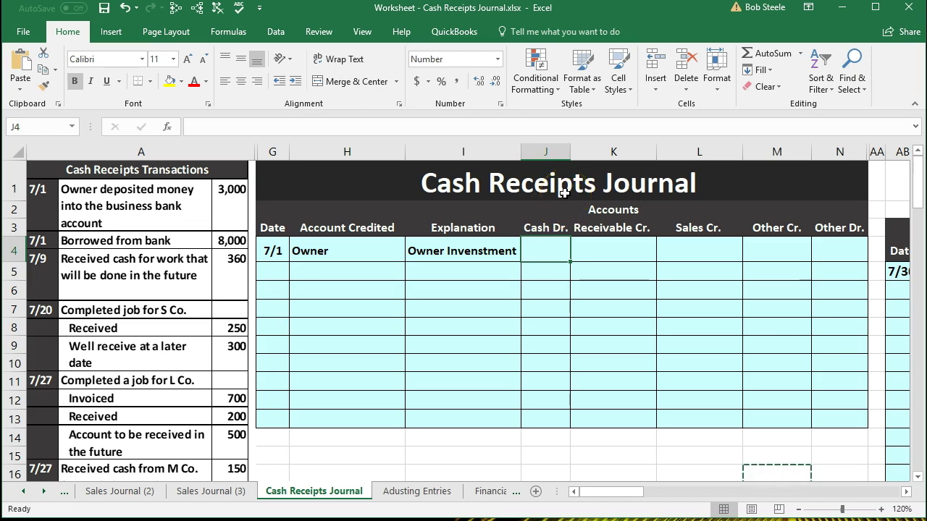
text(3000)
key(Tab)
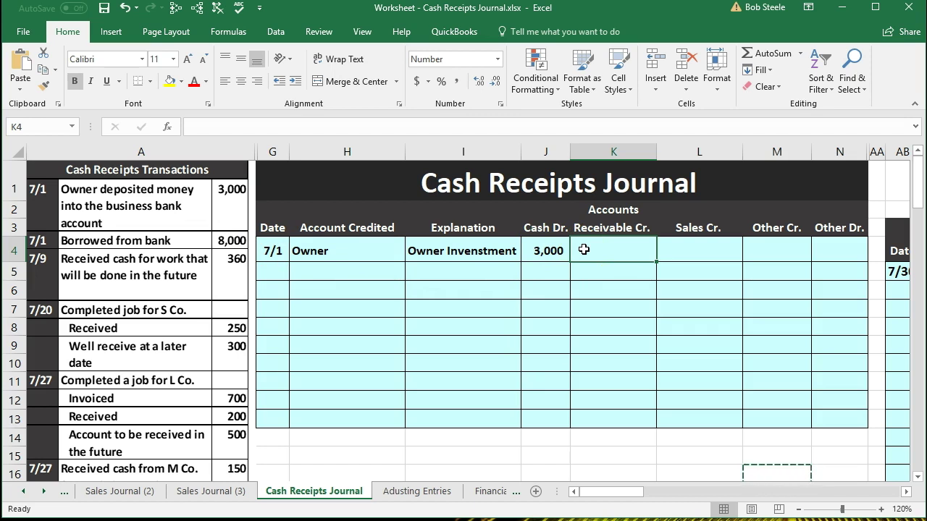
- Enter 3000 under Other Cr. for the owner's deposit in M4
click(767, 247)
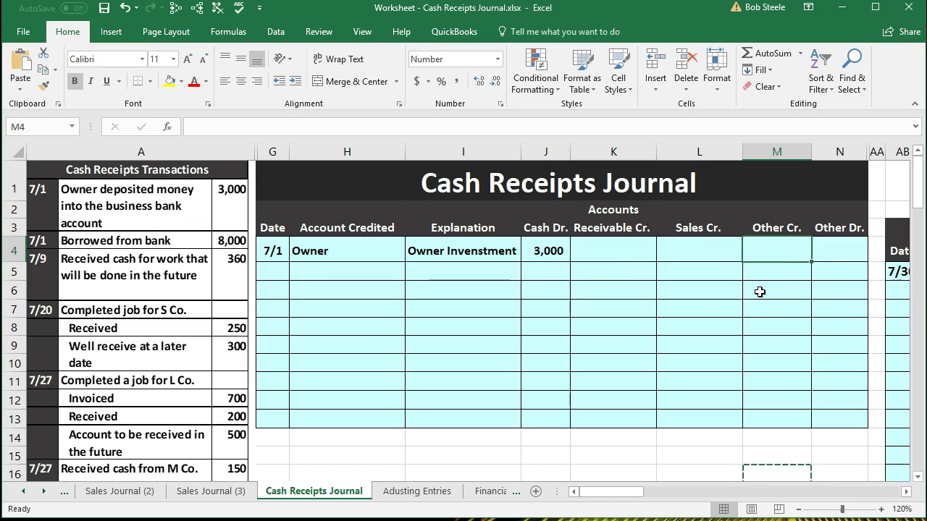
click(760, 281)
text(3000)
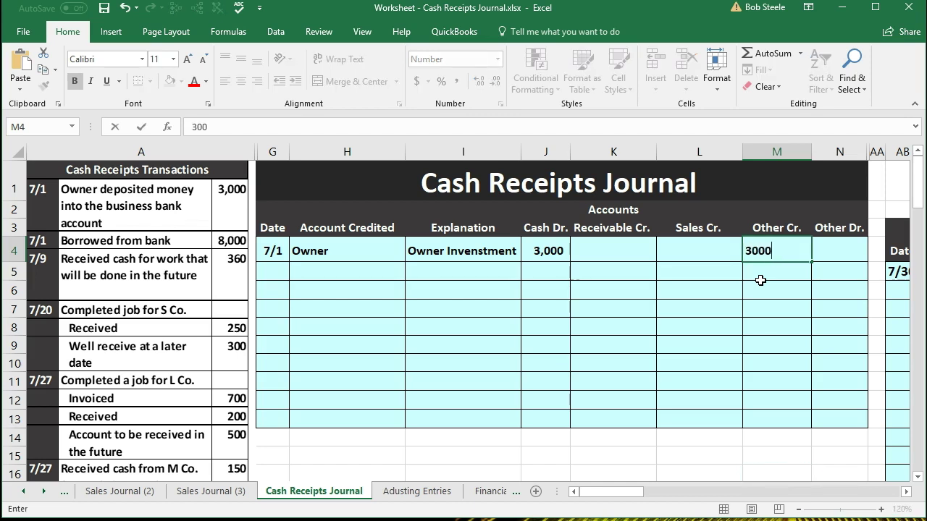
key(Return)
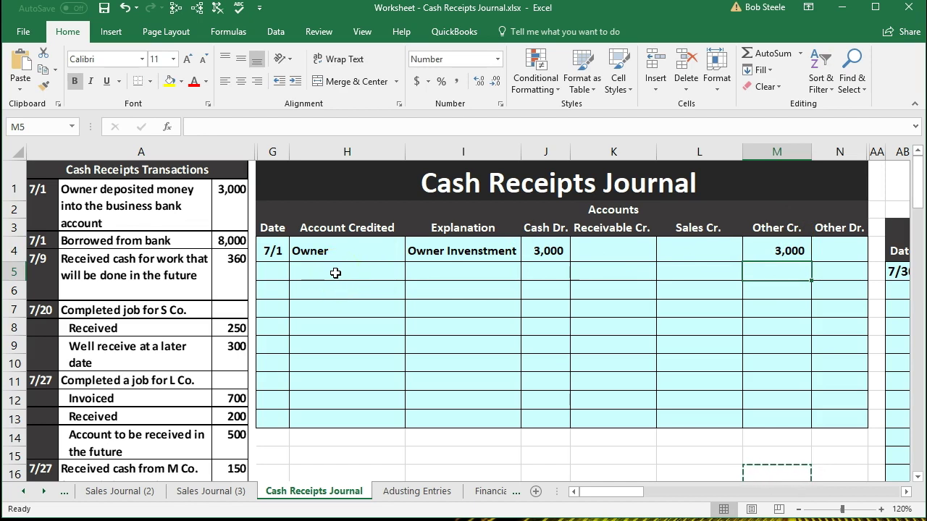
- Enter the date 7/1 and the credited account "Bank" in the journal's second row
click(281, 270)
text(7)
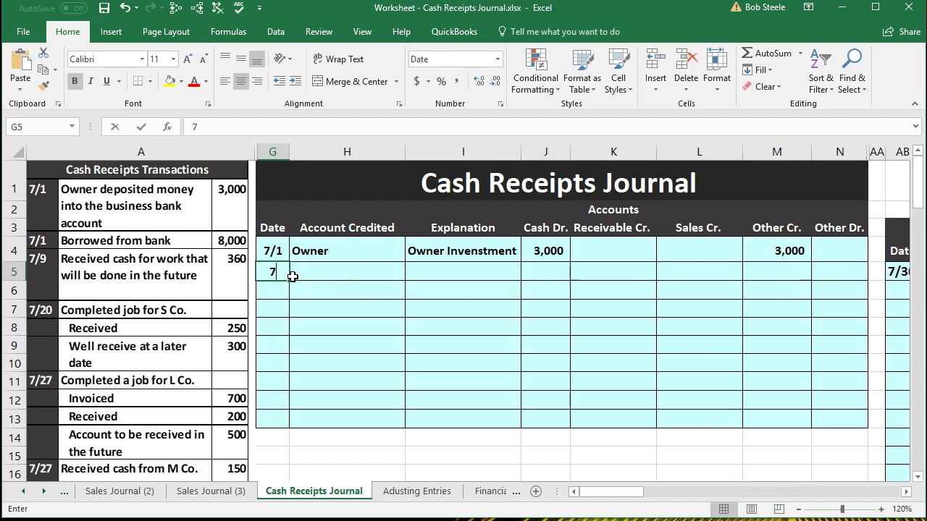
text(/1)
key(Return)
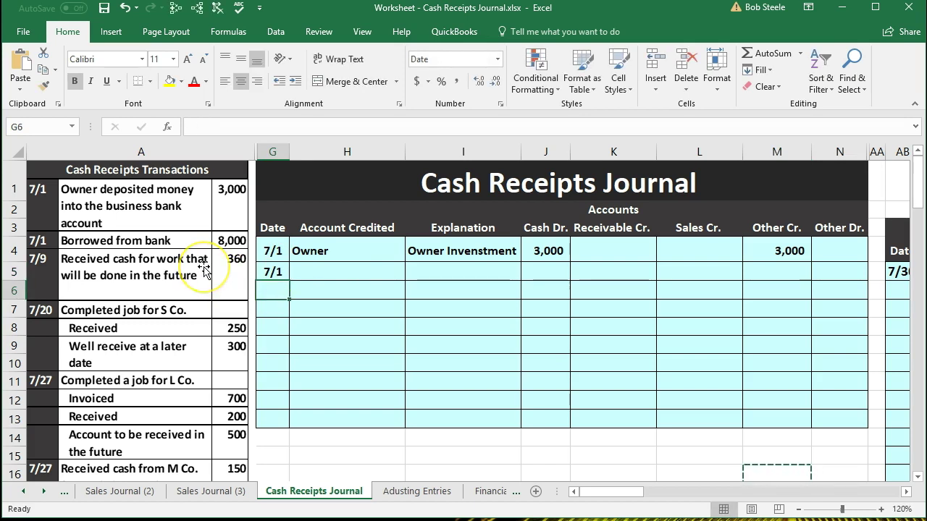
click(322, 273)
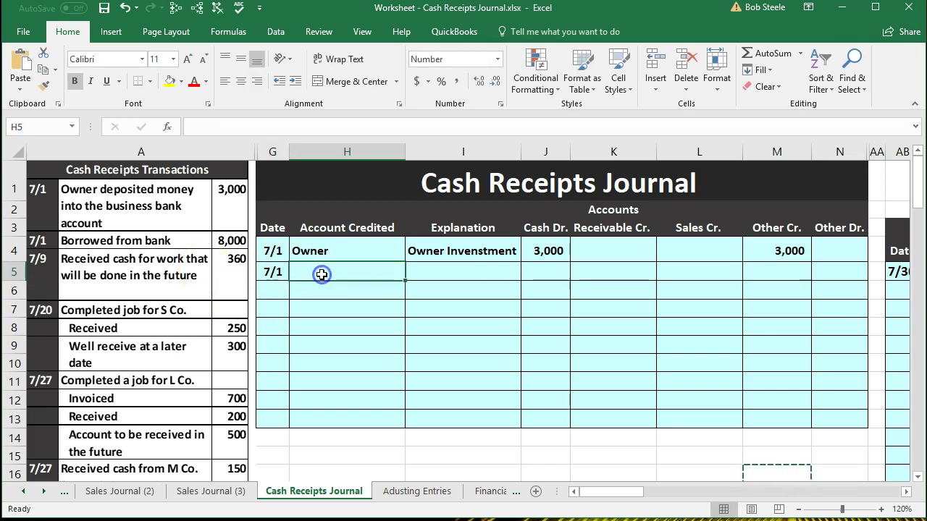
text(Bank)
key(Tab)
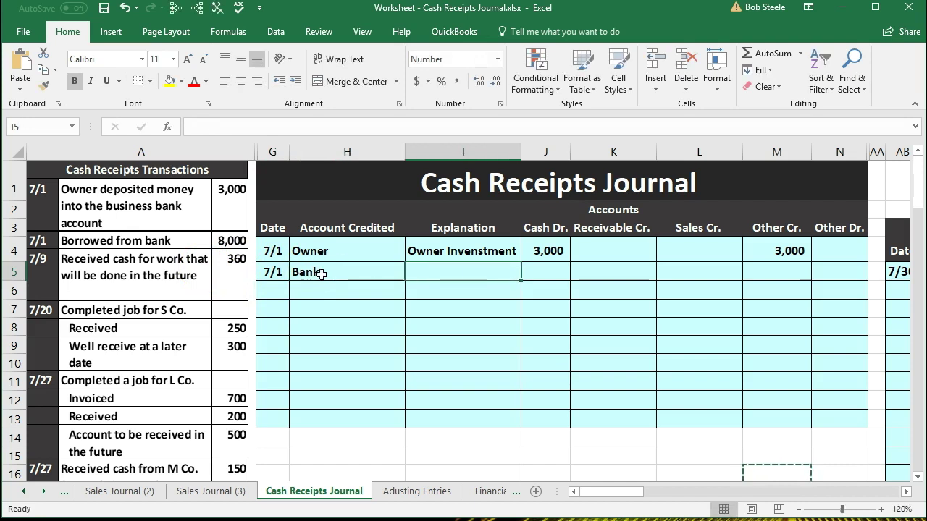
- Enter "Bank Loan" as the explanation and 8000 as Cash Dr. in the bank row
text(Bank Loan)
key(Tab)
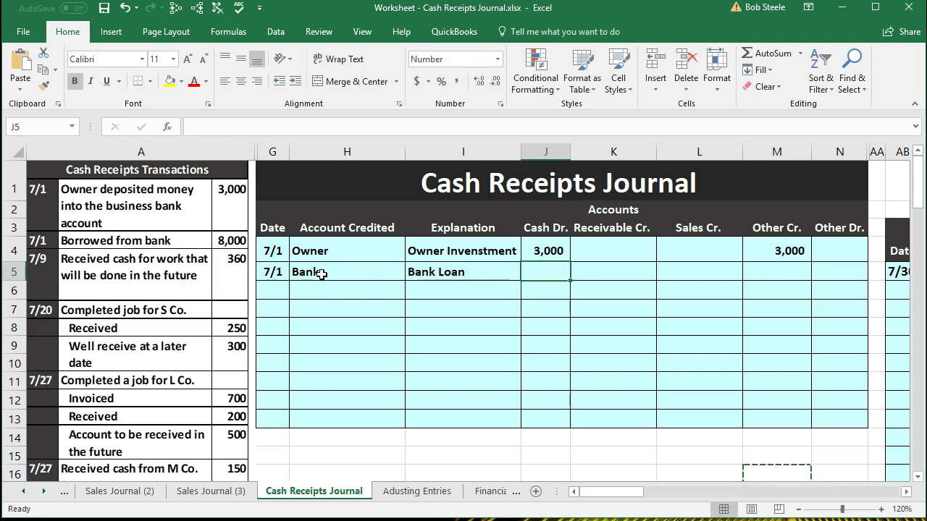
text(8000)
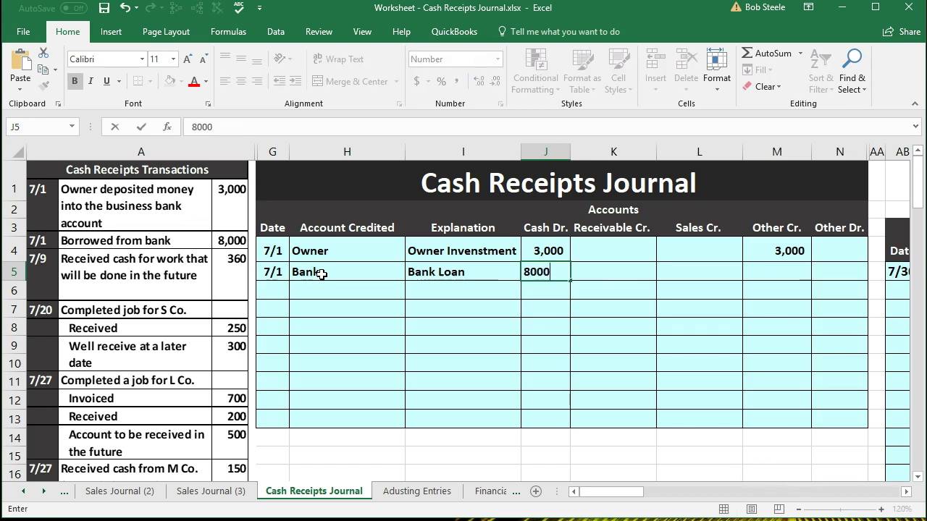
key(Tab)
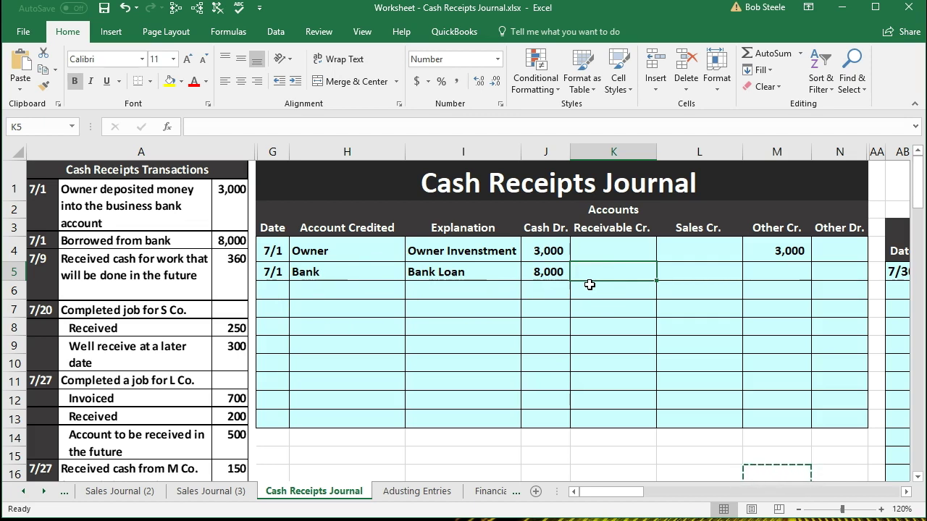
- Enter 8000 under Other Cr. for the bank loan in M5
click(683, 266)
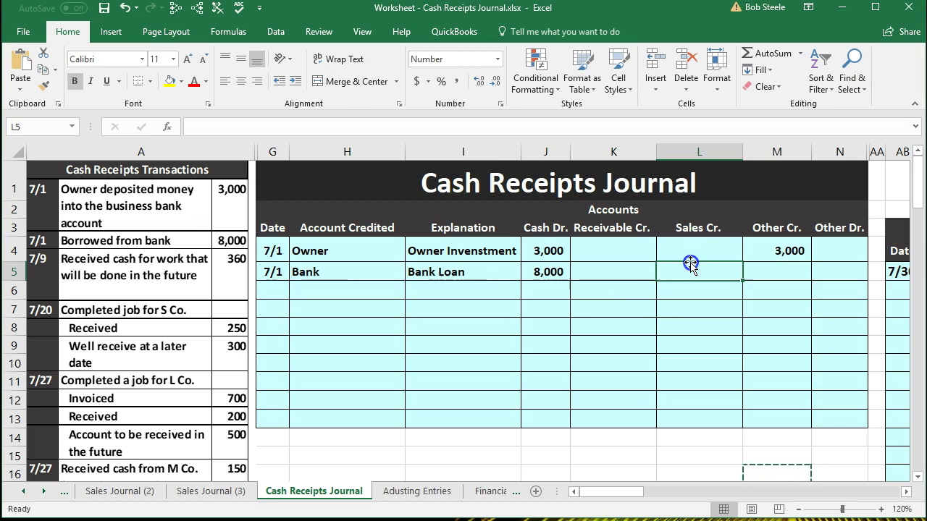
click(612, 272)
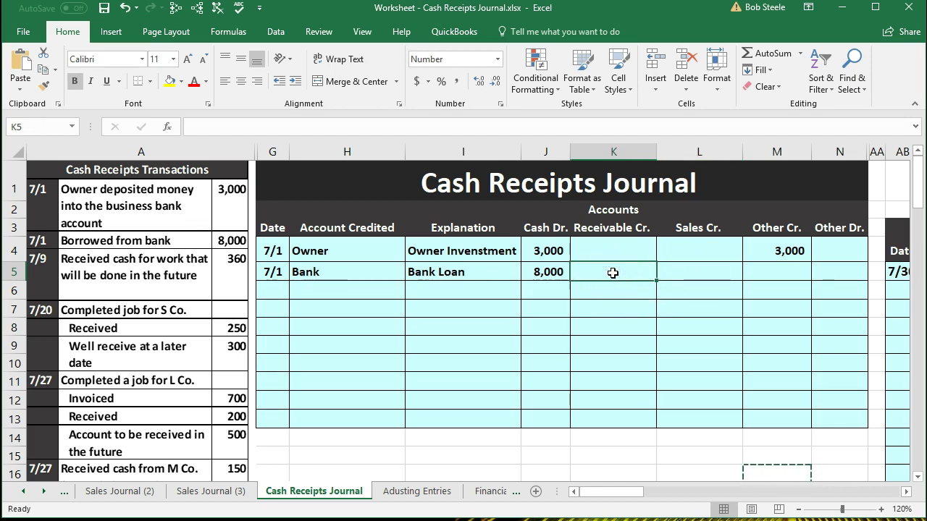
click(794, 273)
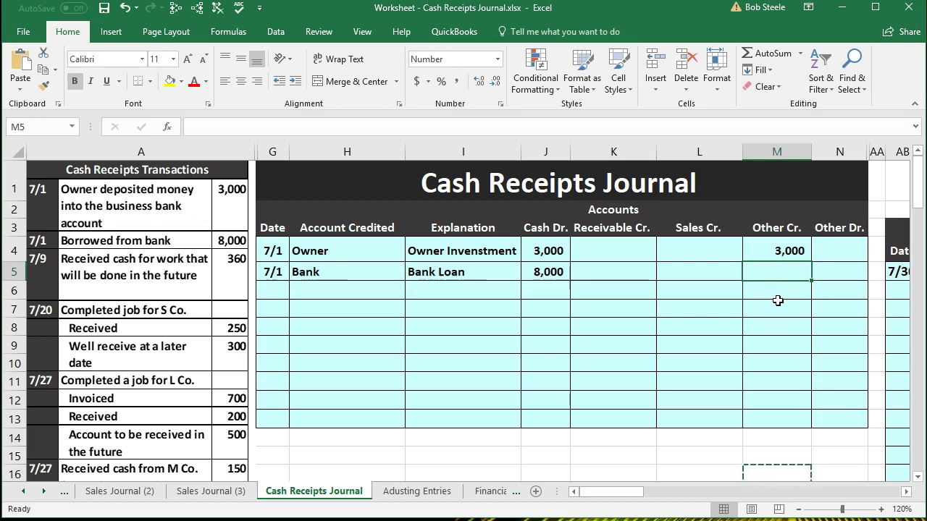
text(8000)
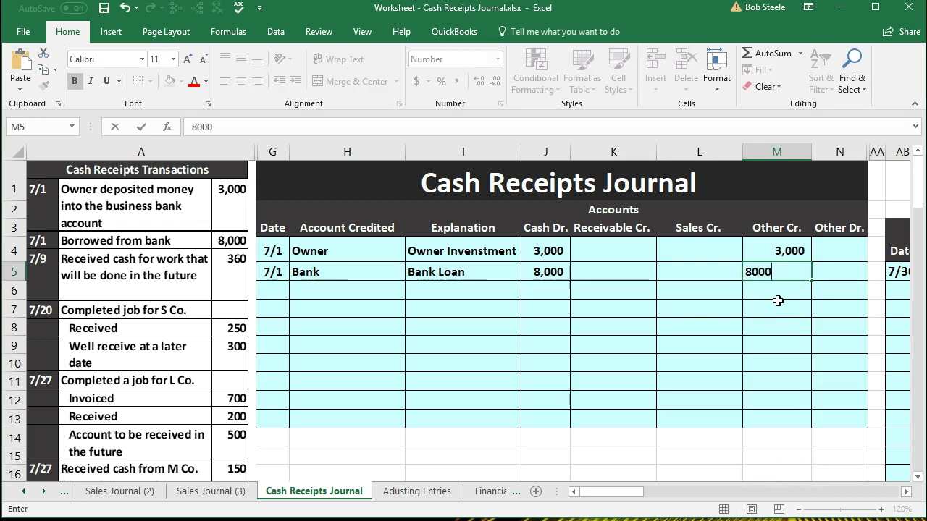
key(Return)
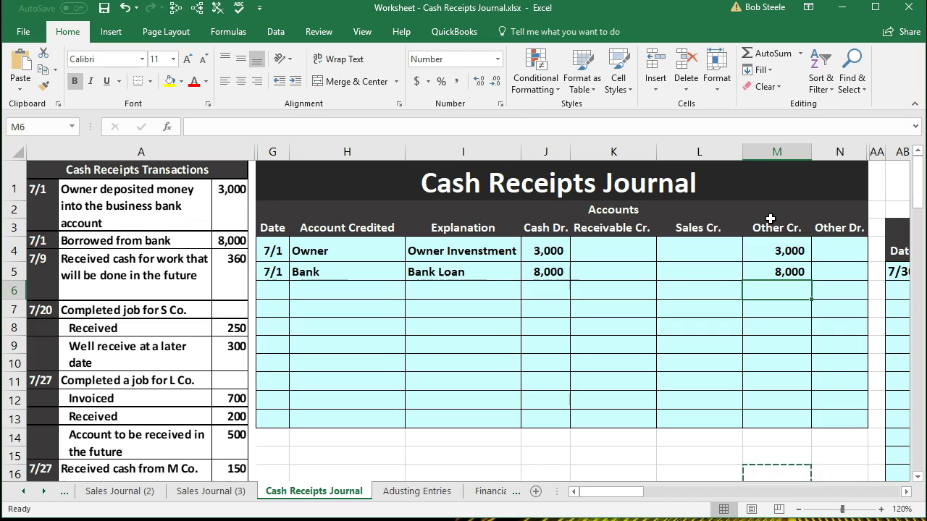
- Enter the date 7/9 and the credited account "Unearned Revenue" in row 6 of the journal
click(276, 291)
text(7/9)
key(BackSpace)
text(9)
key(Tab)
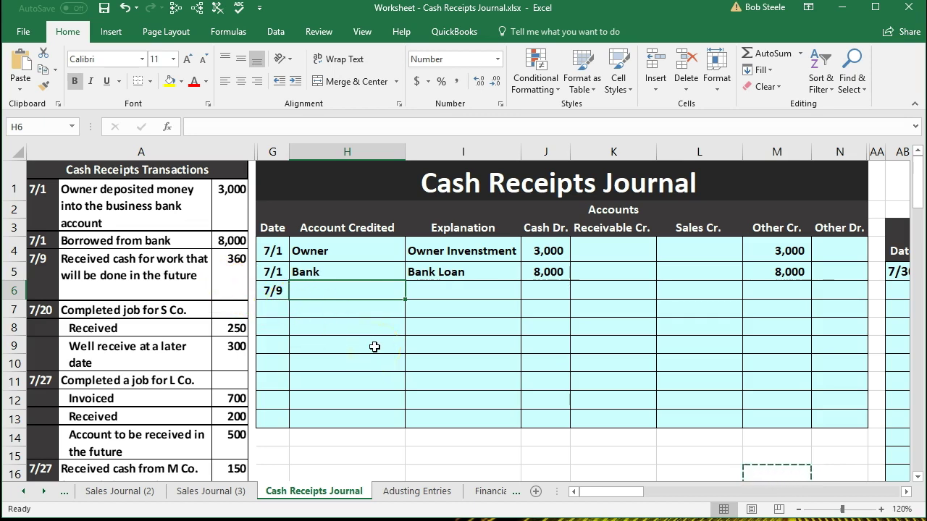
text(Unearne)
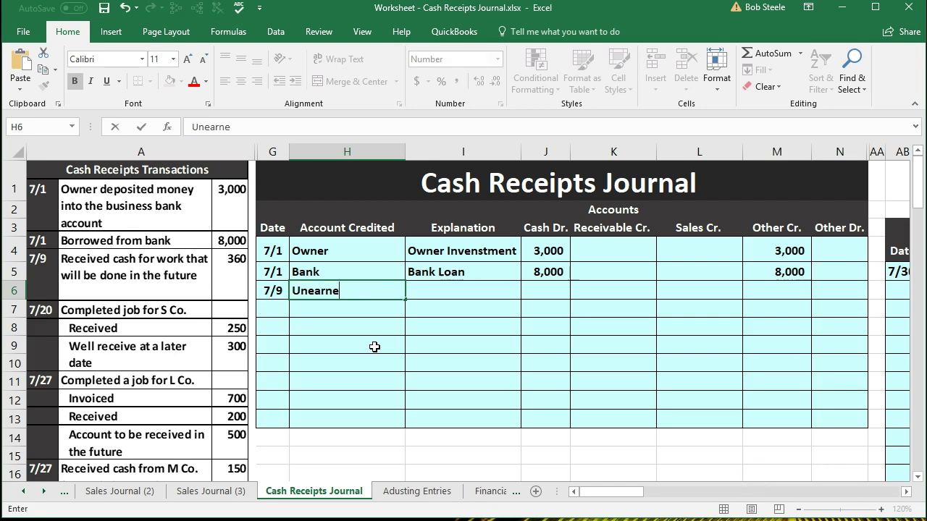
text(d Revenue)
key(Tab)
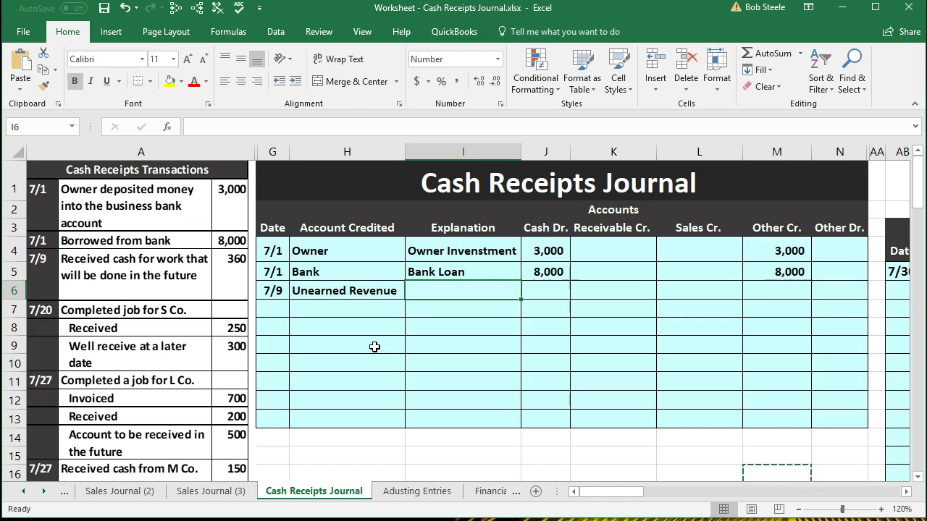
- Enter "Advanced Payment" as the explanation and 360 as Cash Dr. in the unearned revenue row
text(Advanced)
text( AP)
key(BackSpace)
key(BackSpace)
text(Payment)
key(BackSpace)
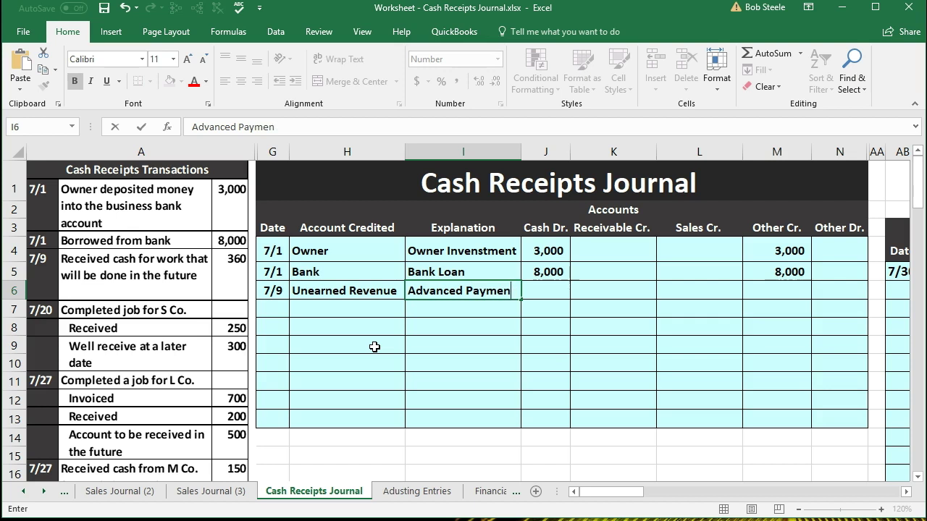
text(t)
key(Tab)
text(360)
key(Tab)
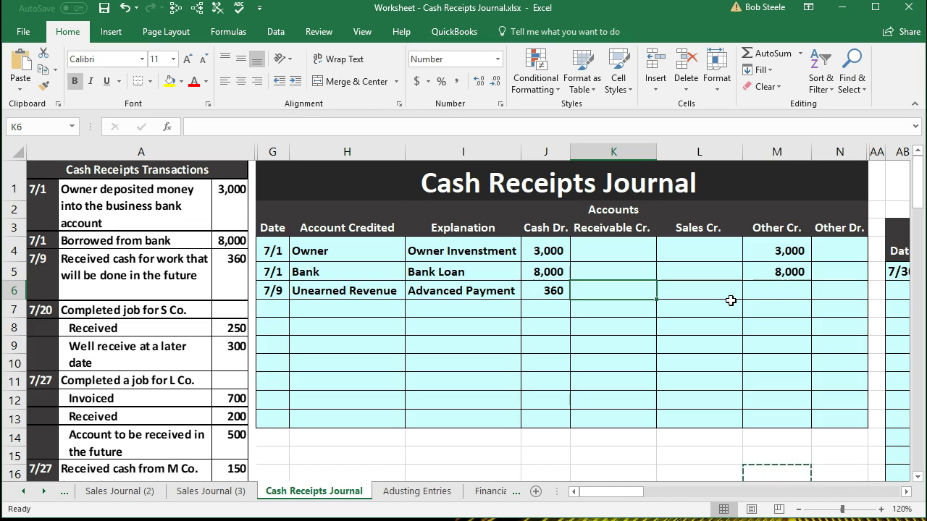
- Enter 360 under Other Cr. for the advance payment in M6
click(548, 291)
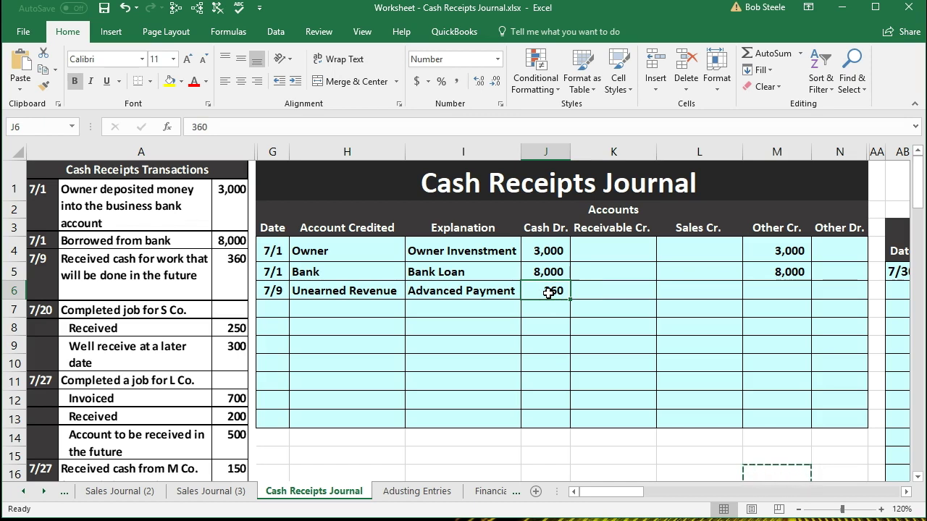
click(605, 228)
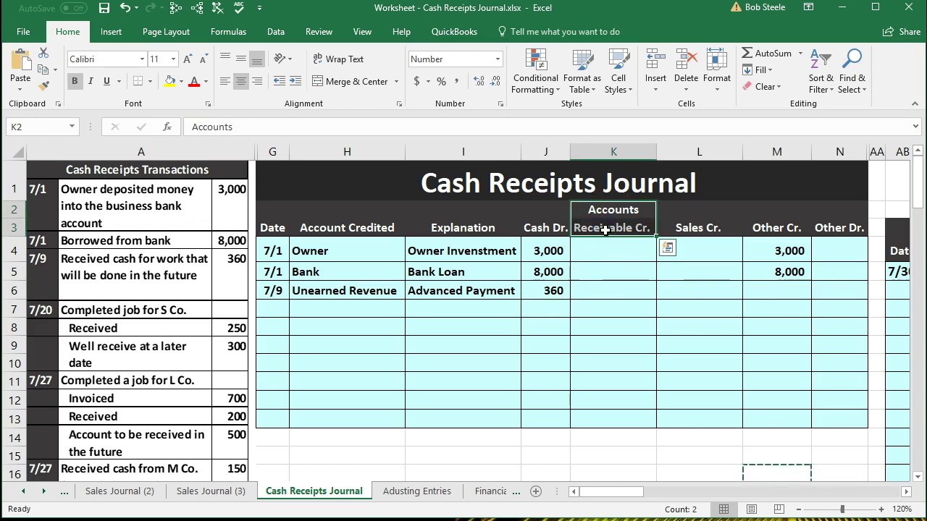
click(609, 290)
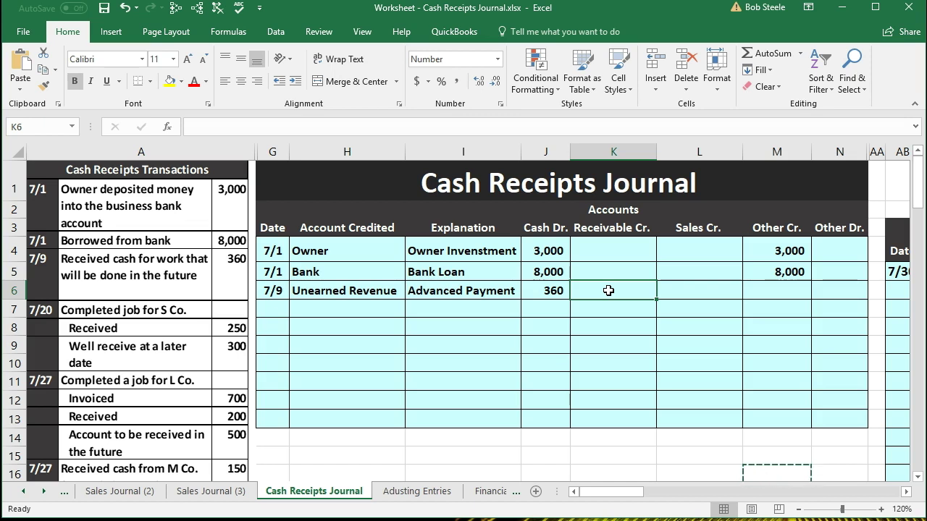
key(Right)
key(Right)
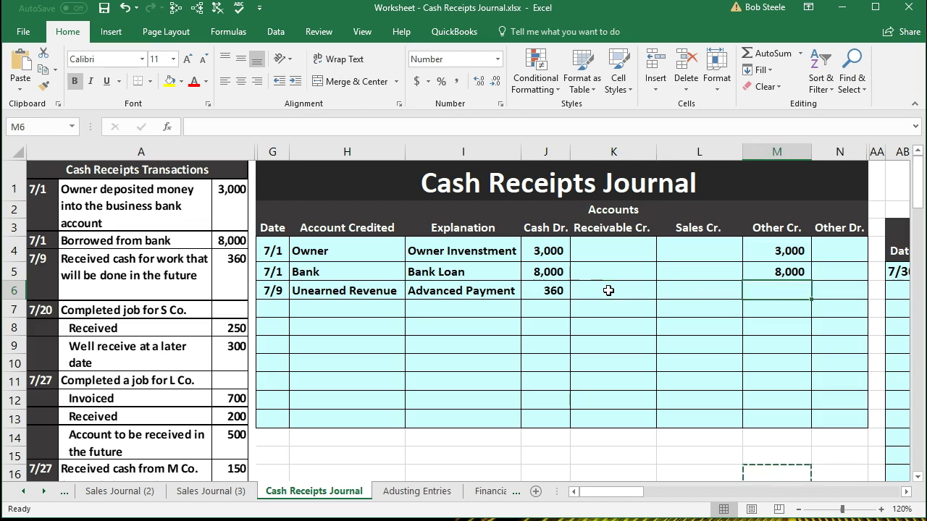
text(360)
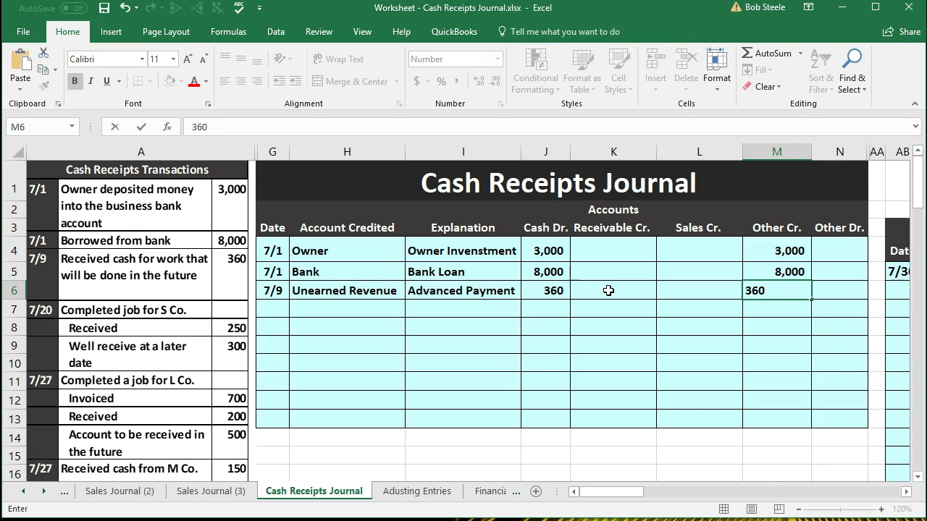
key(Right)
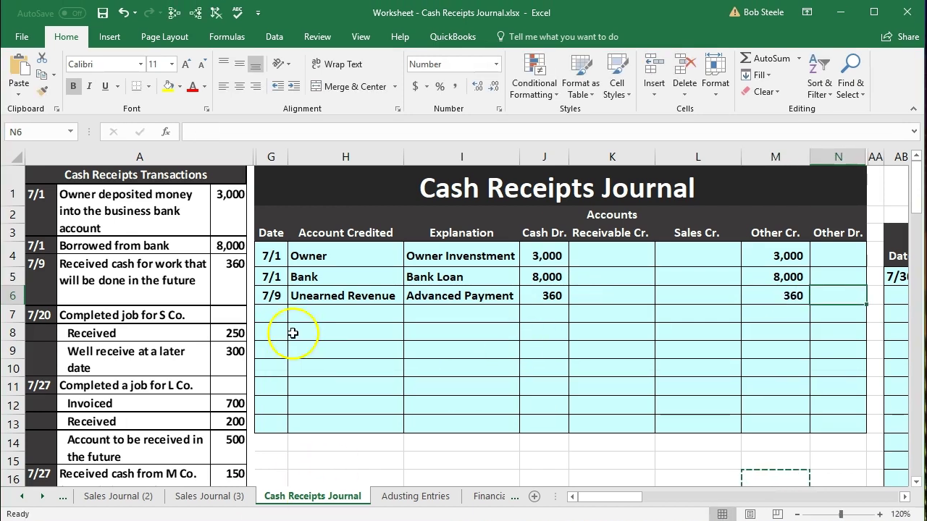
- Enter the date 7/20 and the credited account "S Co." in row 7 of the journal
click(280, 312)
text(7/20)
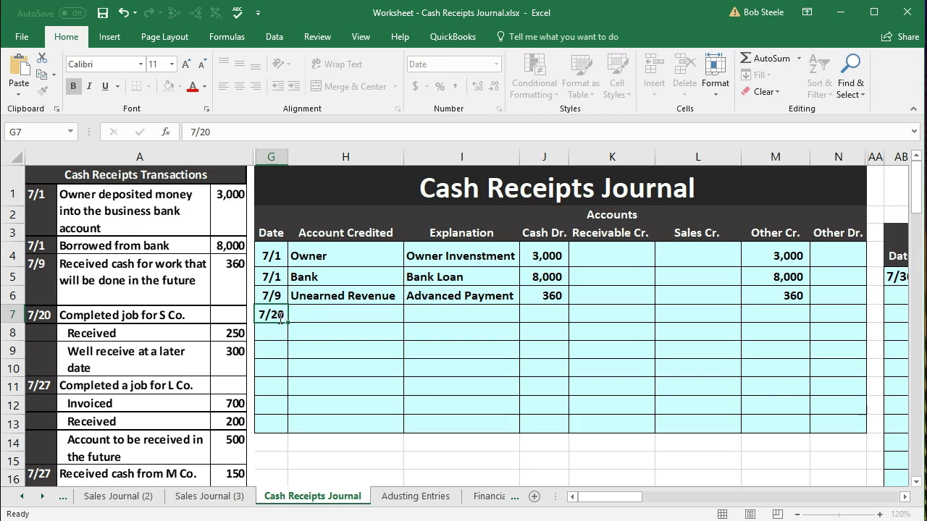
key(Return)
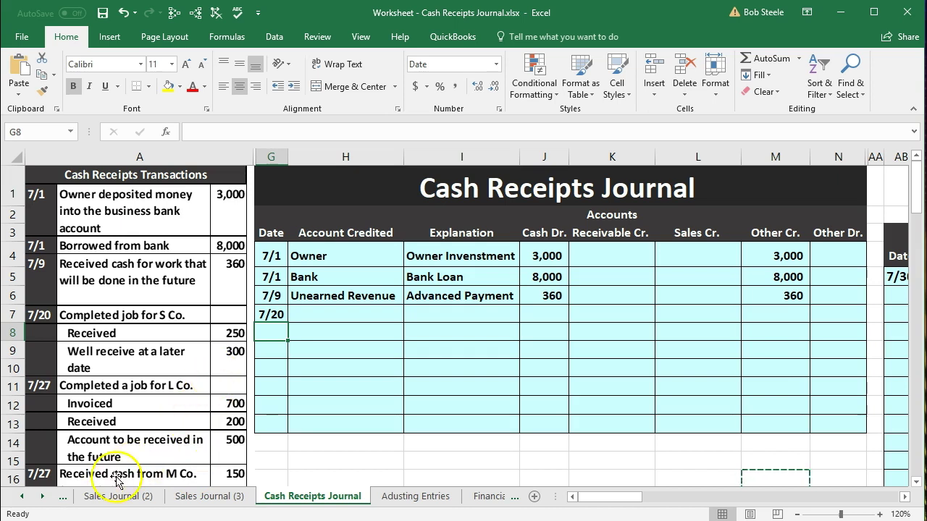
click(313, 315)
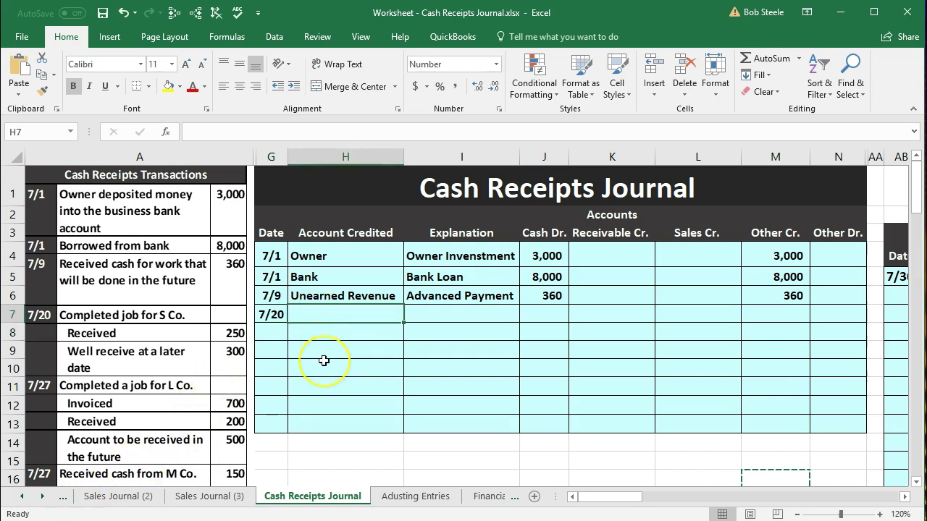
text(S Co.)
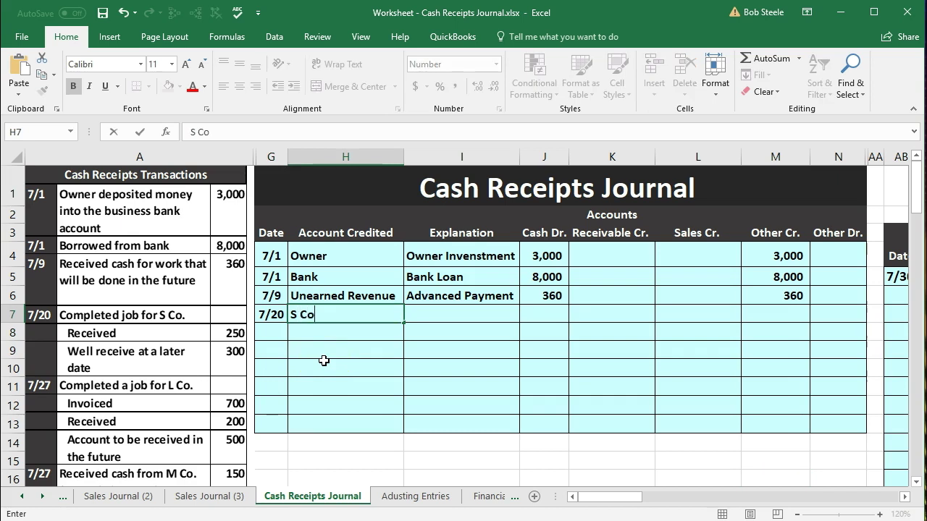
key(Tab)
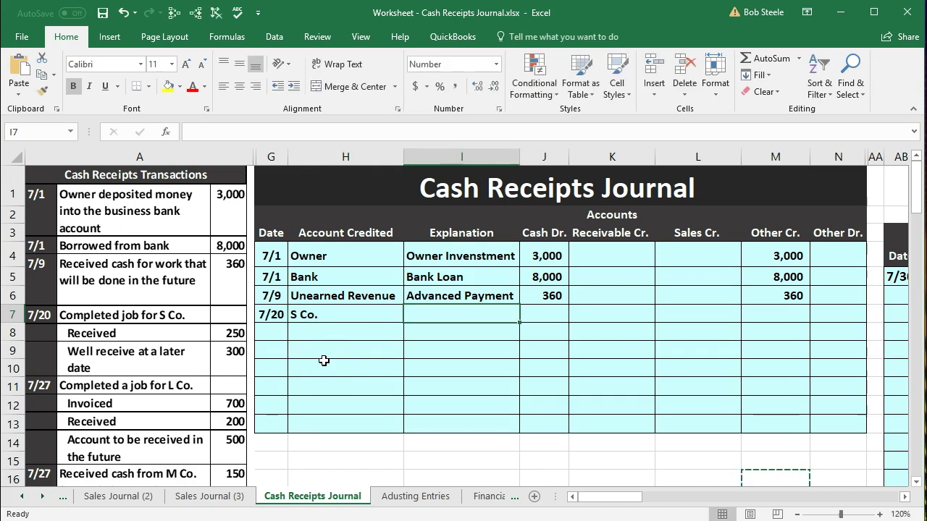
- Enter "Sales" as the explanation and 250 as Cash Dr. in the S Co. row
text(Sales)
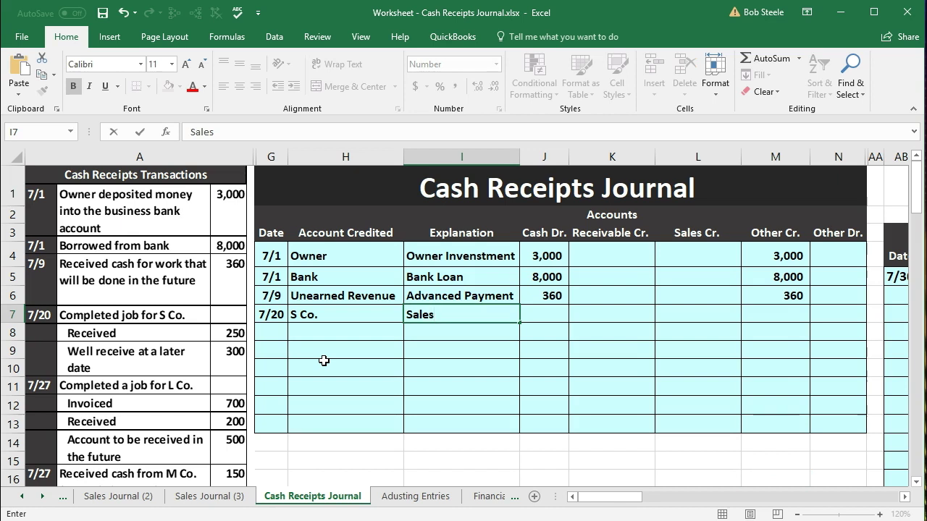
key(Tab)
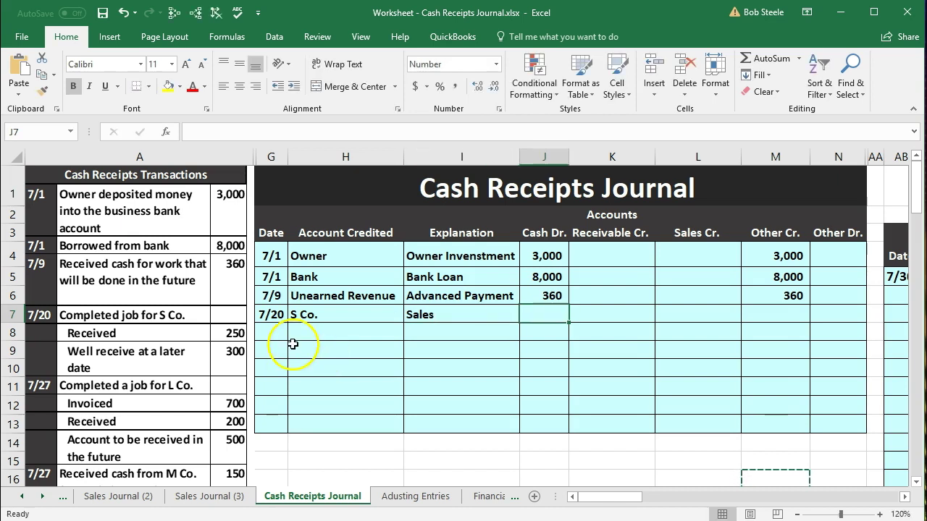
text(250)
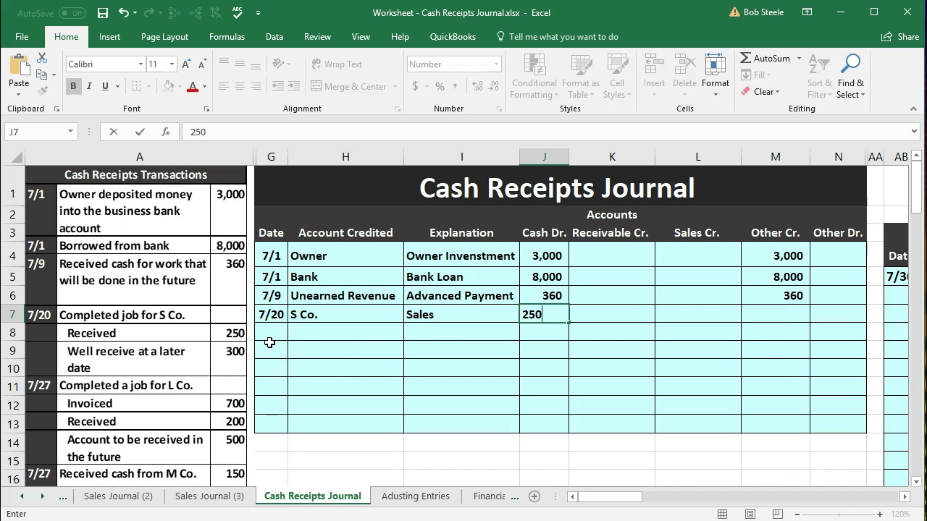
key(Tab)
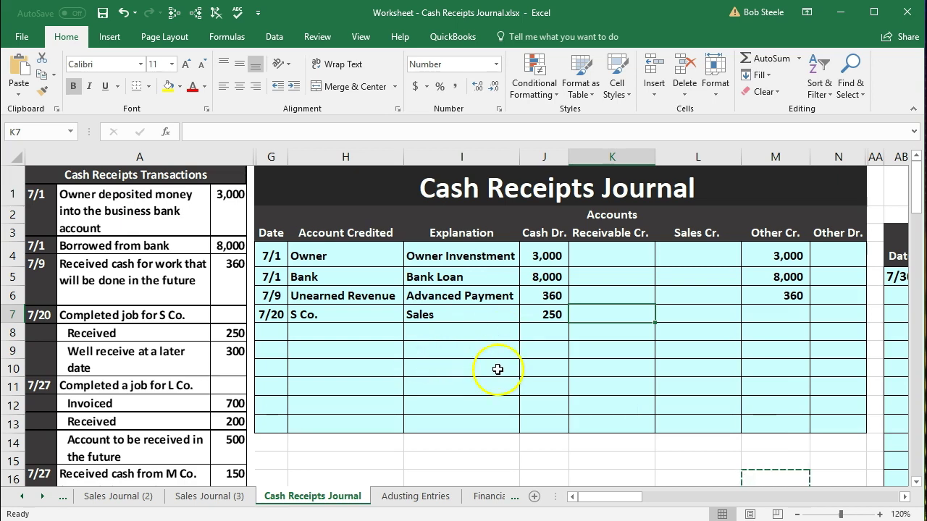
- Enter the formula =300+250 under Sales Cr. for S Co. in L7
click(681, 312)
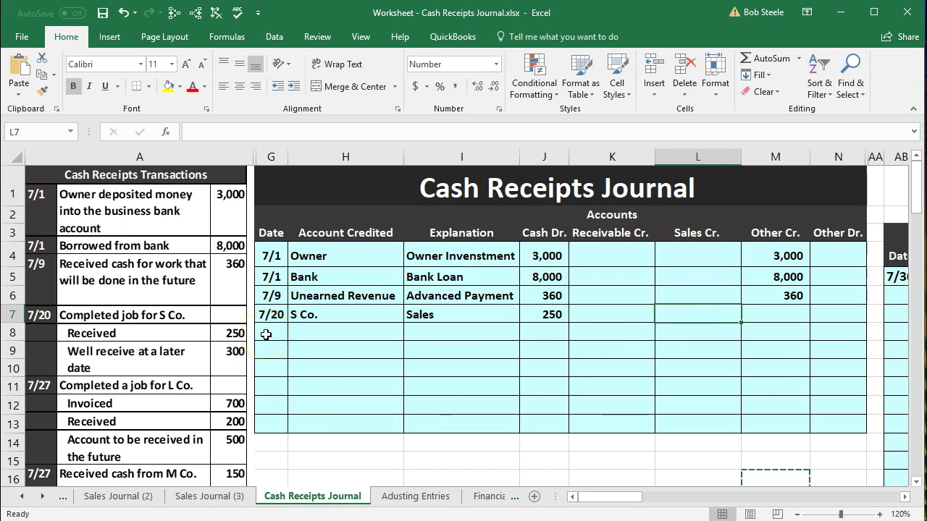
text(=)
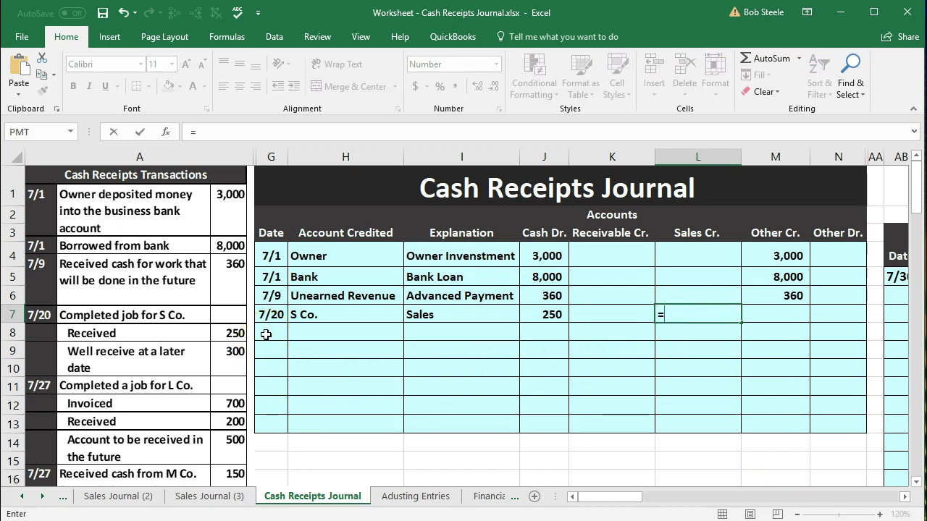
text(300+250)
key(Return)
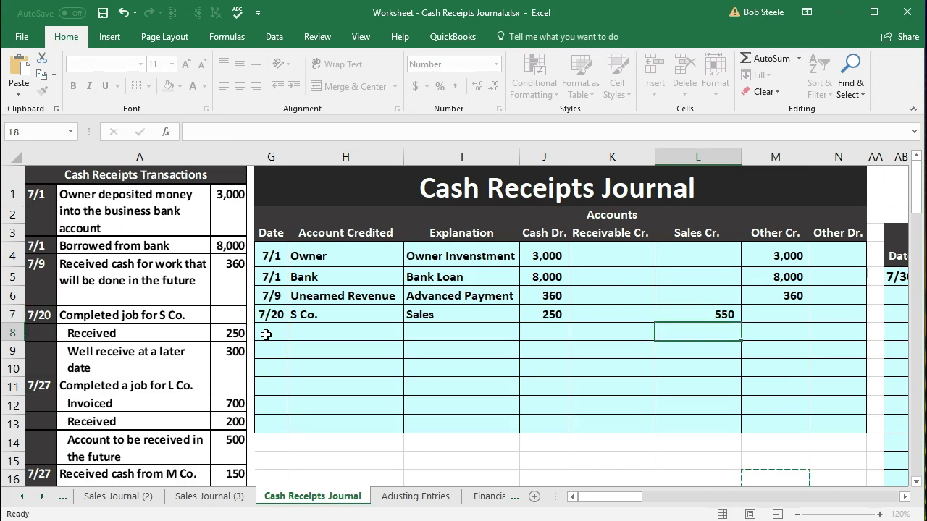
- Enter 300 under Other Dr. for S Co. in N7 and check the row's debits against its sales credit
click(643, 315)
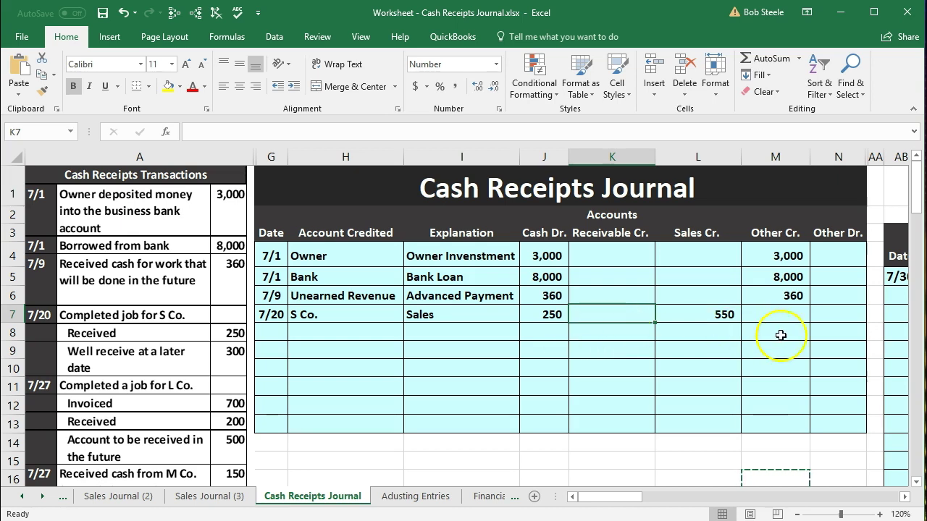
click(840, 314)
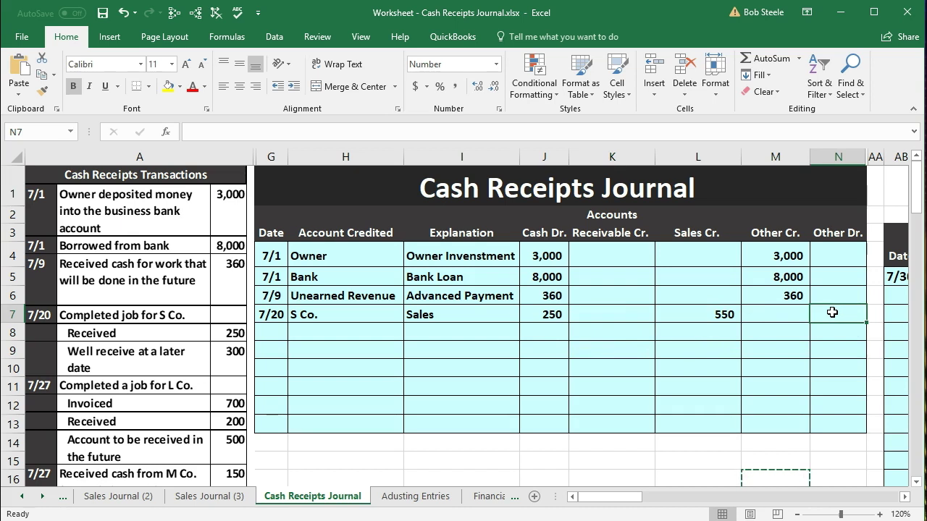
text(300)
key(Return)
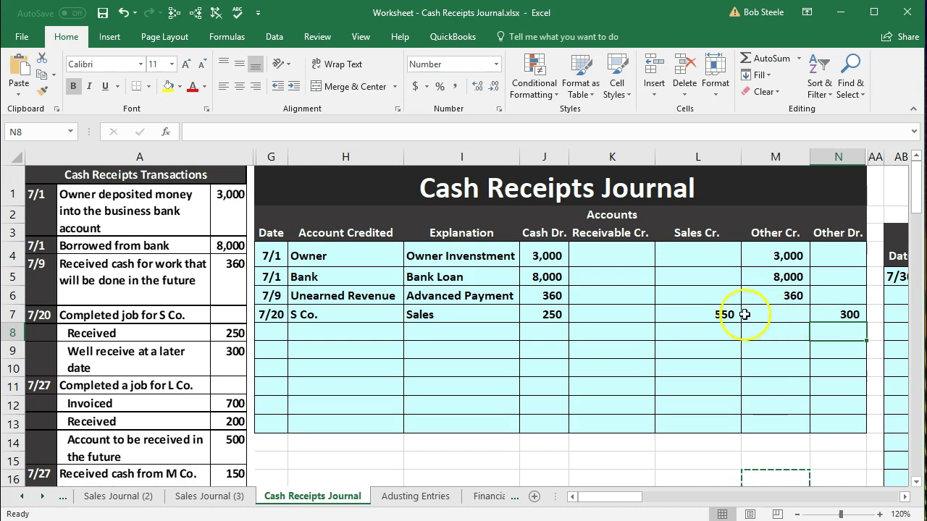
click(552, 318)
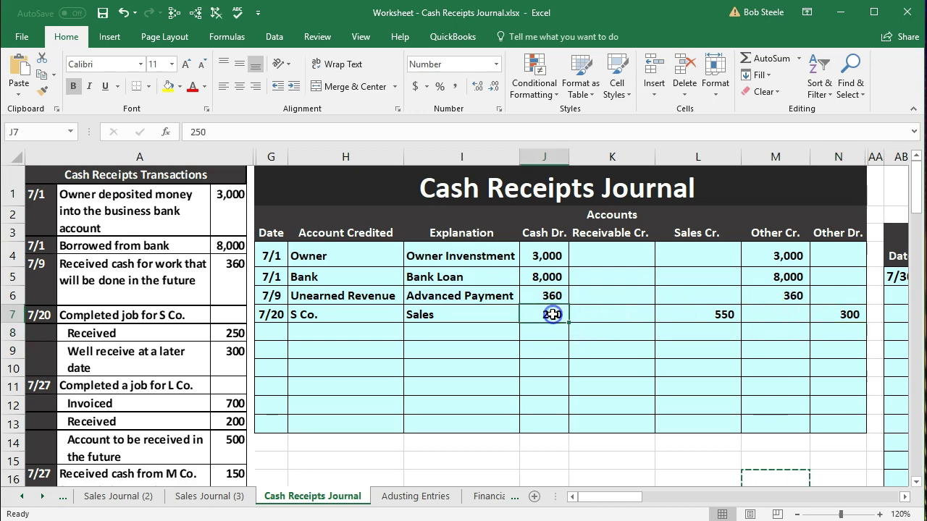
click(847, 316)
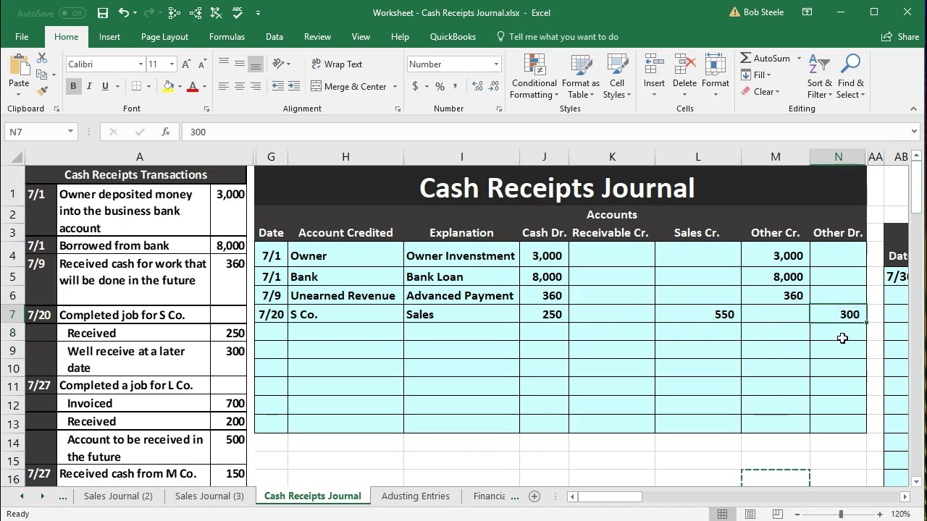
click(720, 316)
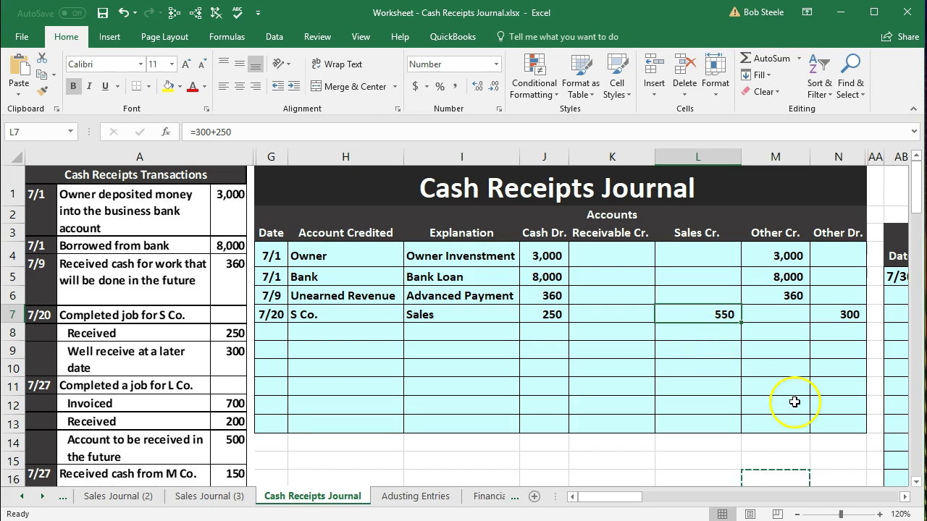
- Enter the date 7/27 and the credited account "L Co." in row 8 of the journal
click(276, 333)
text(7/27)
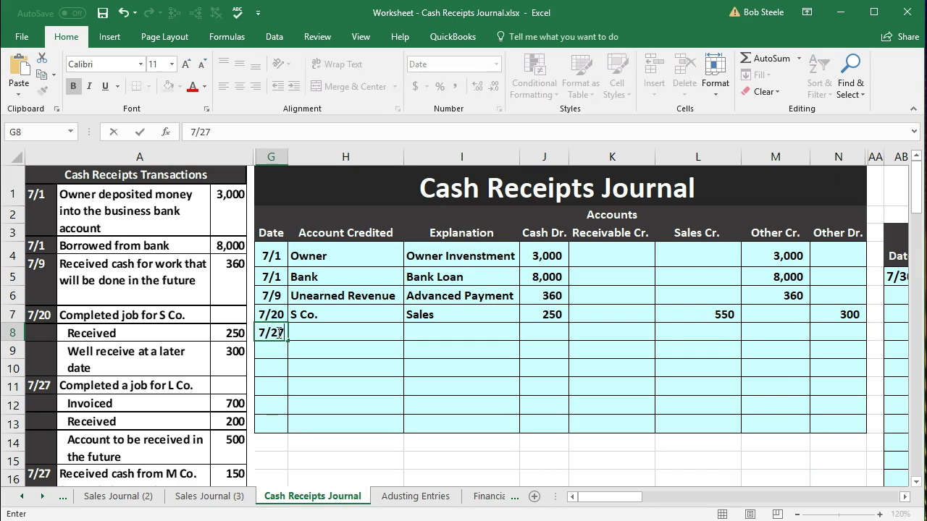
key(Tab)
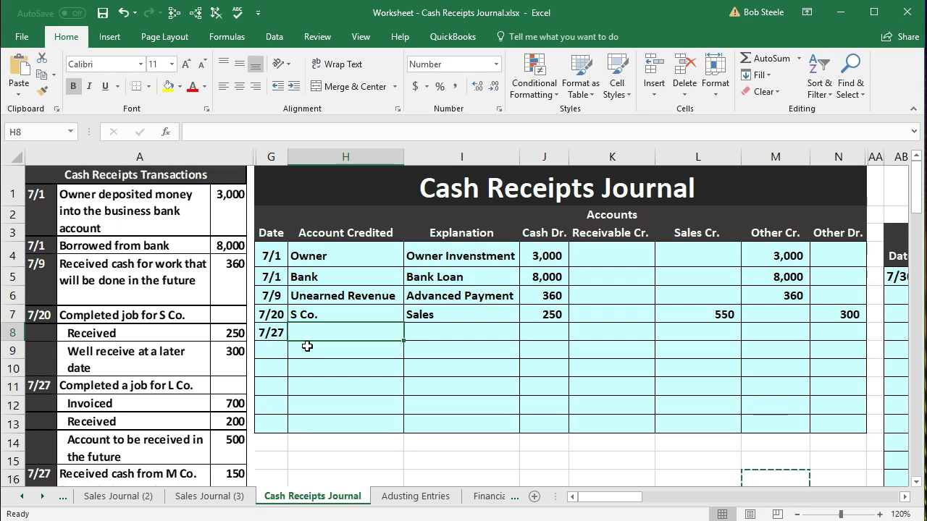
text(L Co.)
key(Tab)
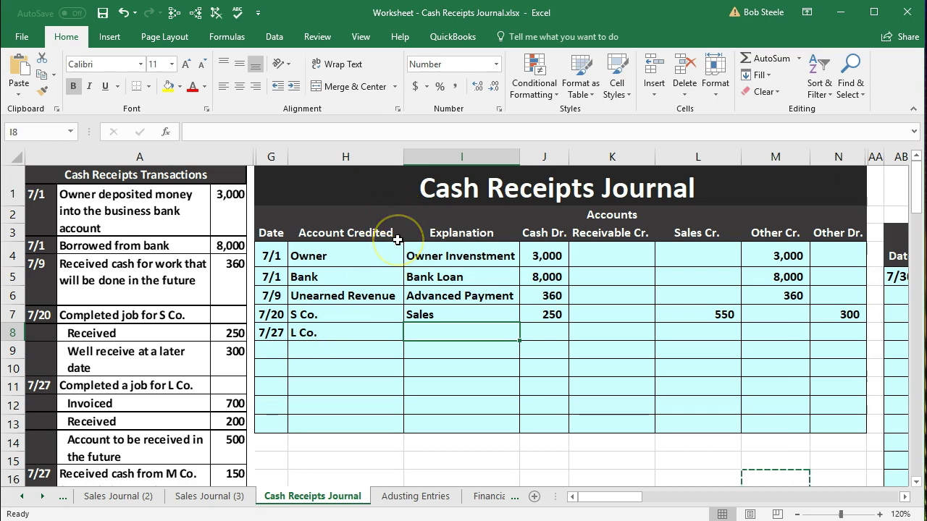
- Enter "Sales" as the explanation and 250 as Cash Dr. in the L Co. row
text(Sales)
key(Tab)
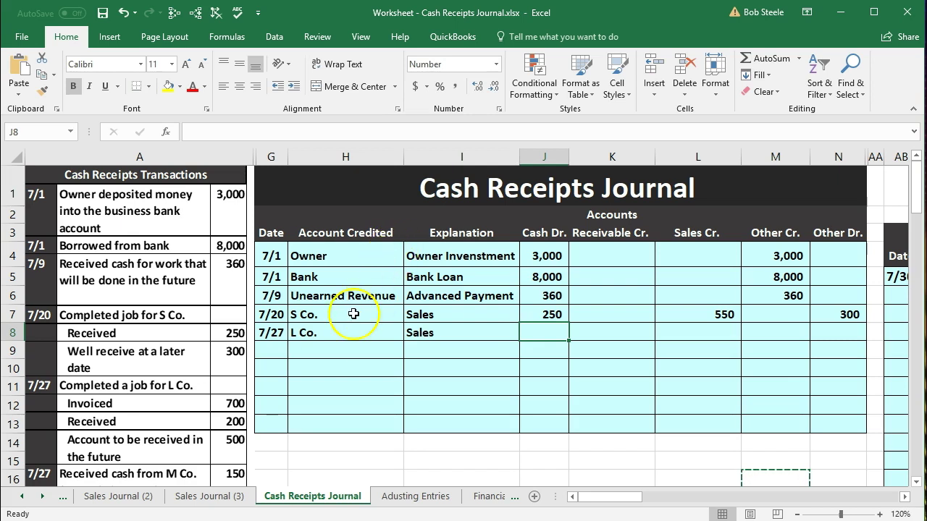
text(250)
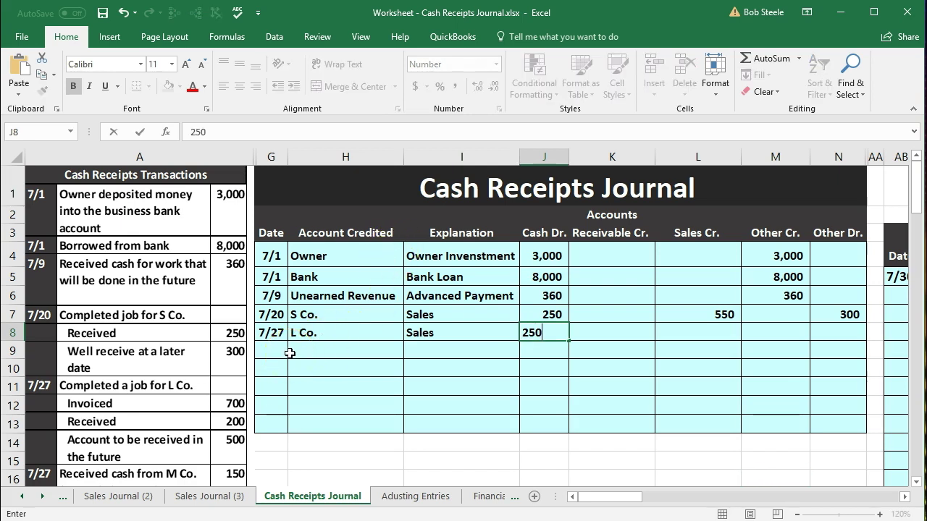
key(Tab)
key(Tab)
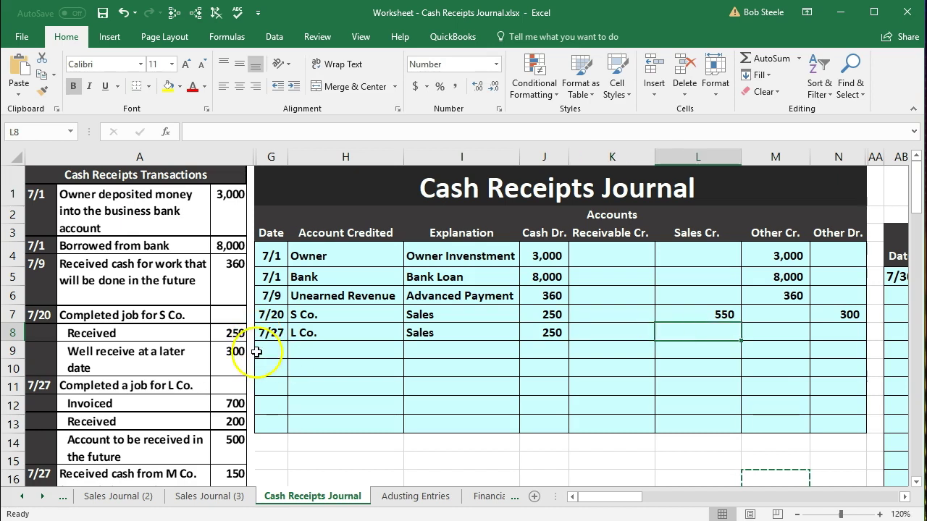
- Enter 700 under Sales Cr. and 500 under Other Dr. in the L Co. row
text(700)
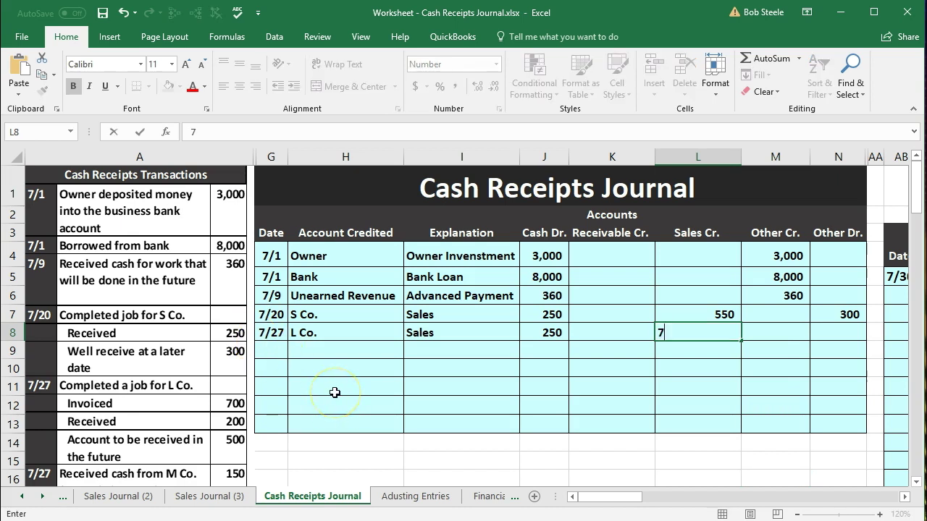
key(Tab)
key(Tab)
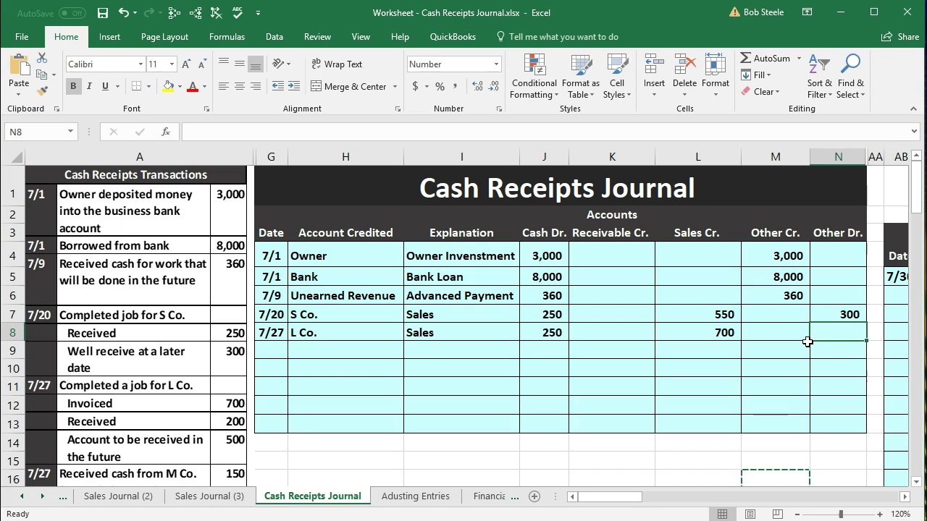
text(500)
key(Return)
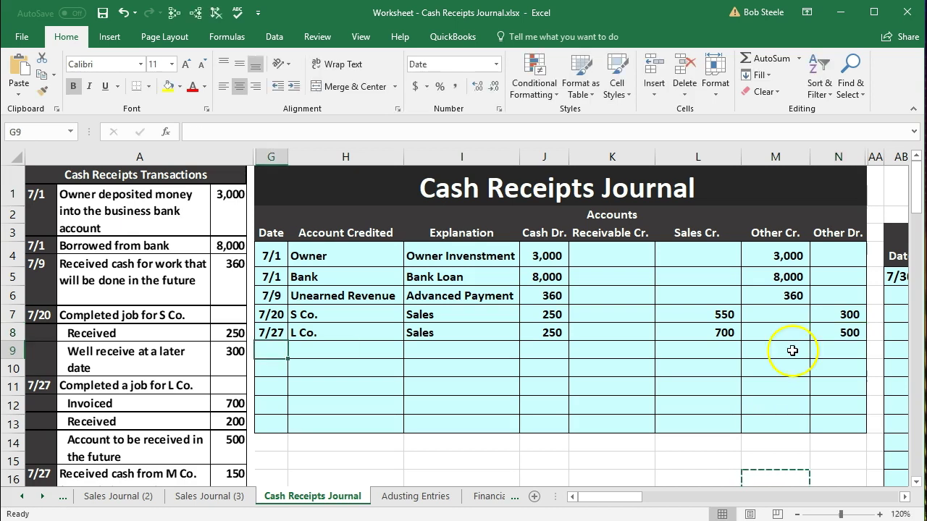
- Correct the Cash Dr. amount for L Co. to 200 and check the row's debits against its sales credit
click(552, 335)
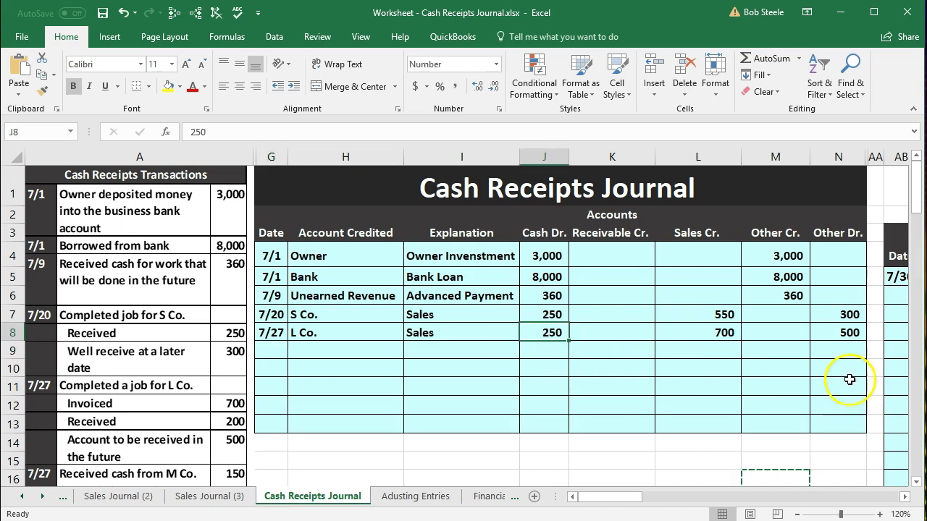
click(840, 334)
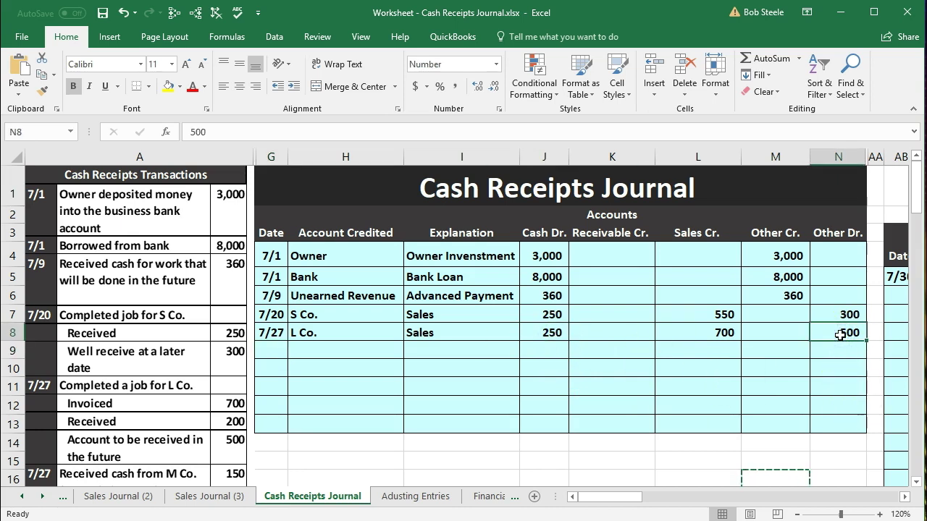
click(724, 334)
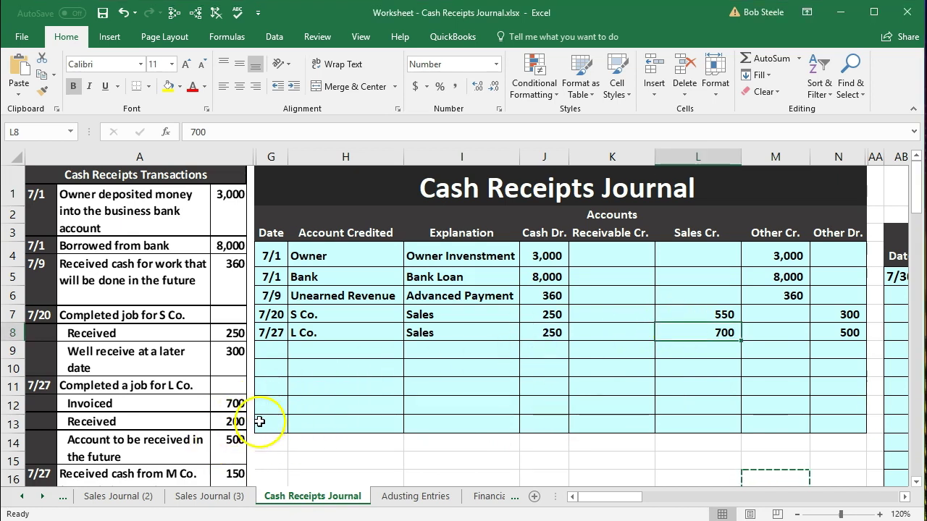
click(548, 328)
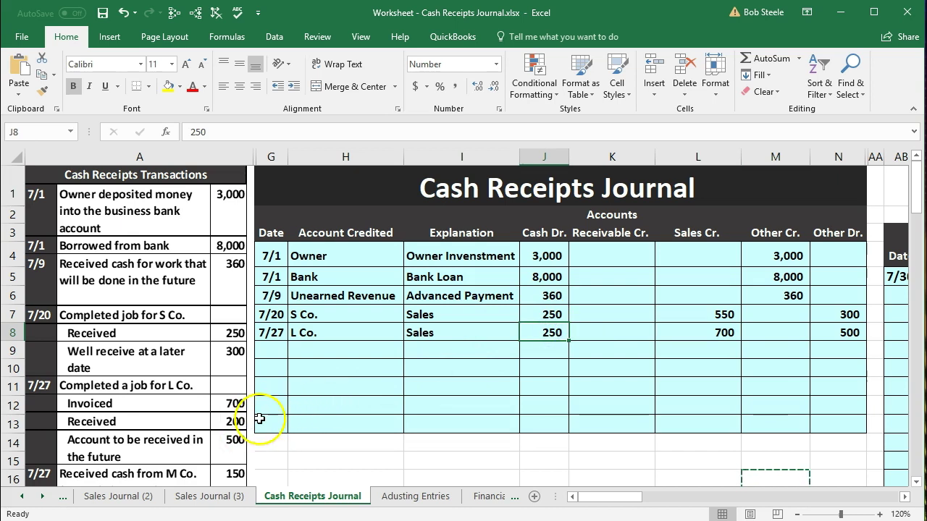
text(200)
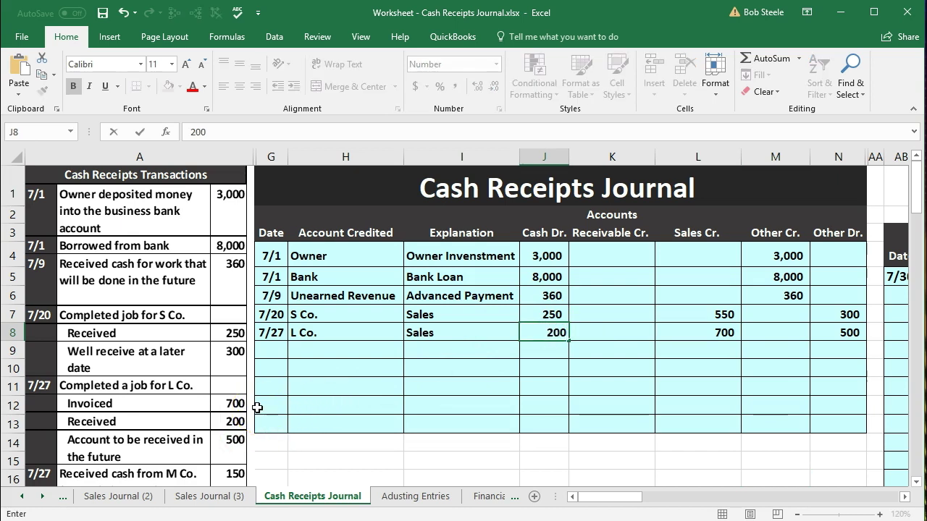
key(Tab)
click(826, 335)
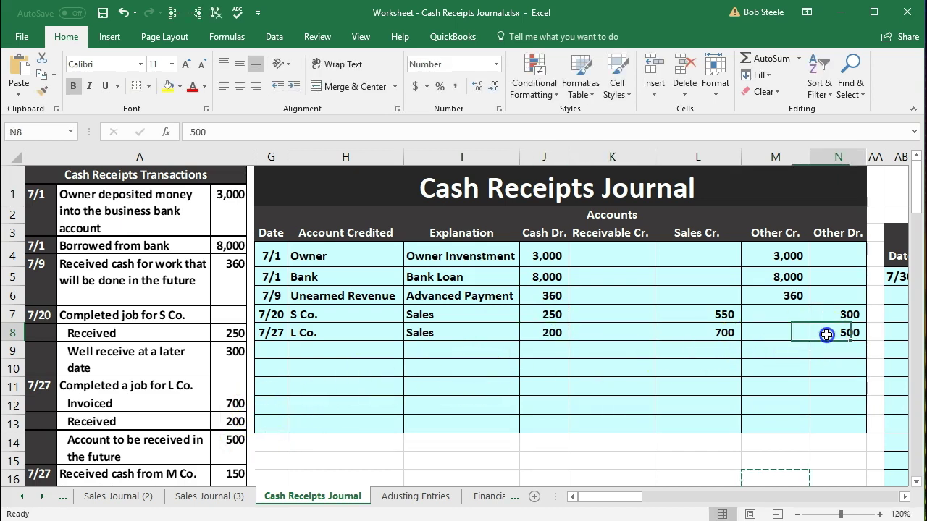
click(550, 332)
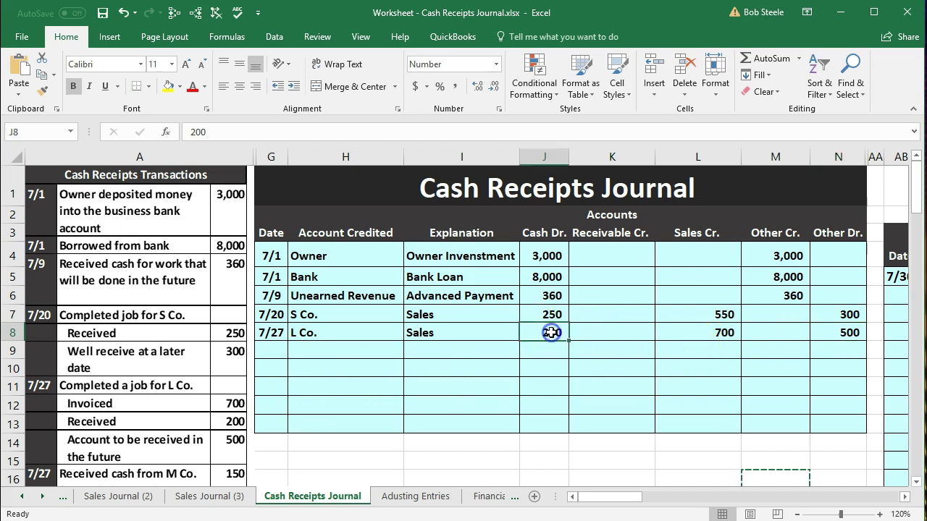
click(827, 333)
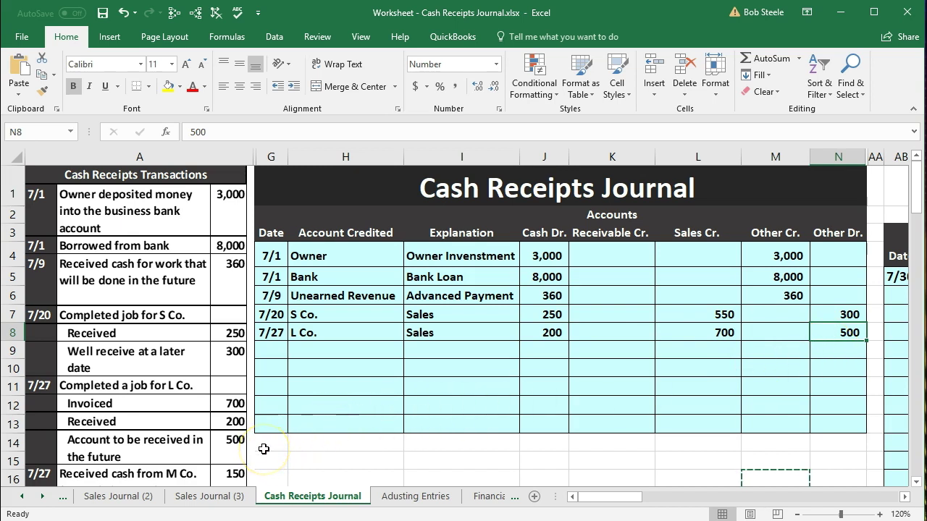
click(709, 335)
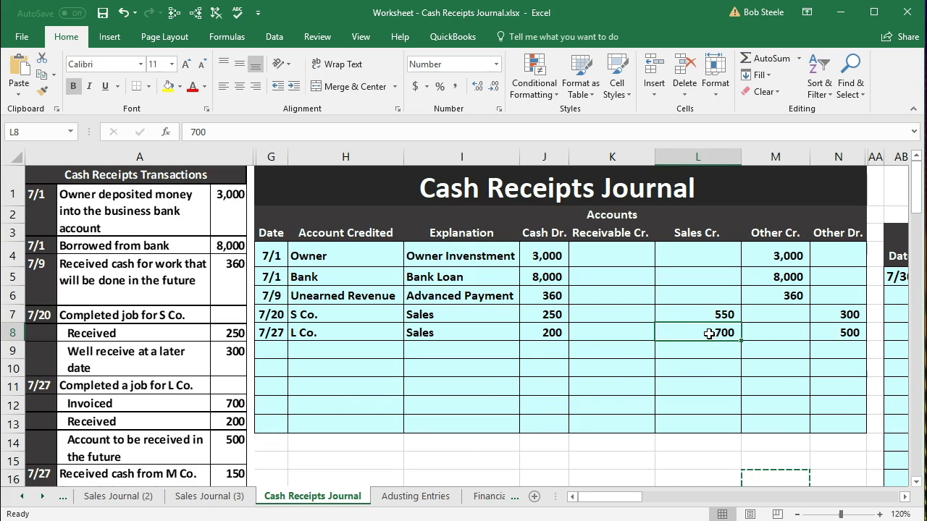
- Enter the date 7/27 and the credited account "M. Co" in row 9 of the journal
click(269, 351)
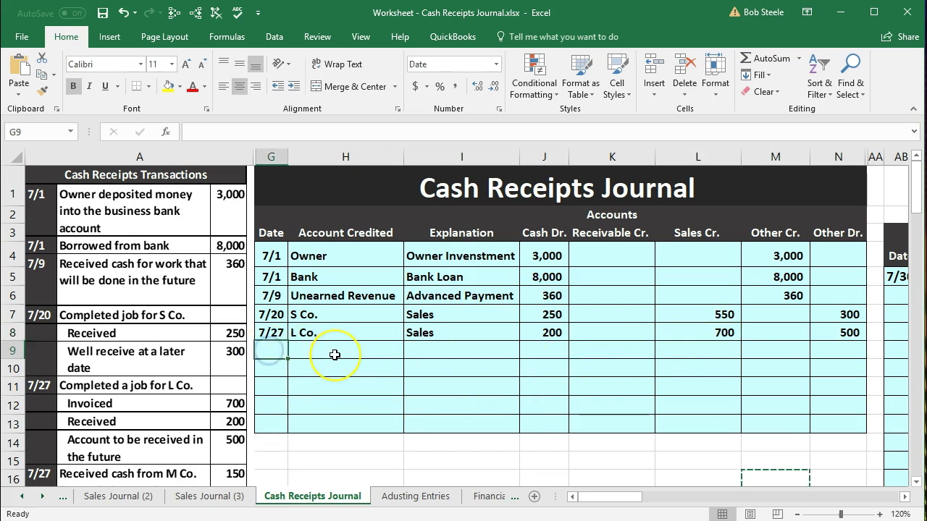
scroll(335, 355, down, 1)
text(7/27)
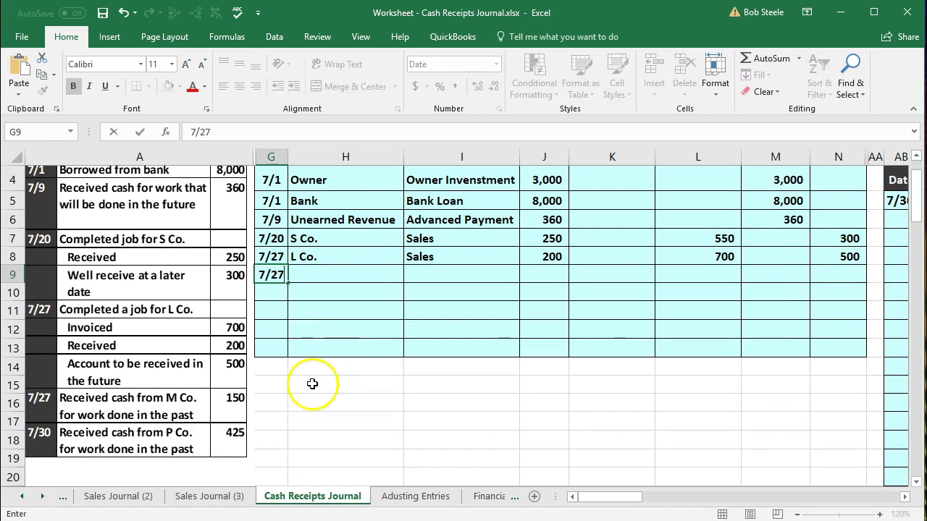
key(Tab)
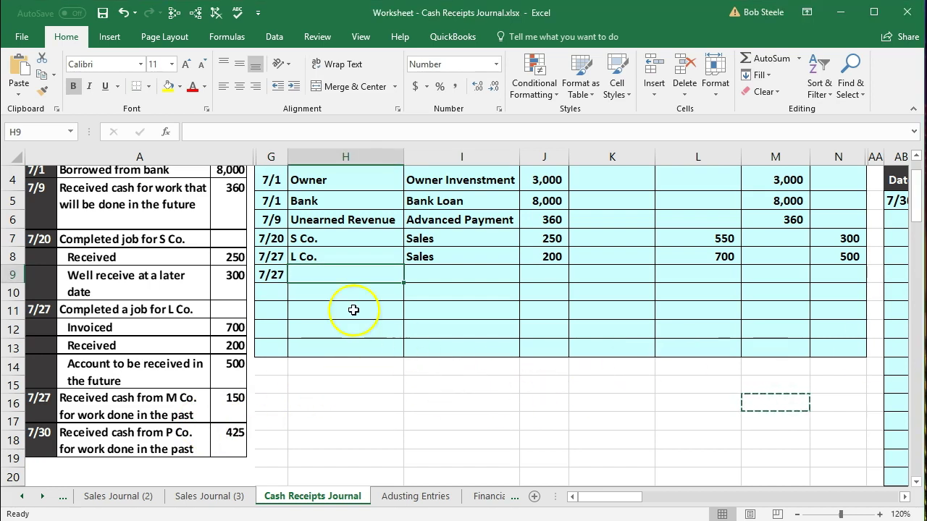
click(320, 271)
text(M. Co)
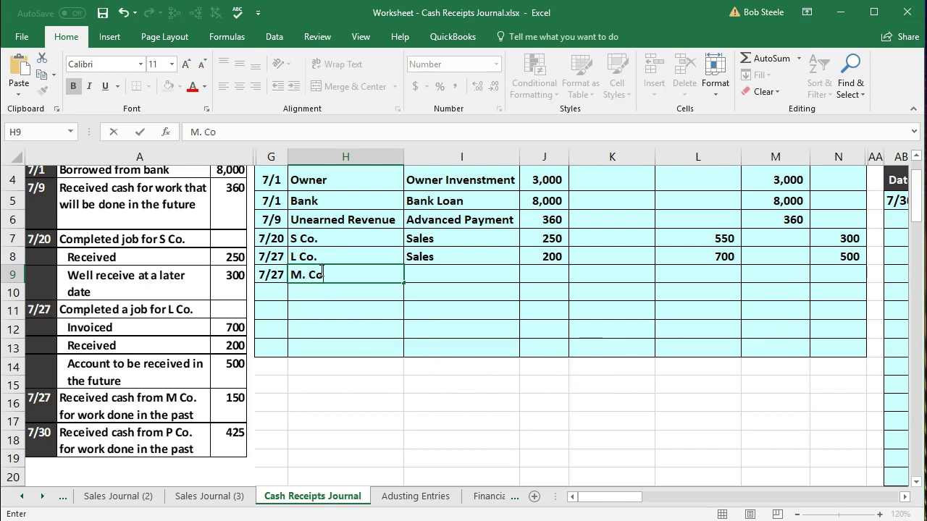
key(Tab)
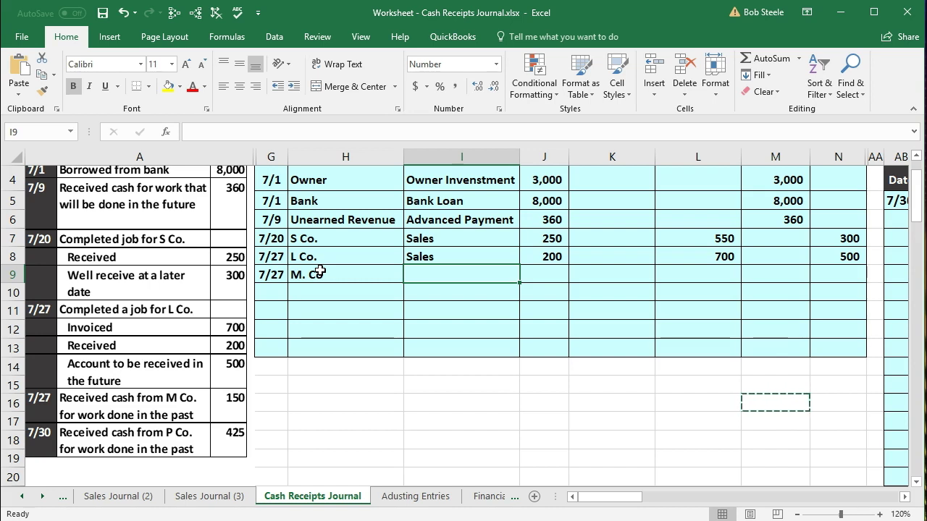
- Enter "Recive cash on account" as the explanation and 150 as Cash Dr. in the M. Co row
text(Re)
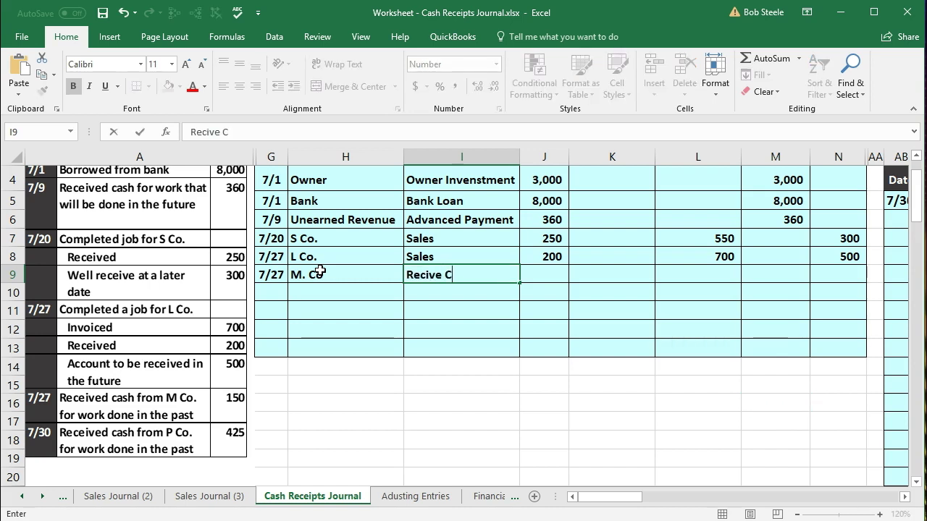
text(cive cash on account)
key(Tab)
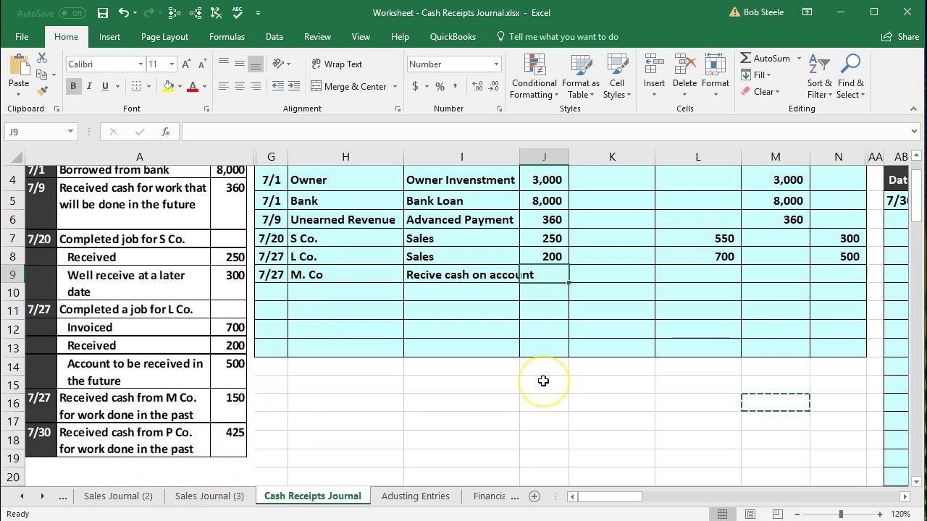
text(15)
key(Tab)
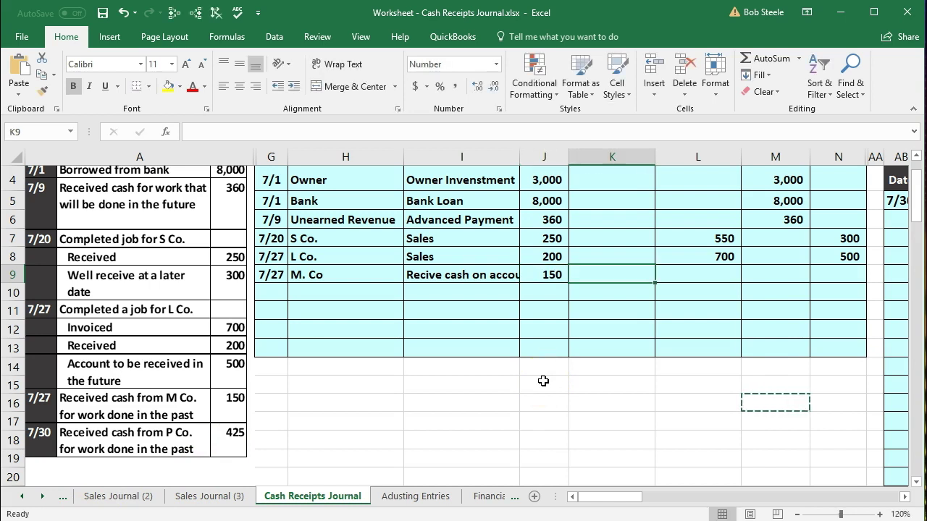
- Enter 150 under Accounts Receivable Cr. for M. Co and check it against the column heading
scroll(543, 381, up, 1)
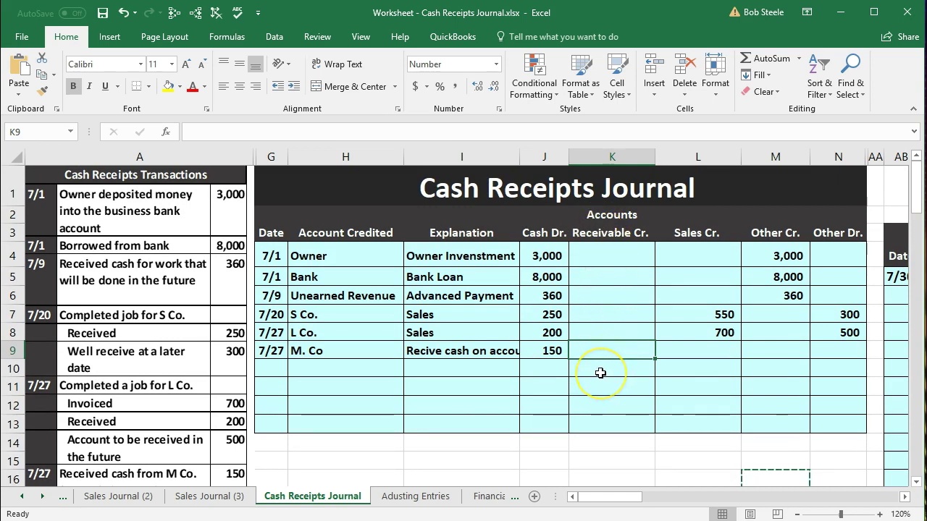
text(150)
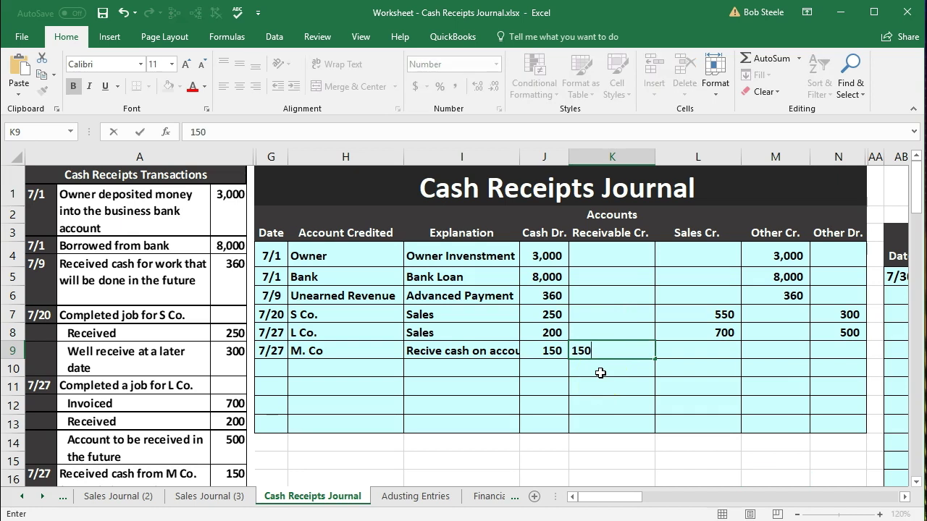
key(Return)
click(630, 233)
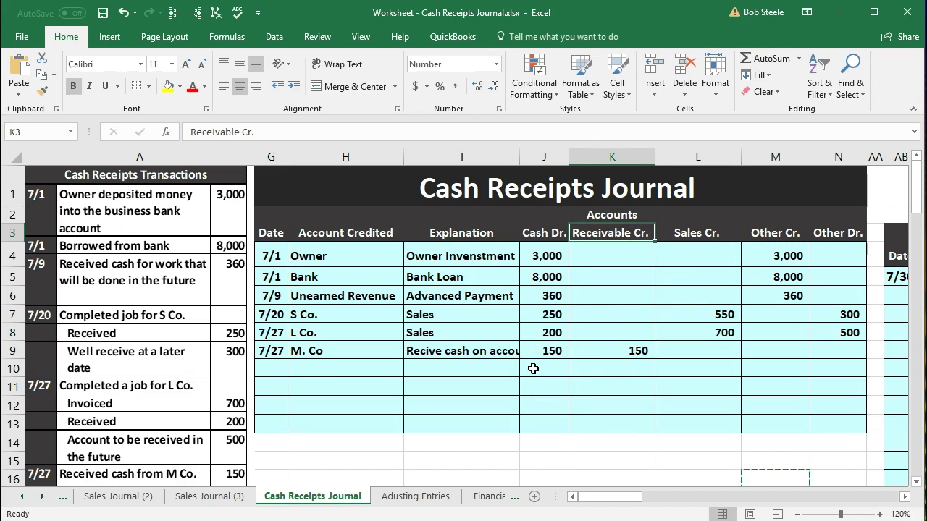
- Enter the date 7/30 and the credited account "P. Co" in row 10 of the journal
click(274, 368)
scroll(276, 368, down, 1)
scroll(276, 368, down, 1)
text(7/30)
key(Tab)
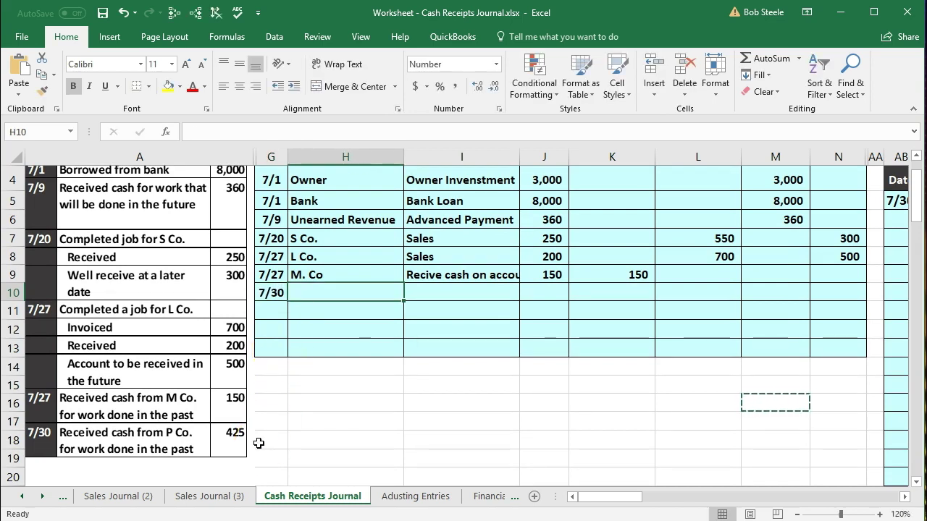
click(338, 298)
text(P. Co)
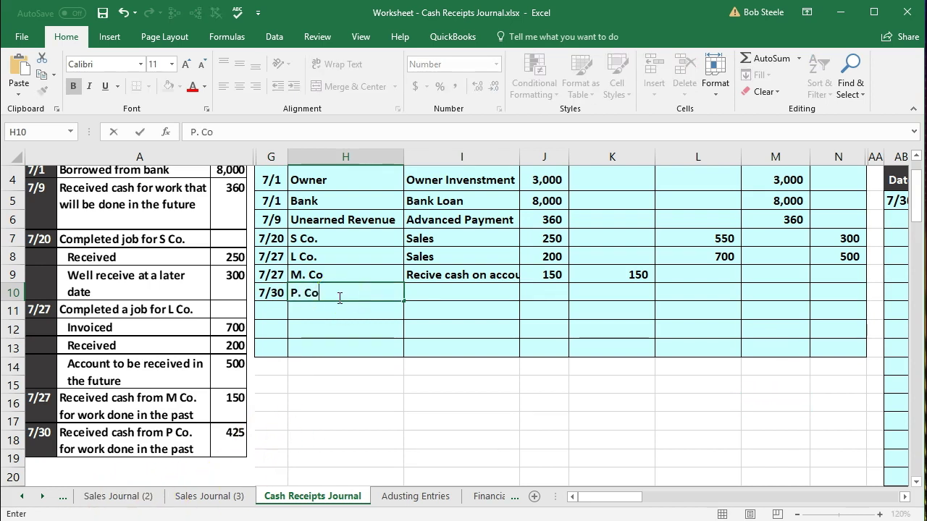
key(Tab)
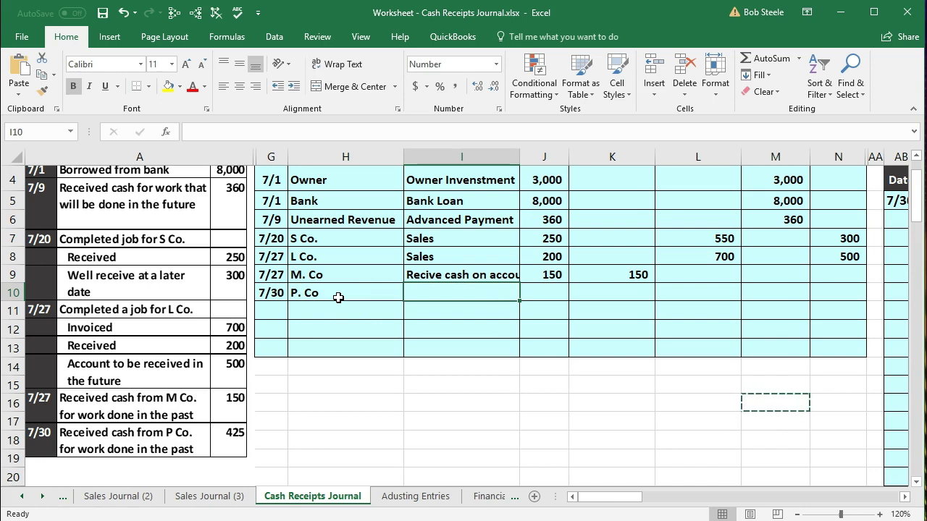
- Copy the explanation from the M. Co row into the P. Co row's Explanation cell I10
click(450, 273)
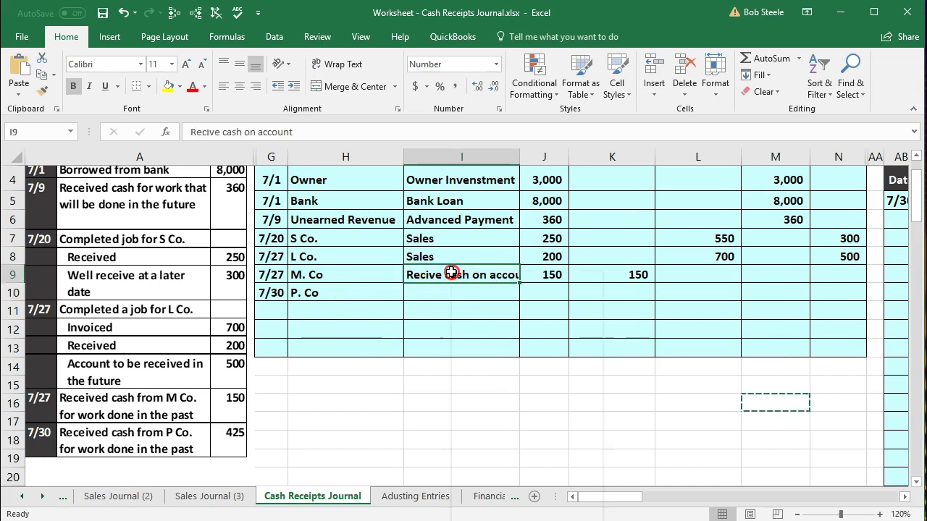
right_click(451, 273)
click(480, 298)
click(441, 292)
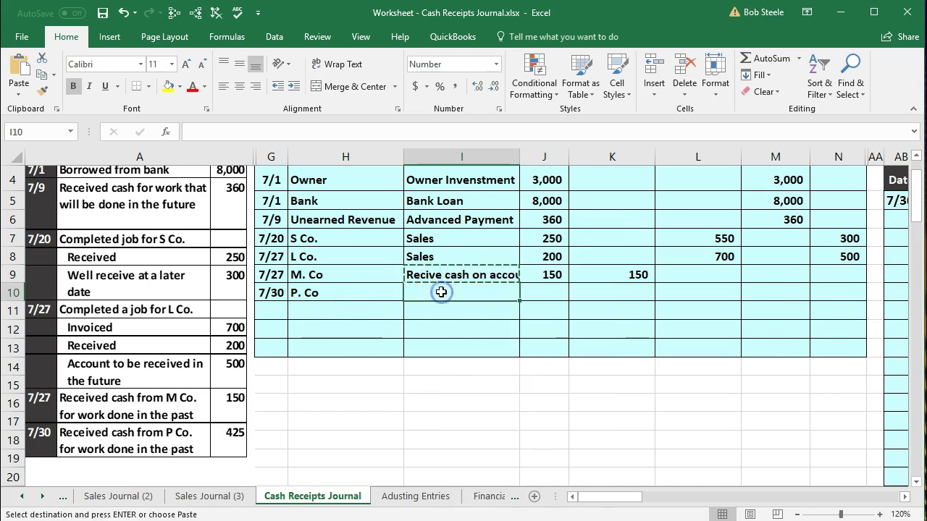
right_click(441, 291)
click(491, 352)
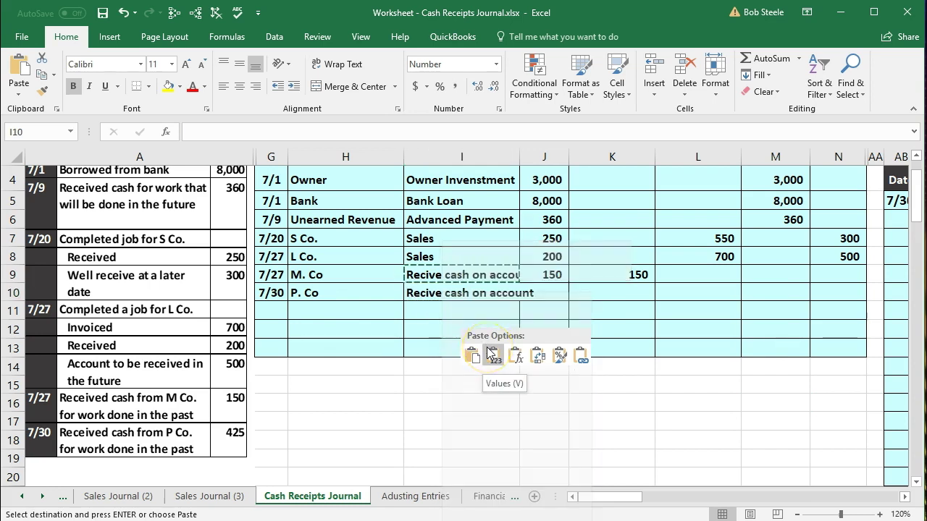
click(470, 356)
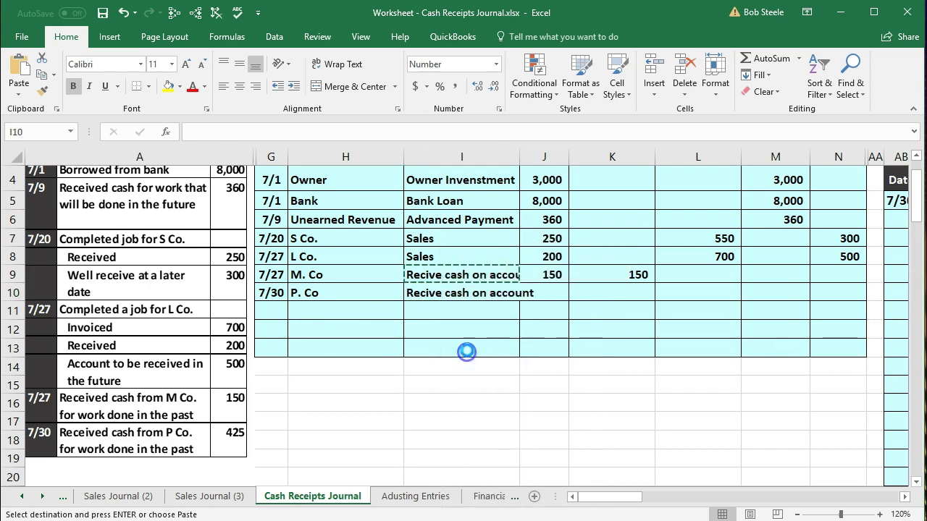
- Enter 425 as both the Cash Dr. and the Accounts Receivable Cr. amount in the P. Co row
click(553, 288)
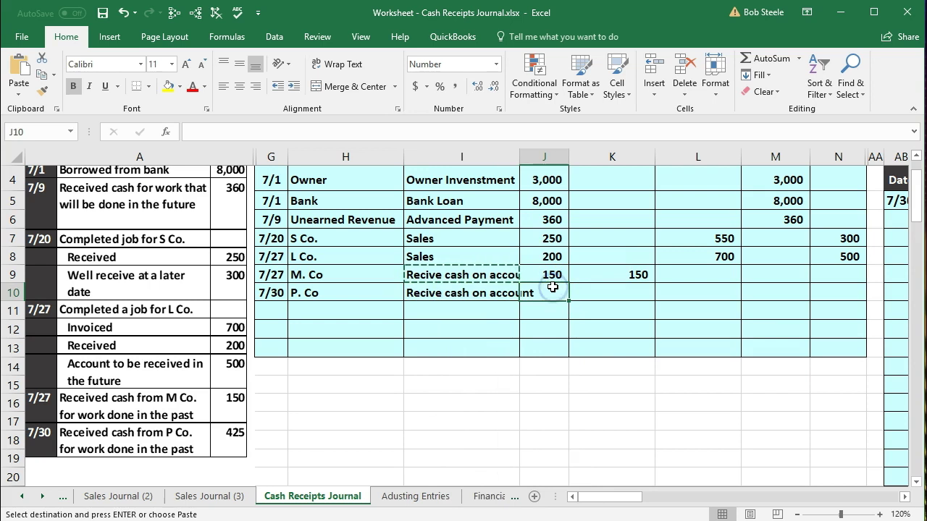
text(425)
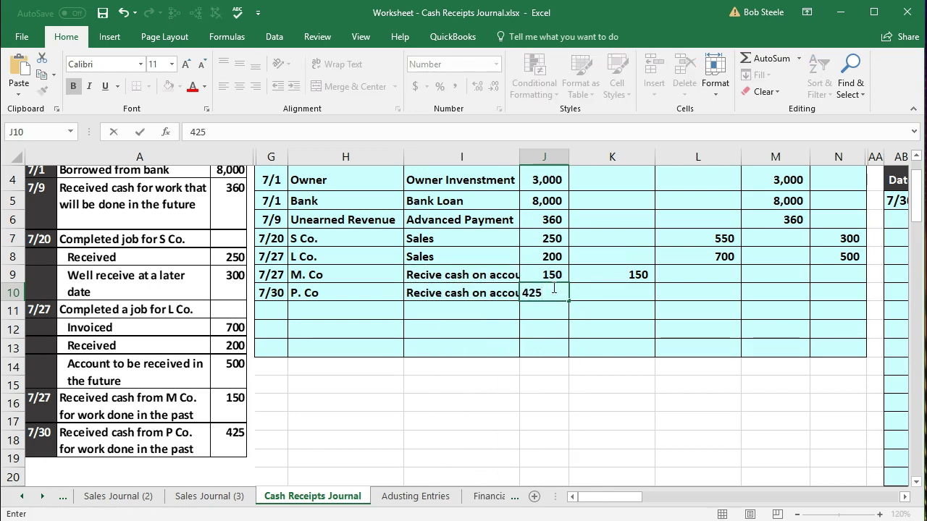
key(Tab)
scroll(610, 327, up, 1)
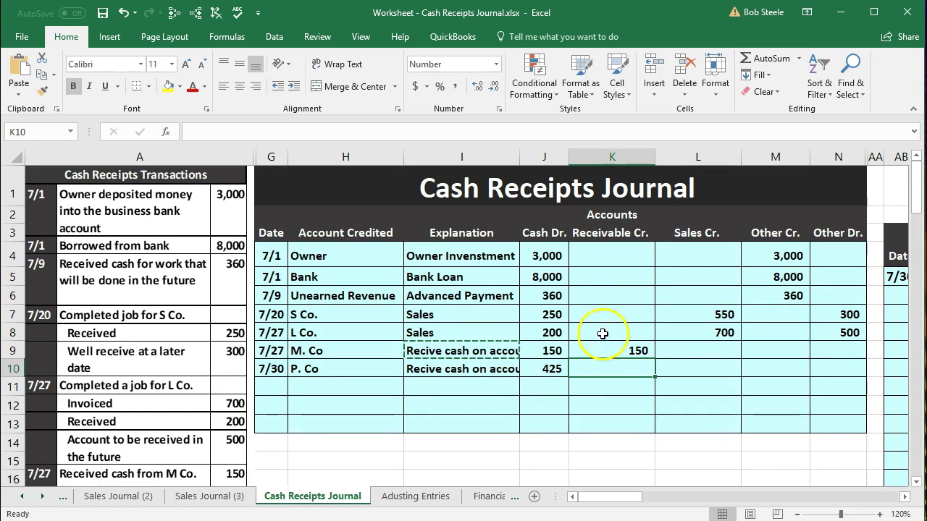
click(543, 372)
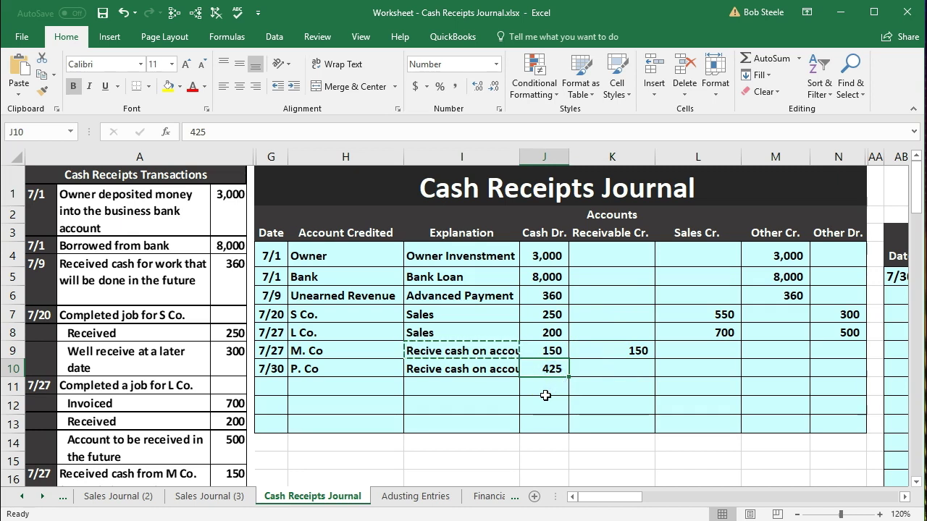
click(595, 366)
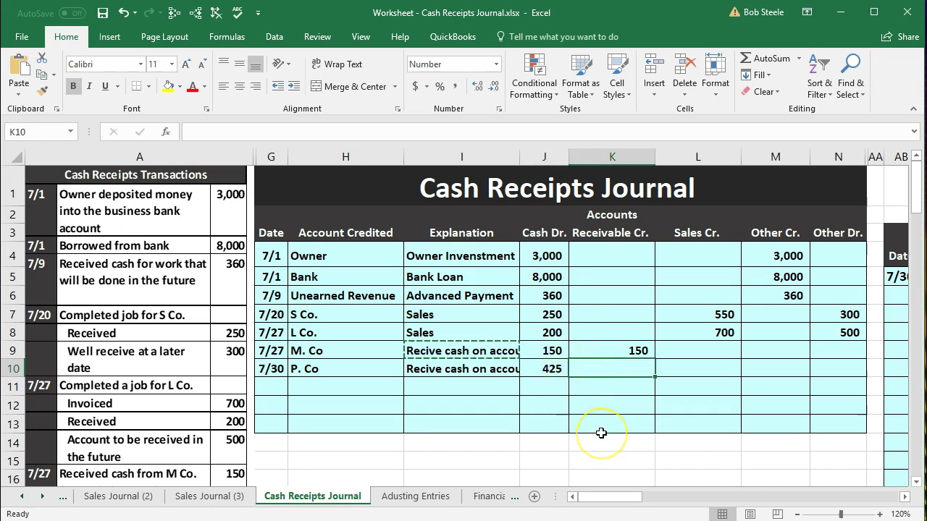
text(425)
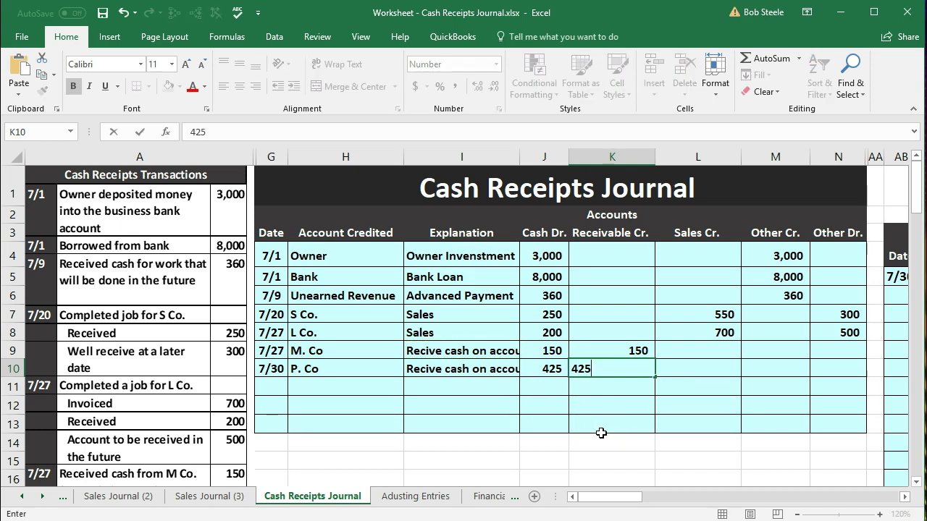
key(Return)
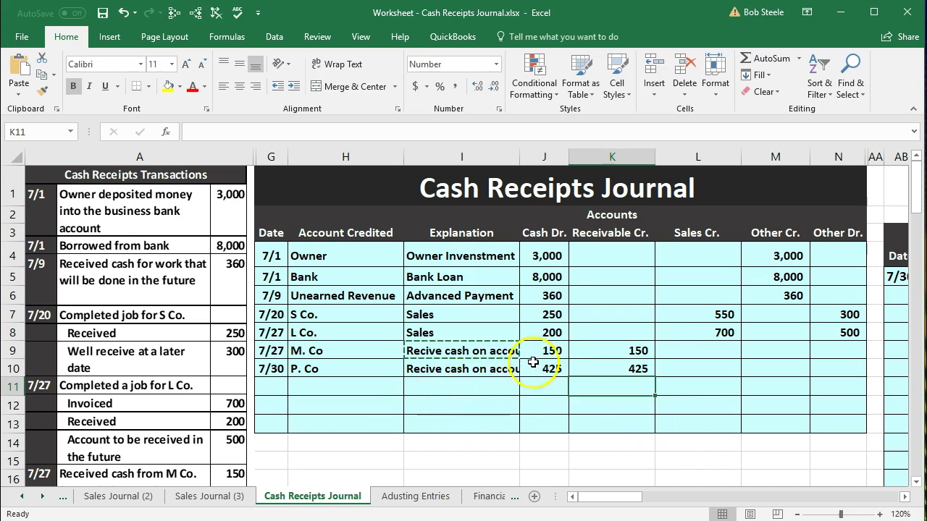
- Label row 12 of the journal "Total" in the Account Credited column
click(299, 406)
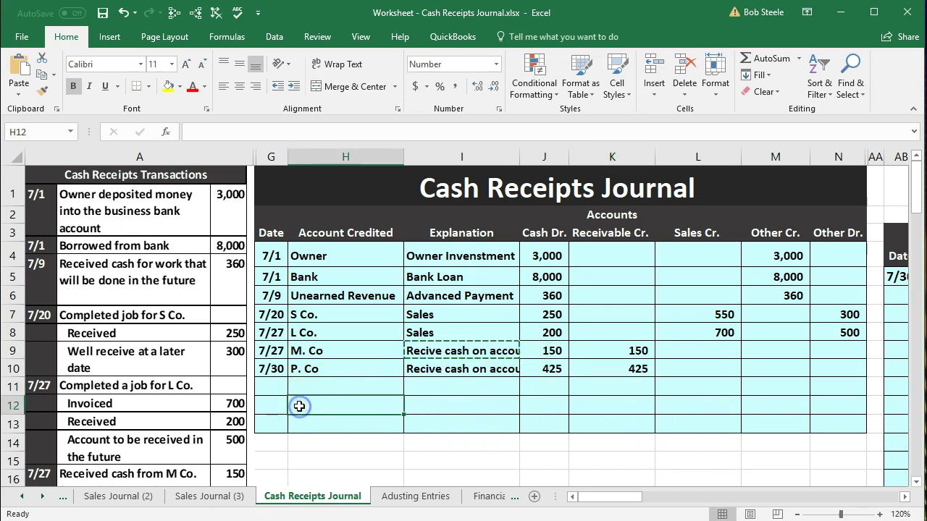
text(Total)
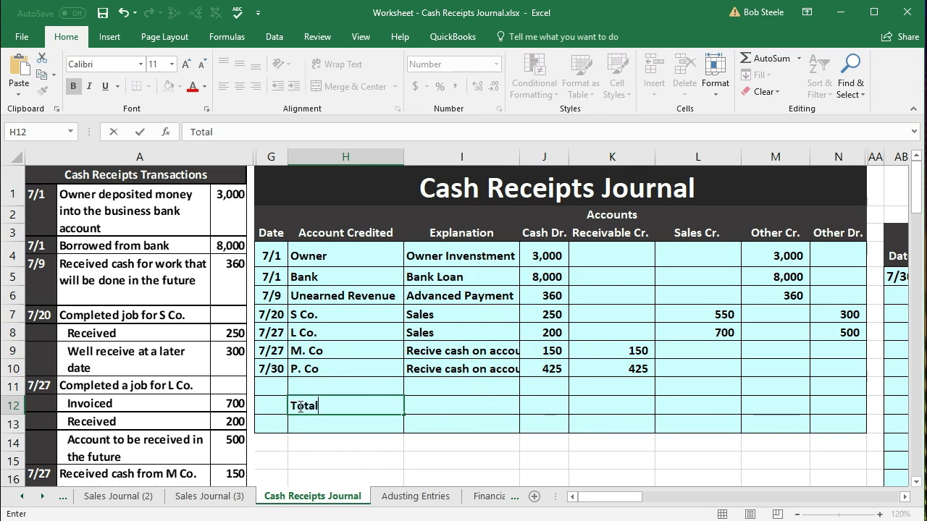
key(Tab)
key(Tab)
key(Tab)
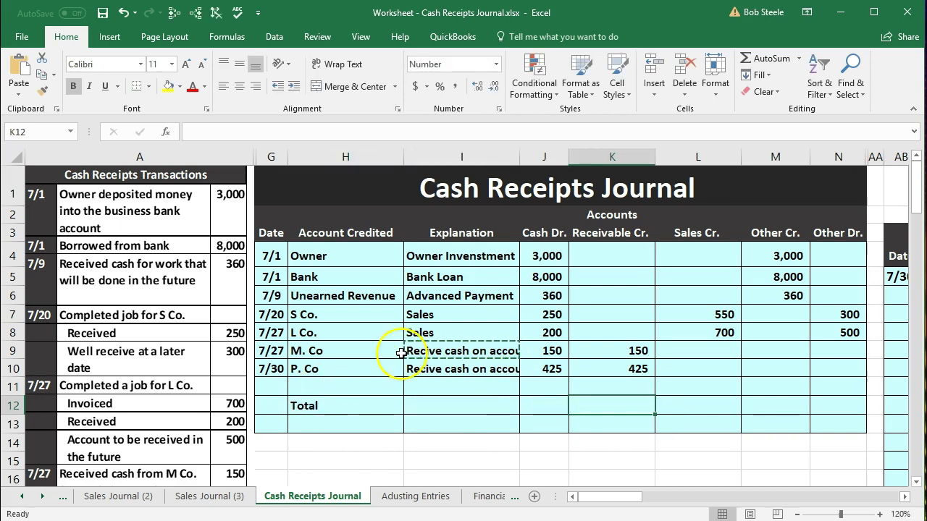
- Total the Cash Dr. column in J12 with a SUM formula over J4:J11
click(541, 405)
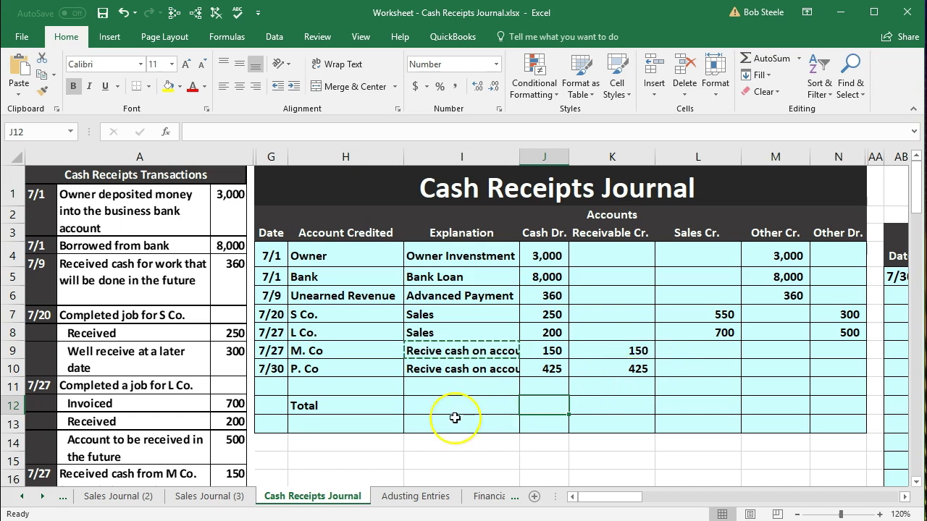
text(=)
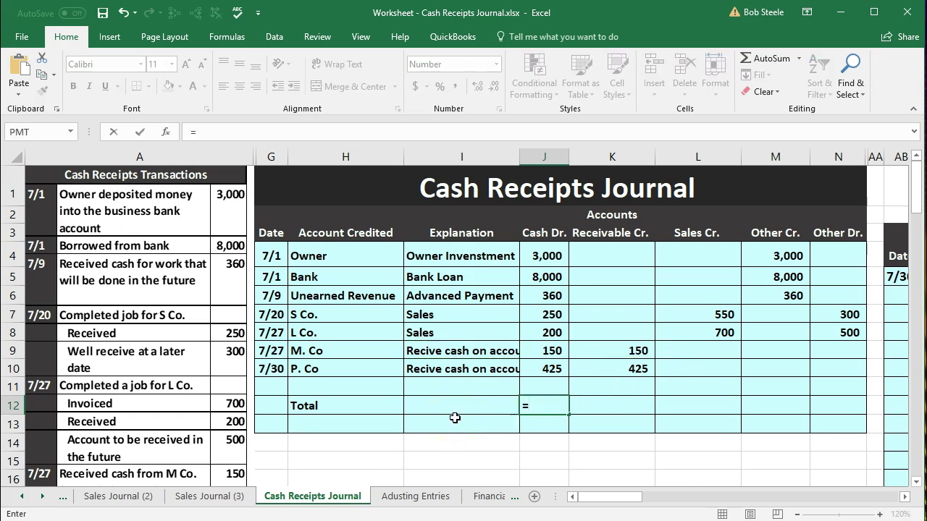
text(sum)
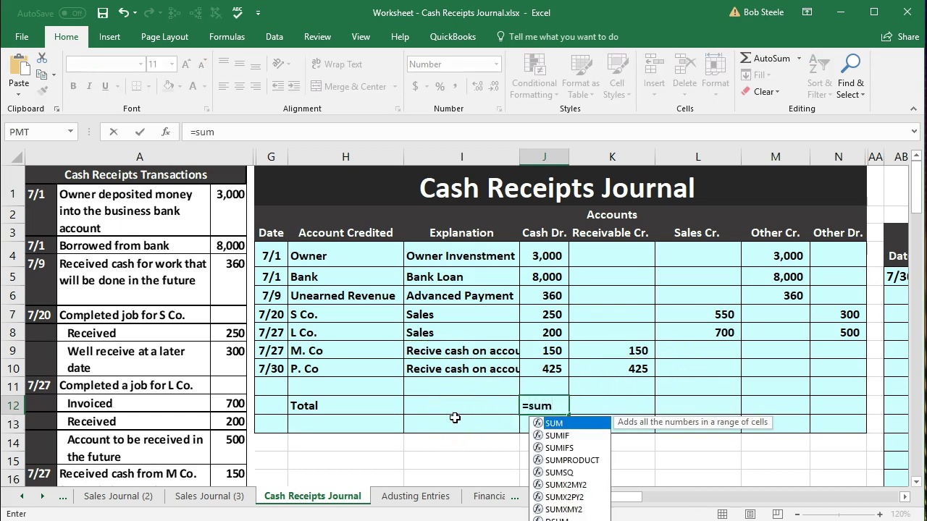
double_click(555, 423)
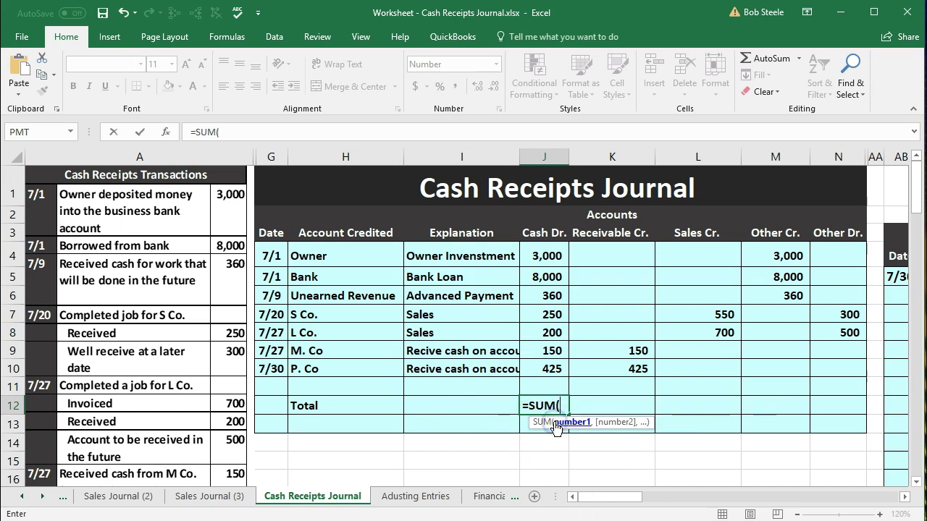
click(550, 259)
drag(549, 259, 544, 383)
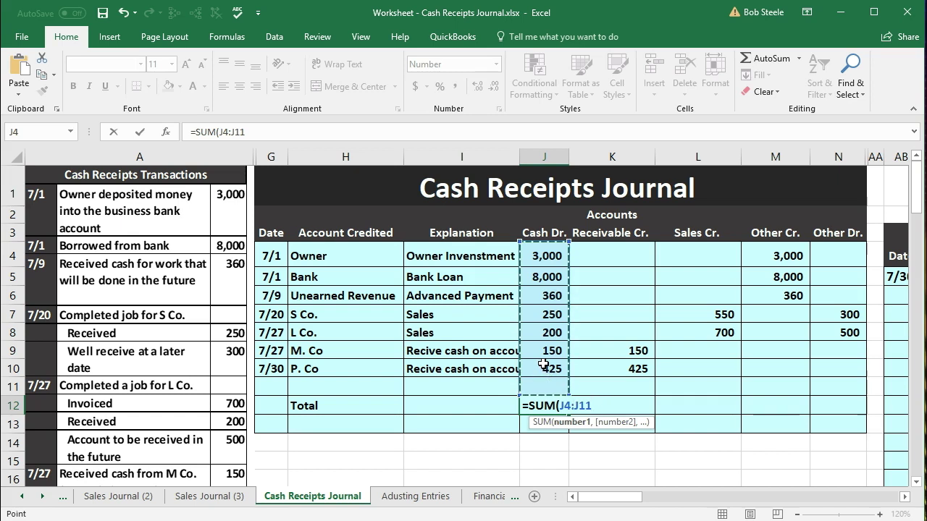
key(Return)
- Review the Cash Dr. amounts one by one from J4 down to the total's formula in J12
click(555, 256)
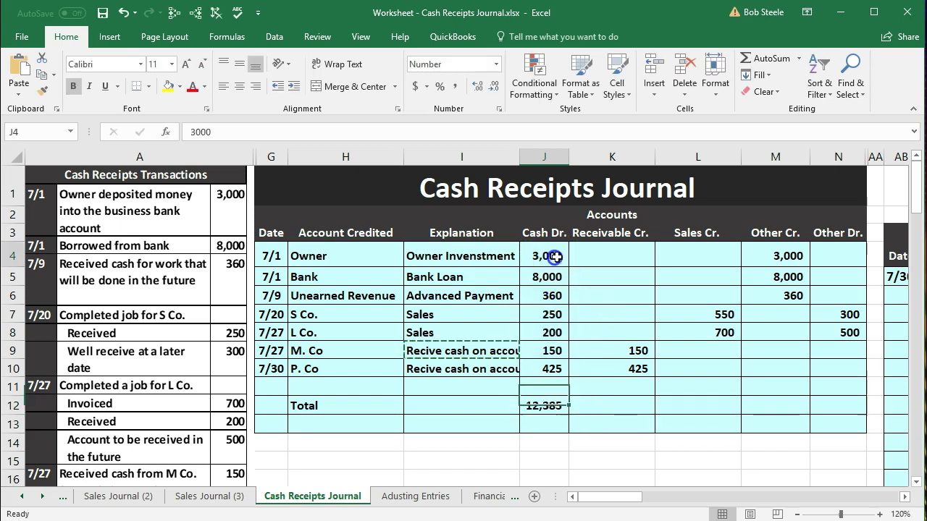
key(Down)
key(Down)
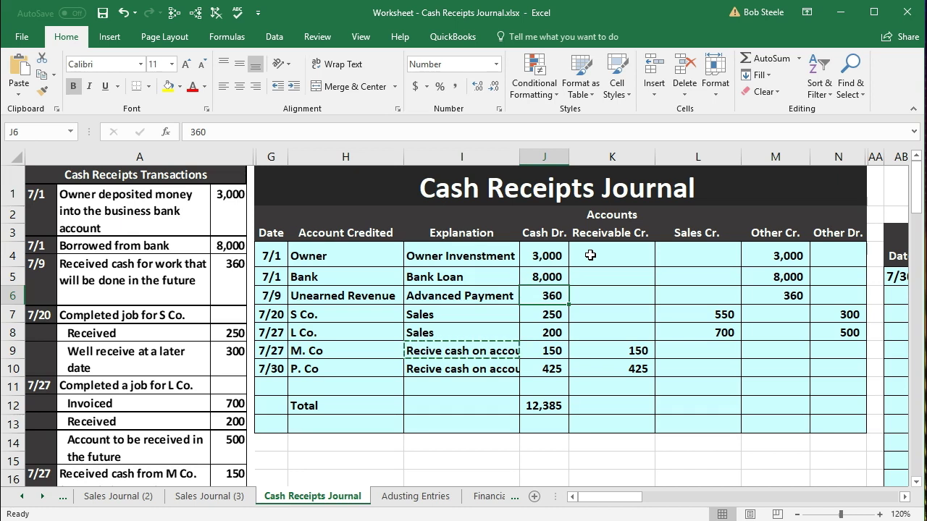
key(Down)
key(Down)
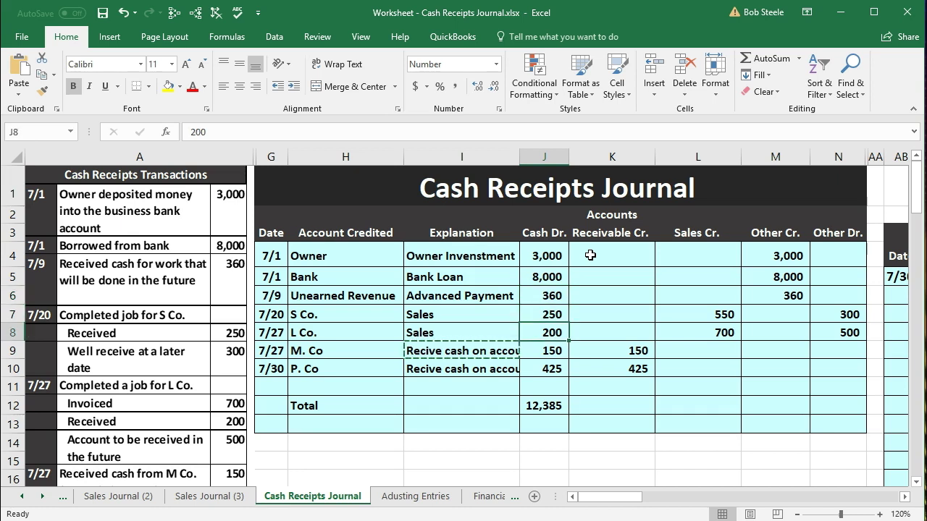
key(Down)
key(Down)
key(Down)
key(Down)
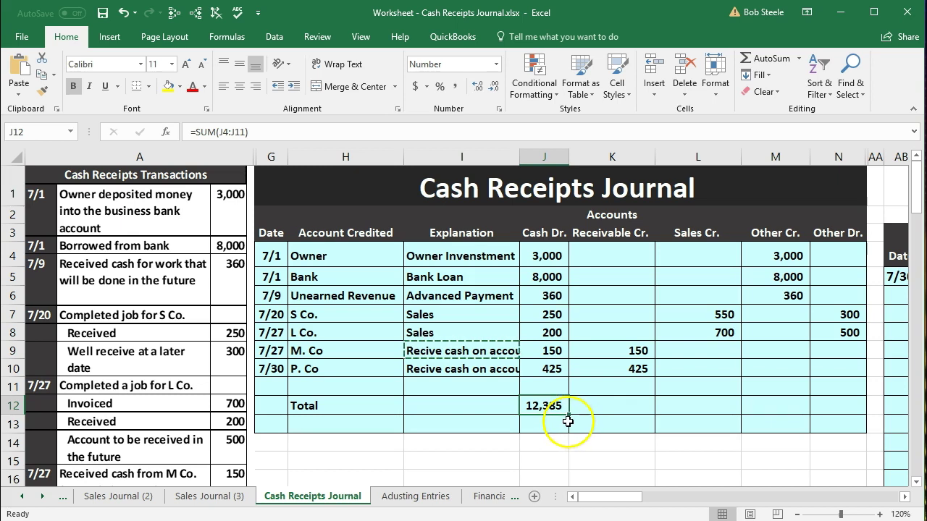
- Total the Accounts Receivable Cr. column in K12 with a SUM formula over K4:K11
click(626, 412)
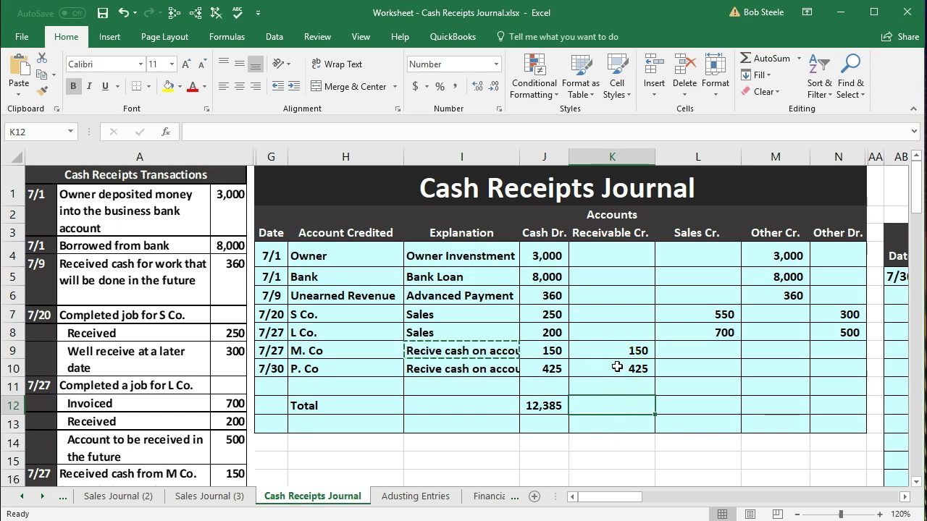
text(=sum)
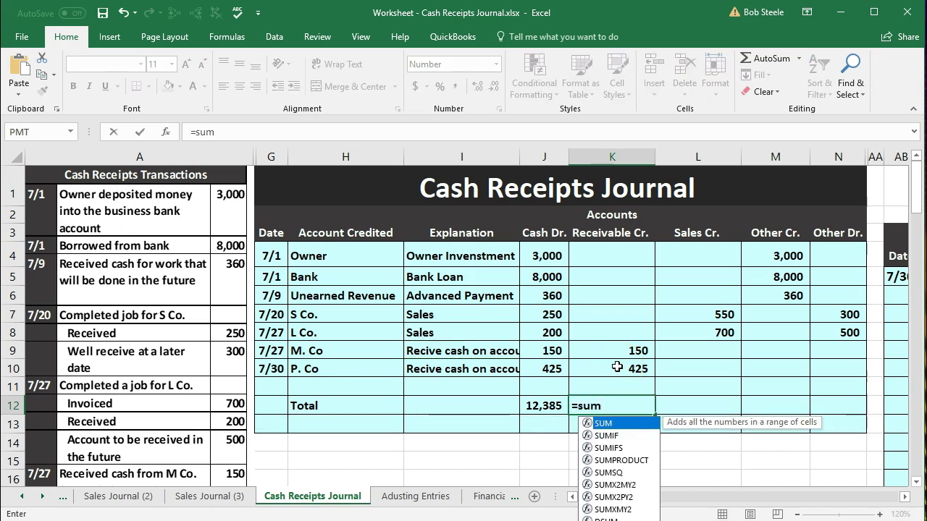
double_click(605, 424)
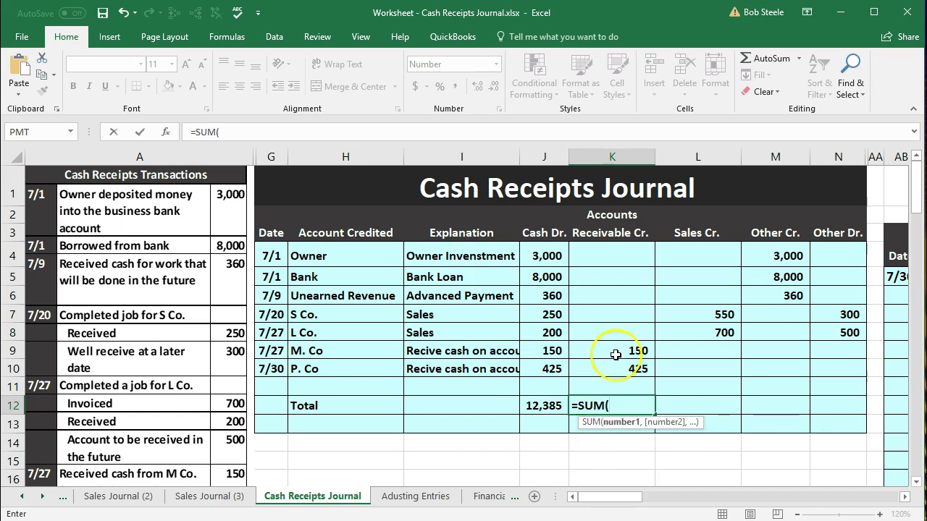
drag(615, 253, 614, 382)
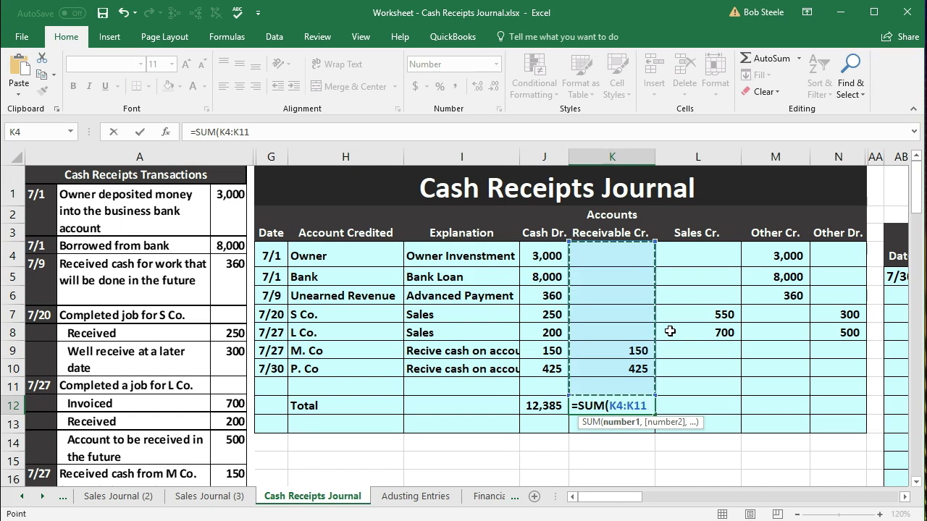
key(Return)
- Total the Sales Cr. column in L12 with a SUM formula over L4:L11
click(693, 403)
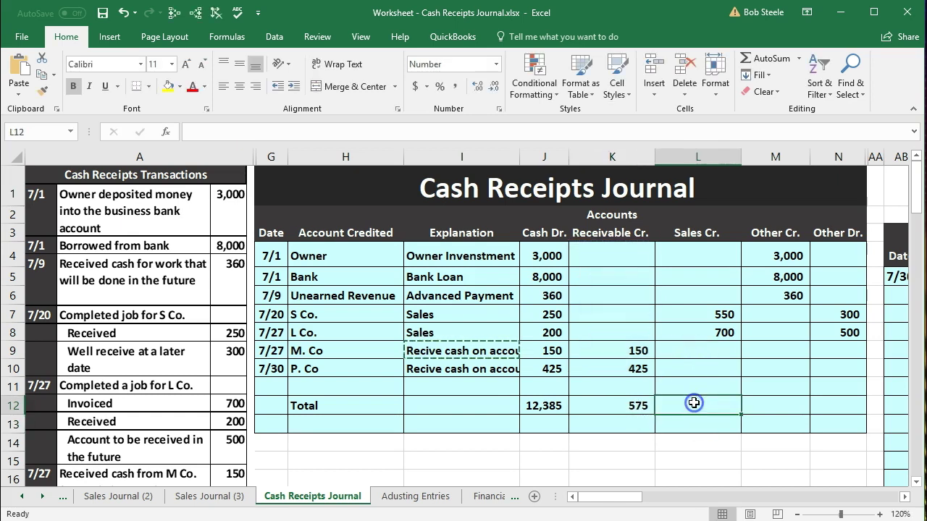
text(=sum)
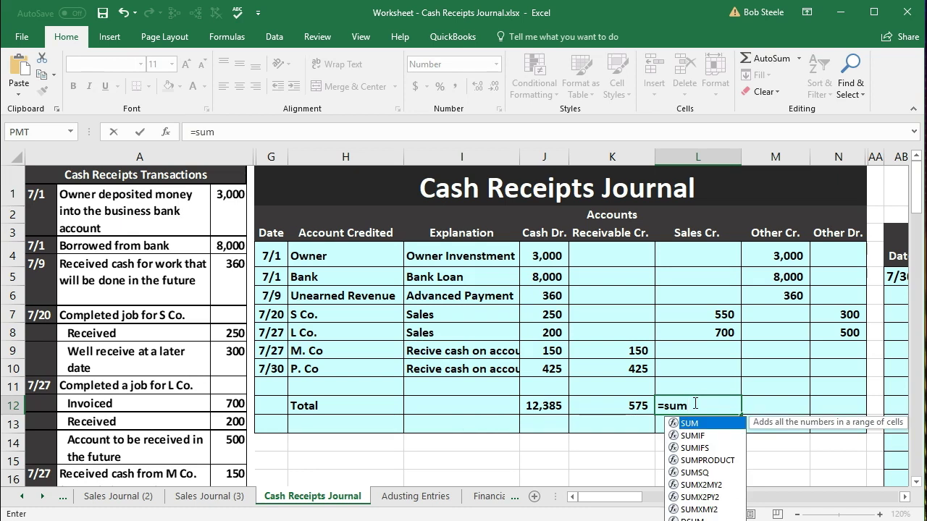
text(())
key(BackSpace)
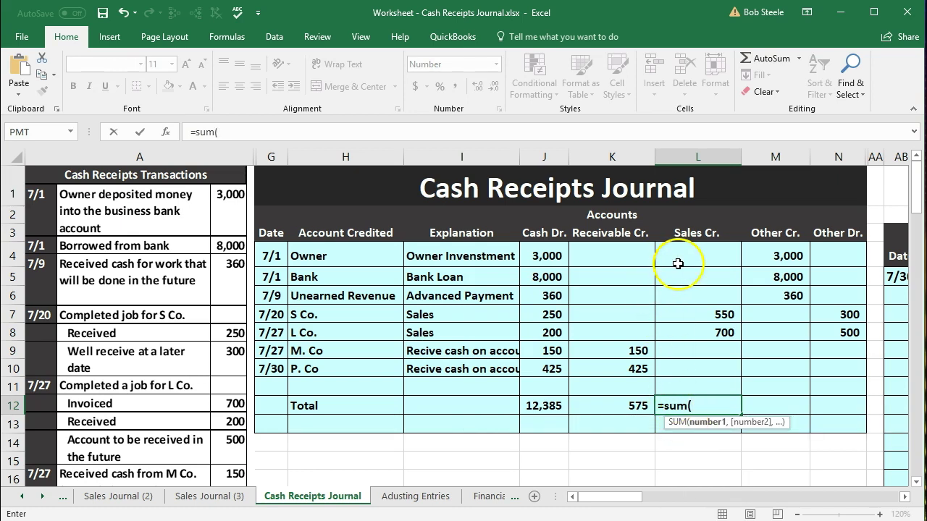
drag(682, 253, 687, 357)
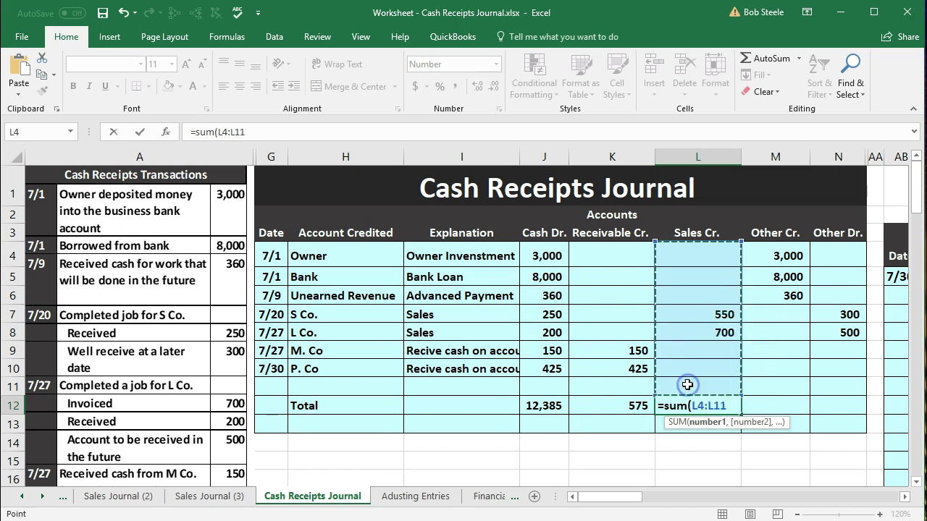
key(Return)
- Total the Other Cr. column in M12 with a SUM formula over M4:M11
click(776, 409)
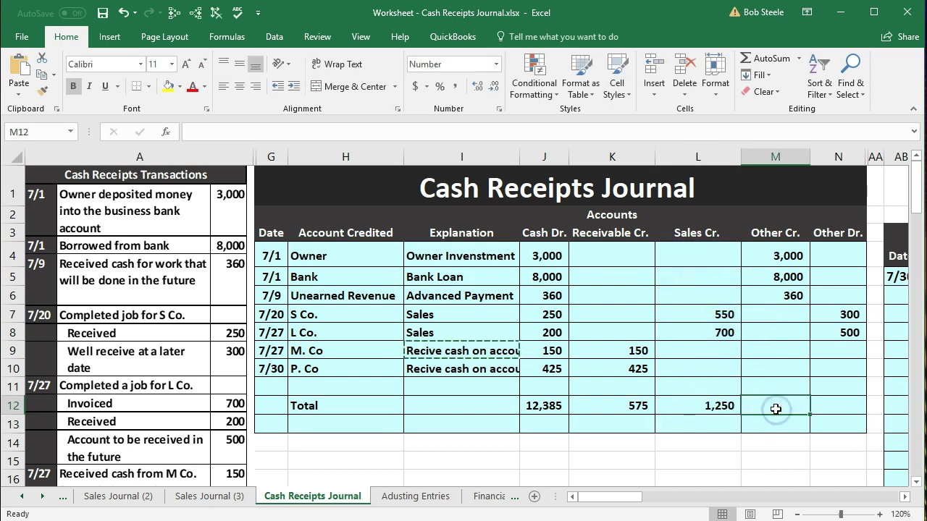
text(=sum)
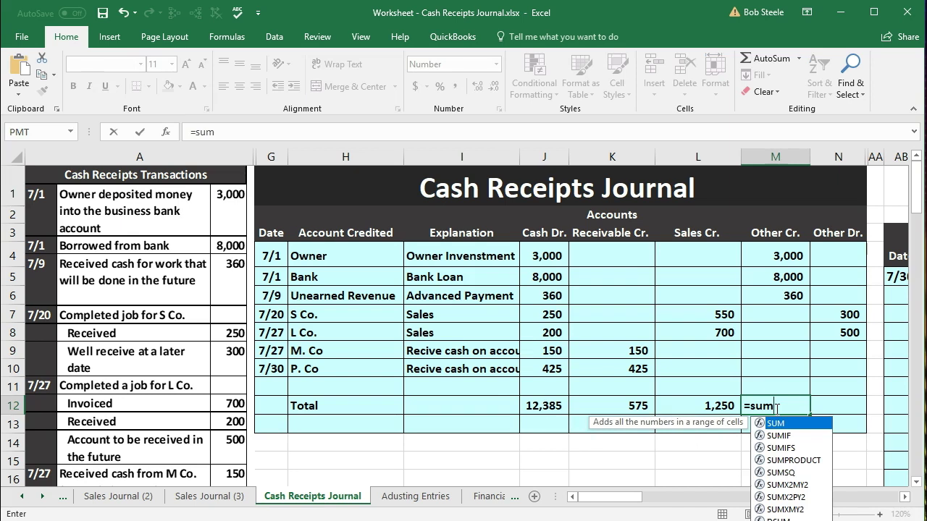
double_click(778, 423)
drag(776, 257, 776, 383)
key(Return)
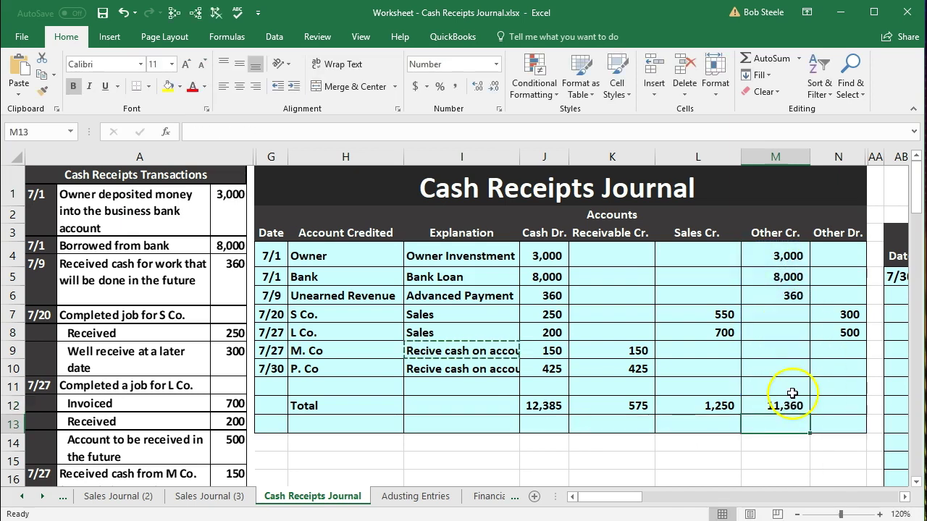
- Total the Other Dr. column in N12 with a SUM formula over N4:N11
click(829, 400)
text(=sum()
drag(834, 247, 815, 384)
key(Return)
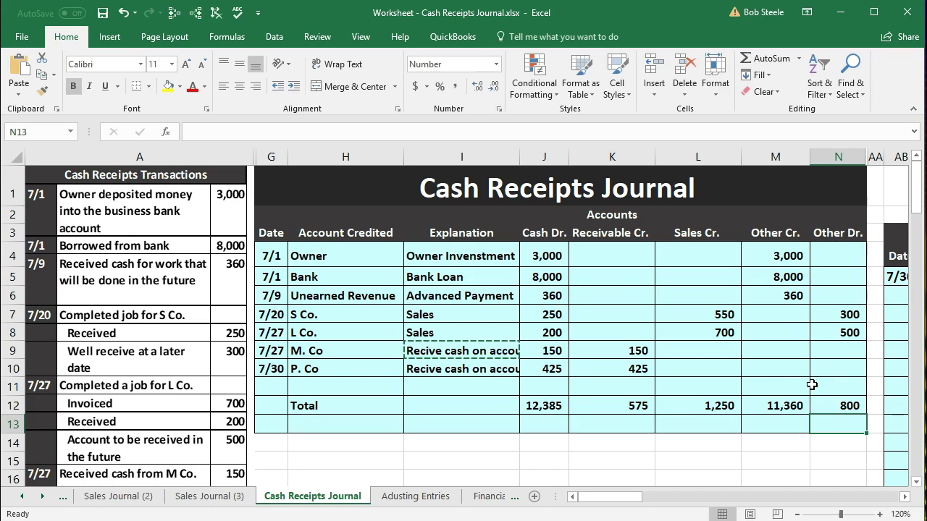
- Apply a double underline to the column totals in J12:N12
drag(555, 403, 833, 400)
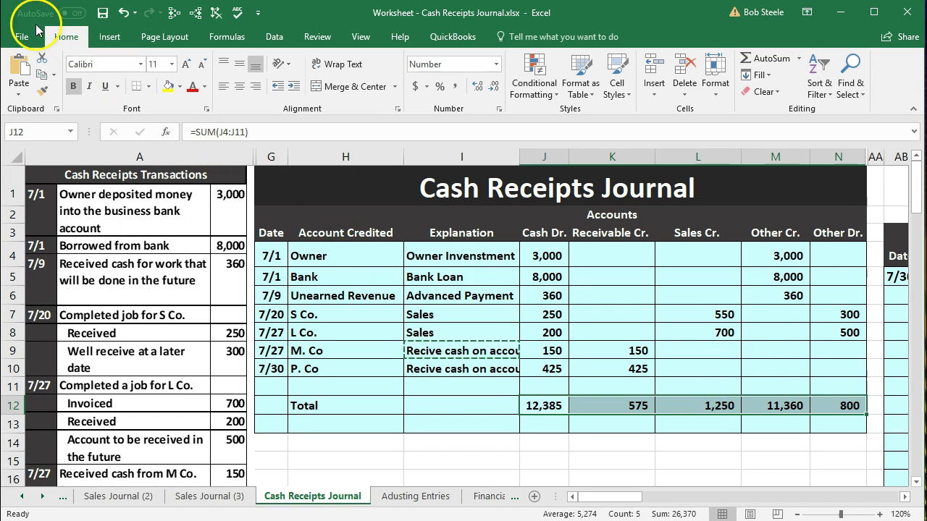
click(118, 87)
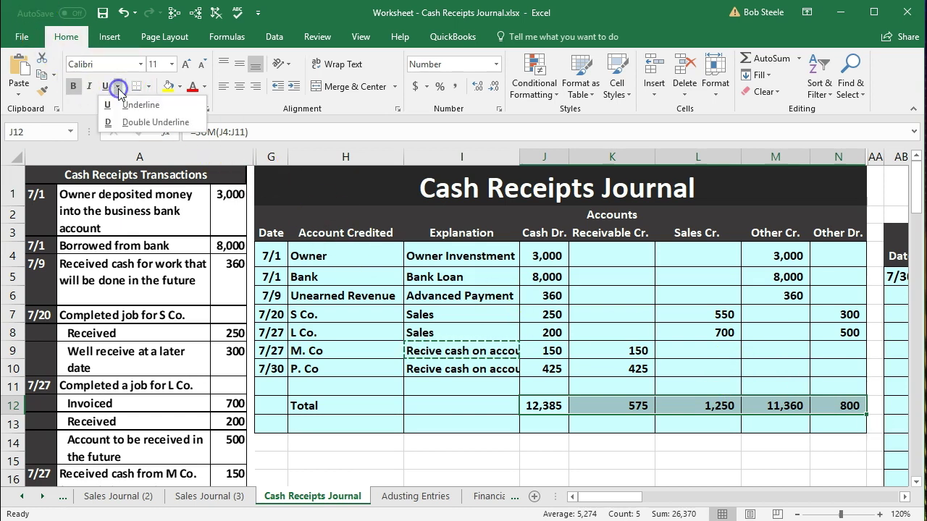
click(120, 128)
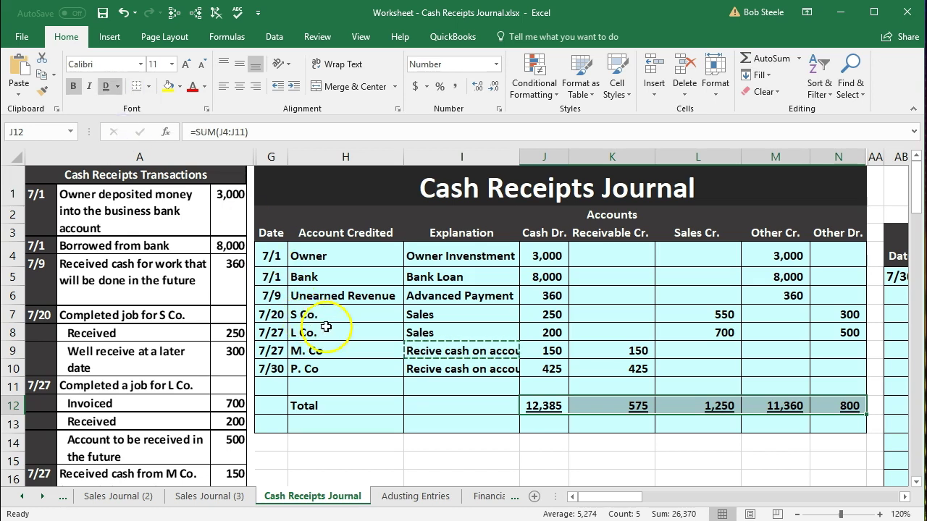
click(411, 387)
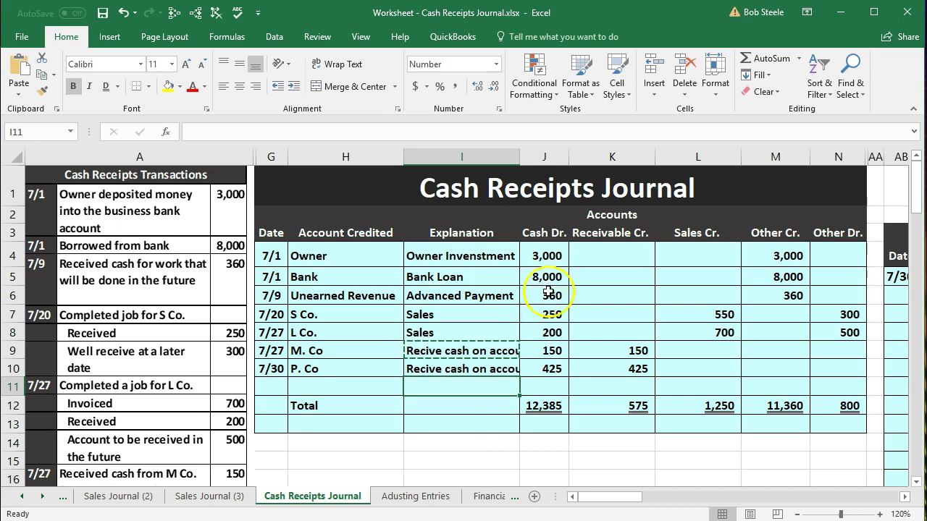
- Enter the date 7/30 in AB8 to start a second General Journal entry
click(544, 234)
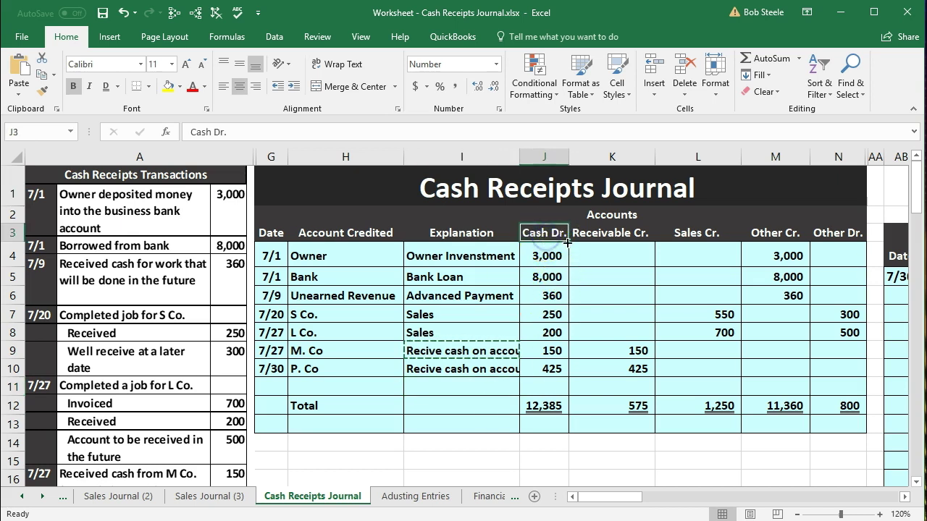
click(683, 228)
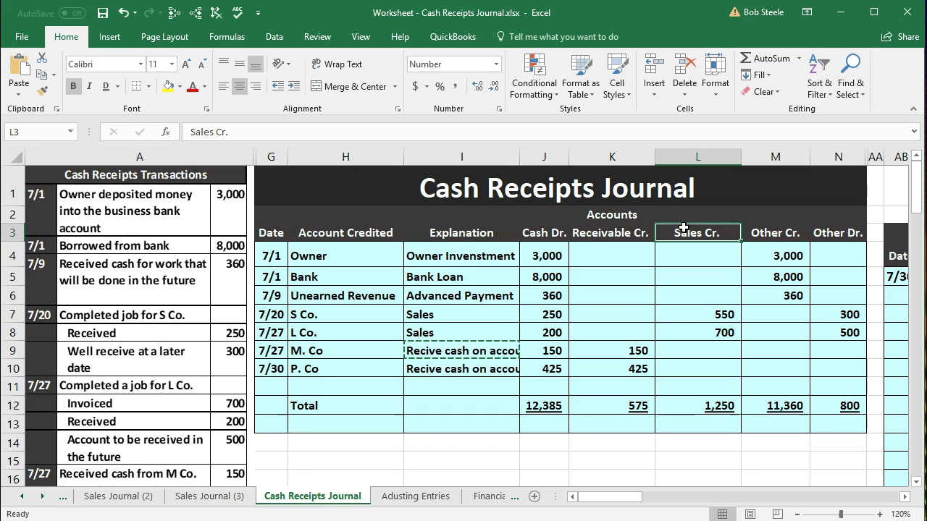
key(Right)
key(Right)
key(Right)
key(Right)
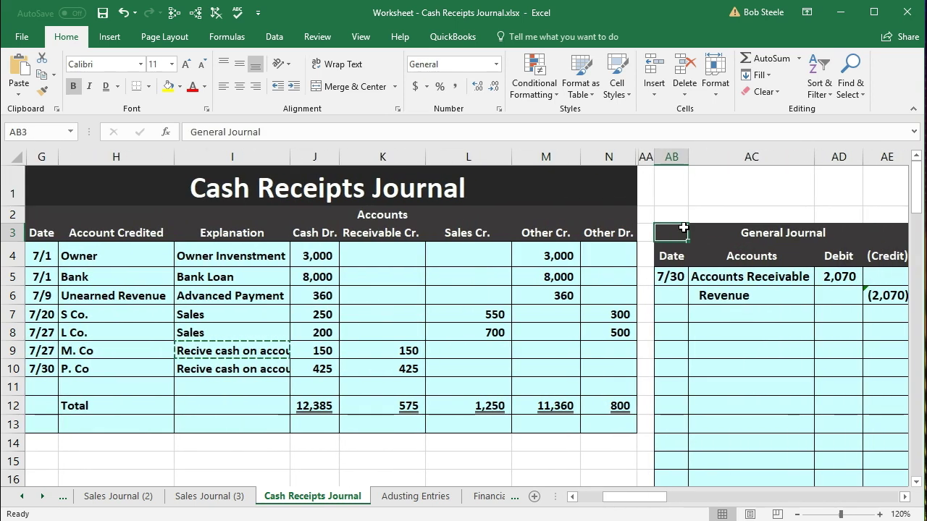
click(674, 334)
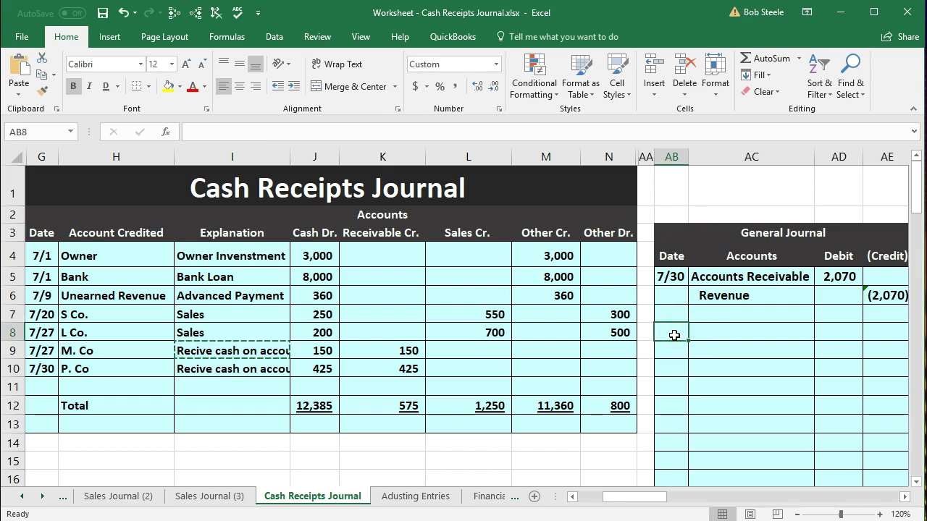
text(7)
key(Return)
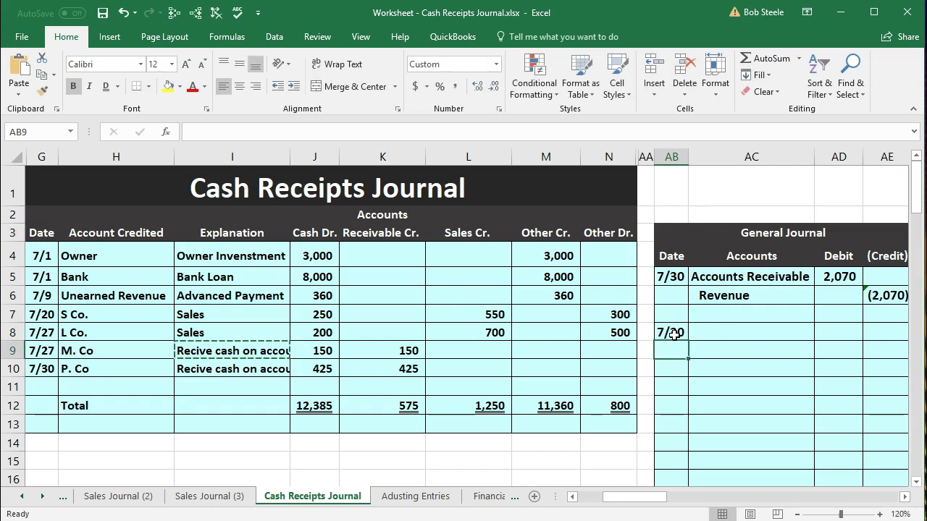
- Copy the Cash-Checking account name from the trial balance and paste it as values into AC8
click(709, 331)
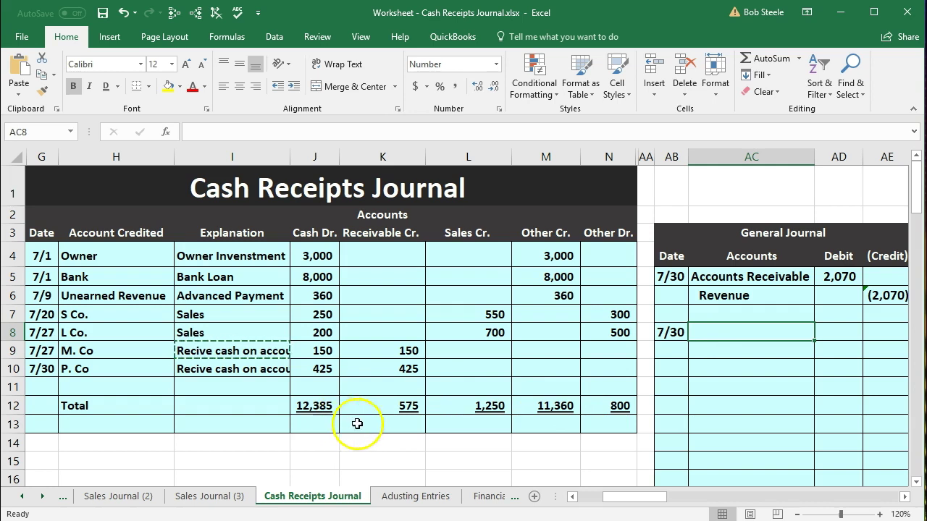
click(905, 497)
scroll(905, 500, right, 4)
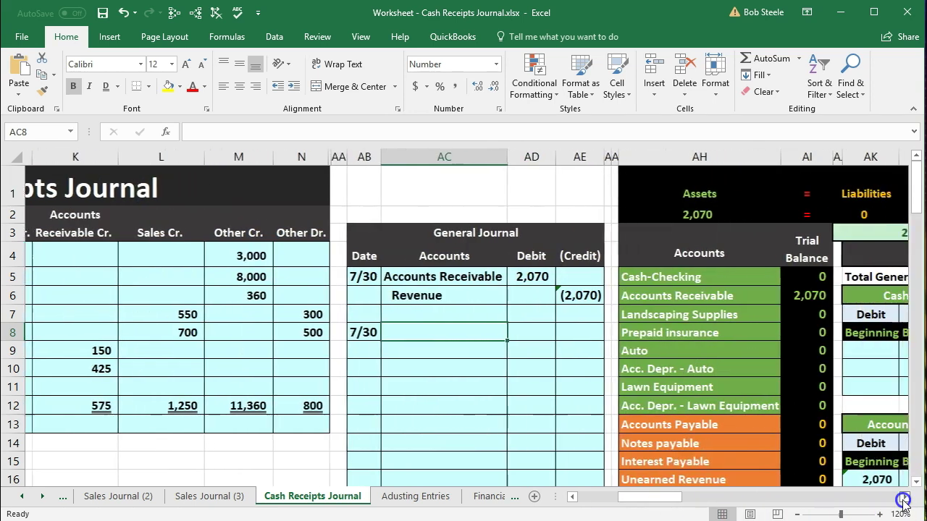
drag(621, 280, 714, 269)
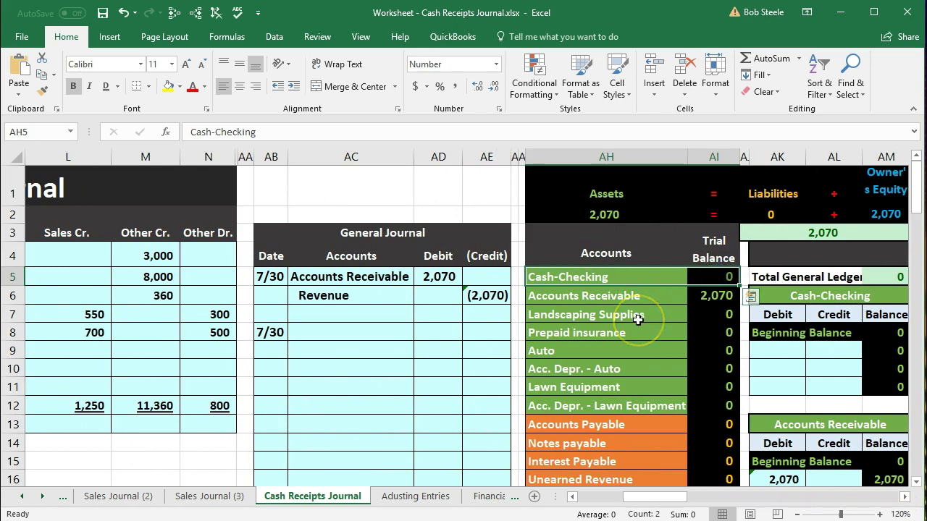
click(592, 277)
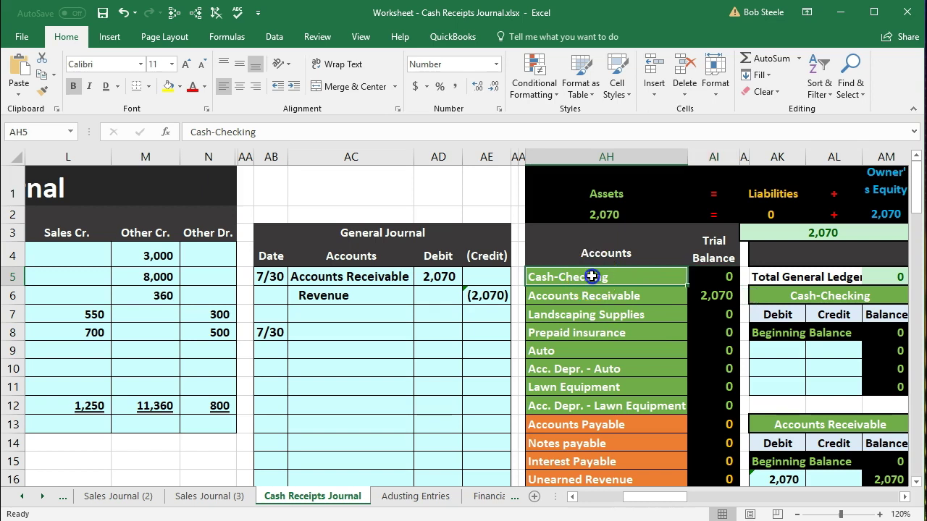
right_click(592, 277)
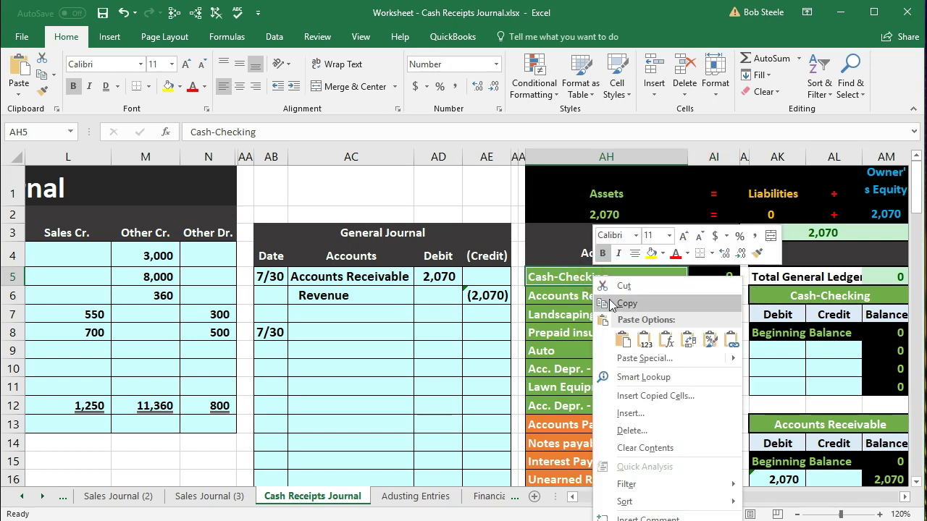
click(611, 304)
click(332, 331)
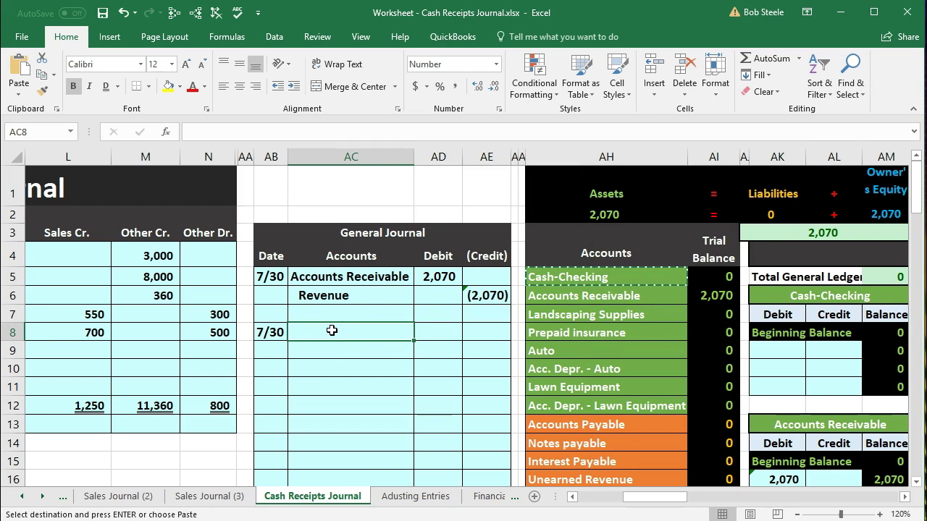
right_click(331, 331)
click(384, 394)
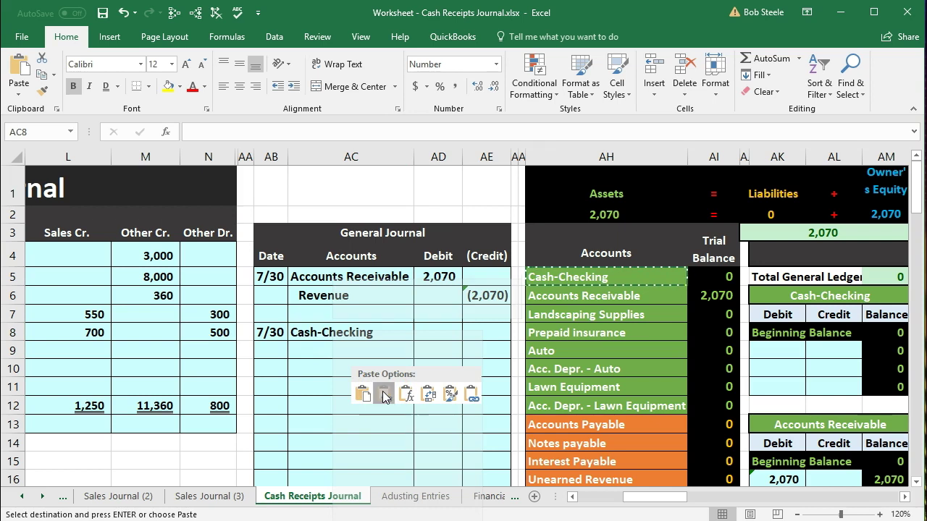
- Copy the Accounts Receivable account name from the trial balance into AC9 as values and indent it
click(572, 496)
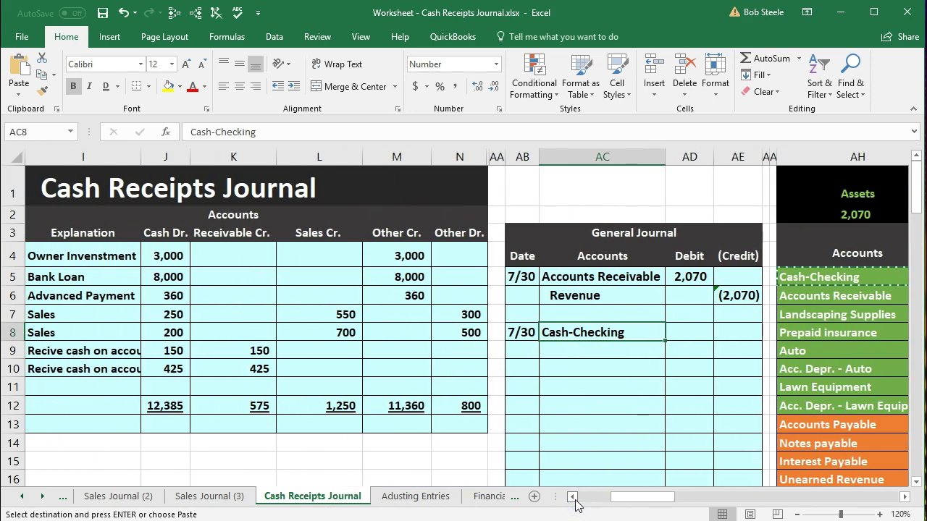
click(255, 408)
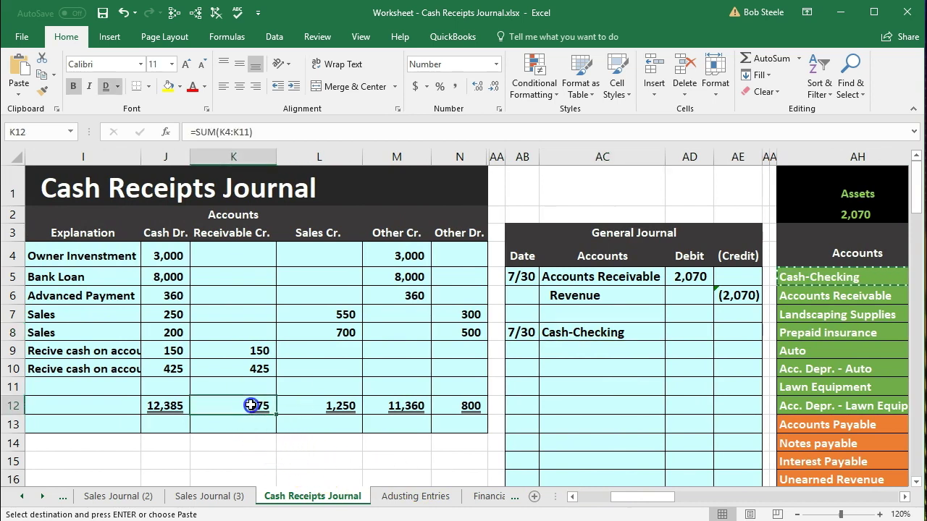
click(905, 497)
click(905, 496)
click(905, 496)
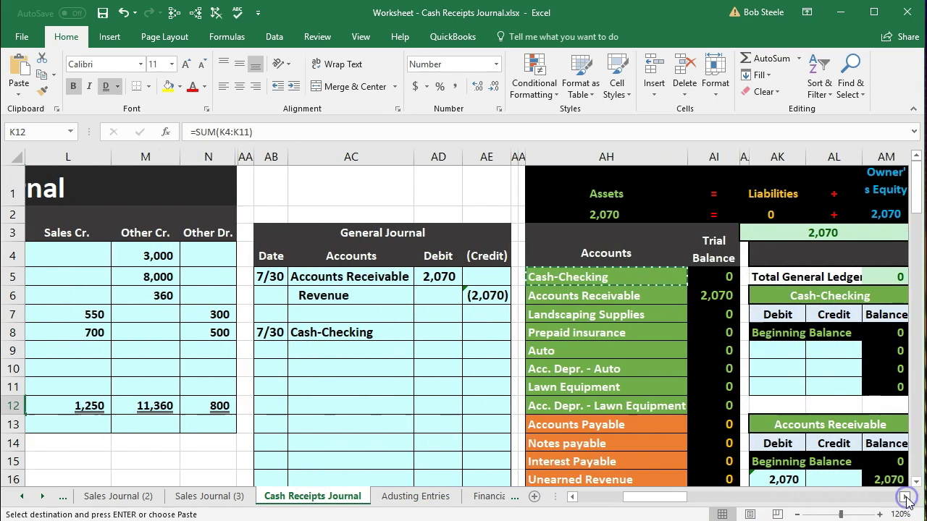
click(650, 297)
click(699, 296)
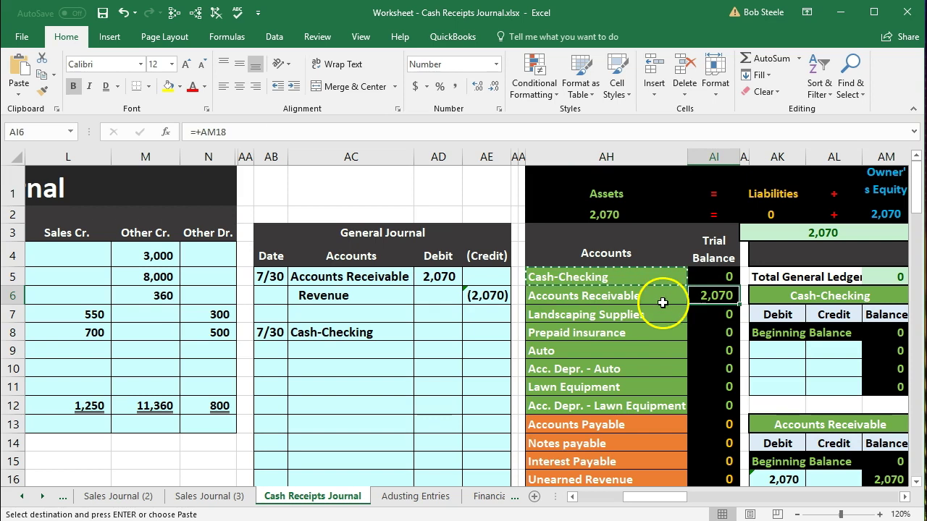
click(641, 296)
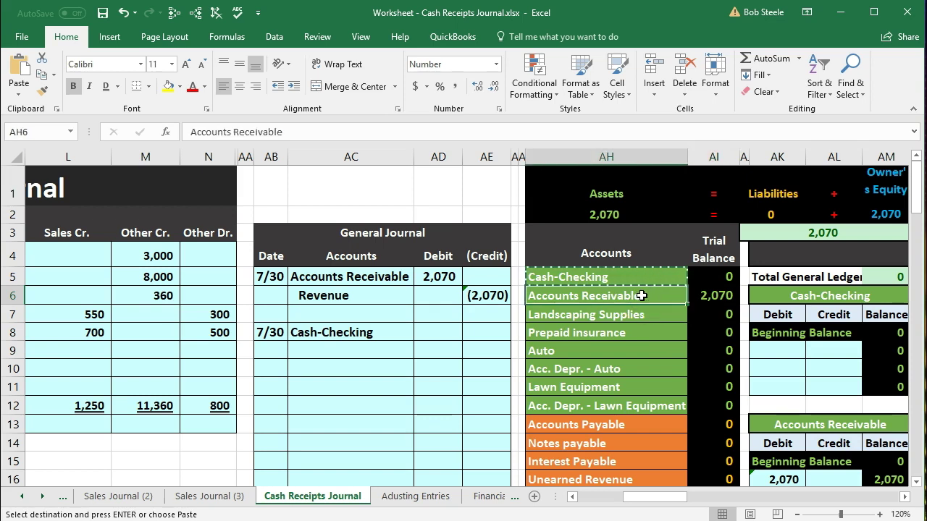
right_click(642, 296)
click(663, 321)
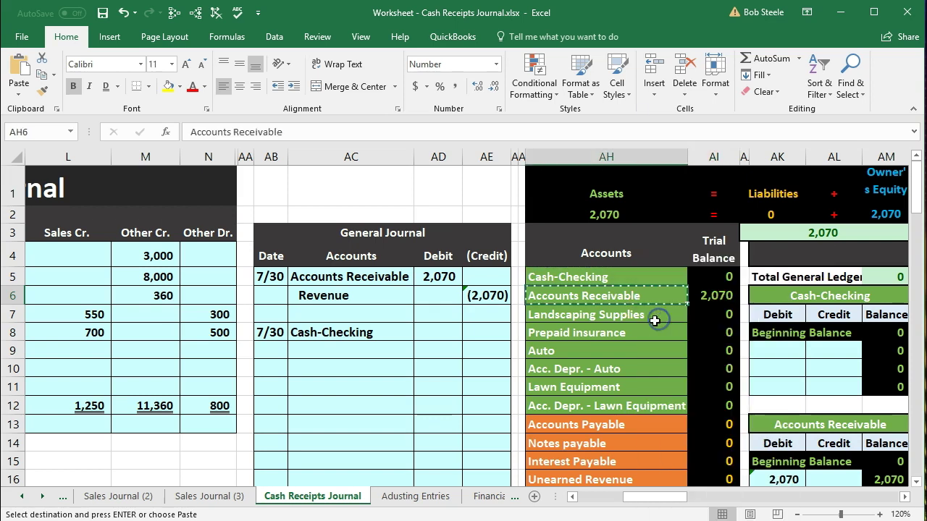
click(334, 351)
right_click(335, 349)
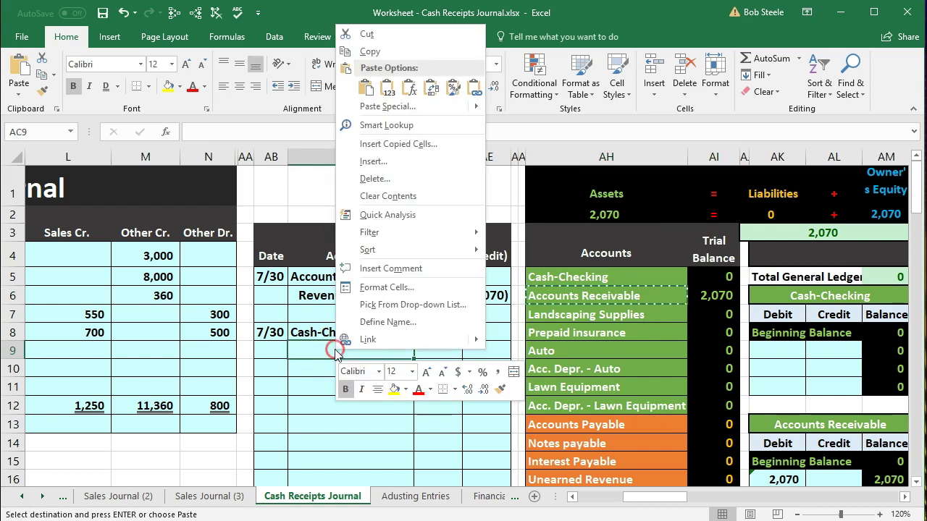
click(389, 90)
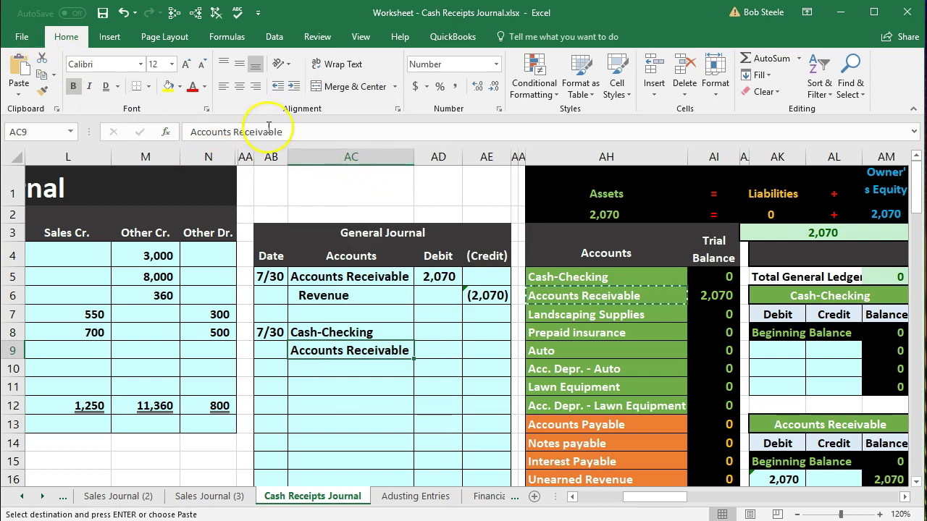
click(294, 87)
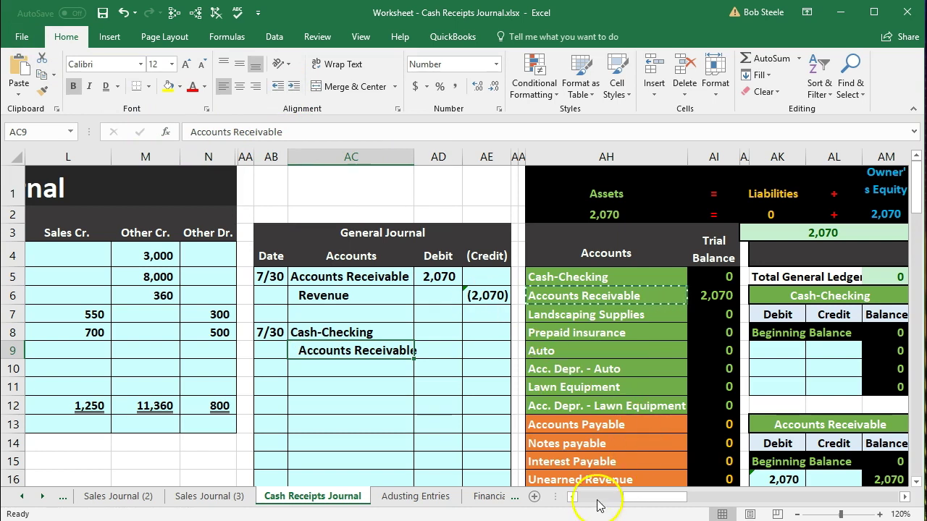
- Enter 12385 as the Cash-Checking debit in AD8 and autofit the widths of columns AD and AE
click(572, 497)
click(573, 496)
click(572, 497)
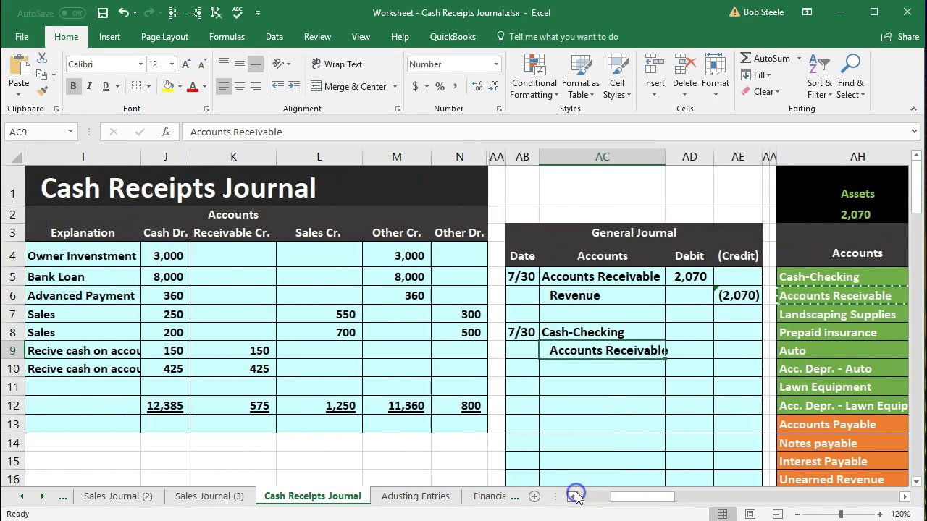
click(676, 334)
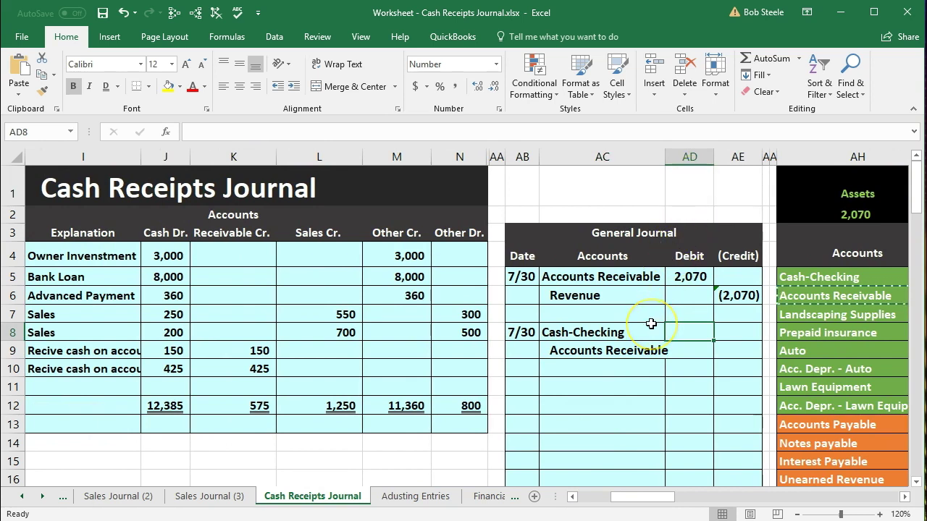
text(12)
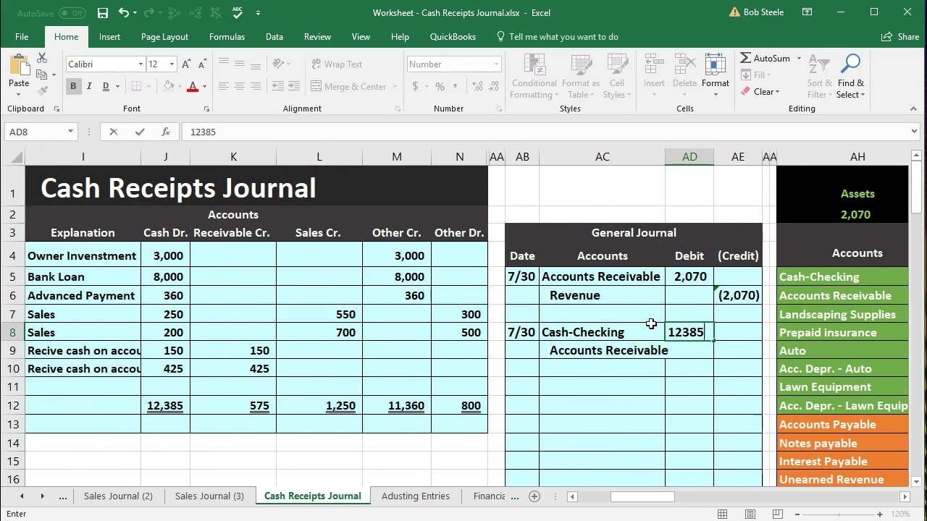
text(385)
key(Return)
drag(706, 156, 720, 154)
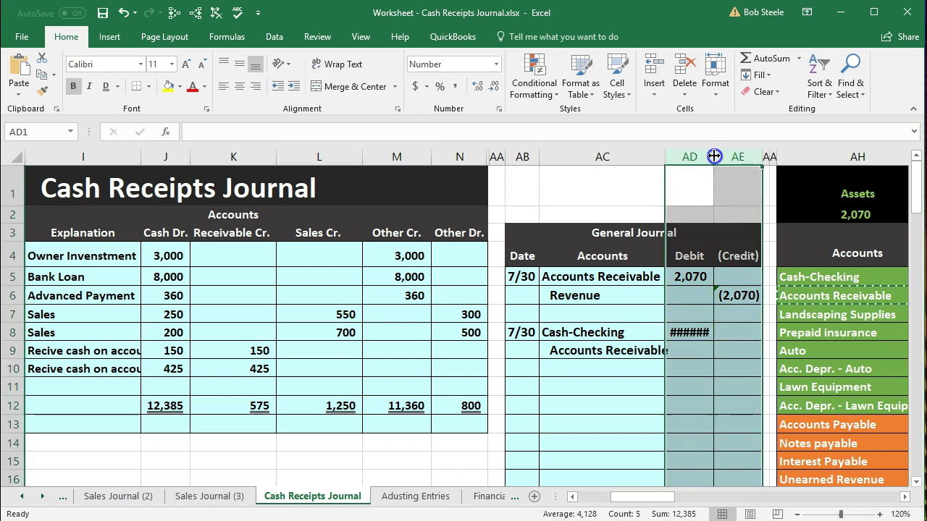
double_click(713, 154)
- Enter -575 as the Accounts Receivable credit in AE9
click(730, 349)
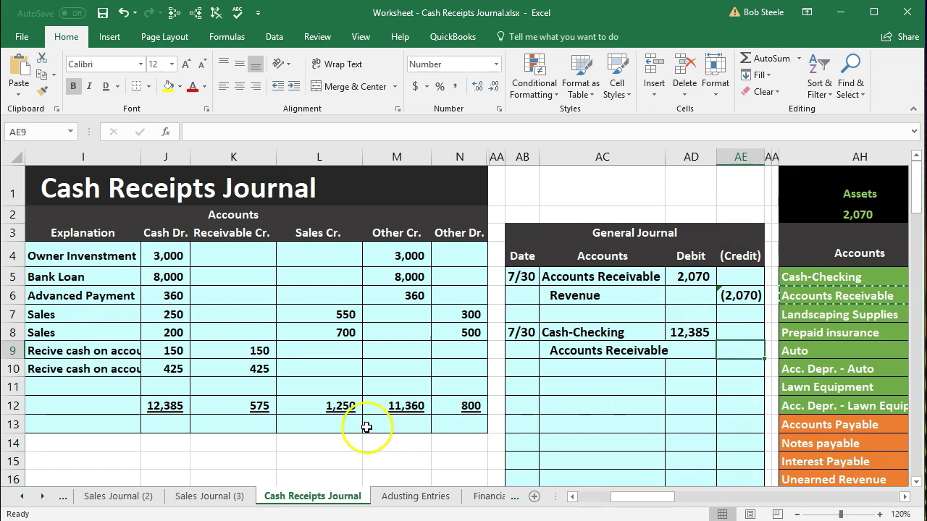
text(-)
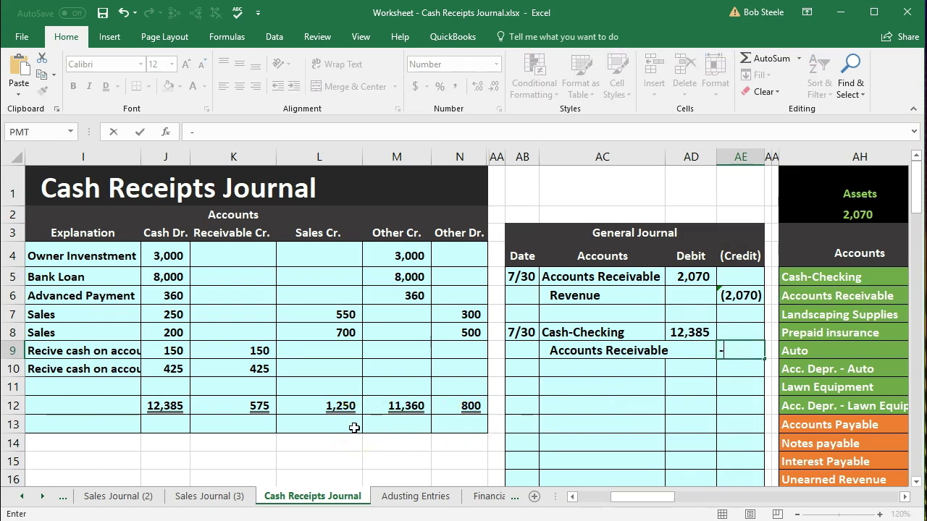
text(575)
key(Return)
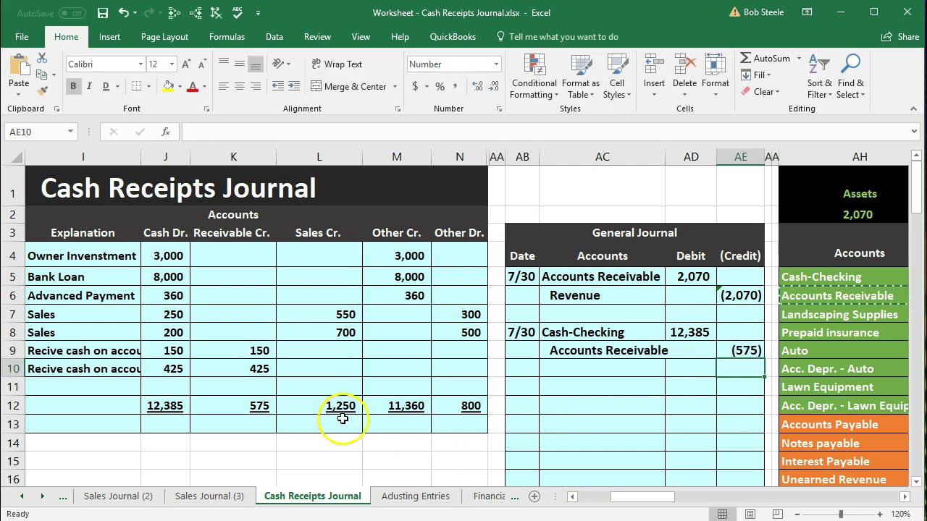
- Copy the Revenue account name from the trial balance into AC10 as values and indent it
click(333, 408)
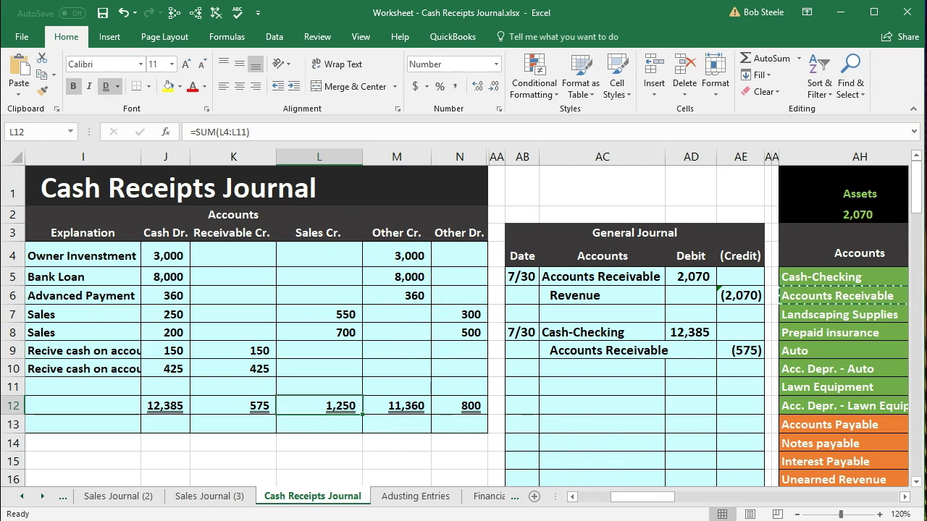
scroll(912, 511, right, 3)
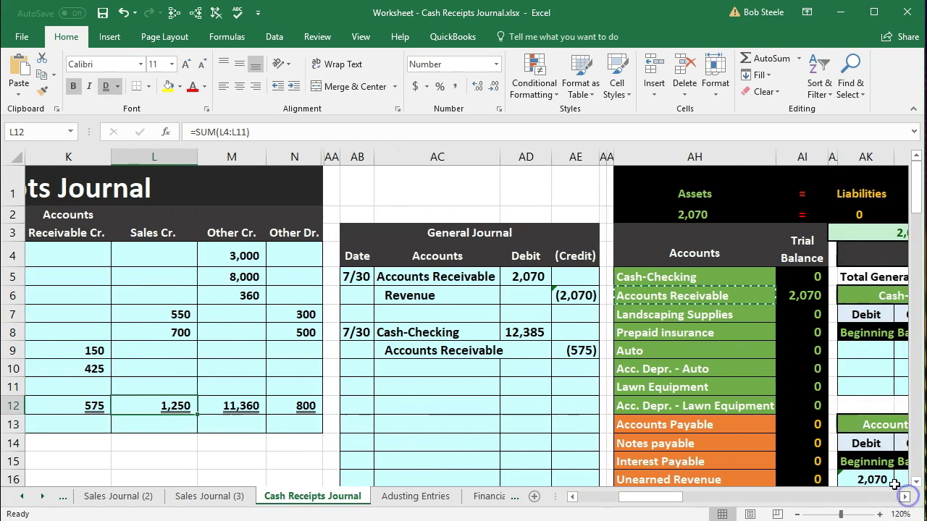
scroll(755, 417, down, 1)
scroll(755, 417, down, 1)
drag(695, 395, 787, 395)
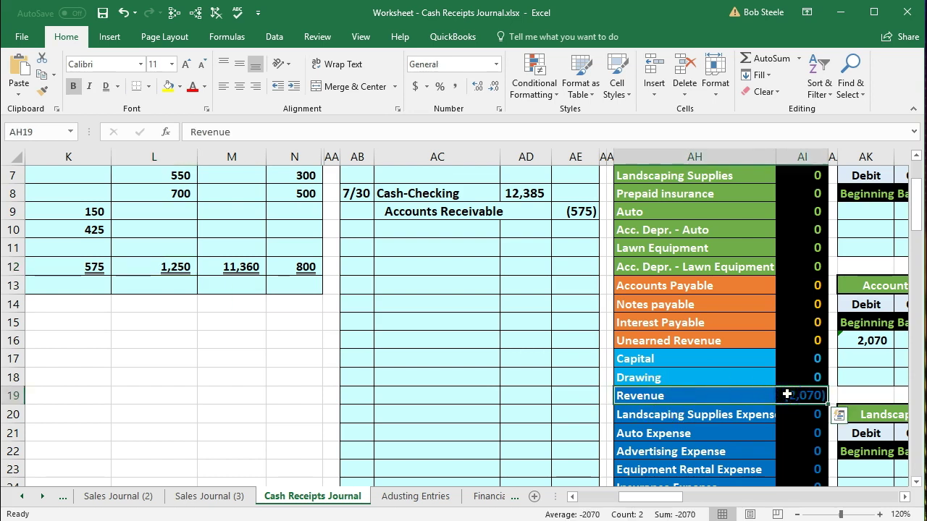
click(787, 395)
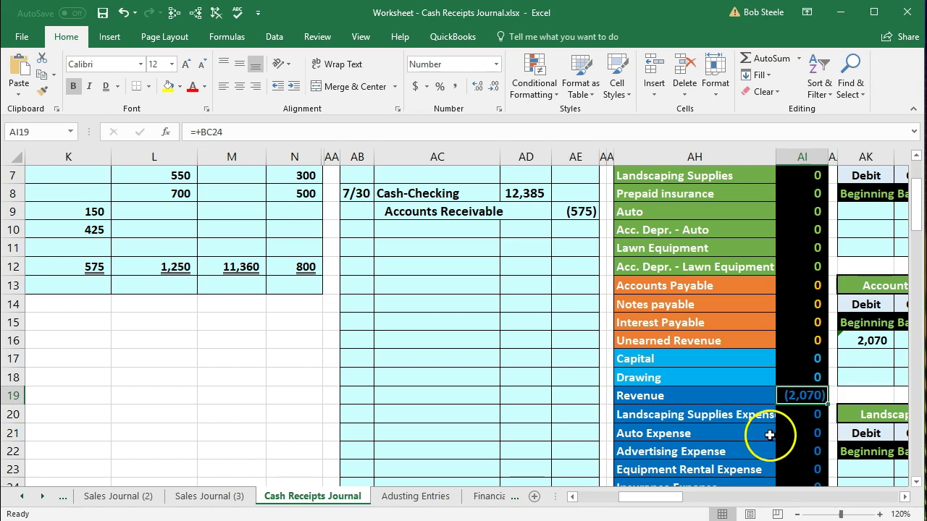
click(659, 394)
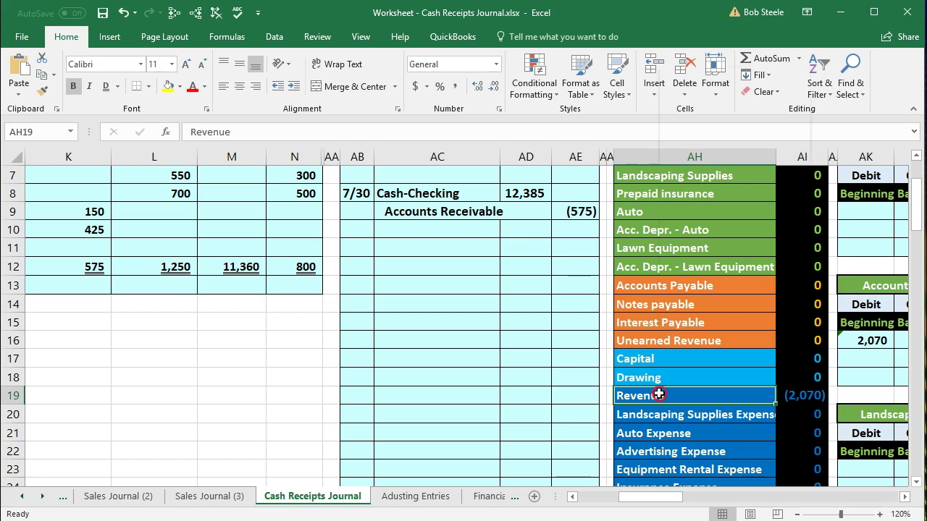
right_click(659, 395)
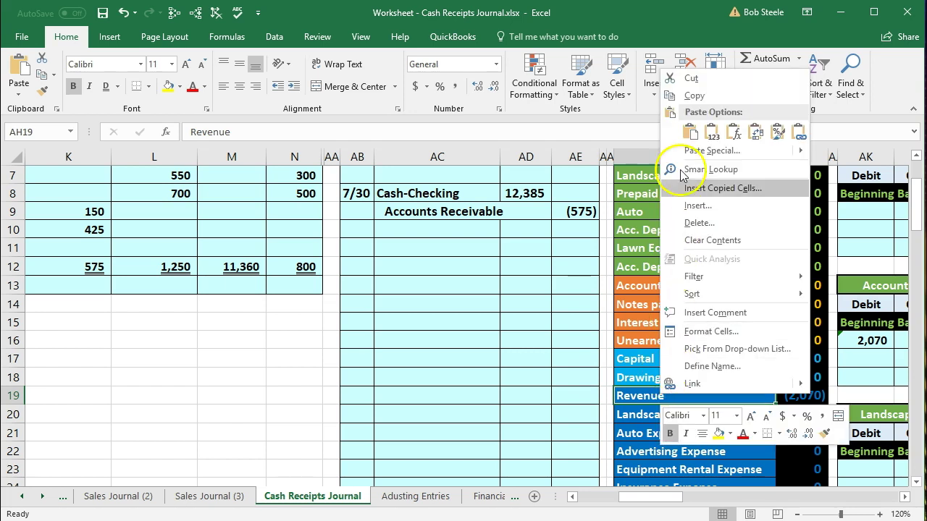
click(673, 95)
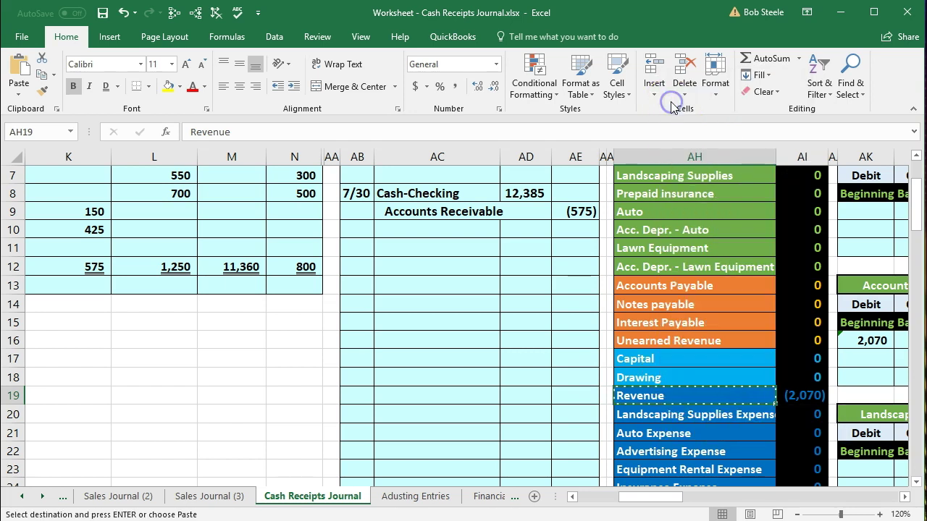
click(430, 226)
right_click(430, 226)
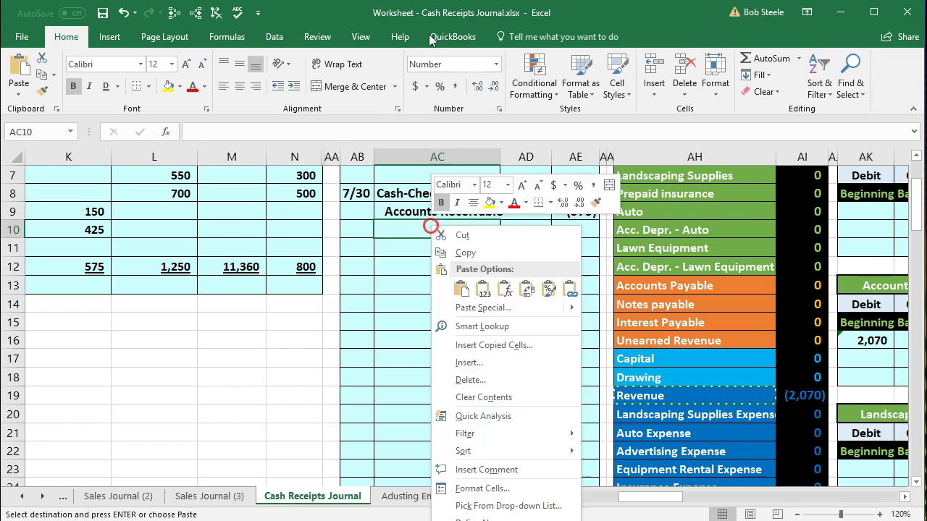
click(483, 288)
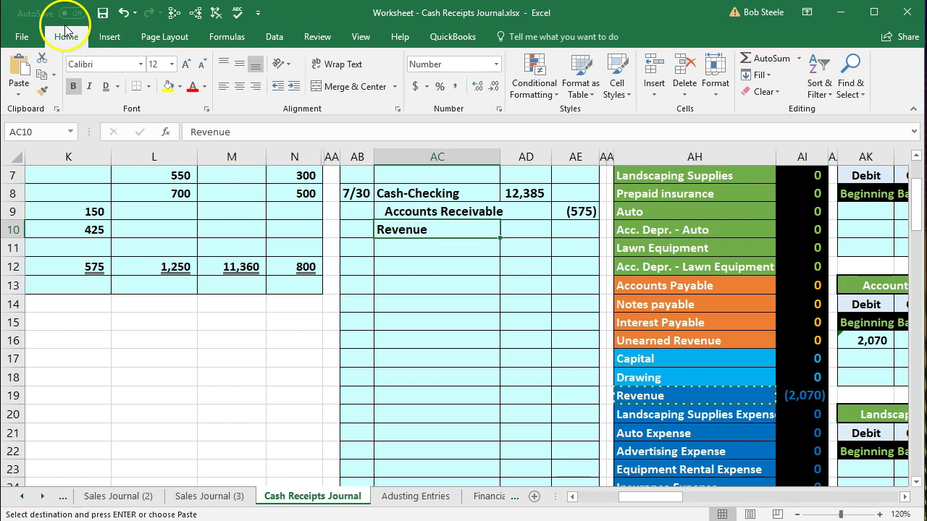
click(295, 88)
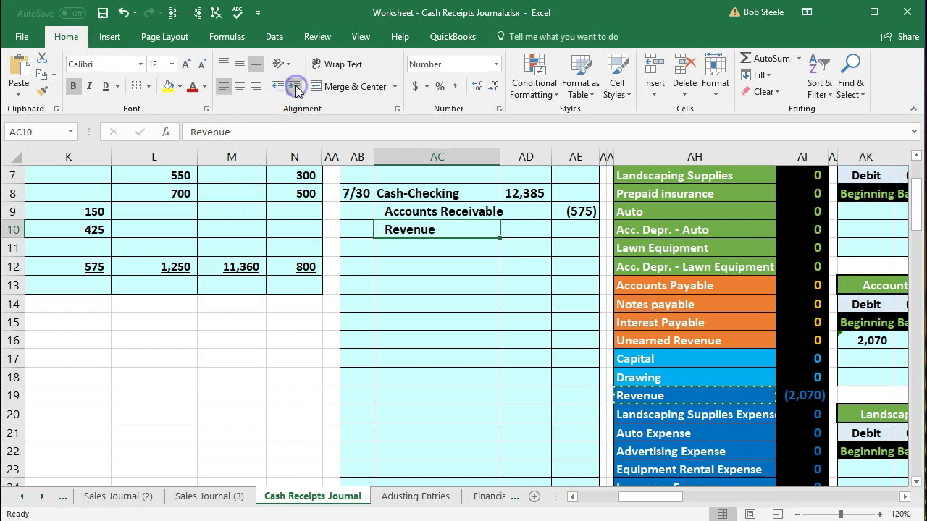
- Highlight the owner investment amount in the Other Cr. column (M4) with yellow fill
scroll(586, 413, up, 1)
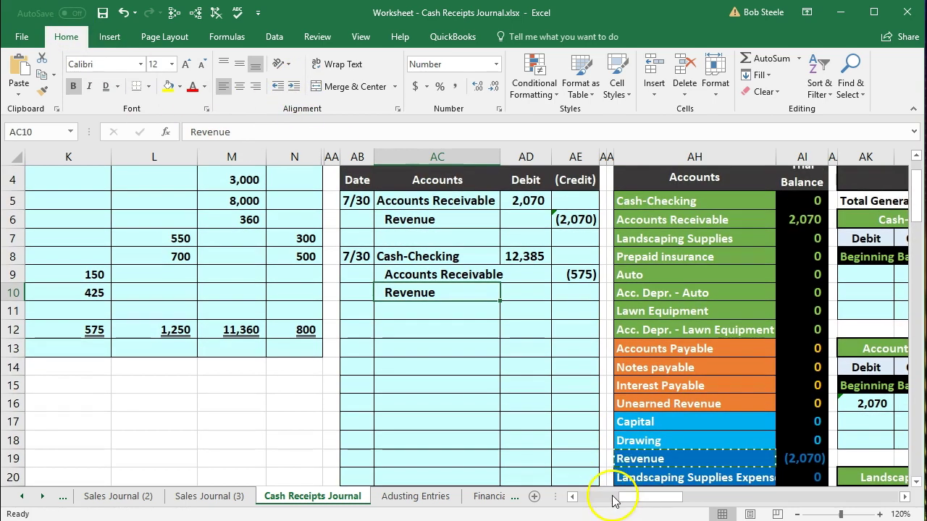
click(572, 497)
click(572, 497)
scroll(429, 453, up, 1)
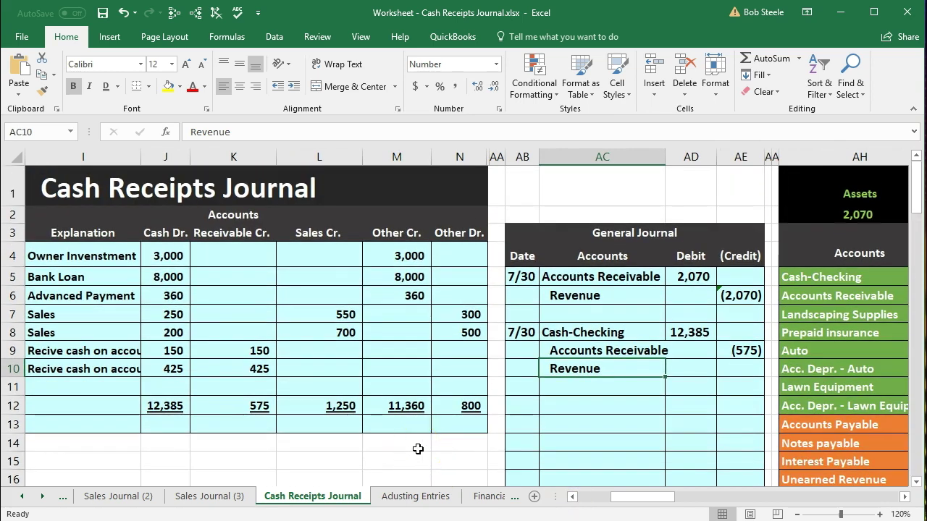
click(318, 235)
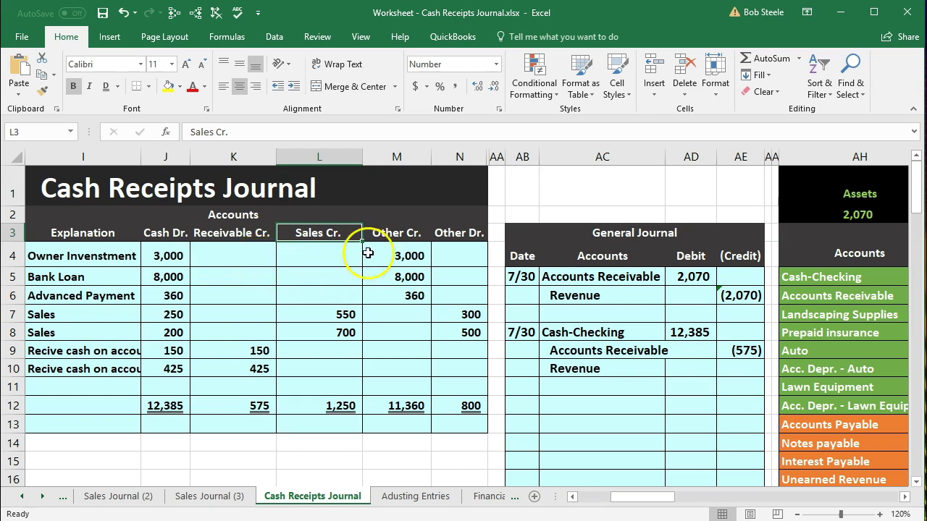
click(391, 227)
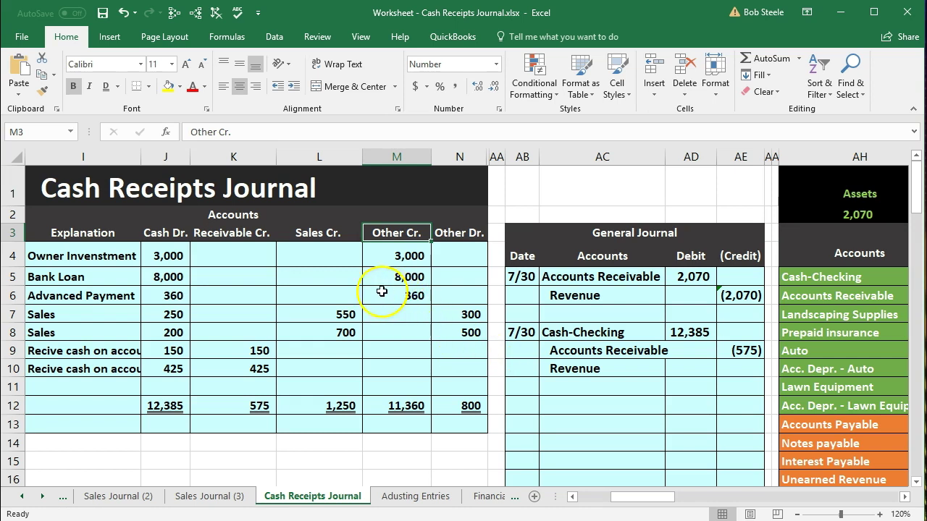
click(389, 411)
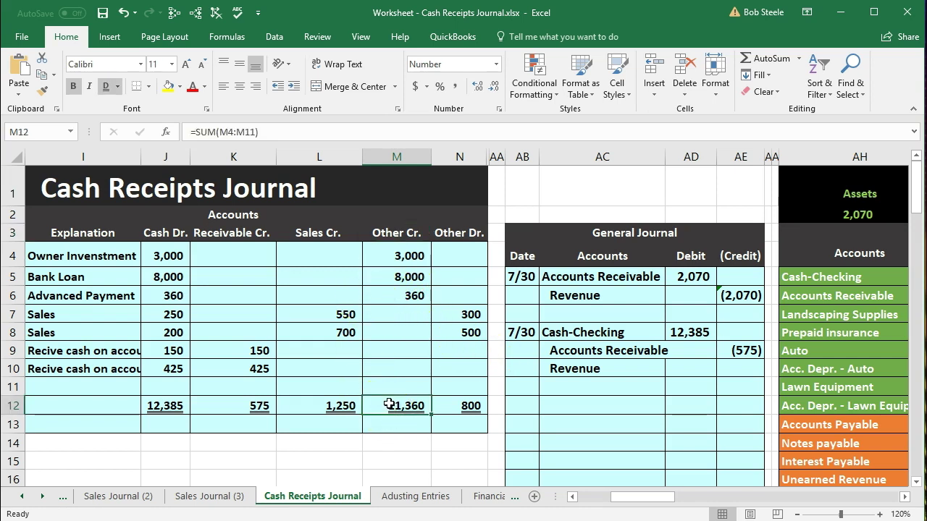
click(379, 412)
drag(368, 257, 371, 300)
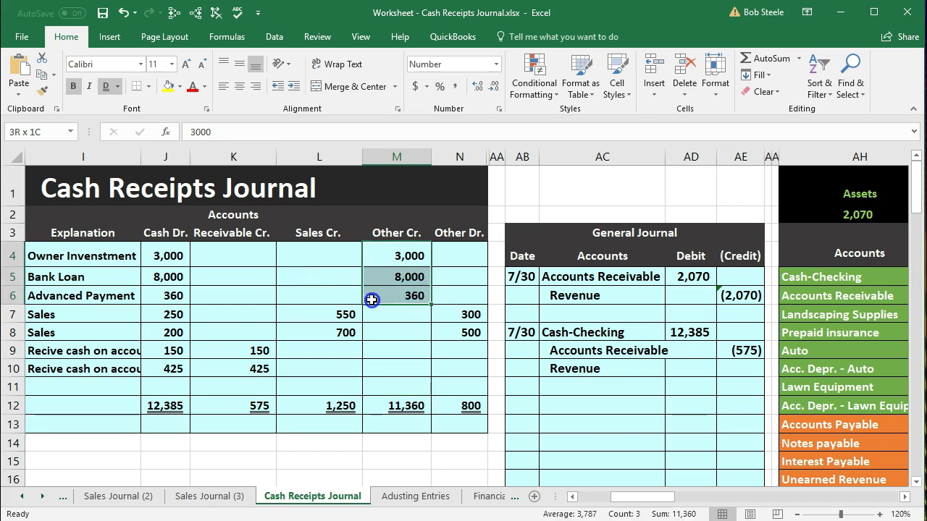
click(386, 255)
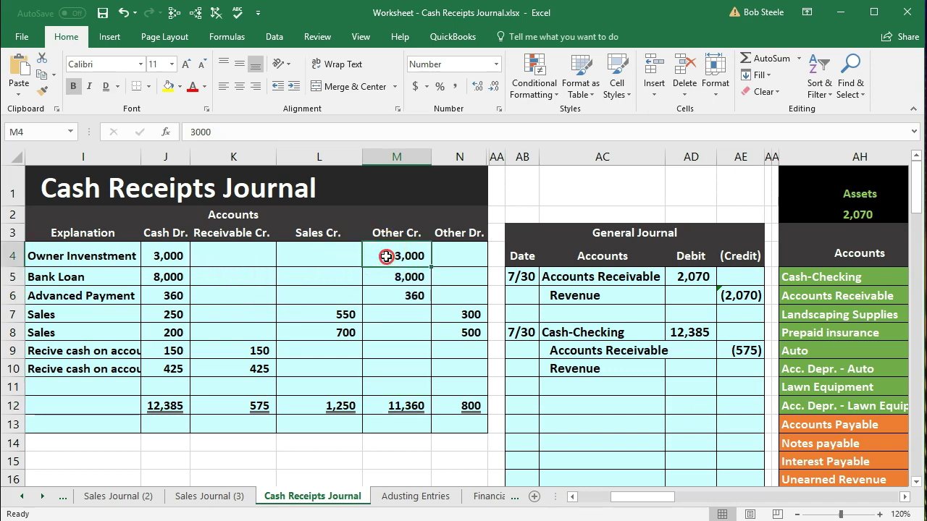
right_click(386, 255)
click(449, 236)
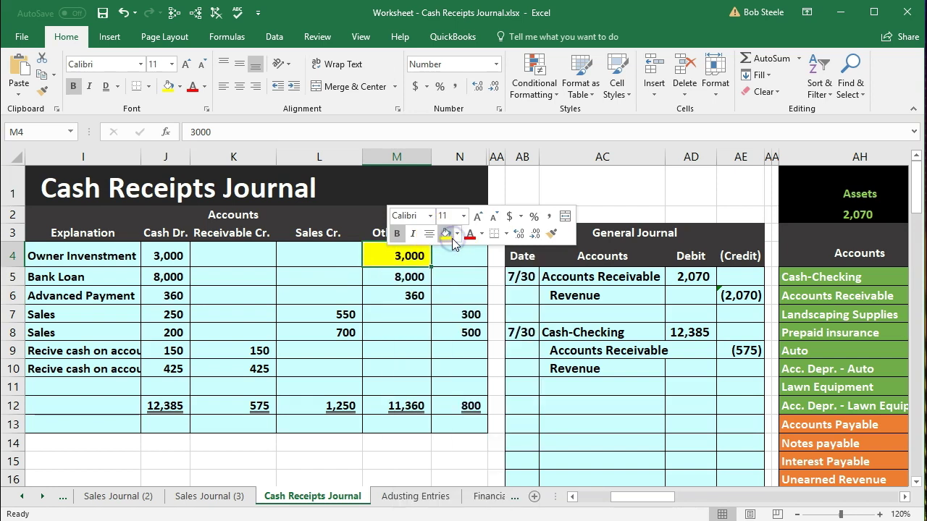
- Copy the Capital account name from the trial balance into AC11 as values and indent it
click(118, 256)
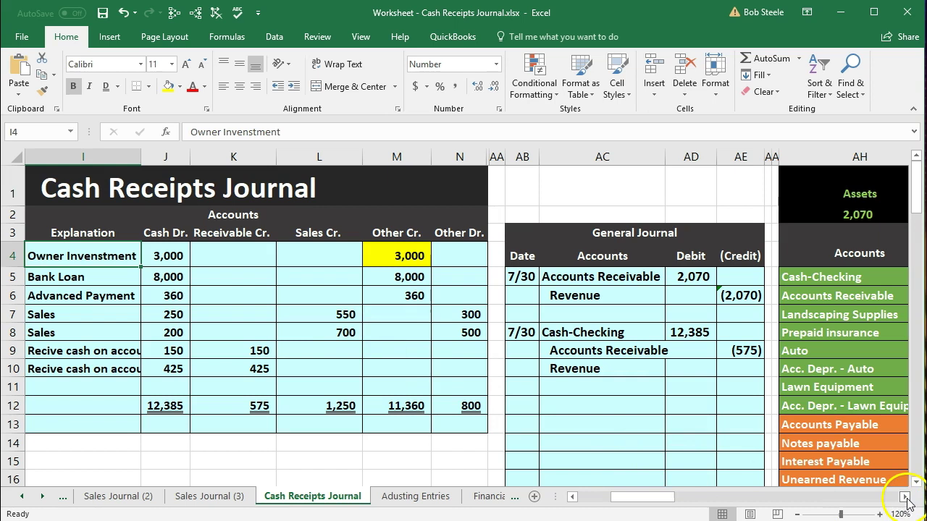
click(906, 497)
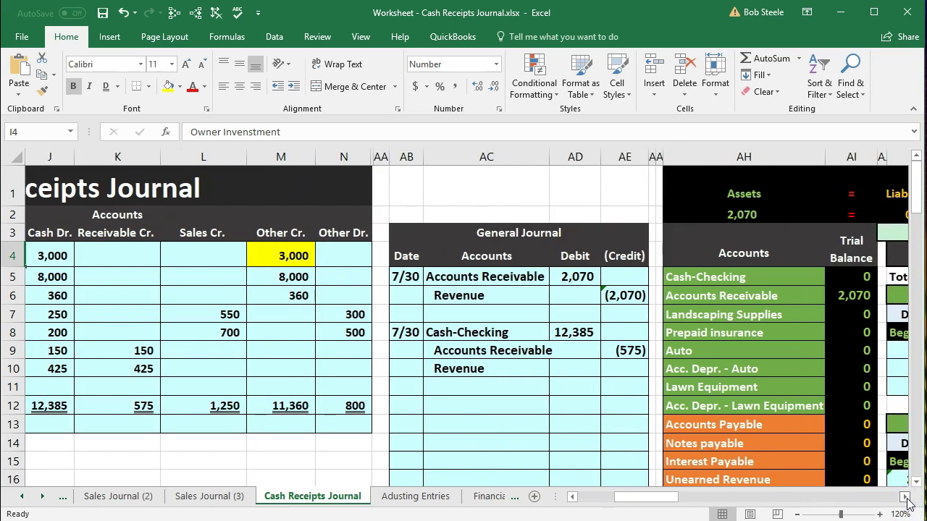
scroll(862, 455, down, 1)
click(763, 420)
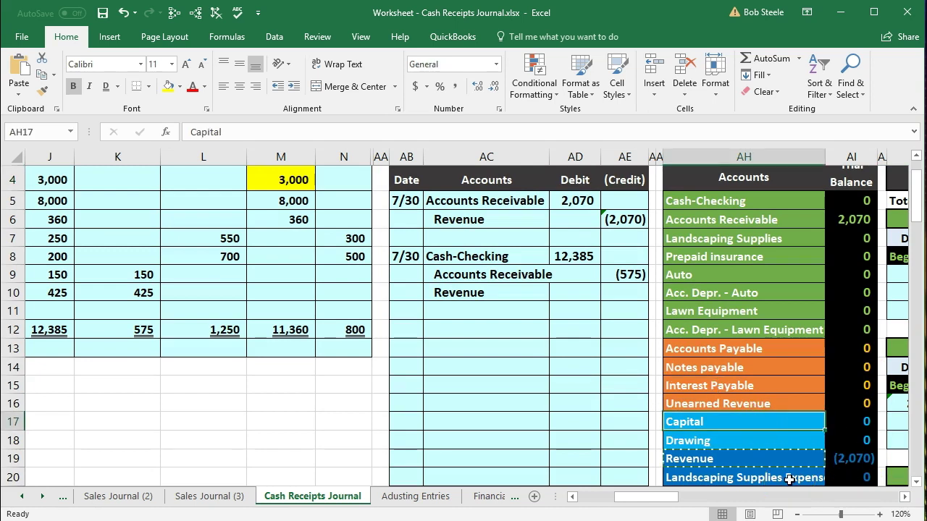
scroll(449, 337, up, 1)
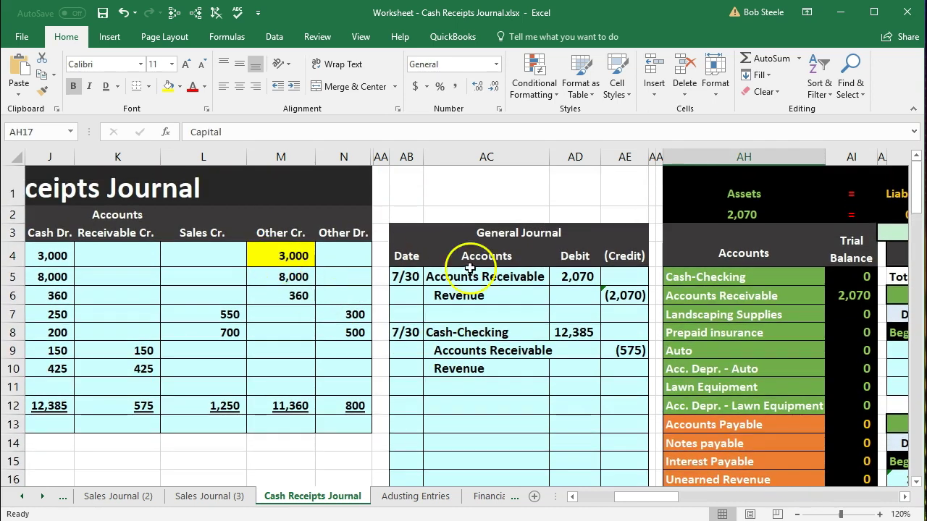
scroll(521, 326, down, 1)
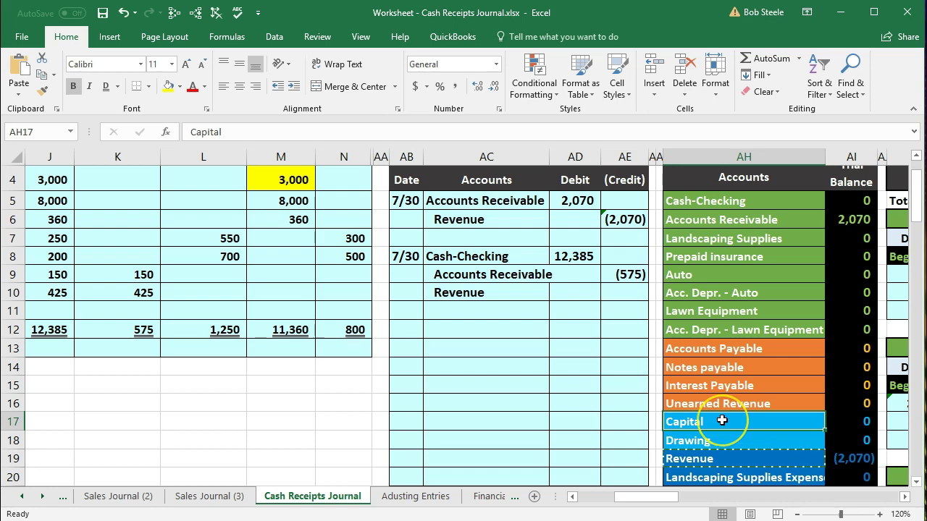
right_click(722, 421)
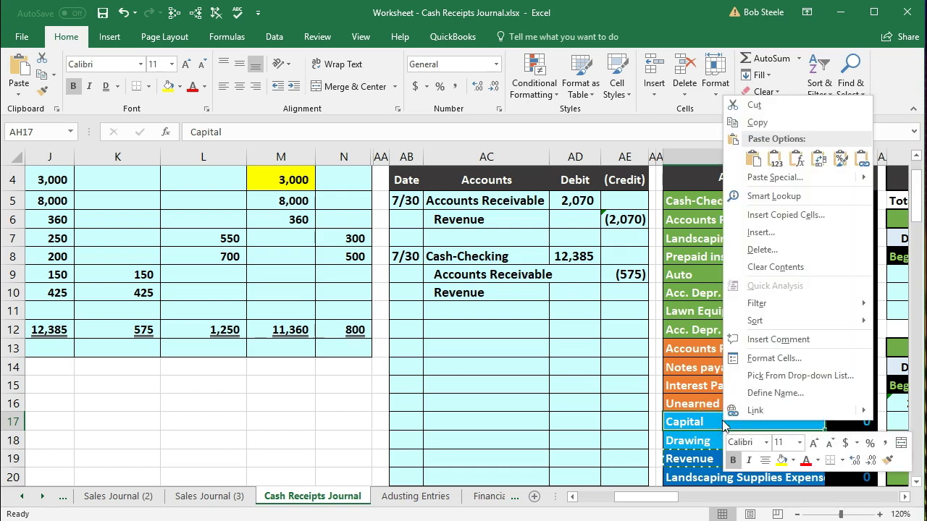
click(750, 122)
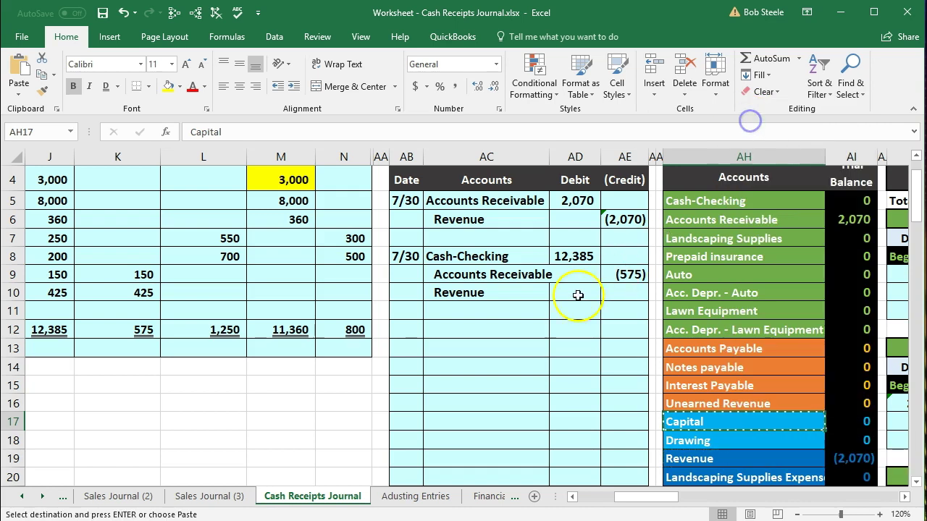
click(493, 311)
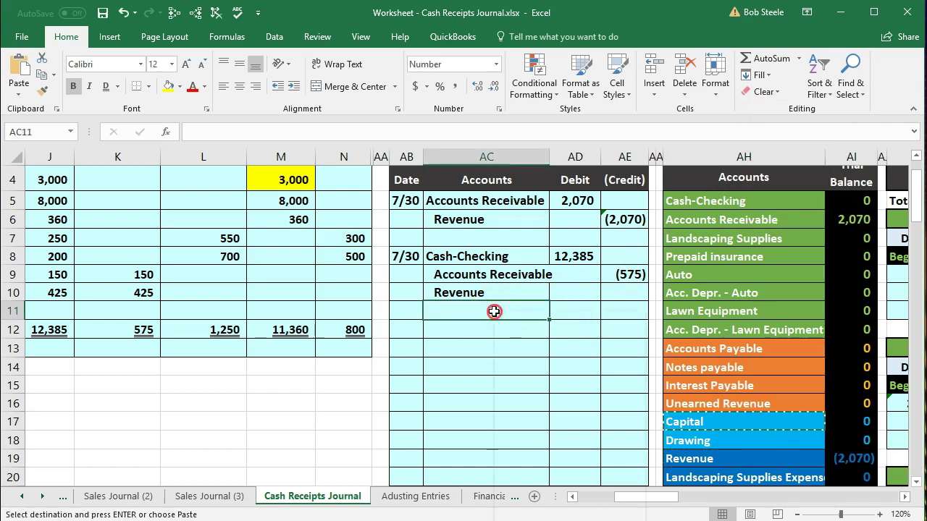
right_click(493, 311)
click(546, 376)
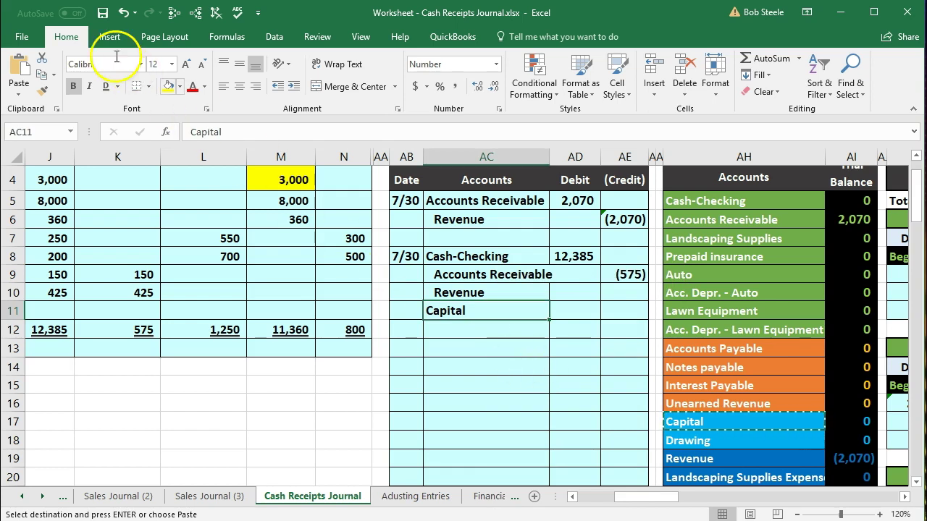
click(293, 86)
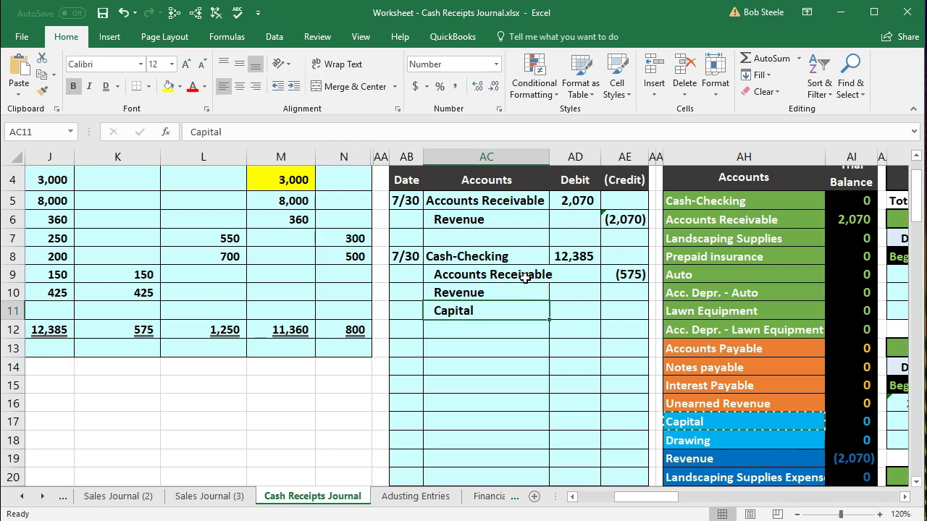
- Enter -1250 as the Revenue credit in AE10 of the General Journal
scroll(232, 340, up, 1)
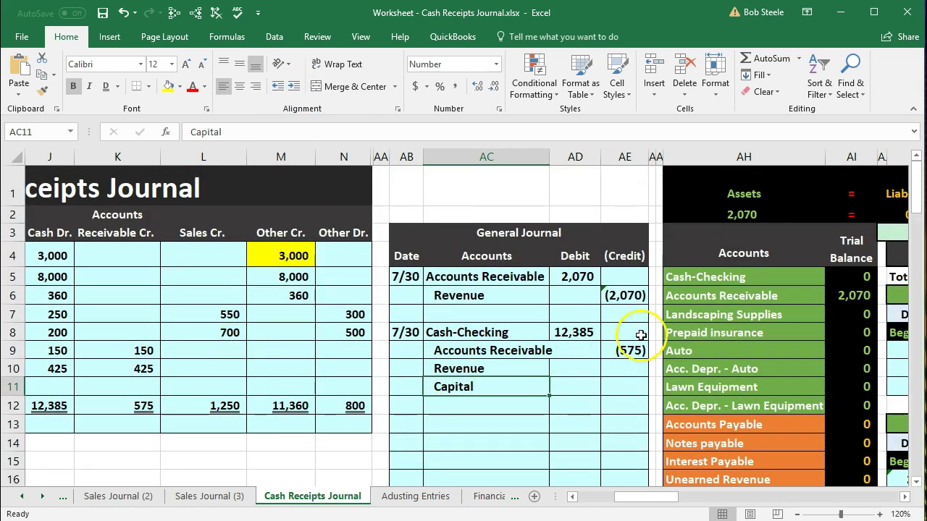
click(627, 369)
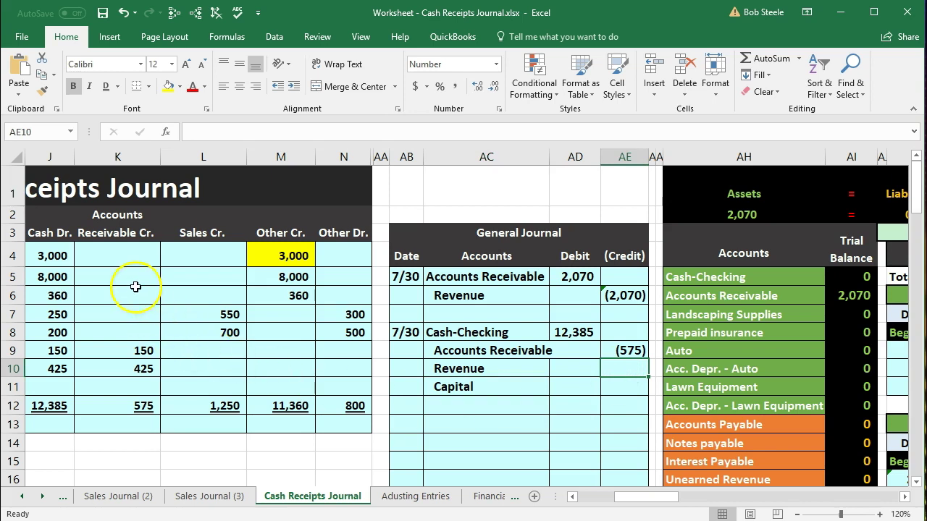
click(217, 404)
click(627, 367)
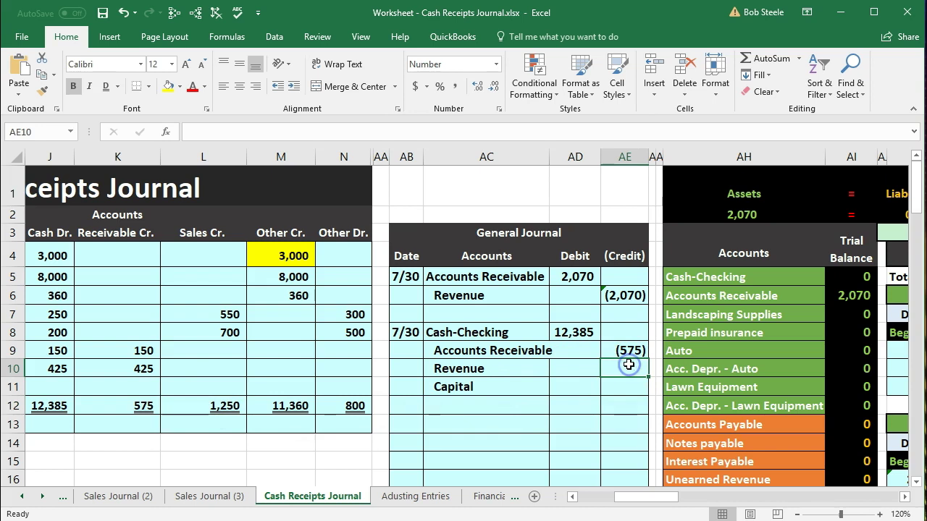
text(-)
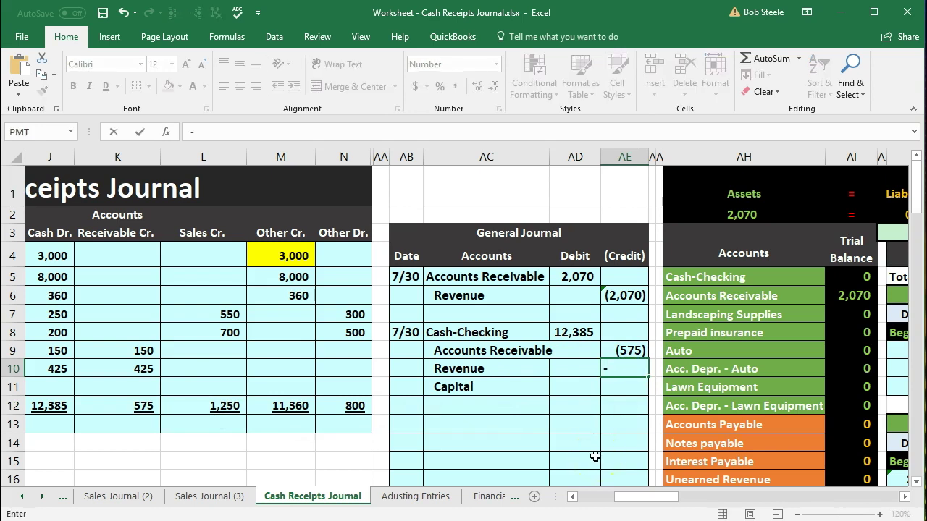
text(1250)
key(Return)
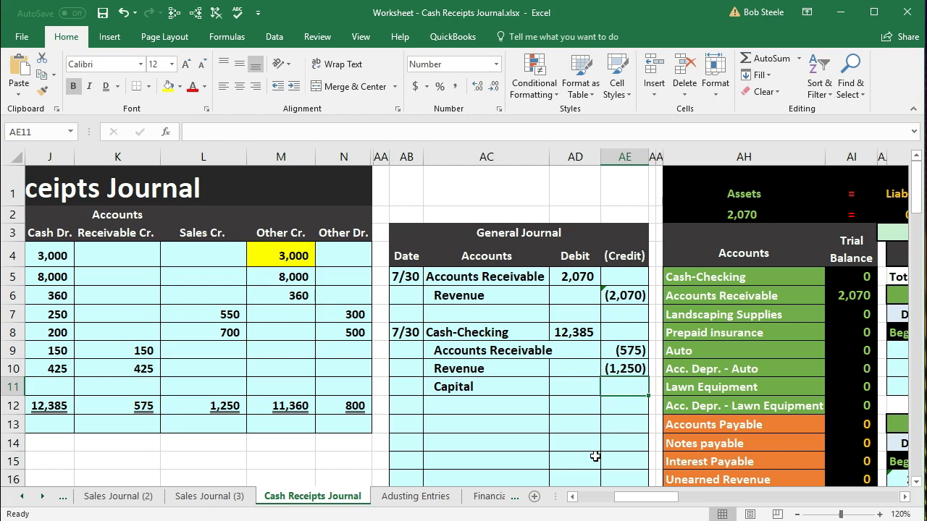
- Clear the debit and credit amounts in AD8:AE10 of the second 7/30 entry
click(583, 333)
drag(583, 333, 606, 368)
key(Delete)
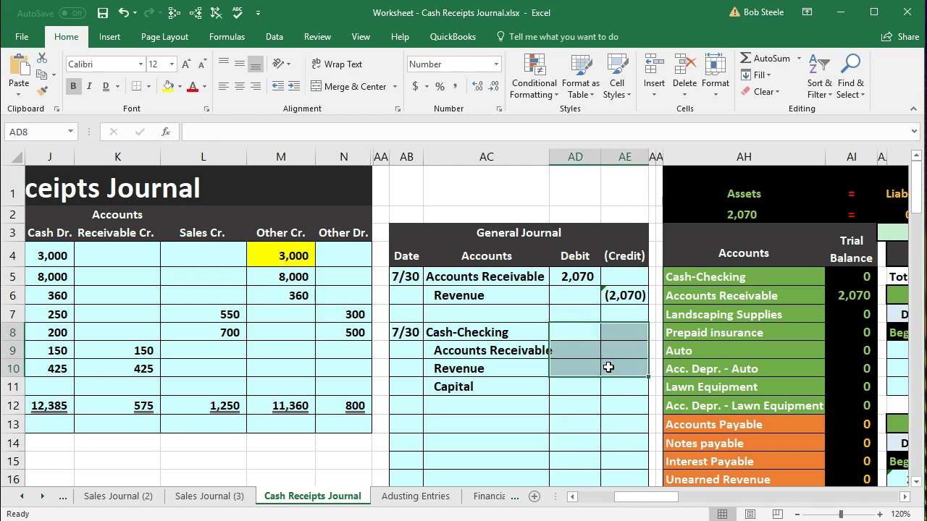
click(582, 332)
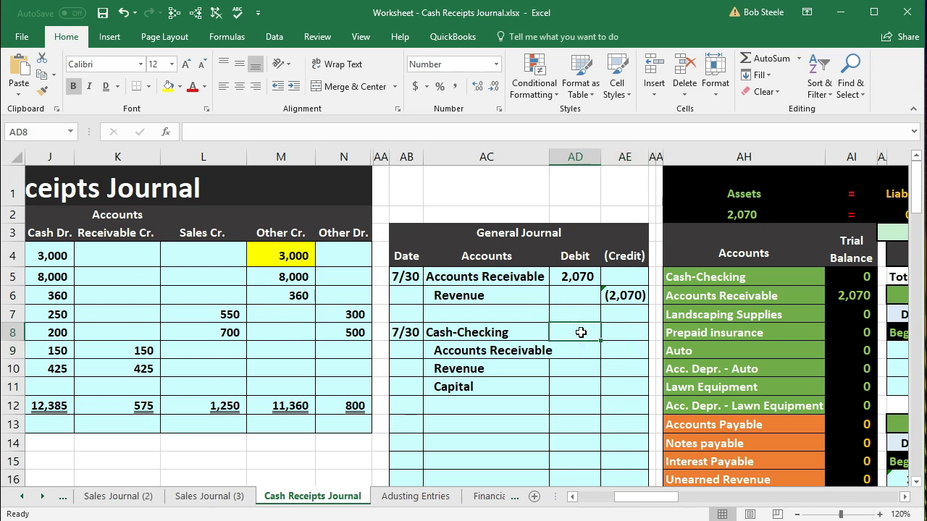
- Link the Cash-Checking debit in AD8 to J12 and the Accounts Receivable credit in AE9 to the negative of K12
text(=)
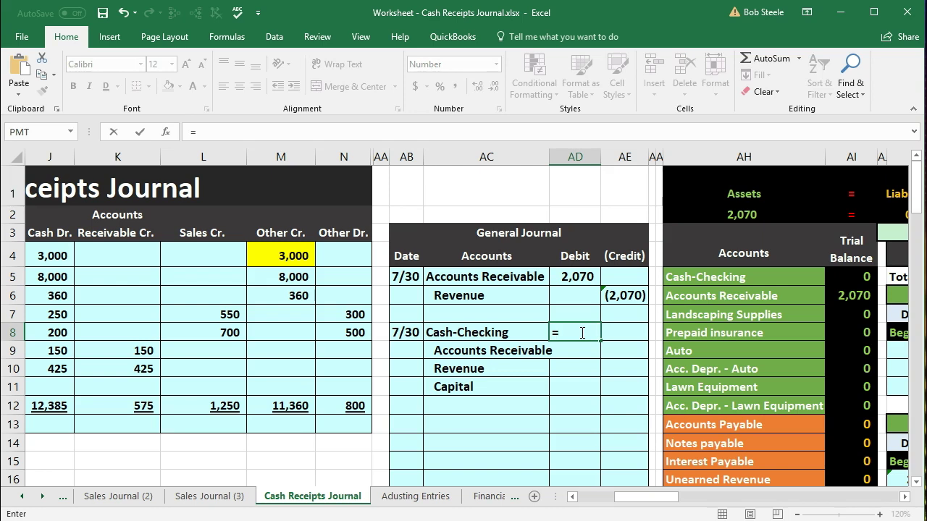
click(42, 404)
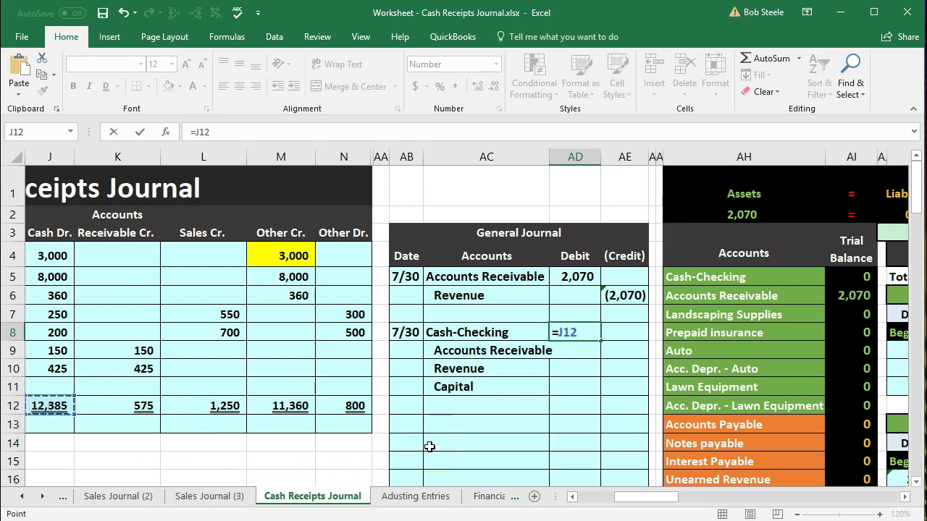
key(Return)
key(Right)
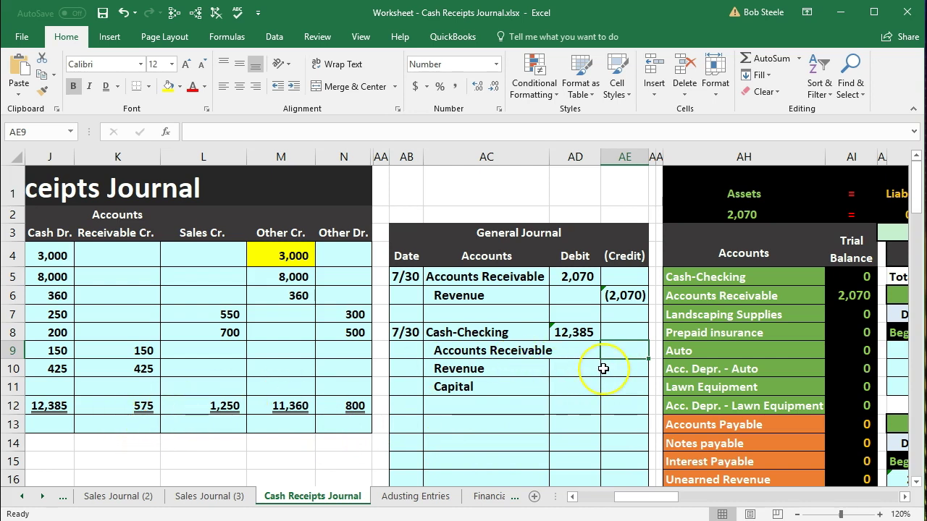
text(-)
click(131, 406)
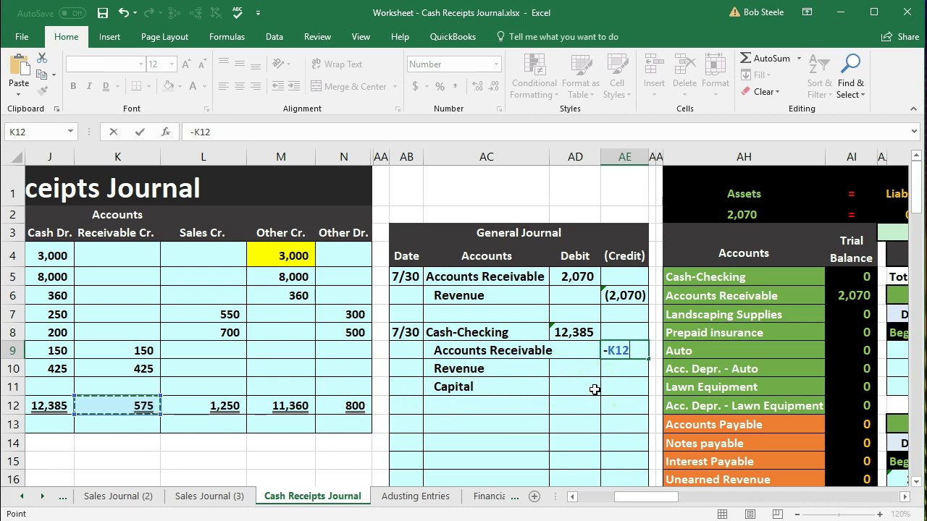
key(Return)
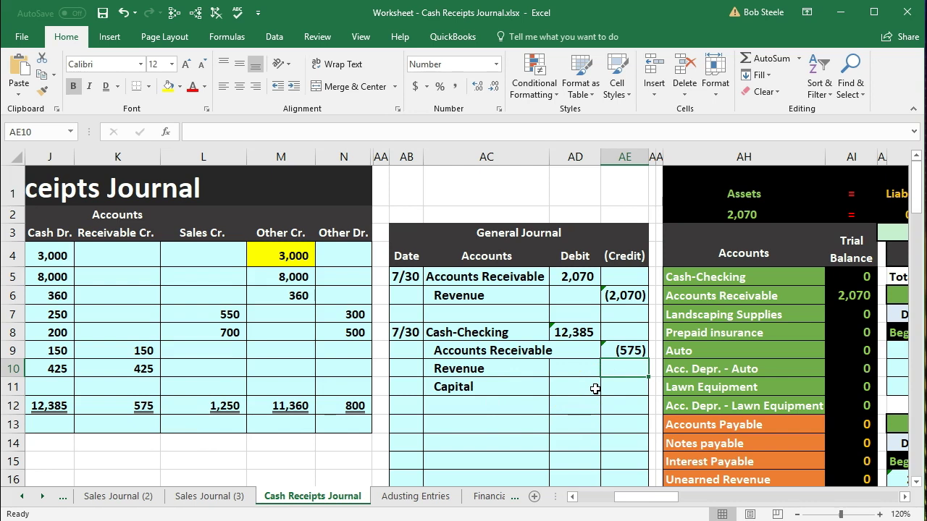
- Link the Revenue credit in AE10 to the negative of L12 and the Capital credit in AE11 to the negative of M4
text(-)
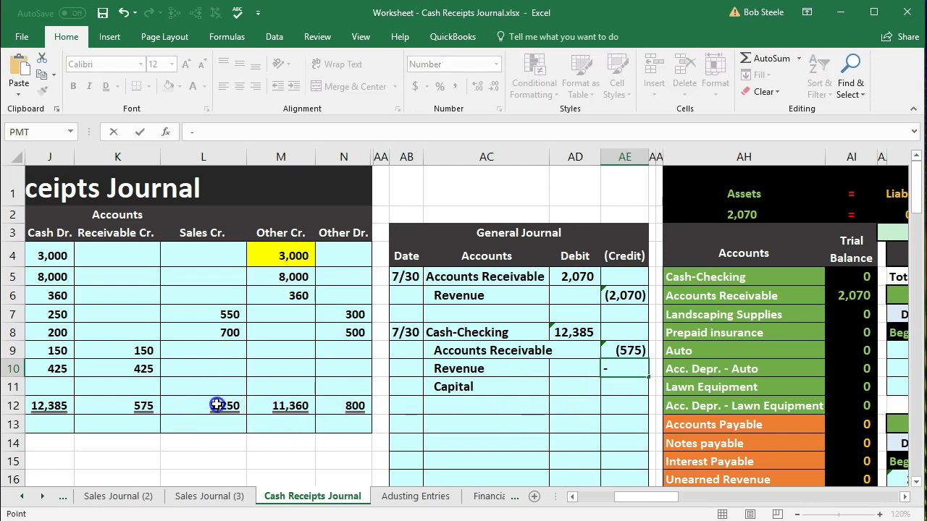
click(217, 405)
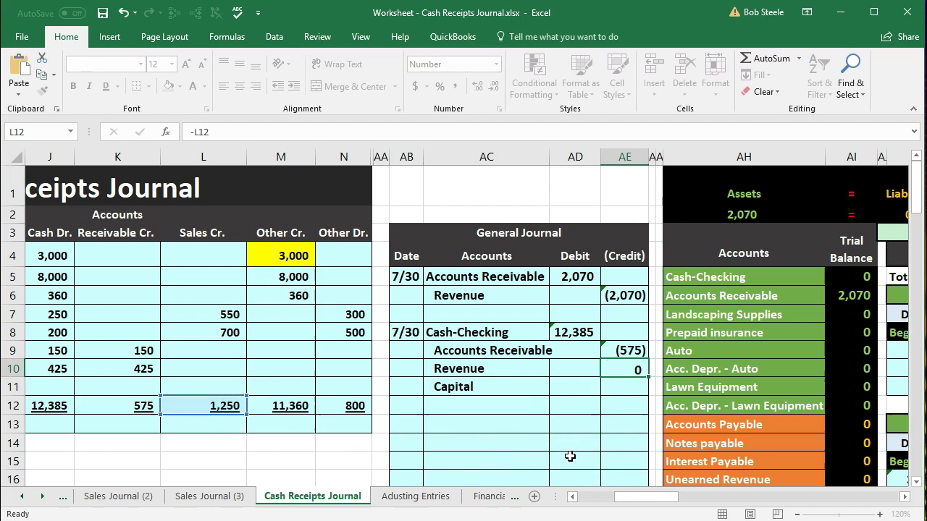
key(Return)
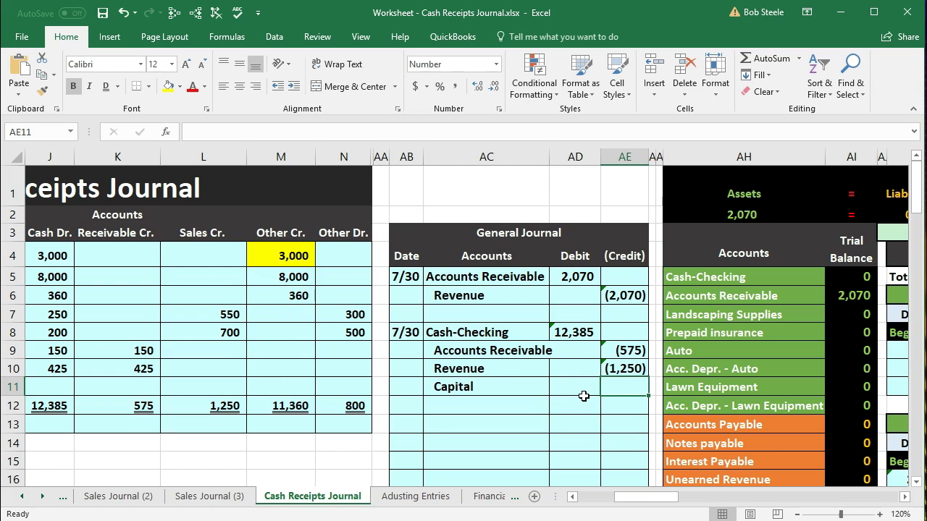
text(-)
click(283, 255)
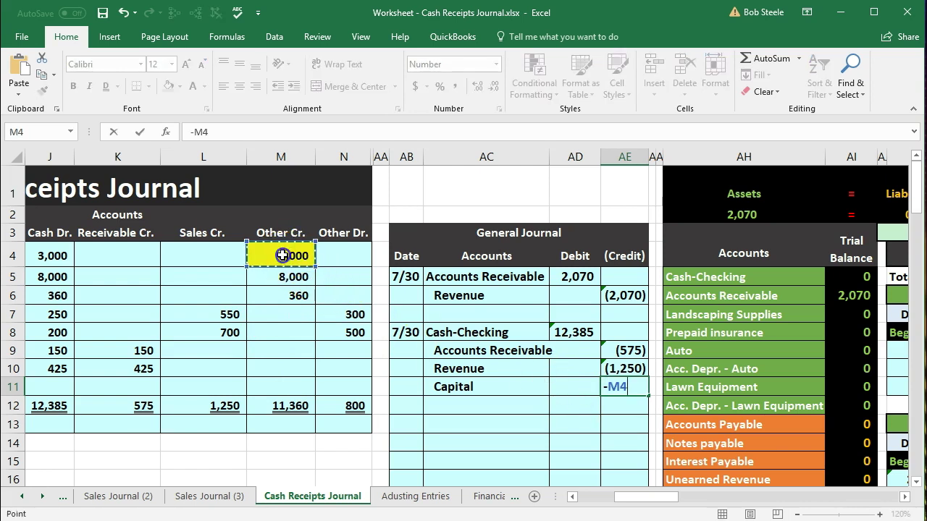
key(Return)
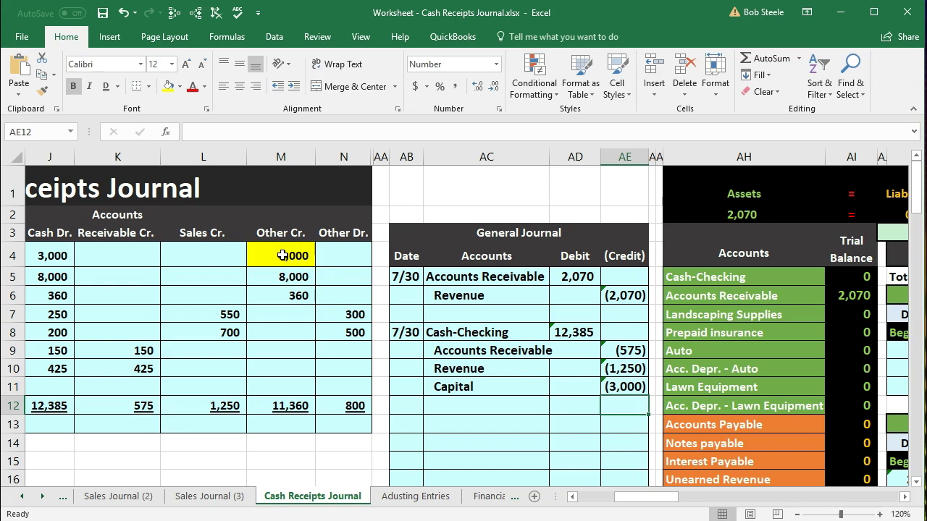
- Examine the explanation and account credited for the Other Cr. amount in row 5 of the Cash Receipts Journal
click(280, 275)
key(Left)
key(Left)
key(Left)
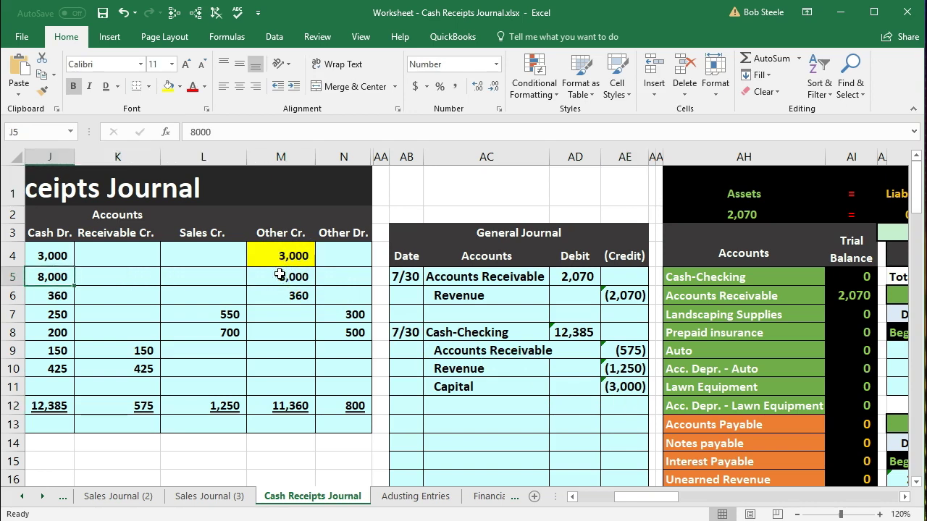
key(Left)
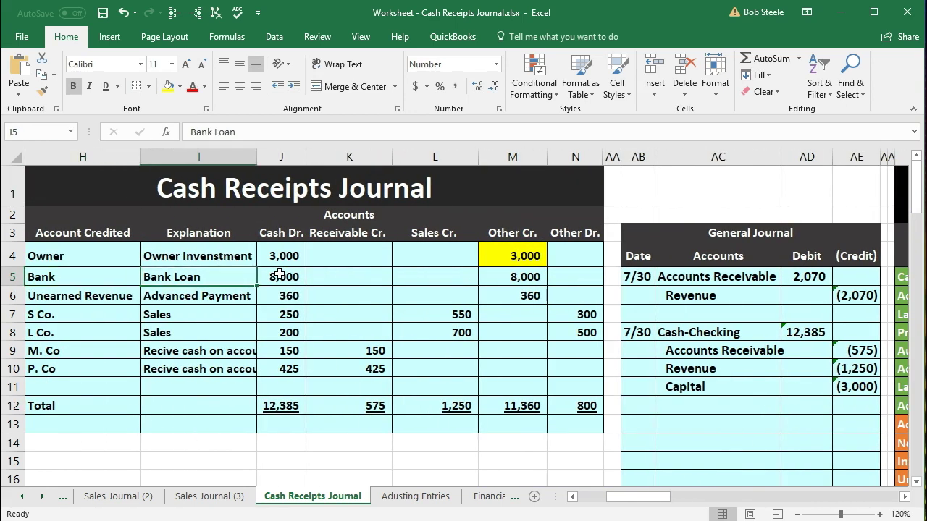
key(Right)
key(Right)
key(Right)
key(Right)
key(Right)
key(Right)
key(Right)
key(Right)
key(Right)
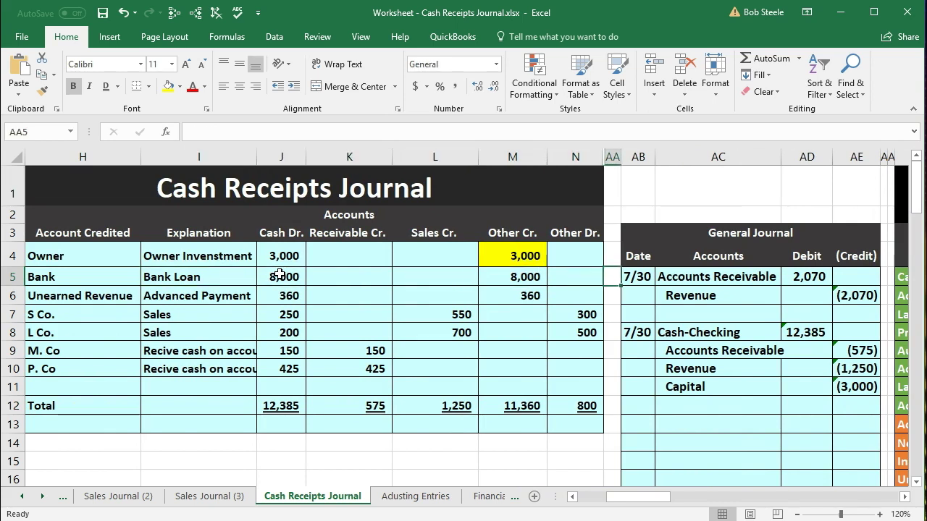
key(Right)
key(Right)
key(Right)
key(Right)
key(Right)
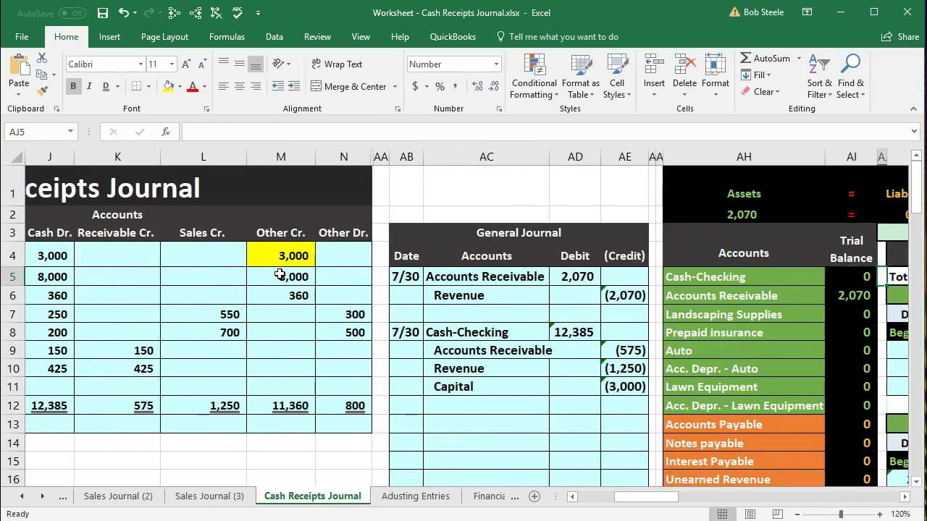
- Copy the Notes payable account name from the trial balance into AC12 as values and indent it
click(679, 272)
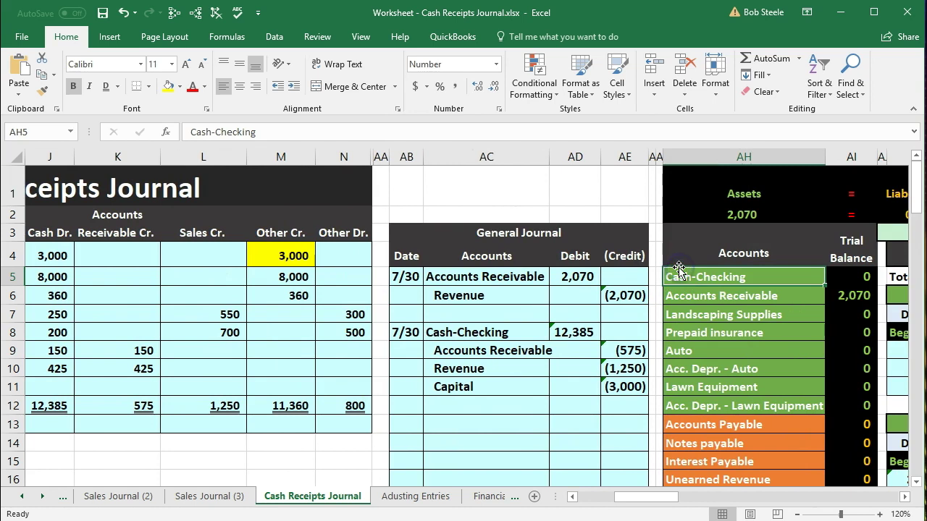
click(562, 333)
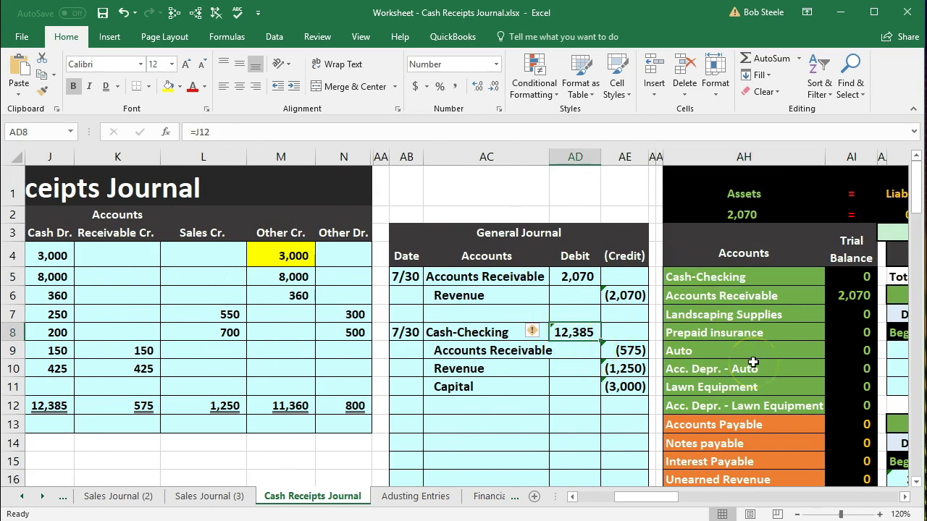
scroll(753, 362, down, 1)
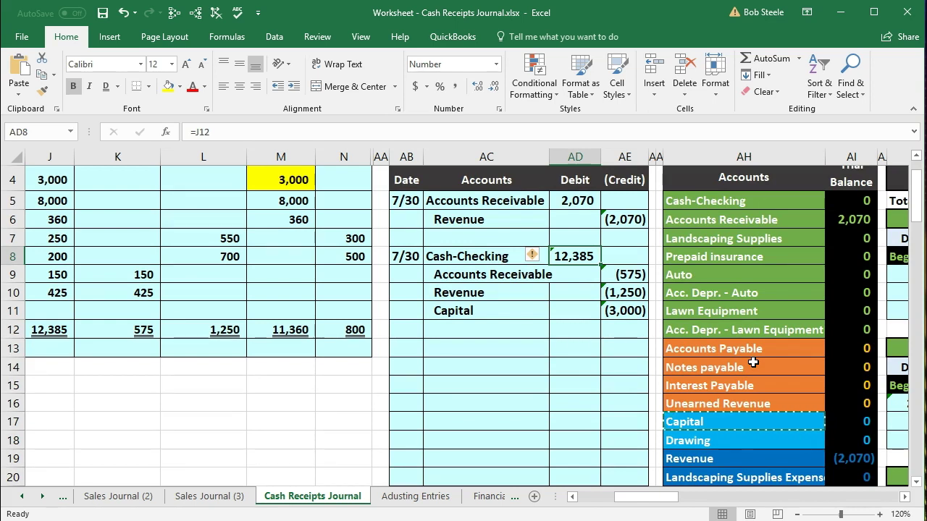
click(753, 364)
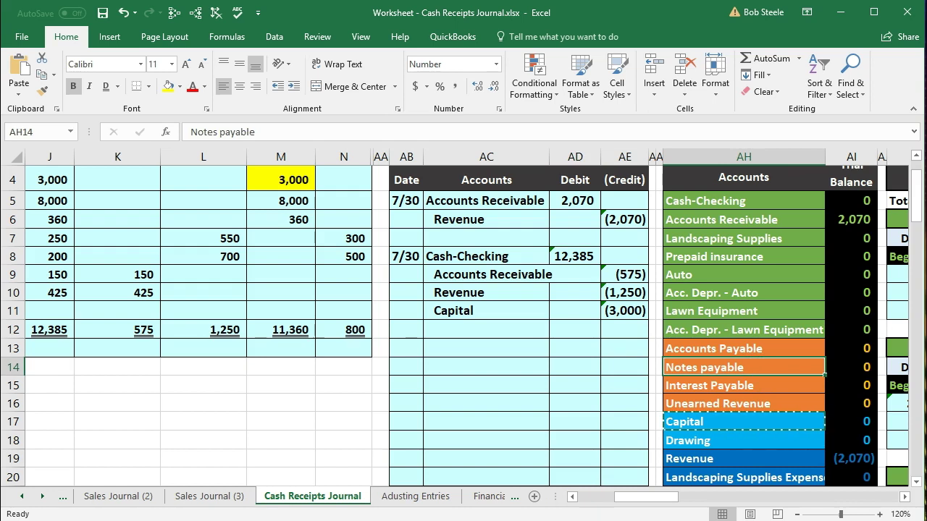
click(685, 347)
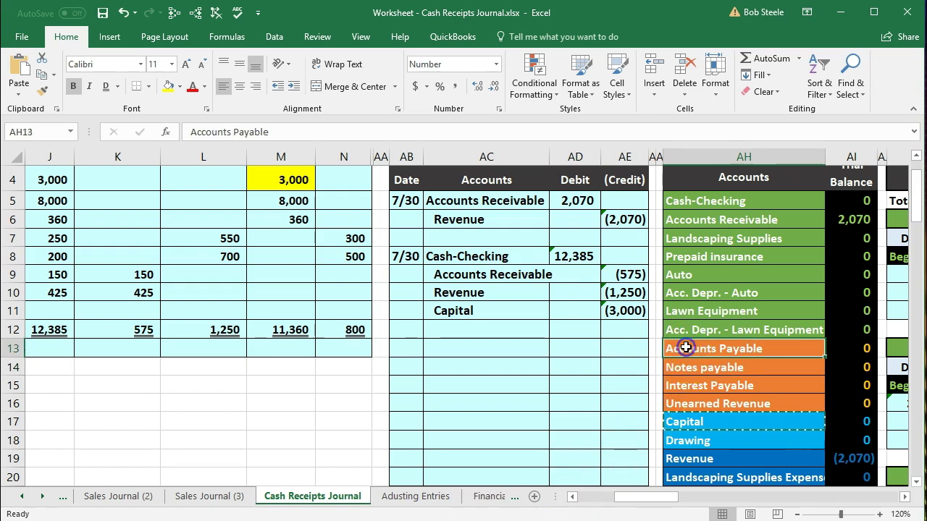
key(Down)
key(Down)
key(Down)
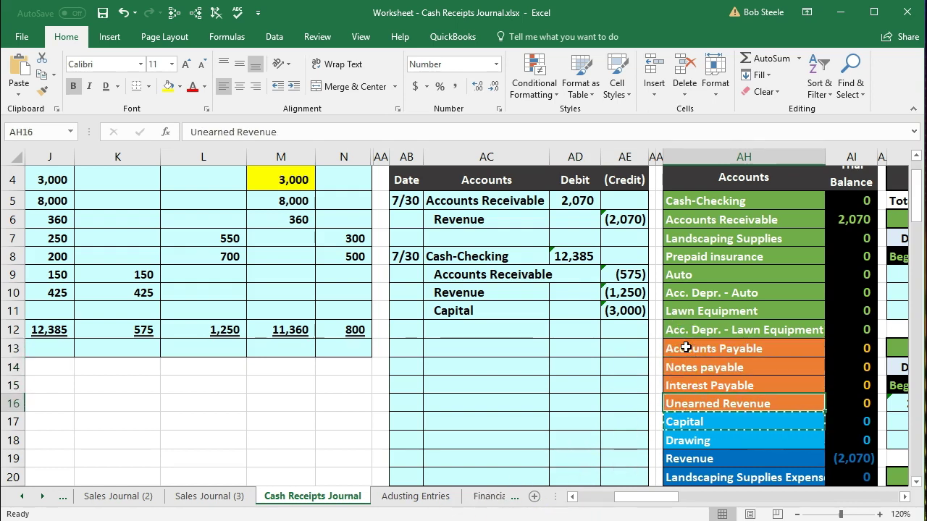
click(685, 367)
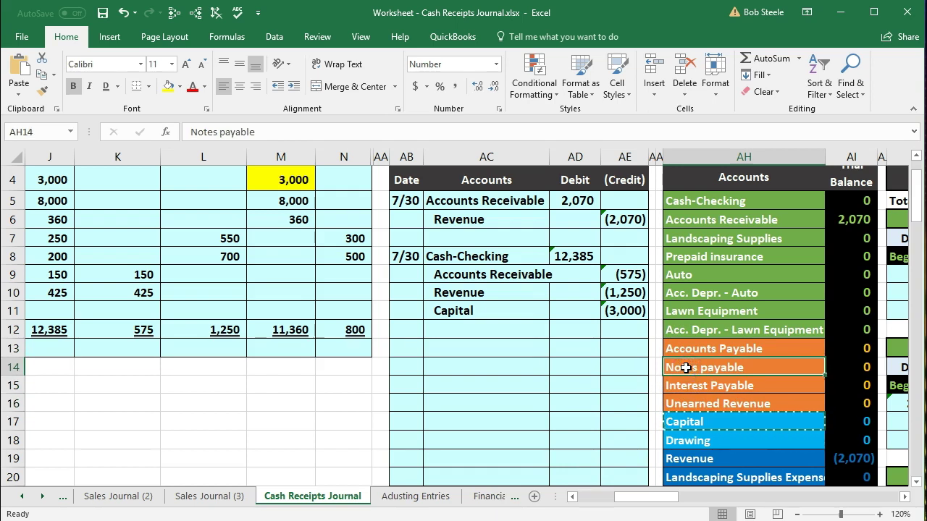
right_click(685, 367)
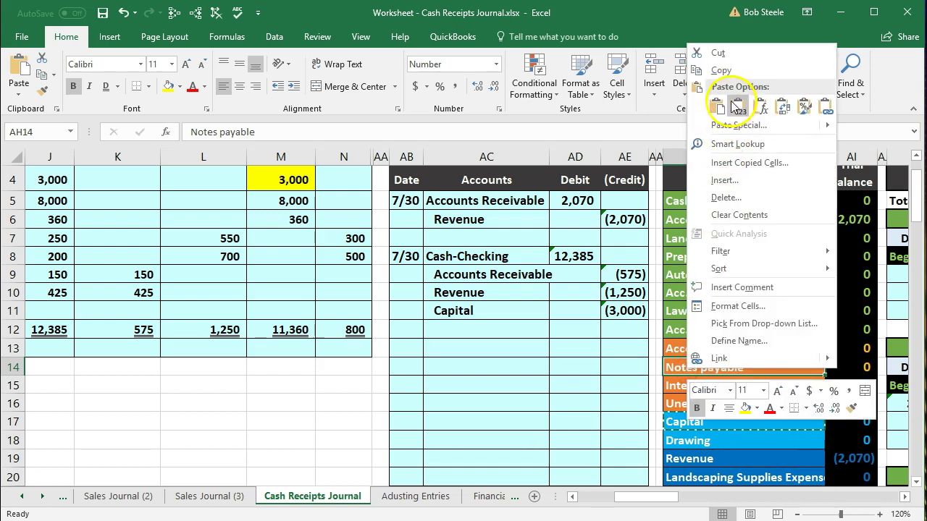
click(727, 71)
click(470, 328)
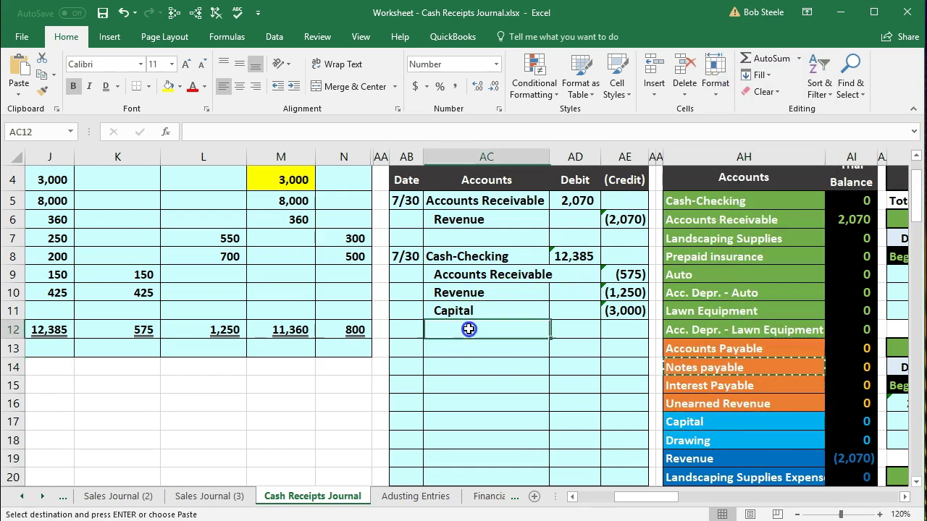
right_click(470, 329)
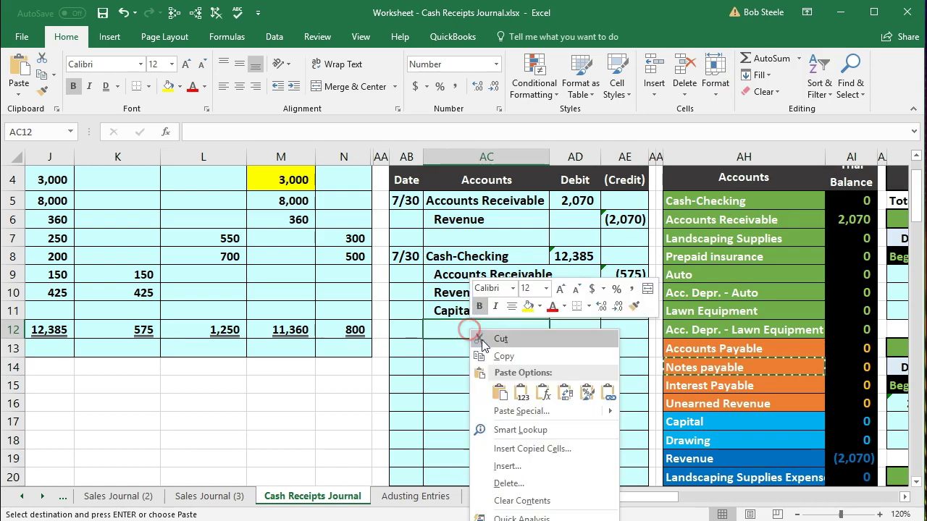
click(523, 391)
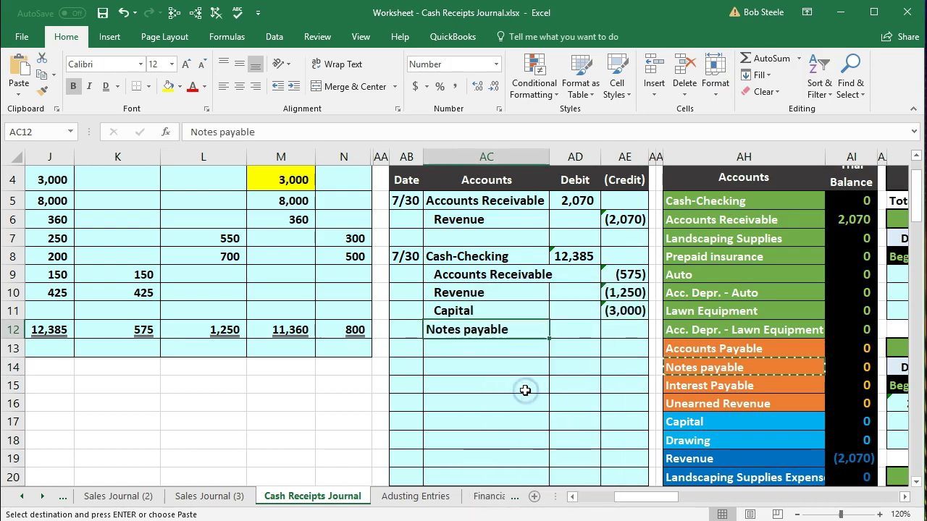
click(293, 86)
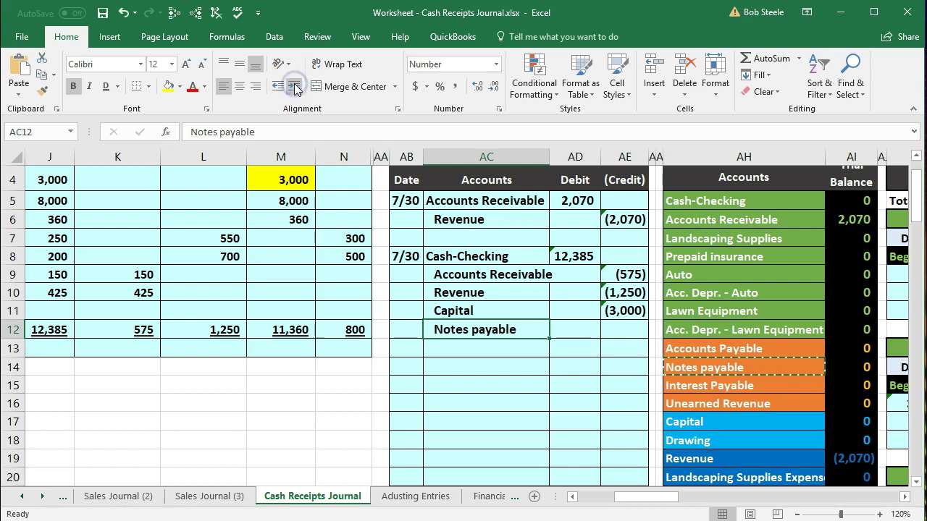
- Link the Notes payable credit in AE12 to the negative of the bank loan amount in M5
click(627, 330)
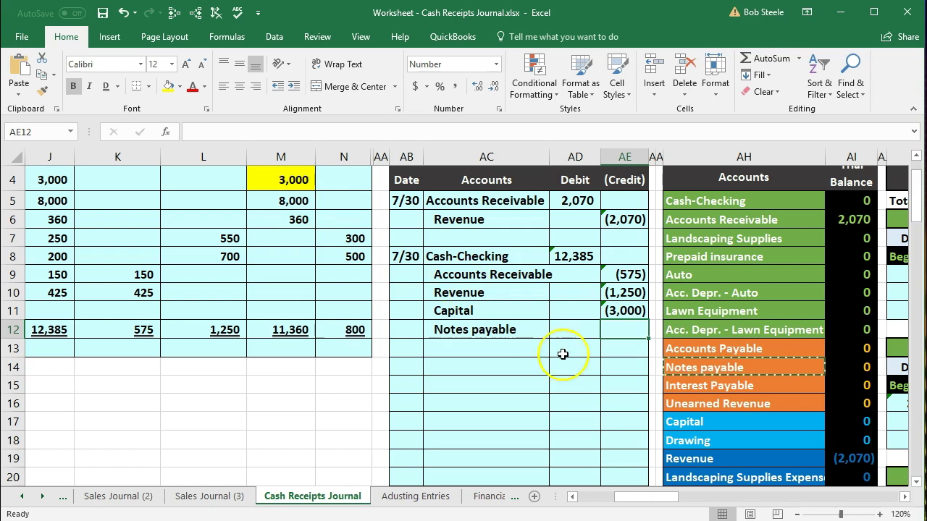
text(-)
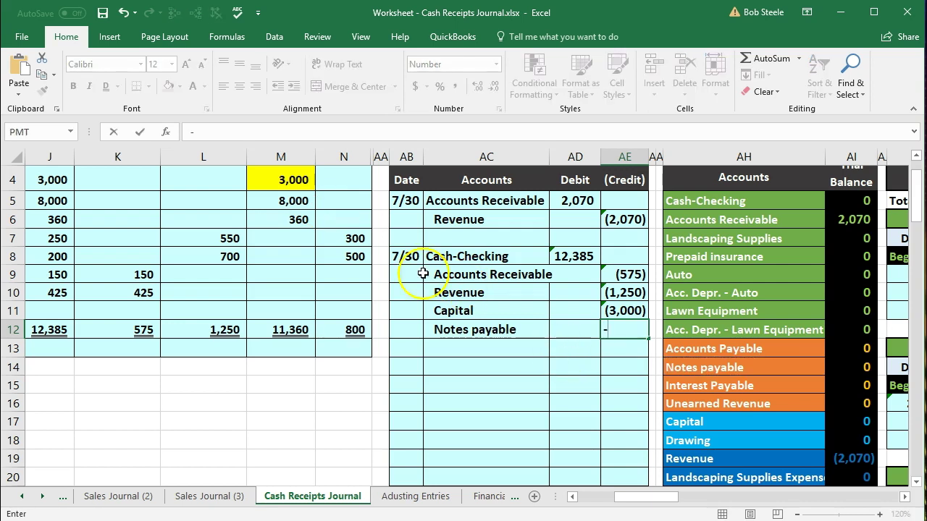
click(294, 204)
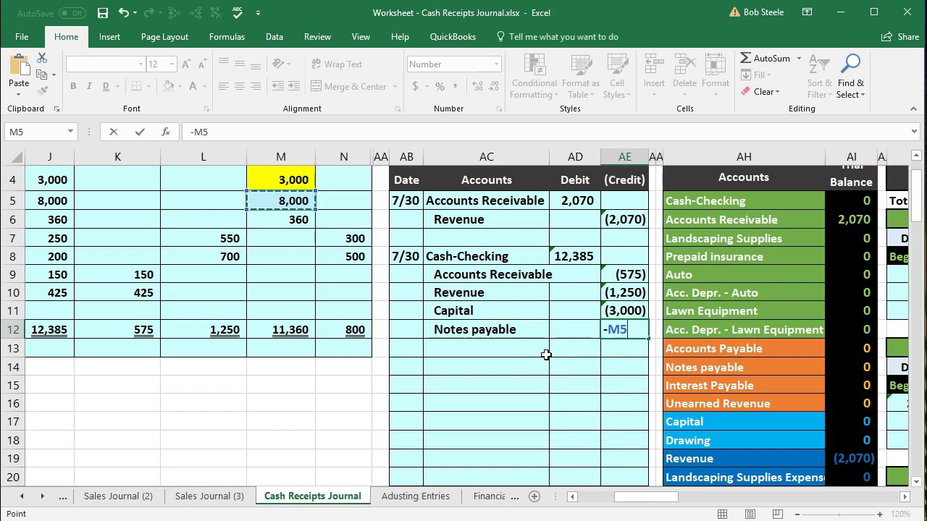
key(Return)
- Highlight the bank loan amount in the Other Cr. column (M5) with yellow fill
click(289, 200)
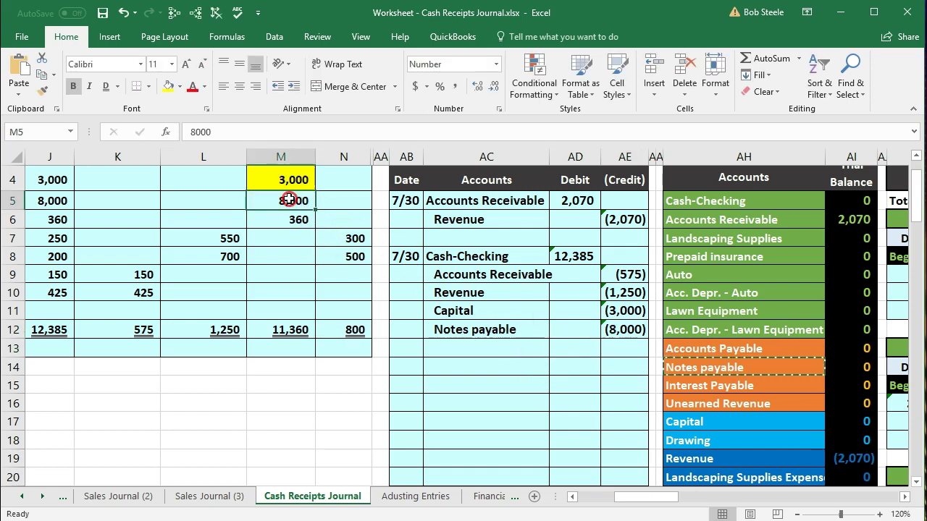
right_click(289, 199)
click(348, 176)
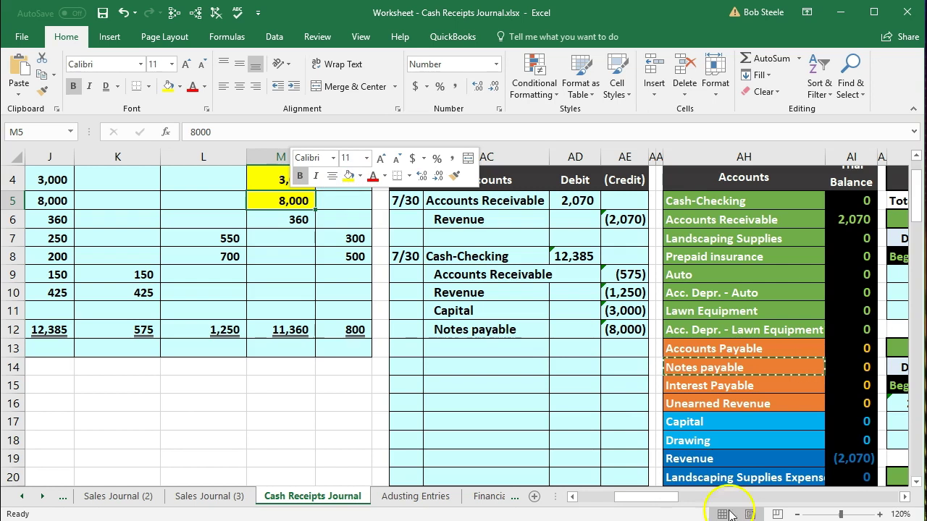
- Examine the row 6 advance payment in the Cash Receipts Journal against the cash debit in AD8 and the Revenue account in the trial balance
click(572, 497)
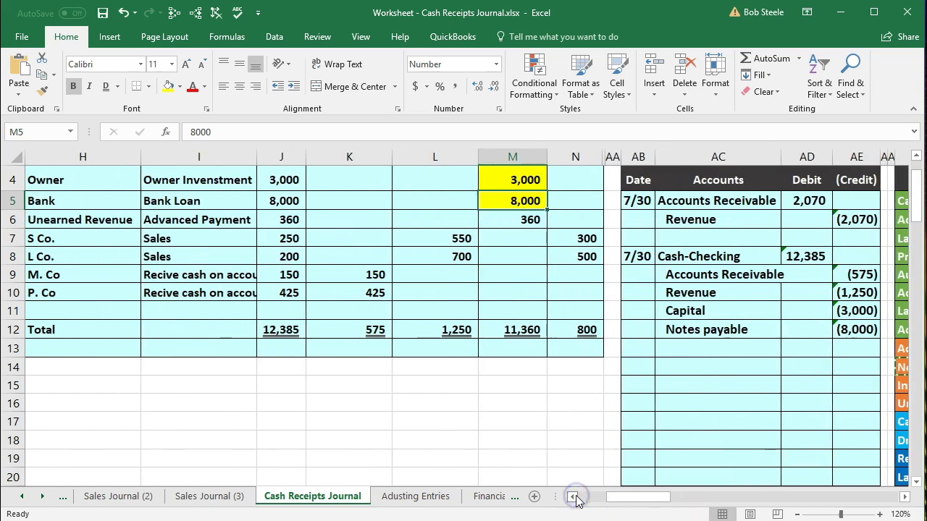
click(572, 497)
click(129, 224)
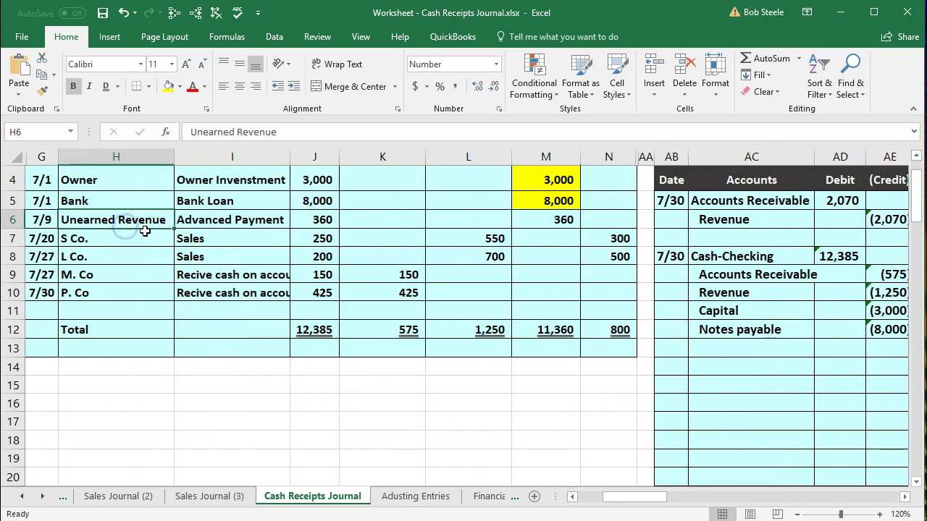
click(875, 481)
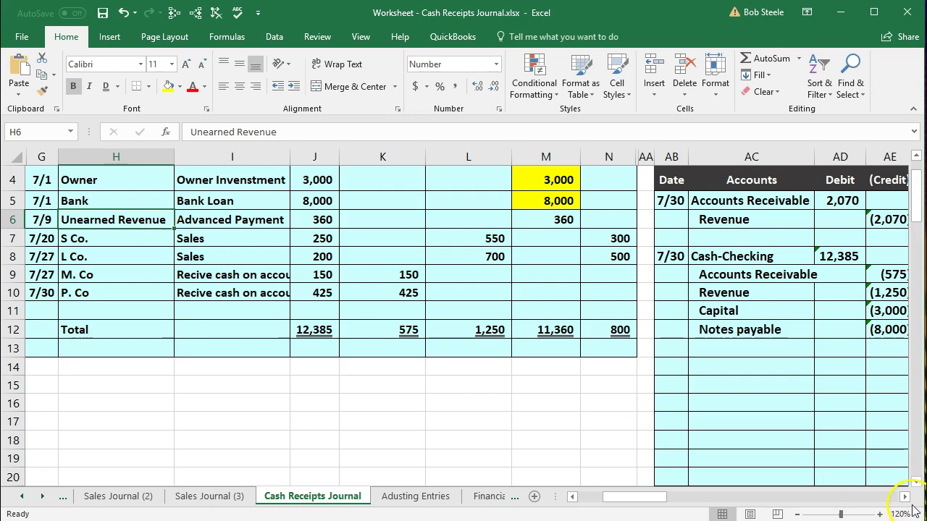
click(905, 497)
click(905, 497)
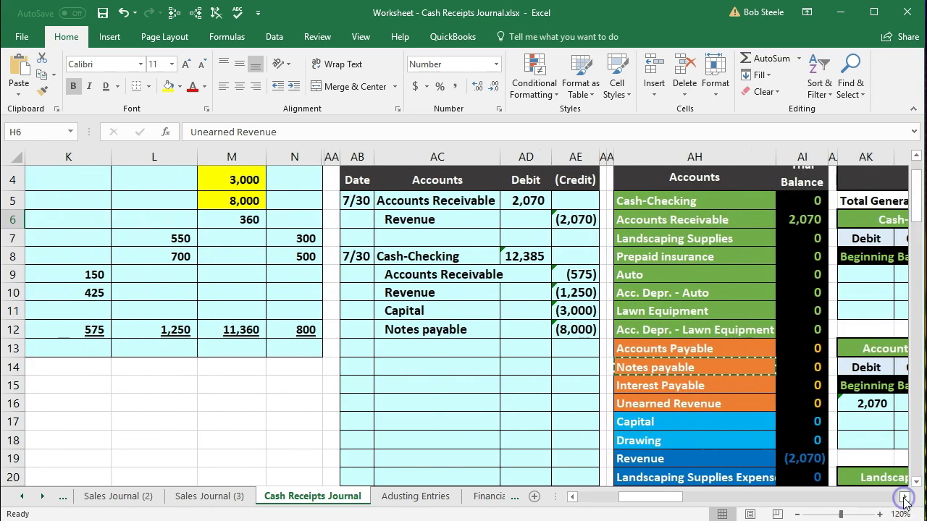
click(527, 256)
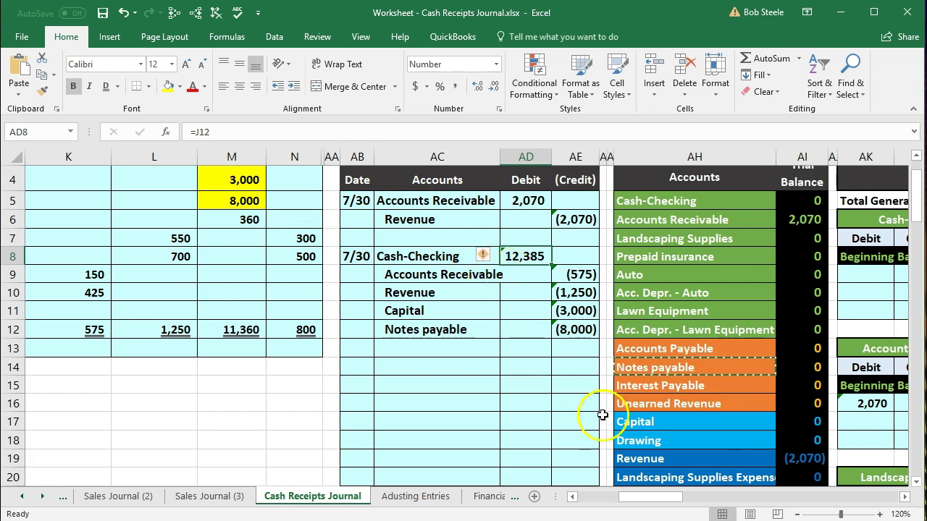
click(640, 458)
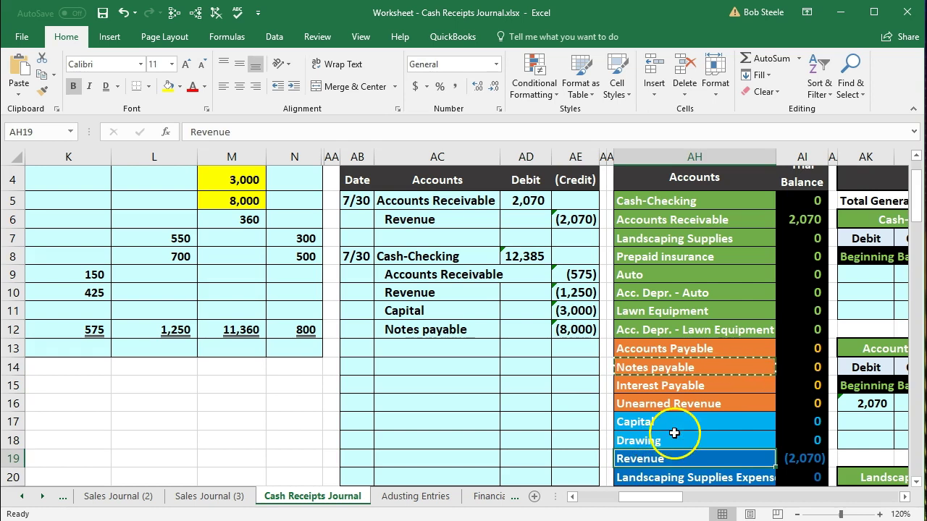
- Copy the Unearned Revenue account name from the trial balance into AC13 as values and indent it
click(659, 403)
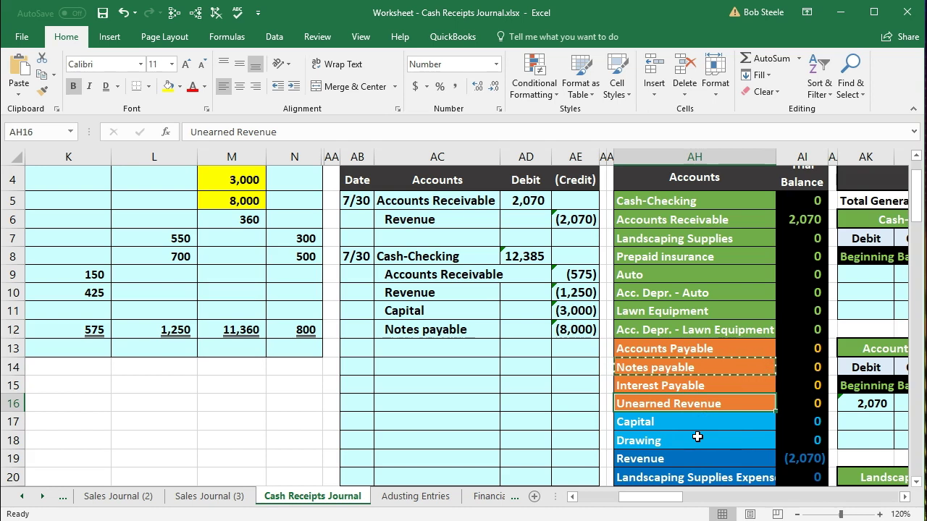
click(711, 420)
right_click(737, 404)
click(772, 109)
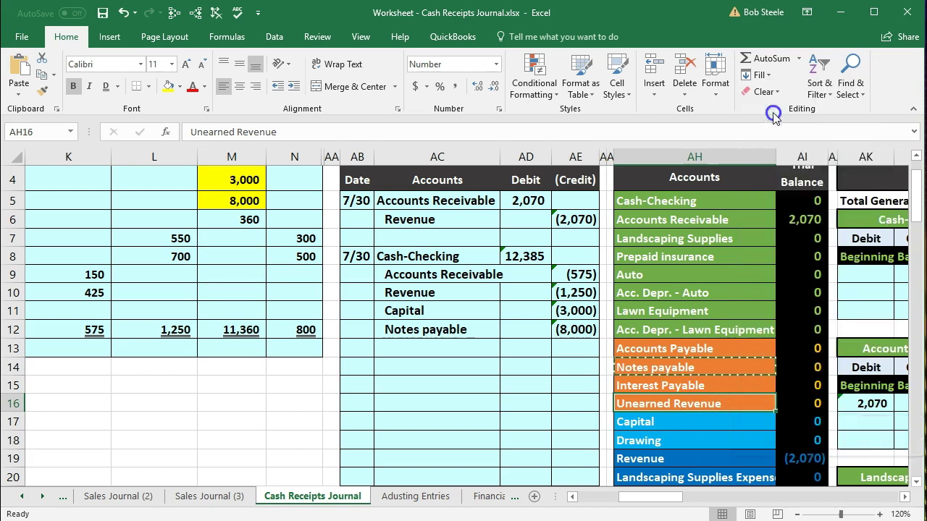
click(450, 341)
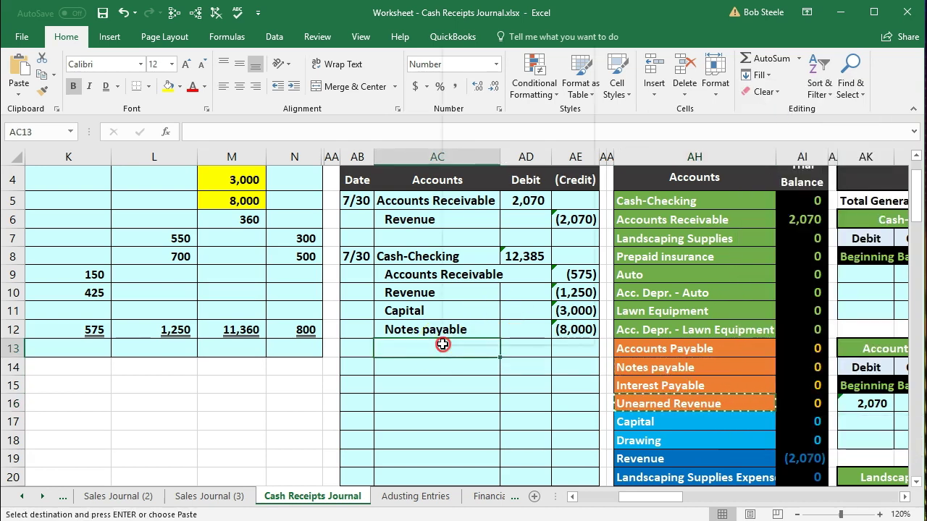
right_click(442, 345)
click(495, 85)
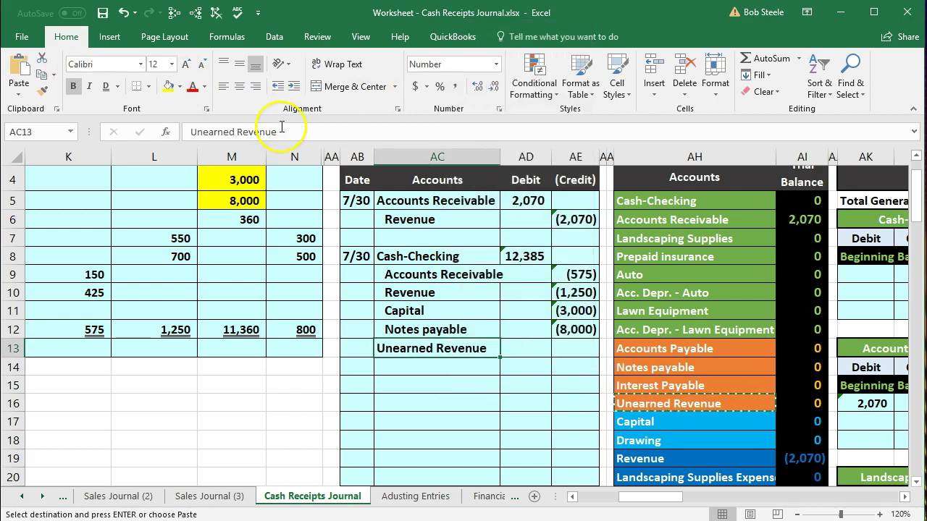
click(294, 87)
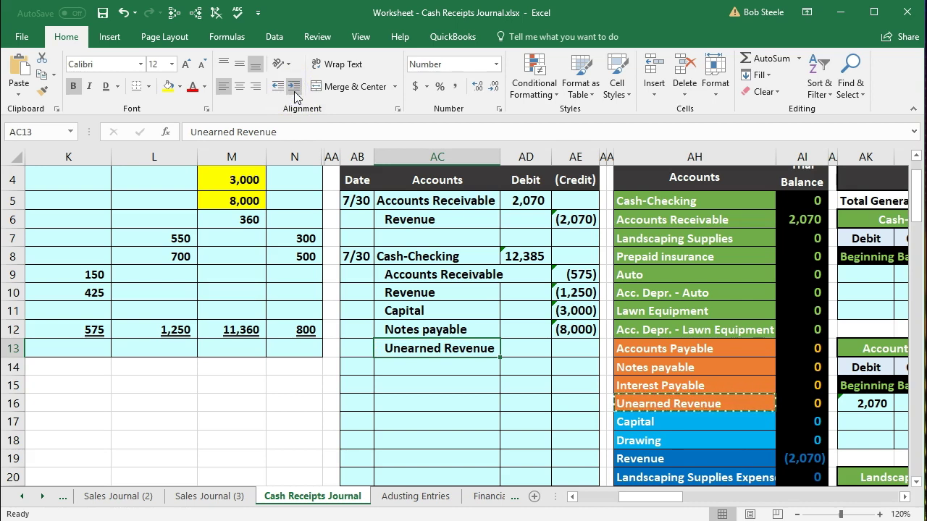
- Begin the Unearned Revenue credit entry in AE13 of the General Journal
click(571, 348)
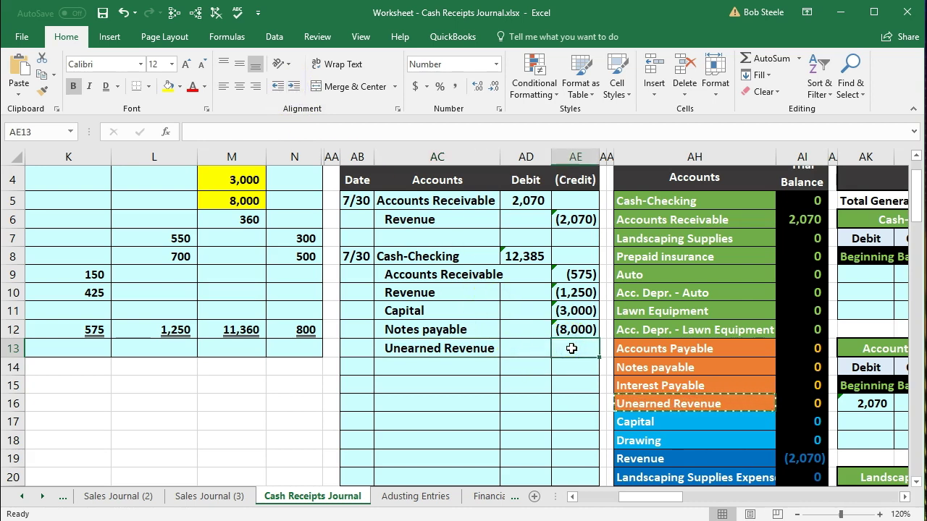
- Enter the Unearned Revenue credit in AE13 as the negative of the Other Cr. amount in M6
text(-)
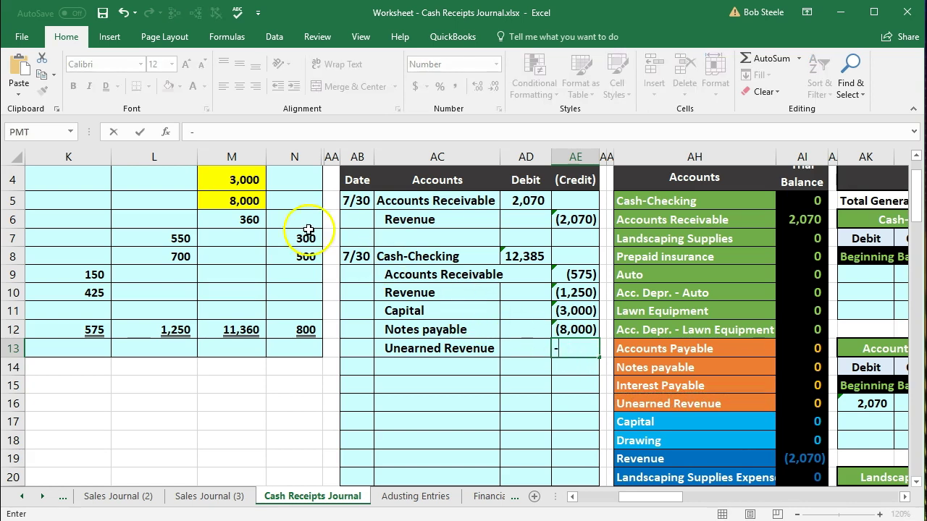
click(248, 220)
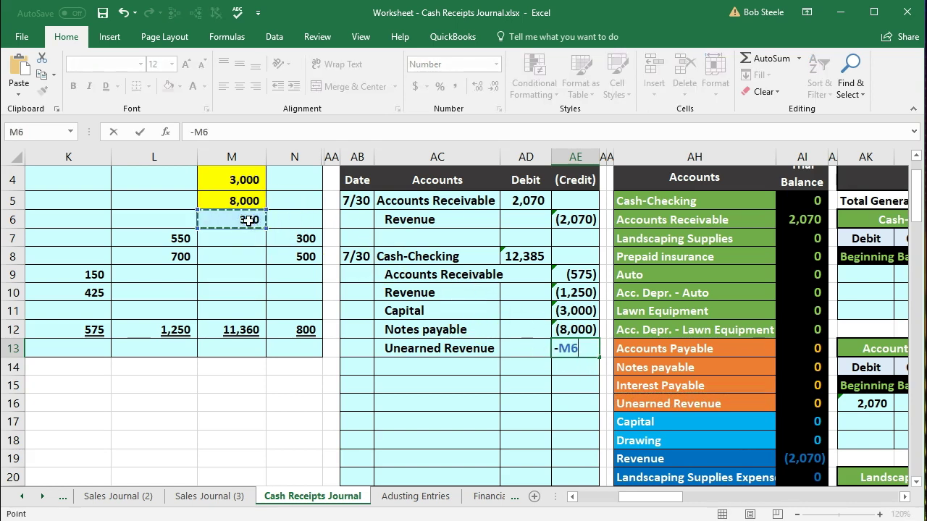
key(Return)
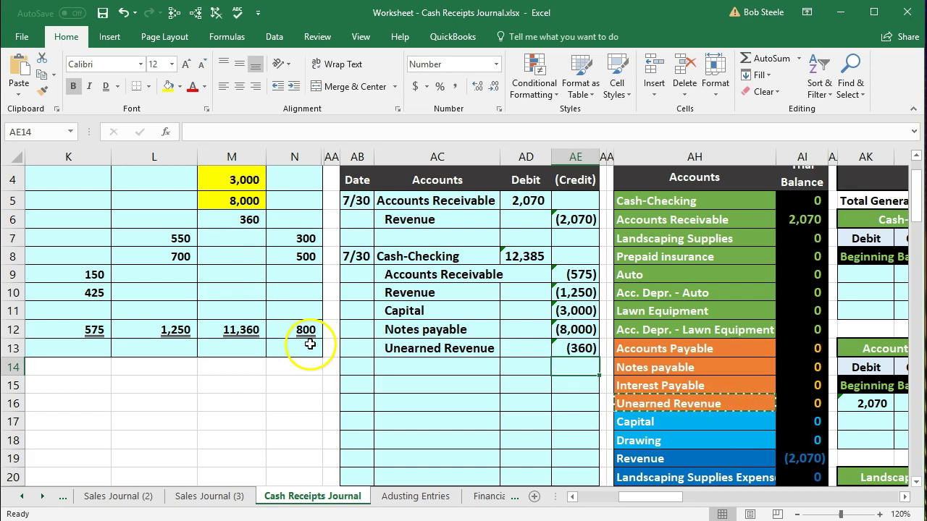
- Fill the advanced payment amount in the Other Cr. column, cell M6, with yellow
click(240, 228)
right_click(240, 228)
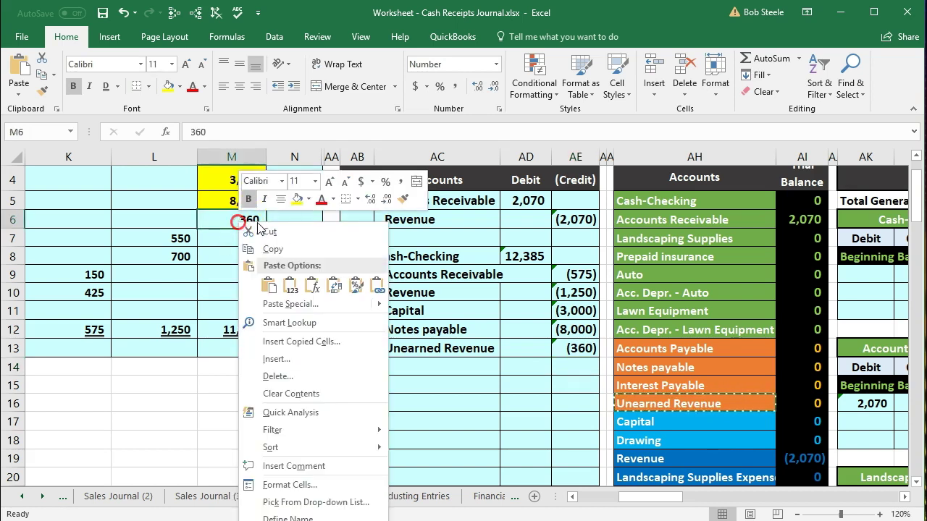
click(296, 199)
click(228, 269)
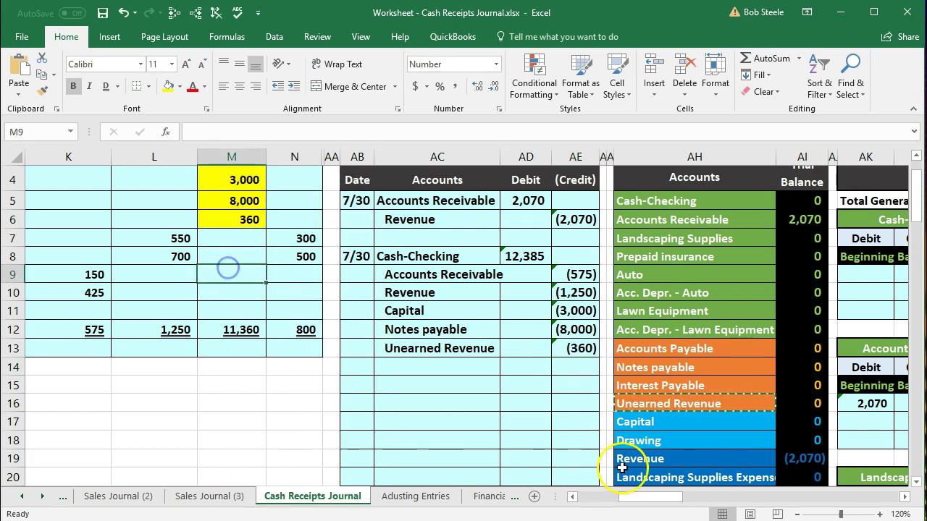
- Check whether the Cash-Checking entry's debits and credits balance, and compare it with the cash, sales and Other Dr. amounts in the Cash Receipts Journal
drag(569, 275, 582, 349)
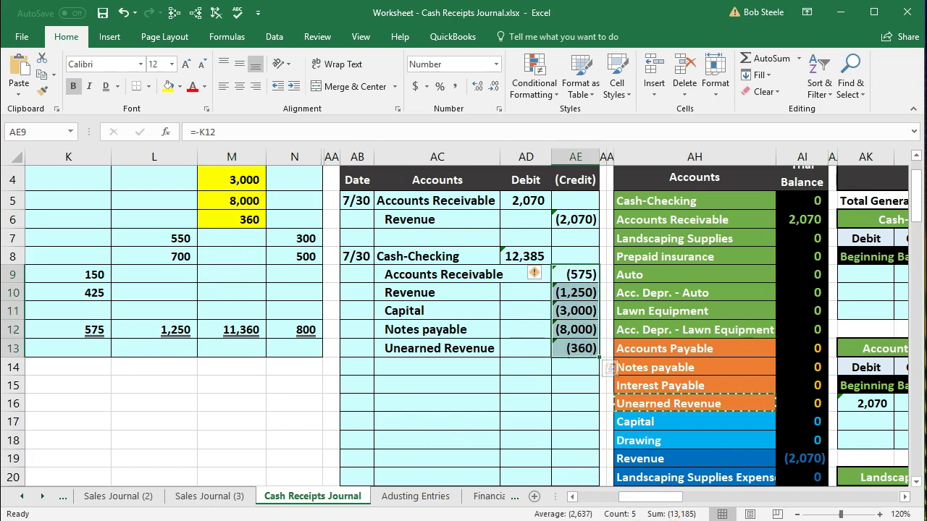
click(512, 258)
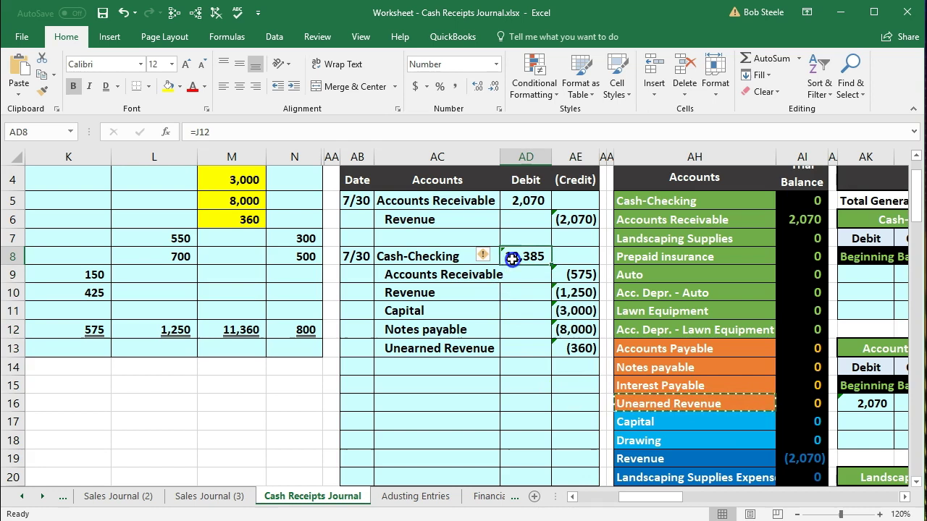
drag(550, 264, 579, 353)
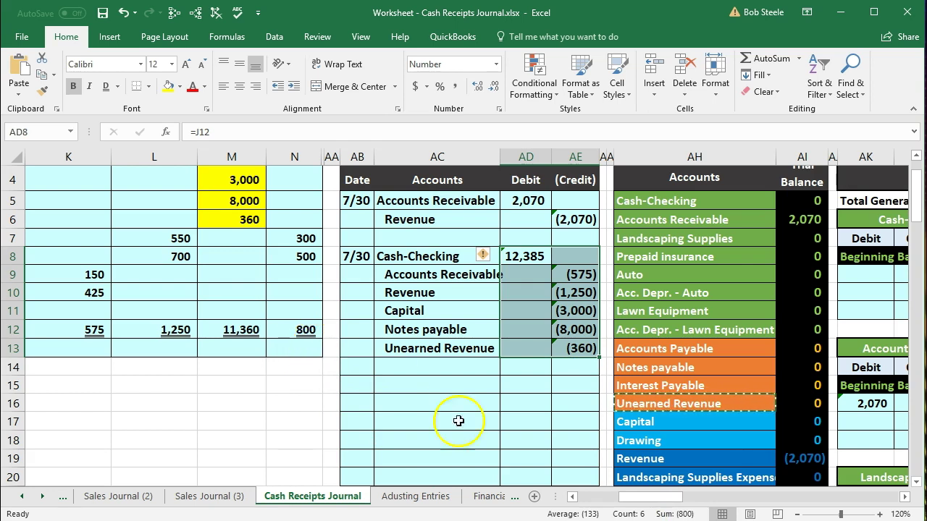
click(572, 496)
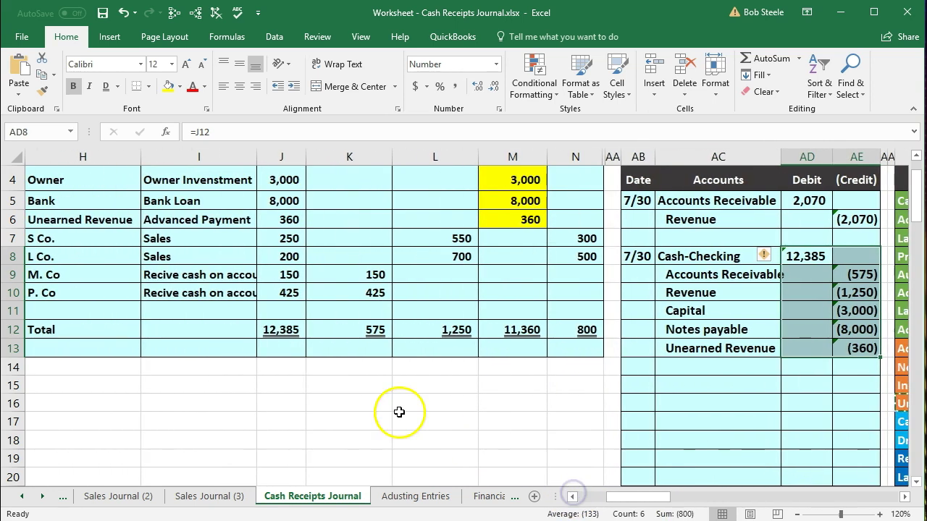
scroll(397, 414, up, 1)
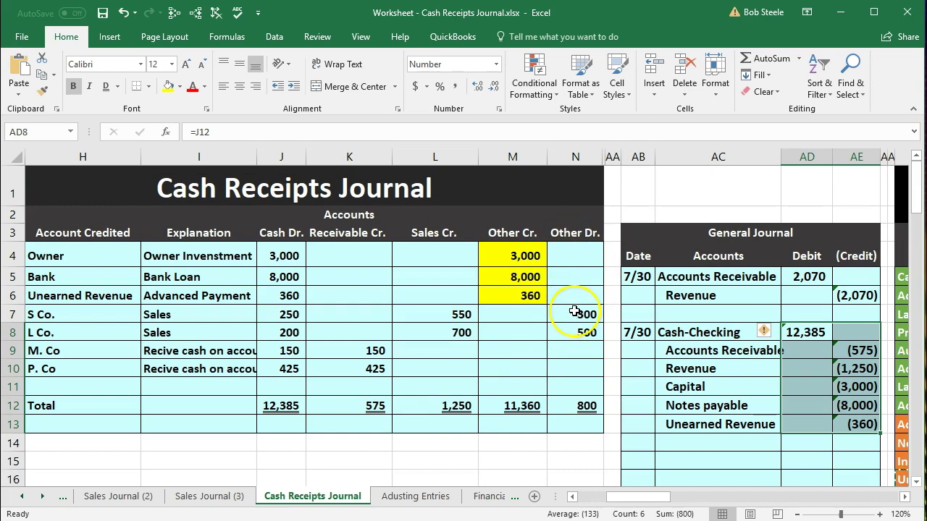
drag(228, 314, 283, 332)
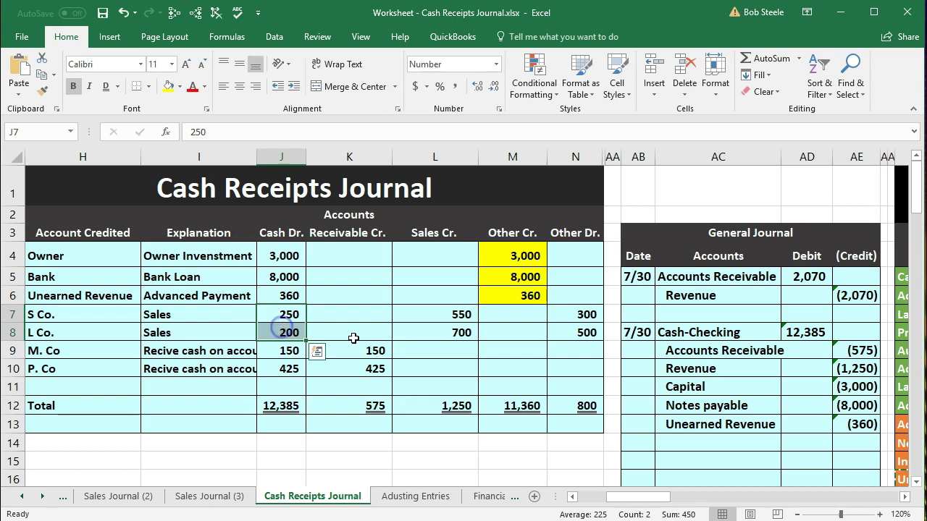
drag(559, 317, 562, 325)
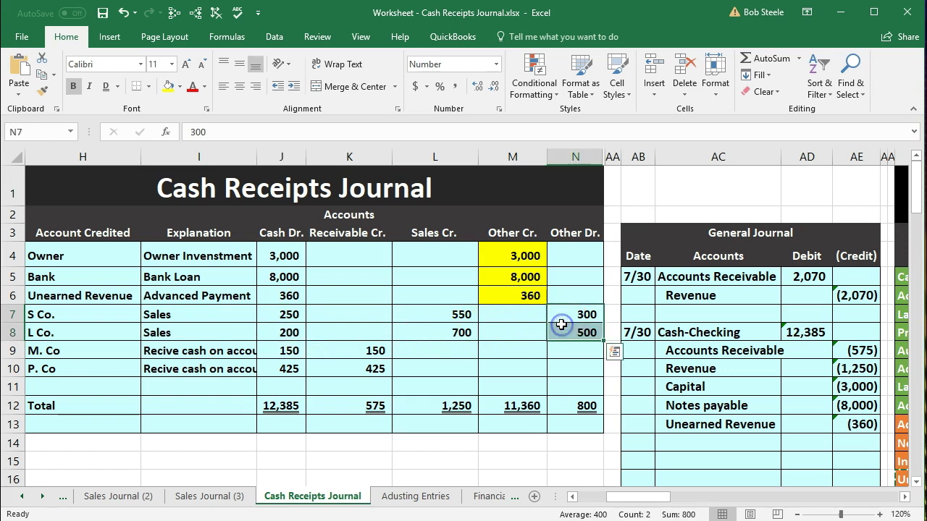
click(586, 406)
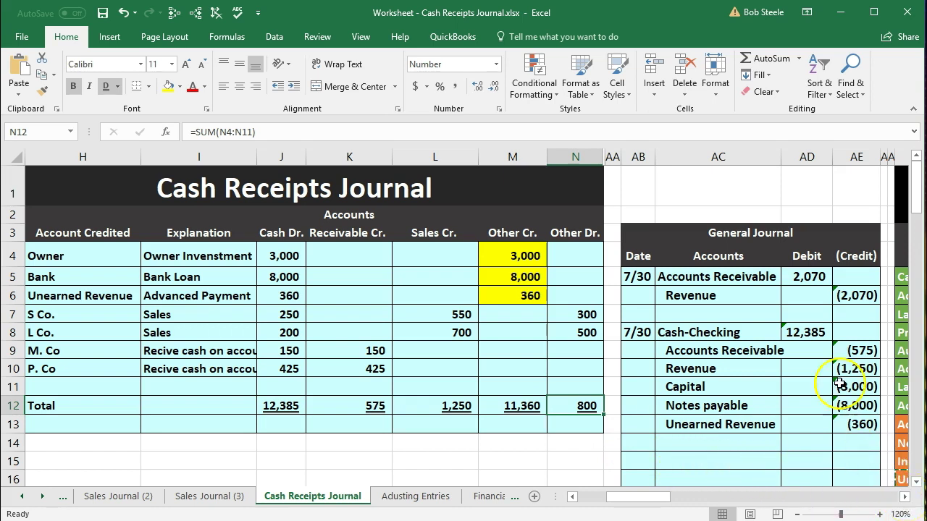
click(803, 332)
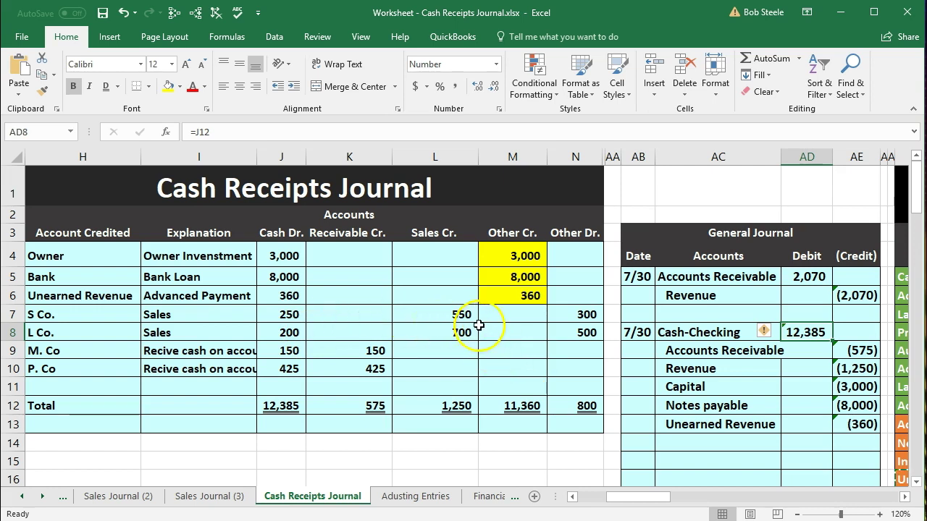
click(850, 368)
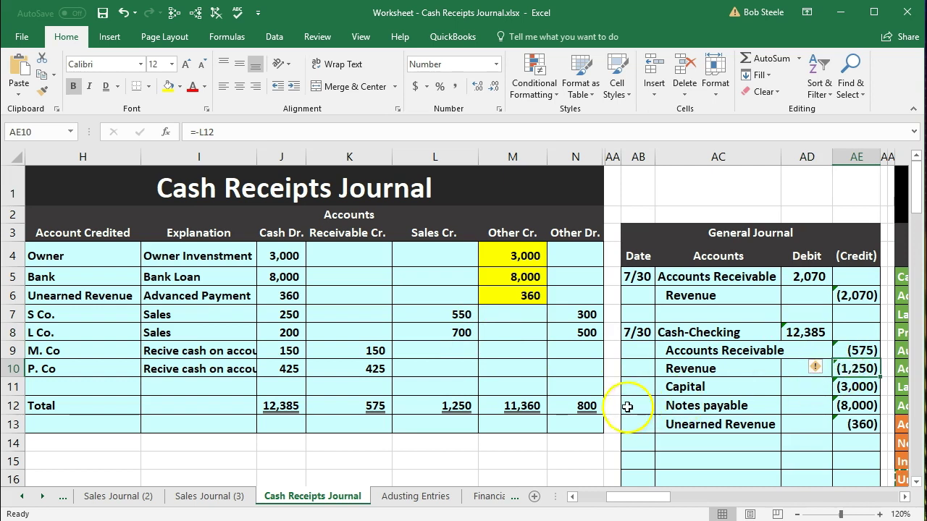
click(588, 405)
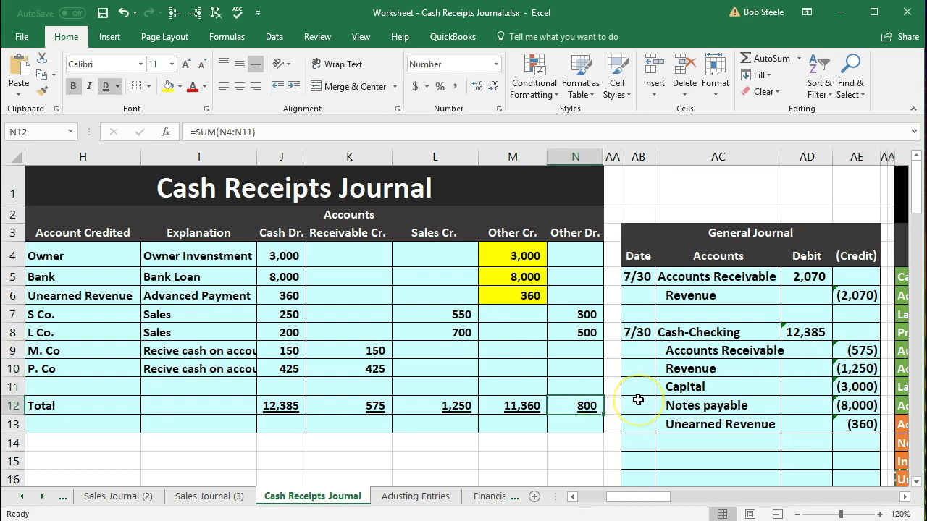
- Copy the Accounts Receivable name from the trial balance into AC14 below Unearned Revenue, pasting values only
click(724, 441)
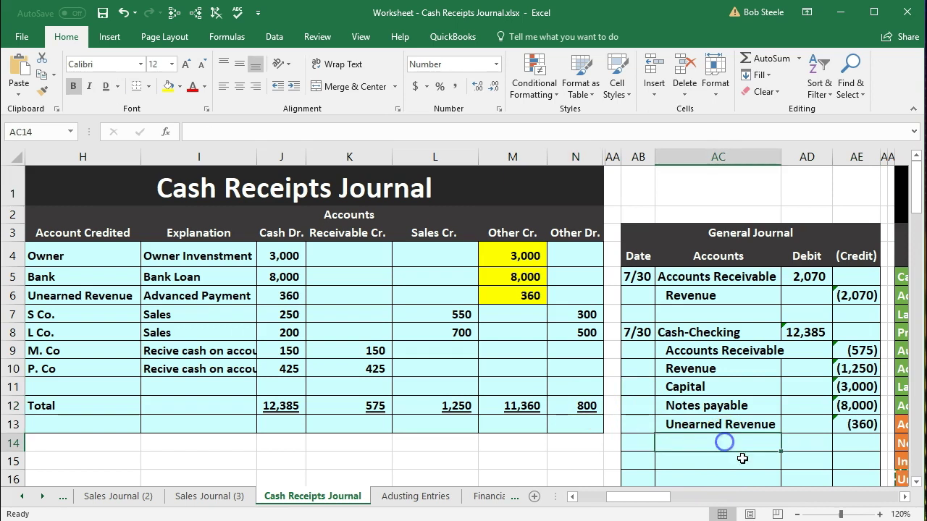
click(905, 497)
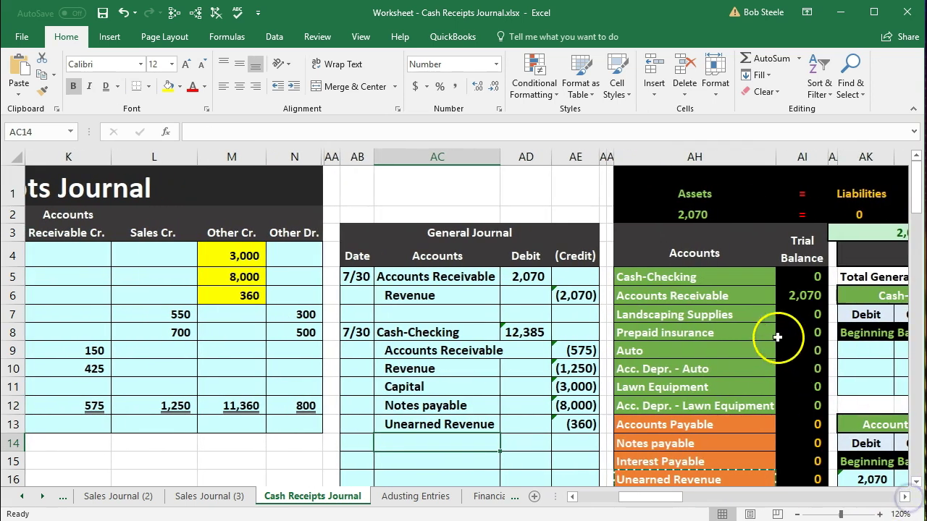
click(771, 295)
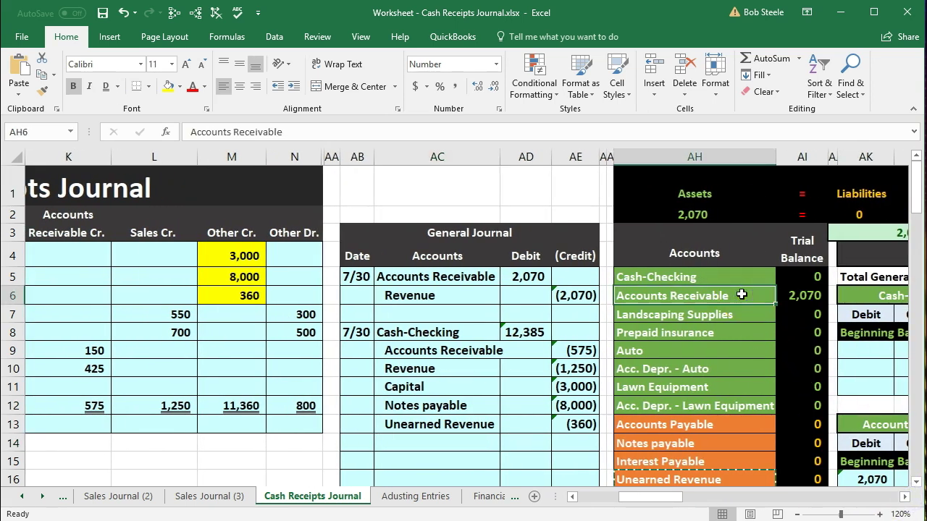
right_click(742, 295)
click(760, 323)
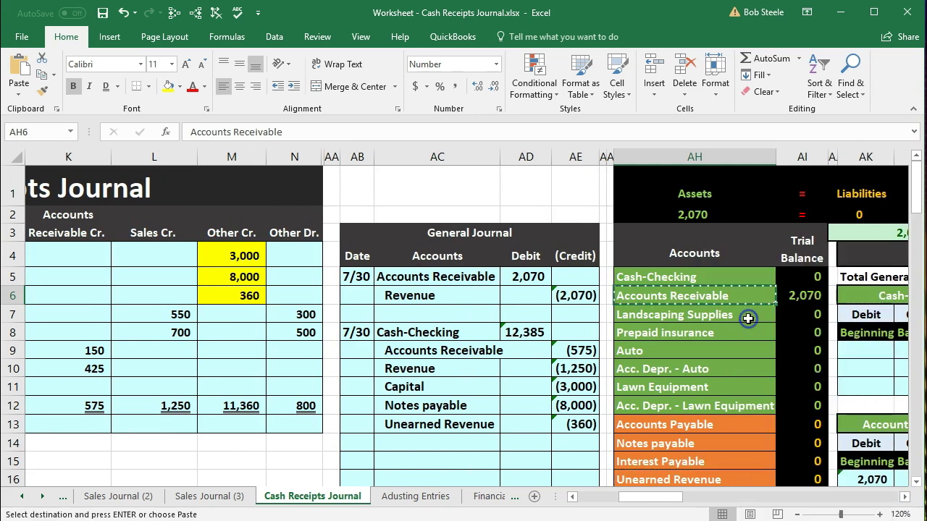
click(423, 438)
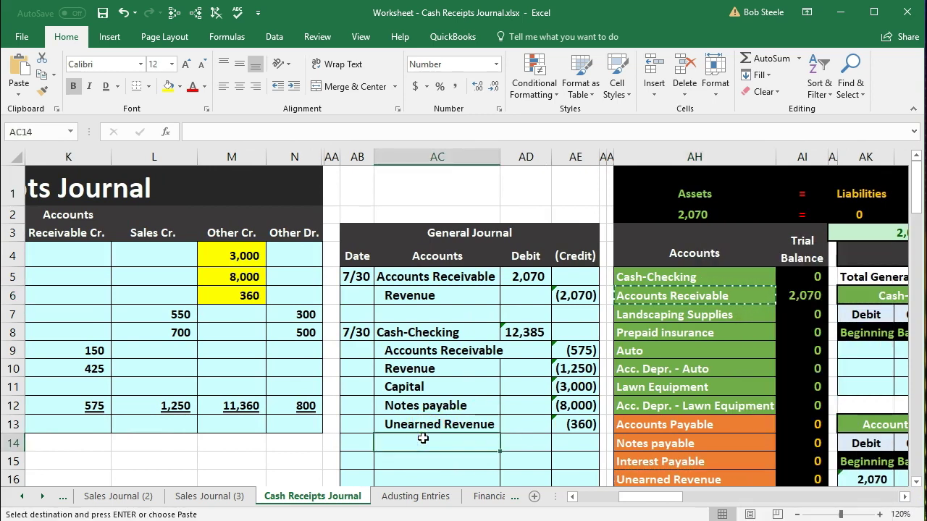
right_click(424, 438)
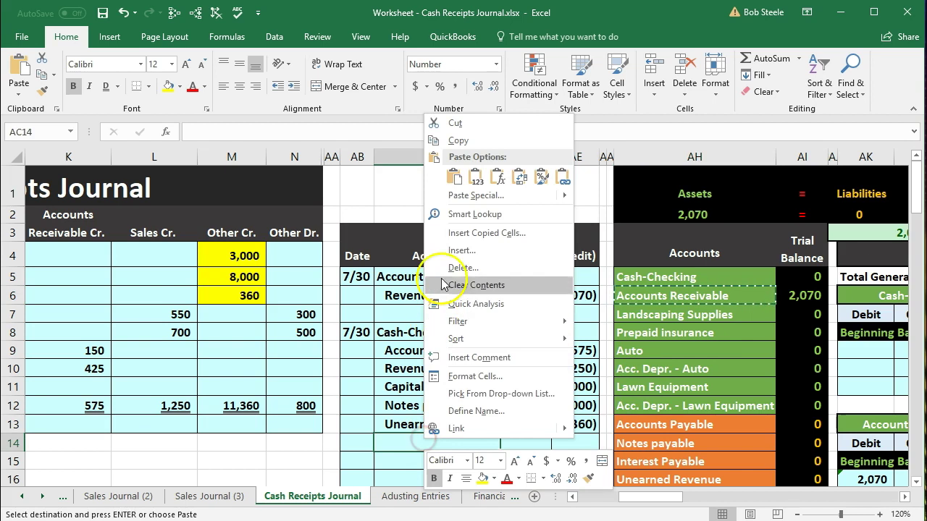
click(475, 177)
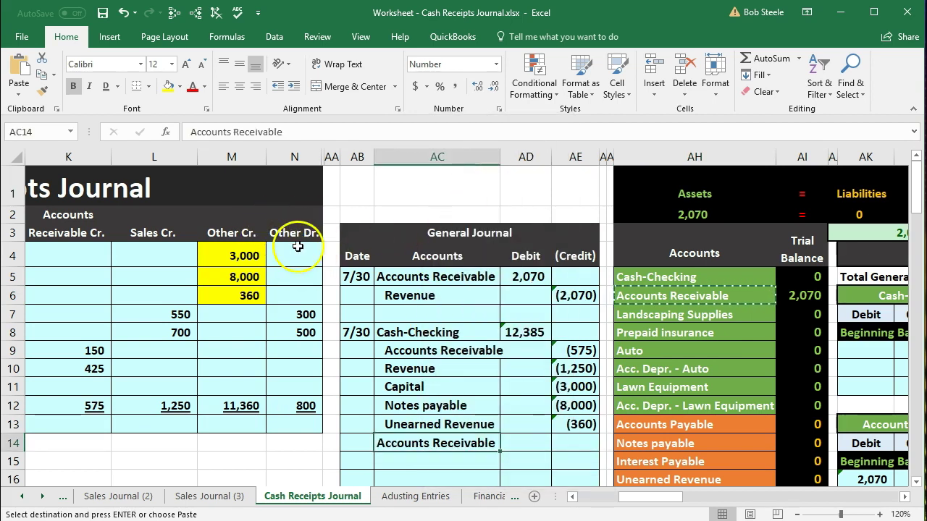
- Enter the Accounts Receivable debit in AD14 as a reference to the Other Dr. total, =N12
click(526, 443)
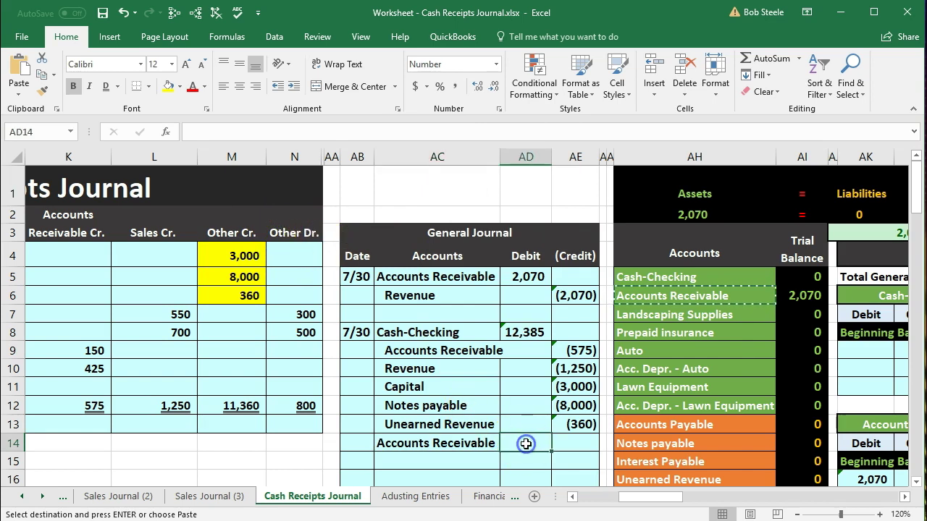
text(8)
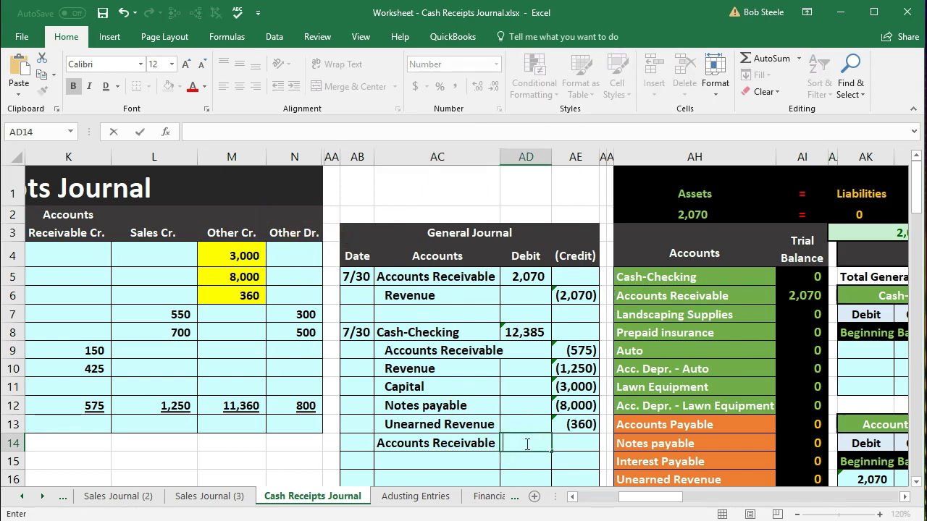
text(=)
click(305, 406)
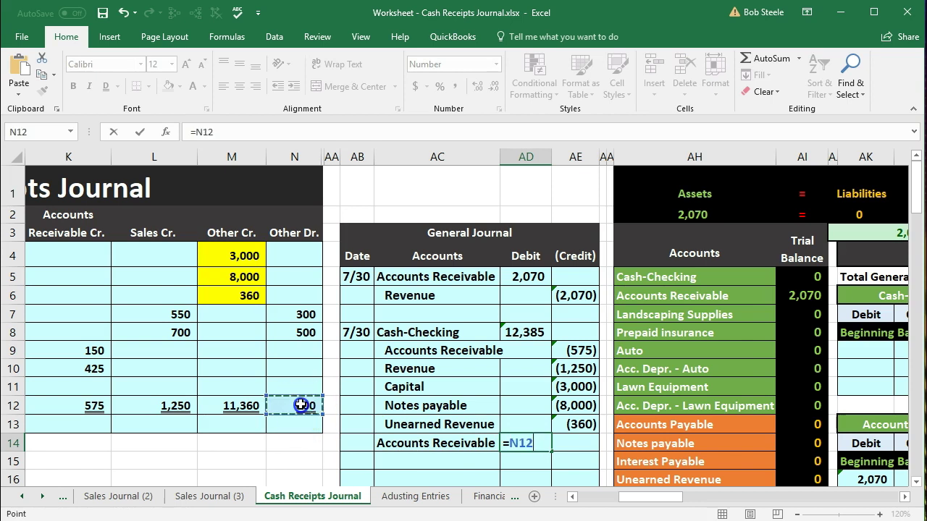
key(Return)
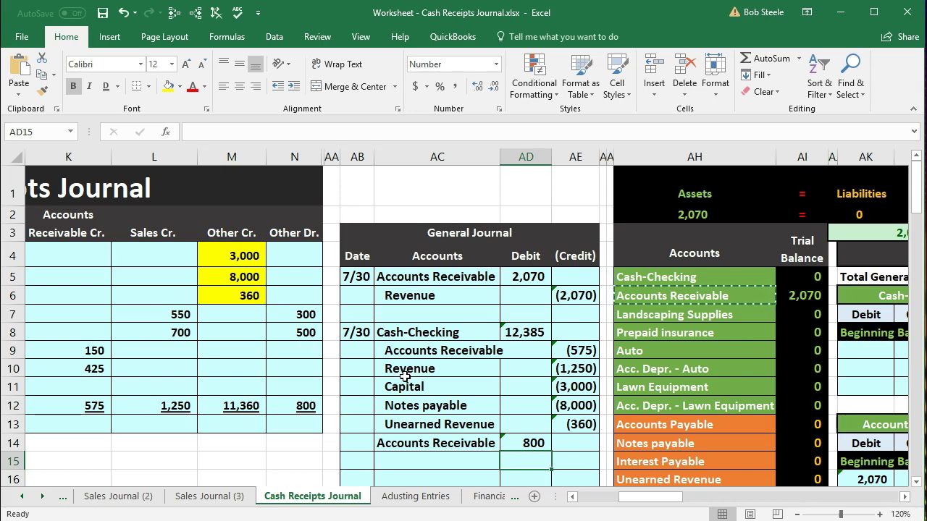
- Review the Cash Receipts Journal's column totals and headings against the accounts in the completed general journal entry
click(572, 497)
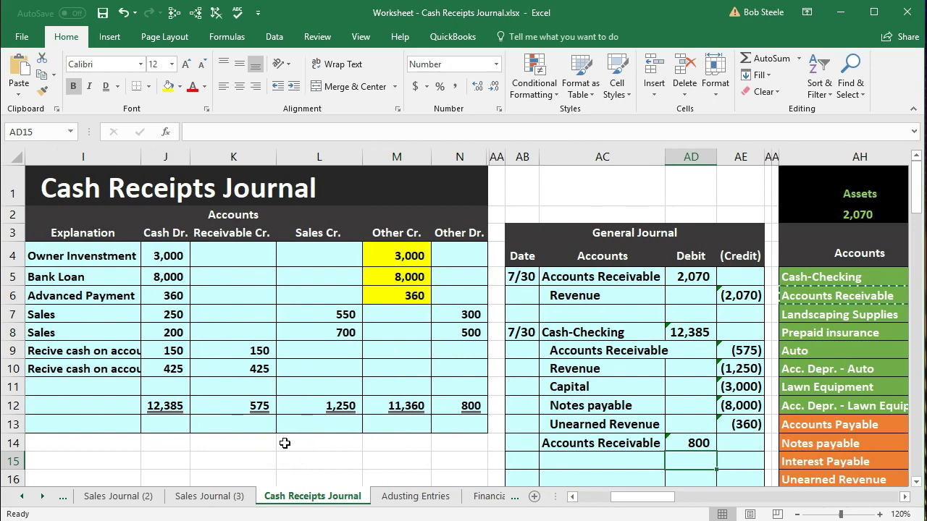
click(180, 425)
key(Right)
key(Right)
key(Right)
key(Right)
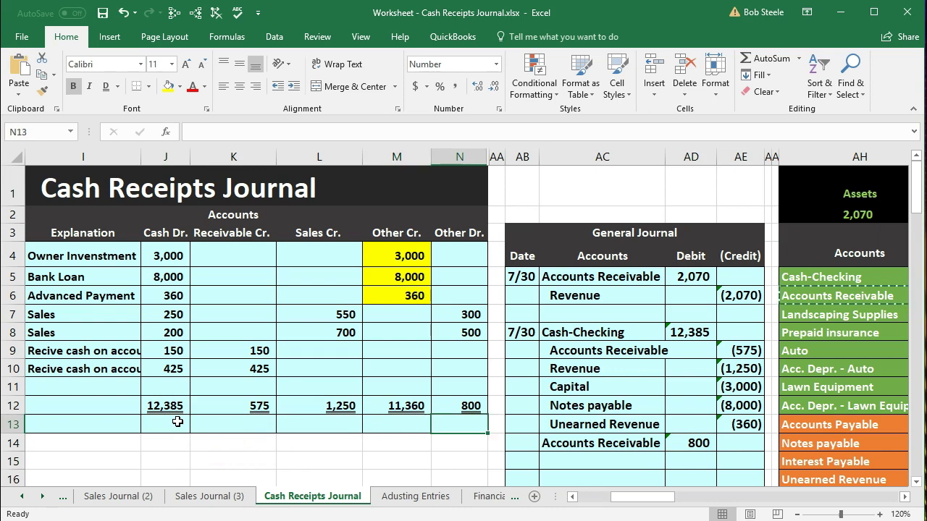
key(Right)
key(Right)
key(Right)
key(Right)
key(Right)
key(Right)
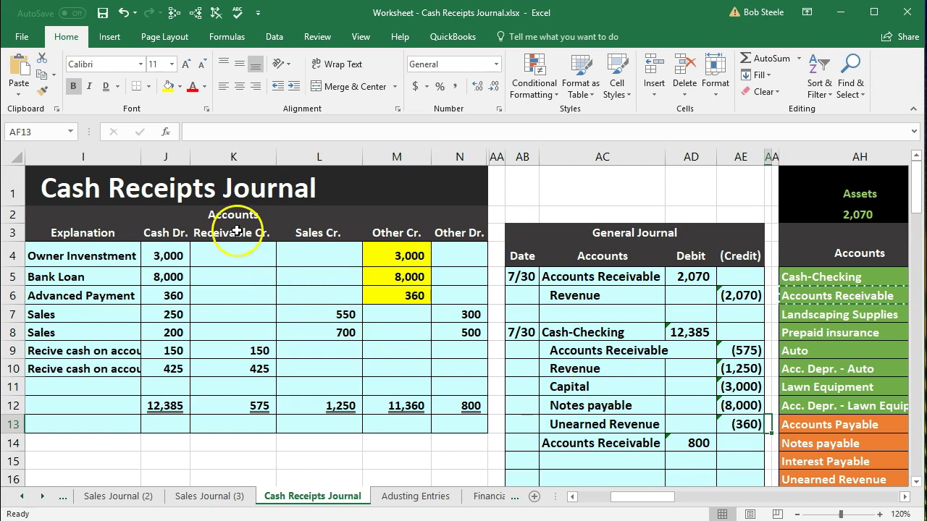
click(294, 235)
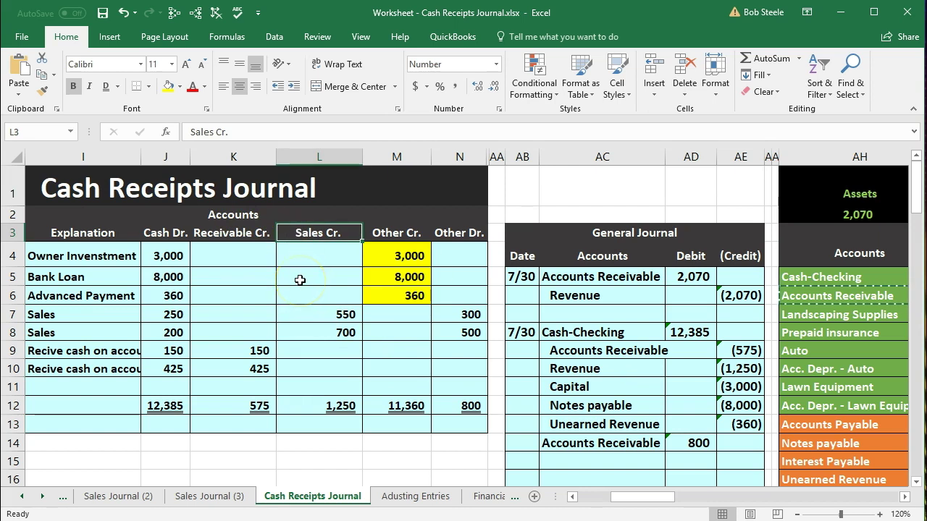
key(Left)
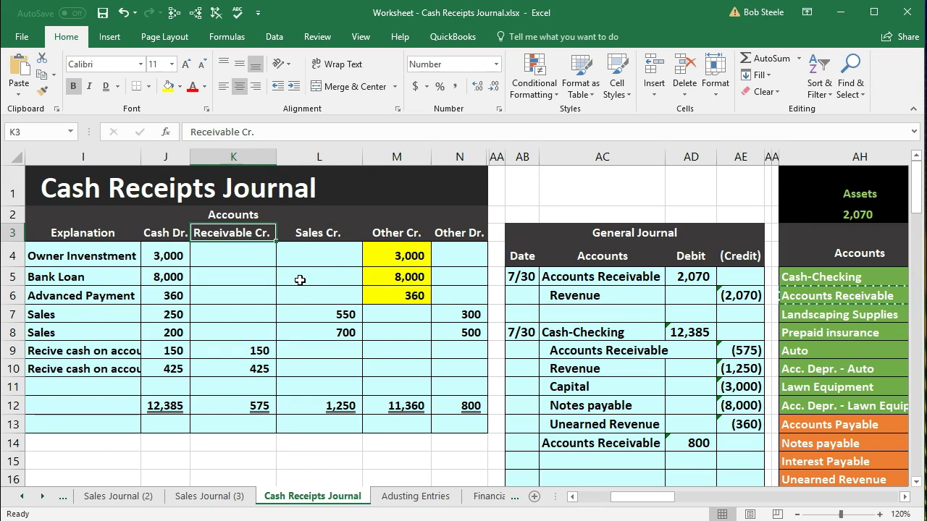
- Post the 7/30 Cash-Checking debit to the general ledger by entering =AD8 in the Cash-Checking account's debit cell AK9
key(Right)
key(Right)
key(Right)
key(Right)
key(Right)
key(Right)
key(Right)
key(Right)
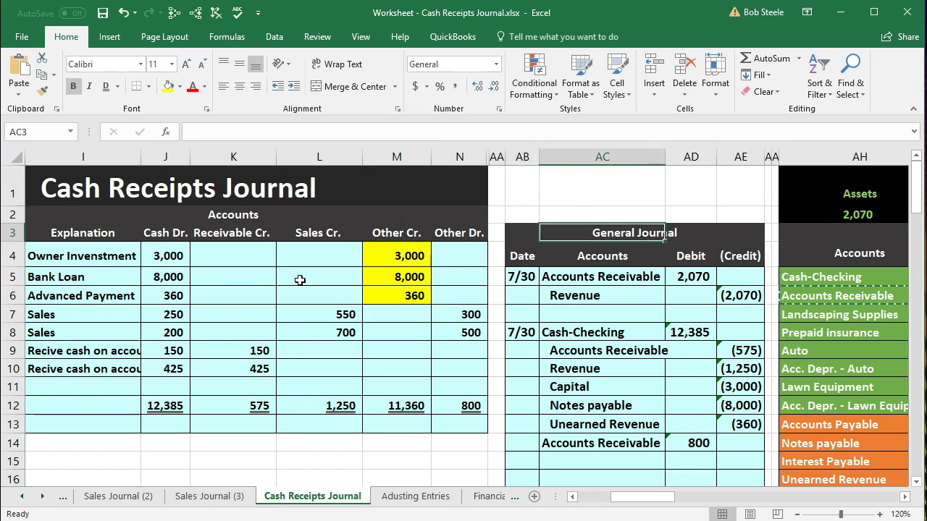
key(Right)
key(Right)
key(Right)
key(Right)
key(Right)
key(Right)
key(Right)
key(Right)
key(Right)
key(Right)
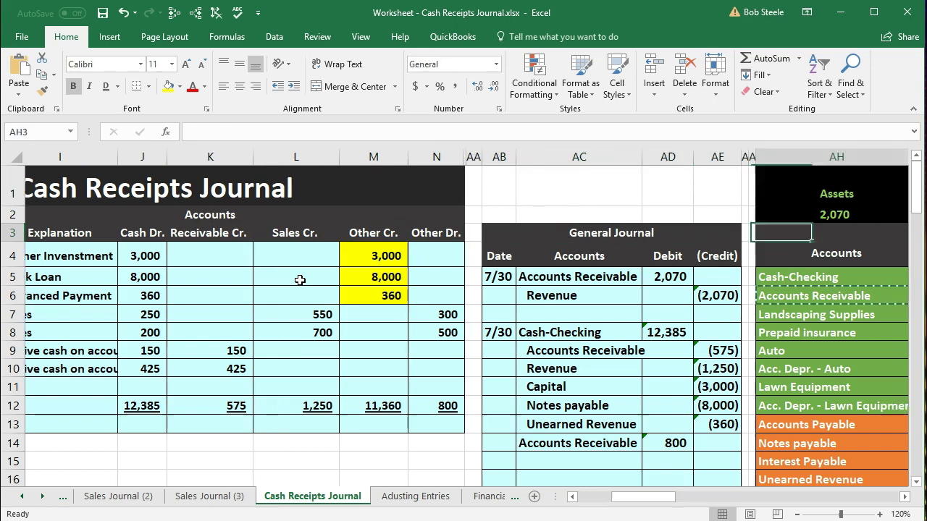
key(Right)
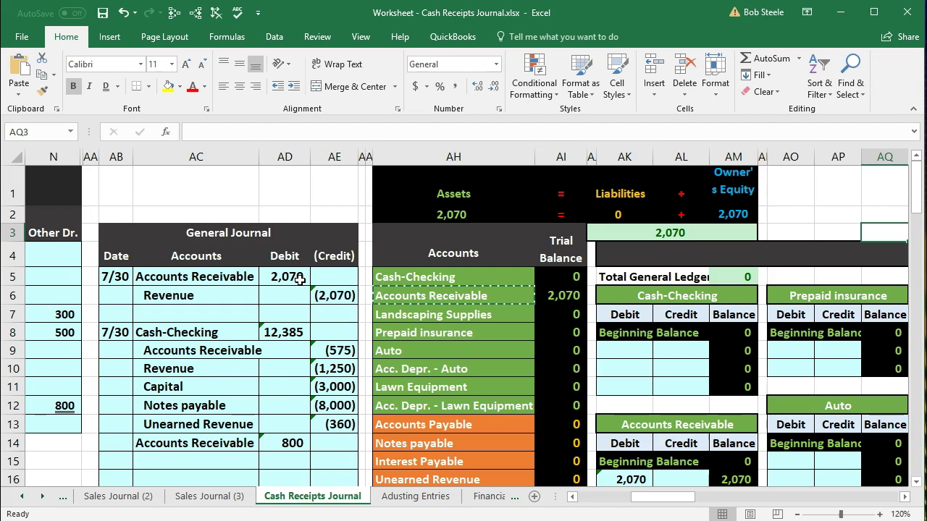
key(Right)
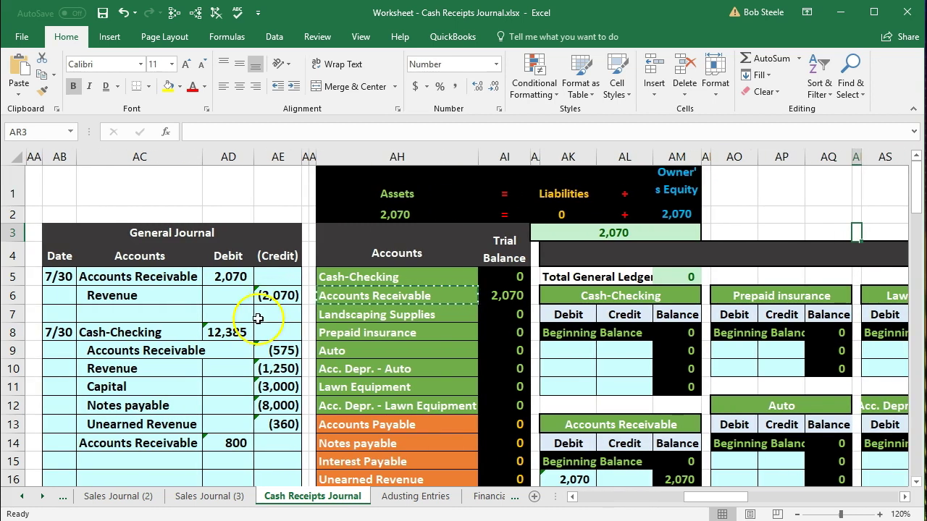
drag(148, 332, 234, 337)
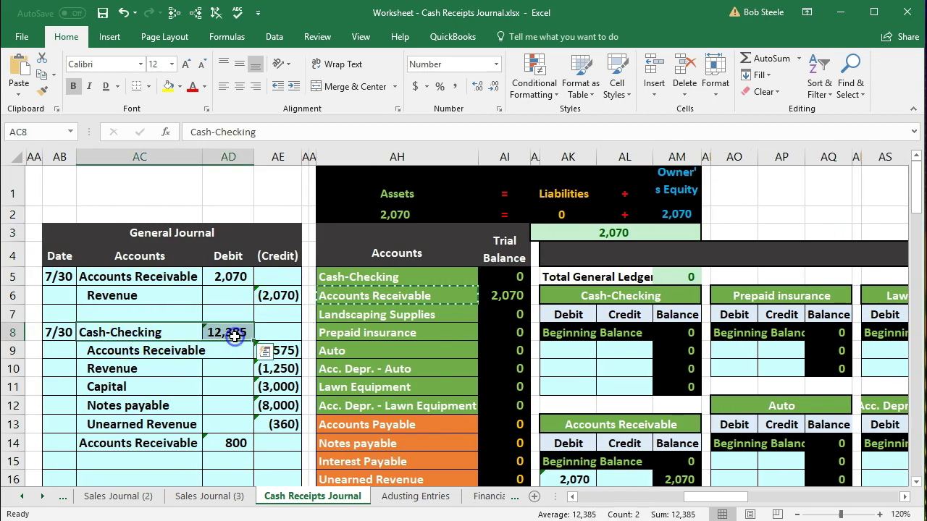
drag(772, 253, 827, 265)
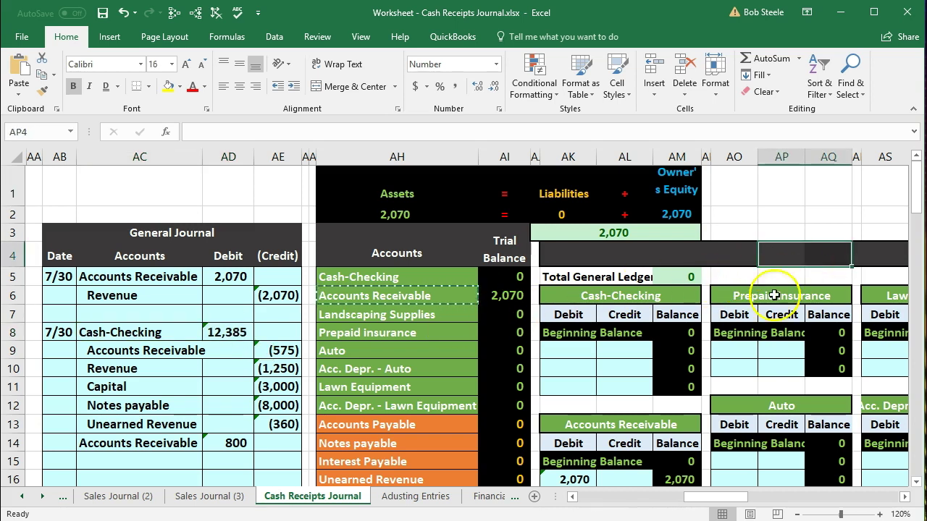
drag(163, 333, 259, 332)
drag(413, 279, 520, 284)
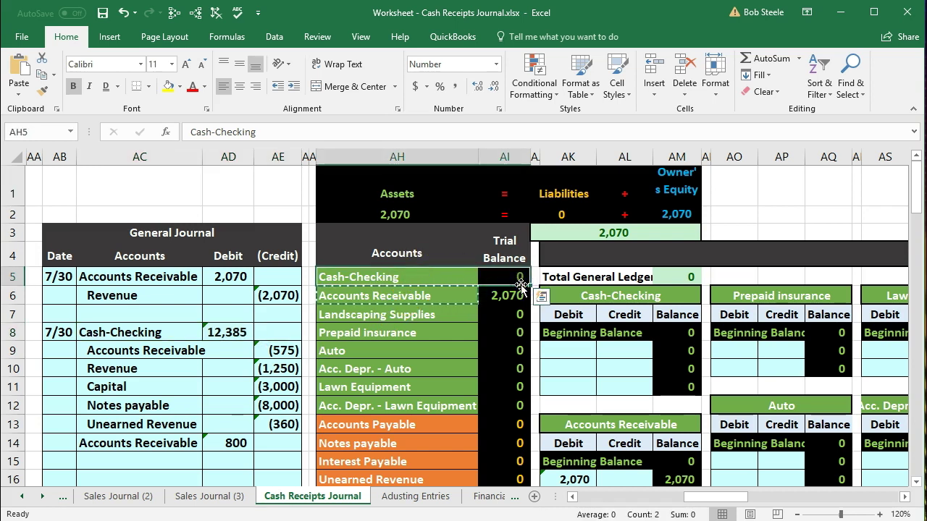
click(583, 296)
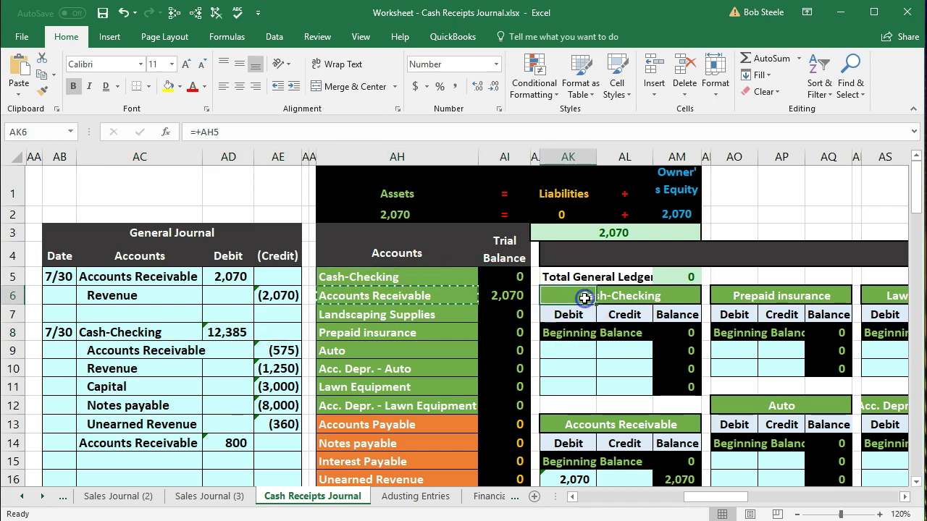
click(574, 352)
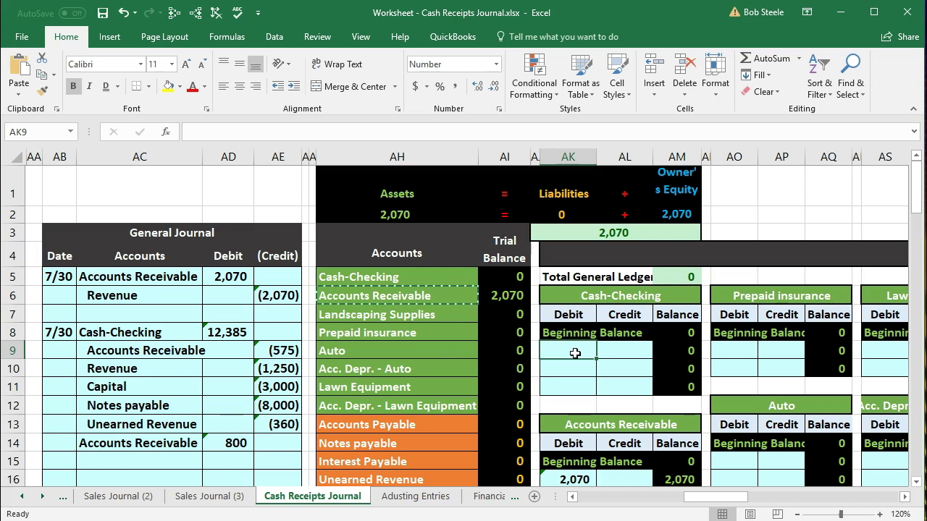
text(=)
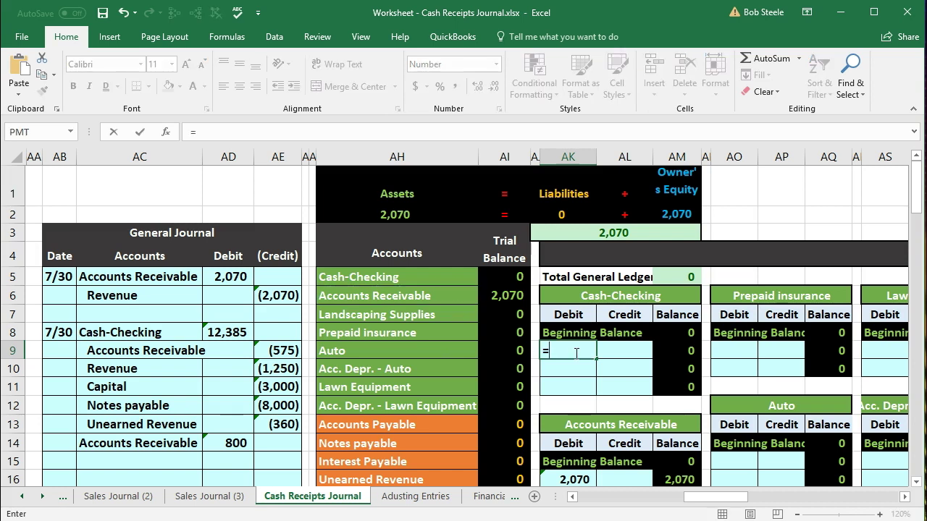
click(239, 332)
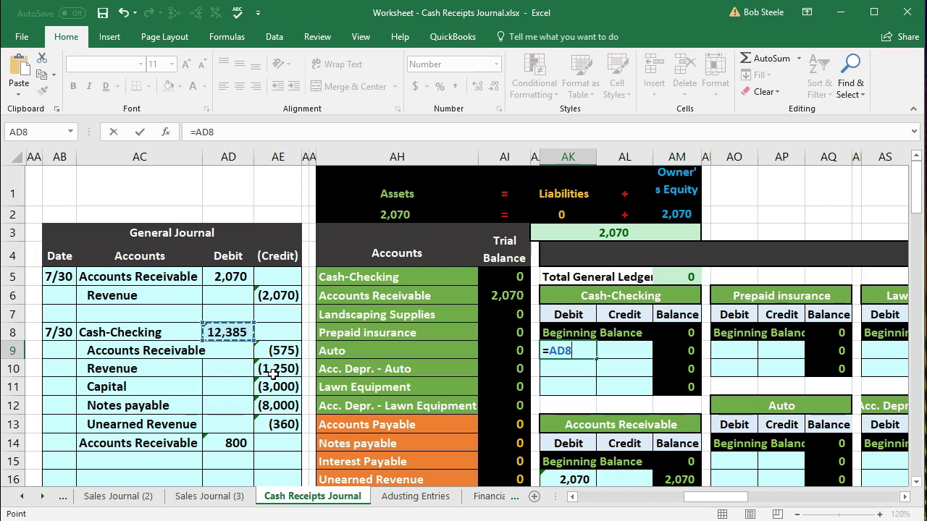
key(Return)
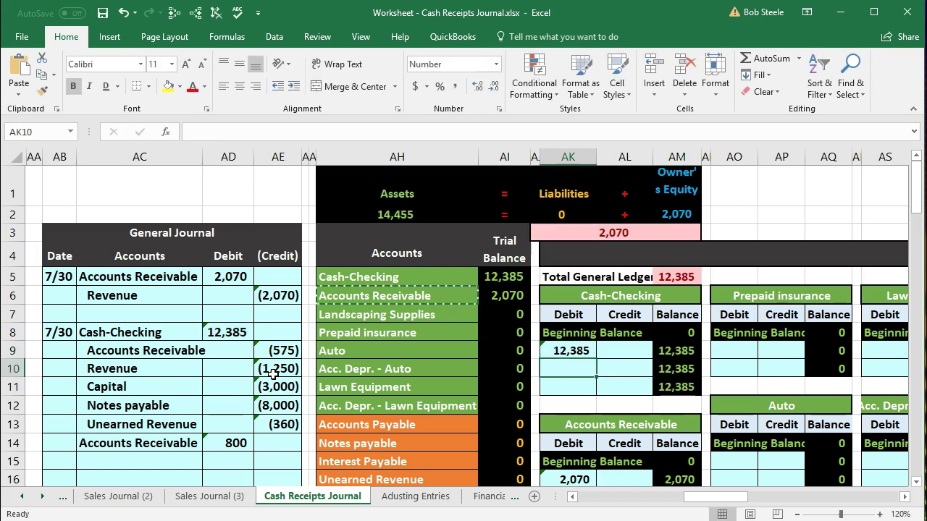
- Trace the Cash-Checking posting through its ledger balance, the trial balance amount and the source reference in AK9
click(676, 351)
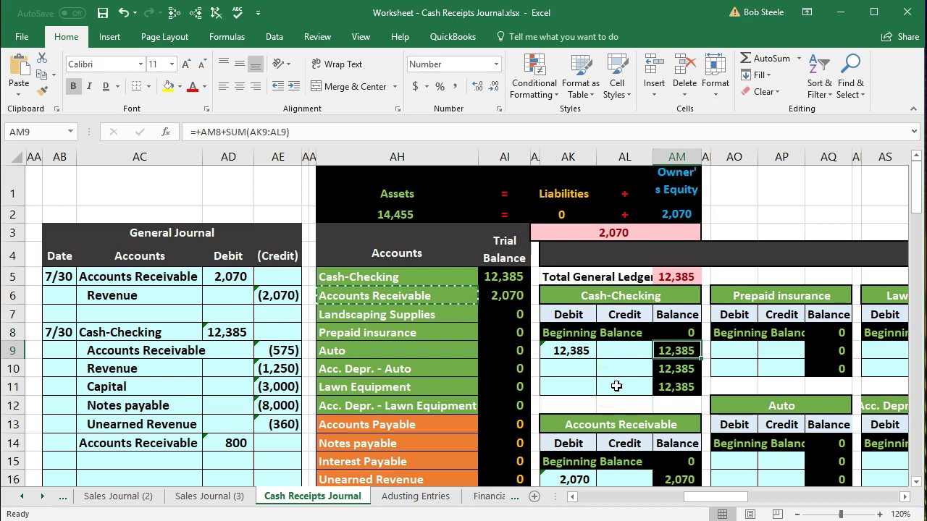
click(505, 277)
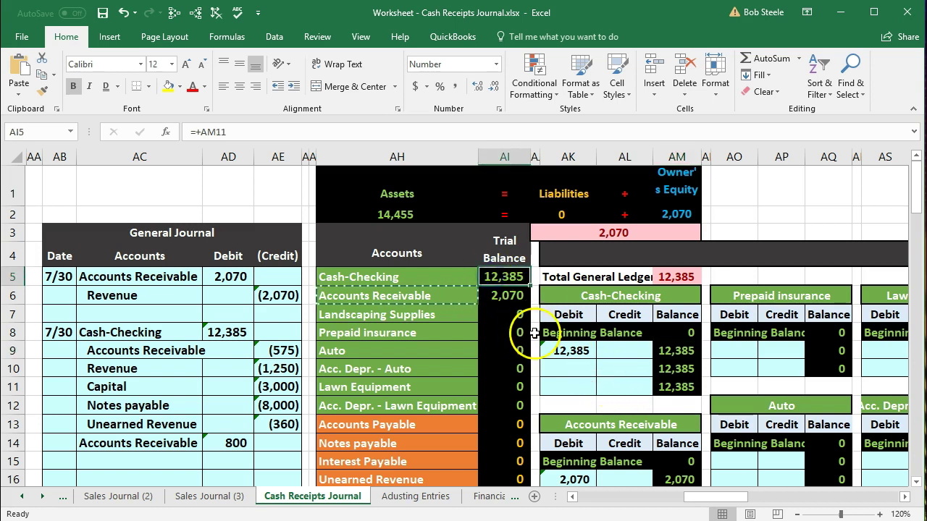
click(563, 351)
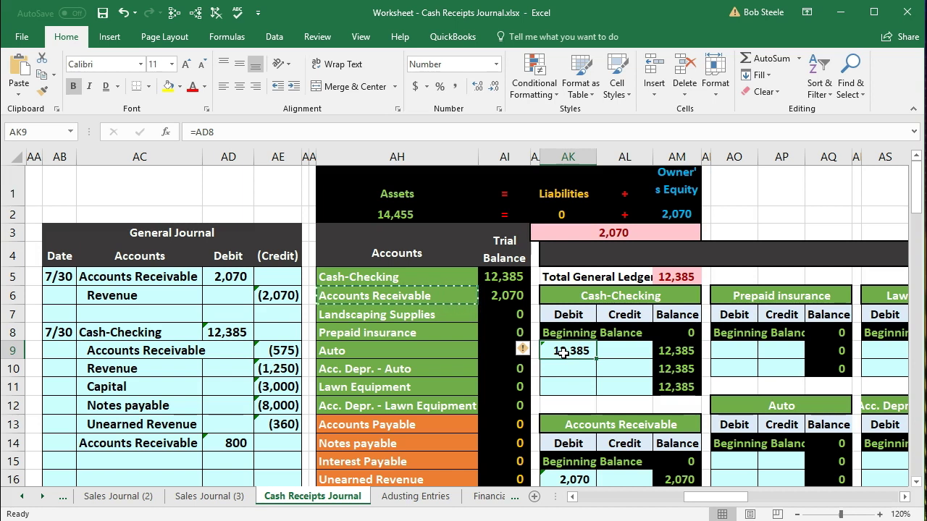
double_click(563, 351)
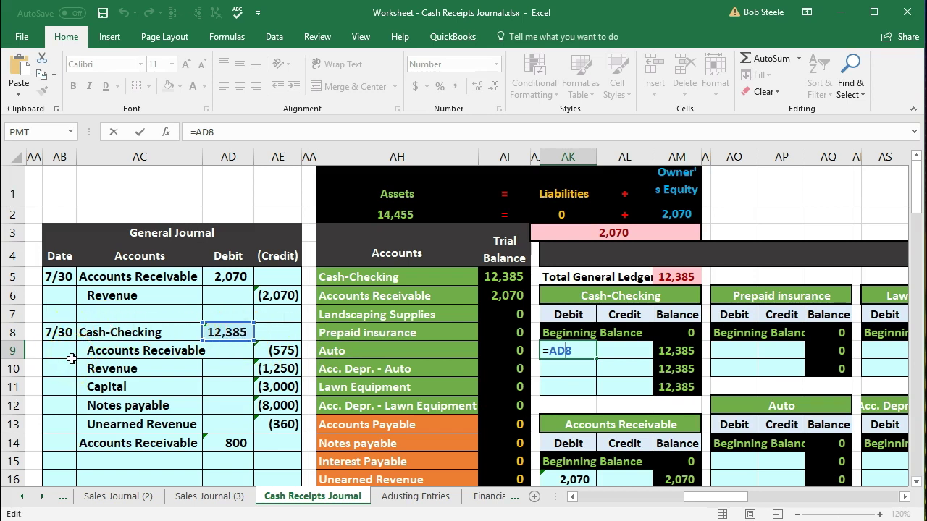
key(Return)
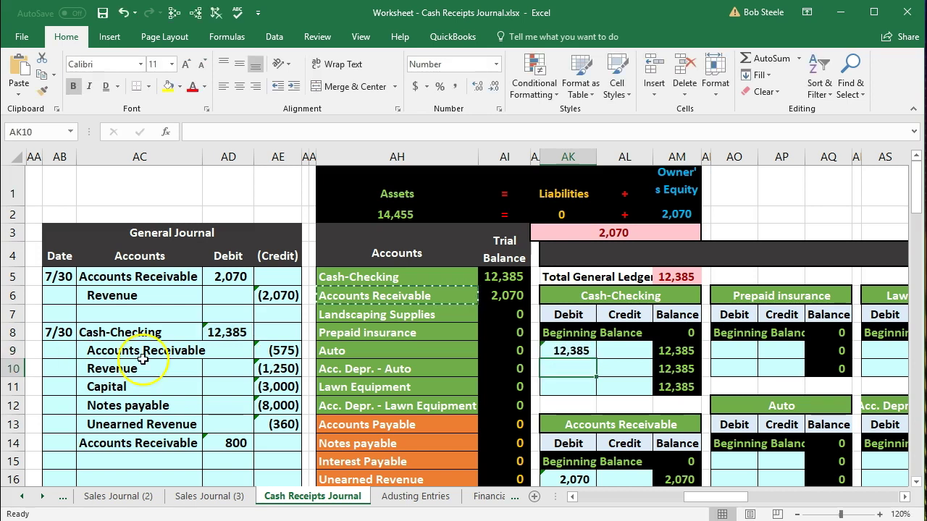
- Post the Accounts Receivable credit as =AE9 in ledger cell AL17 and check the account's running balance
drag(130, 350, 270, 358)
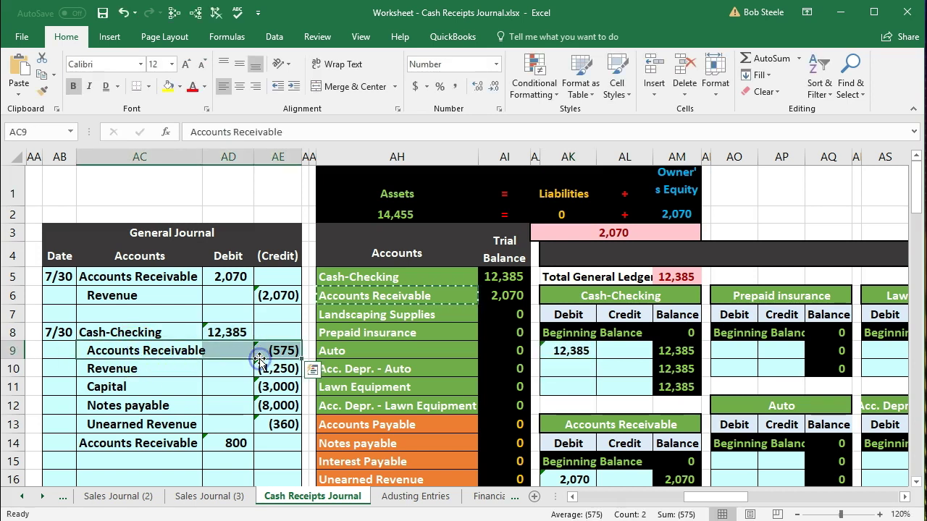
drag(362, 297, 482, 298)
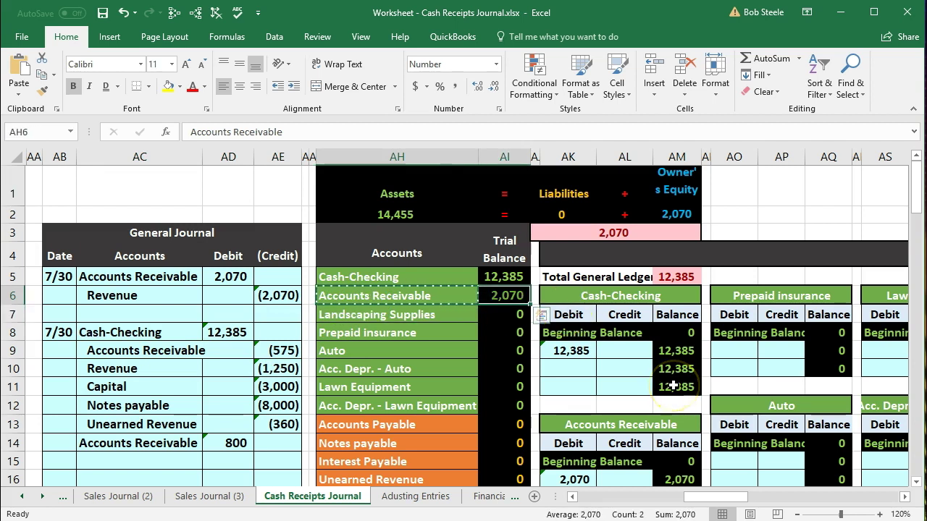
scroll(673, 387, down, 1)
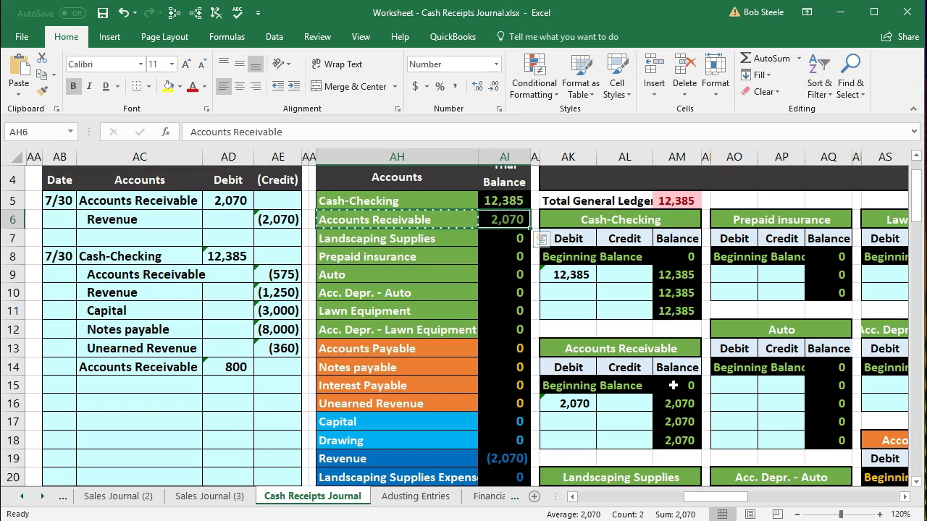
click(619, 424)
click(607, 424)
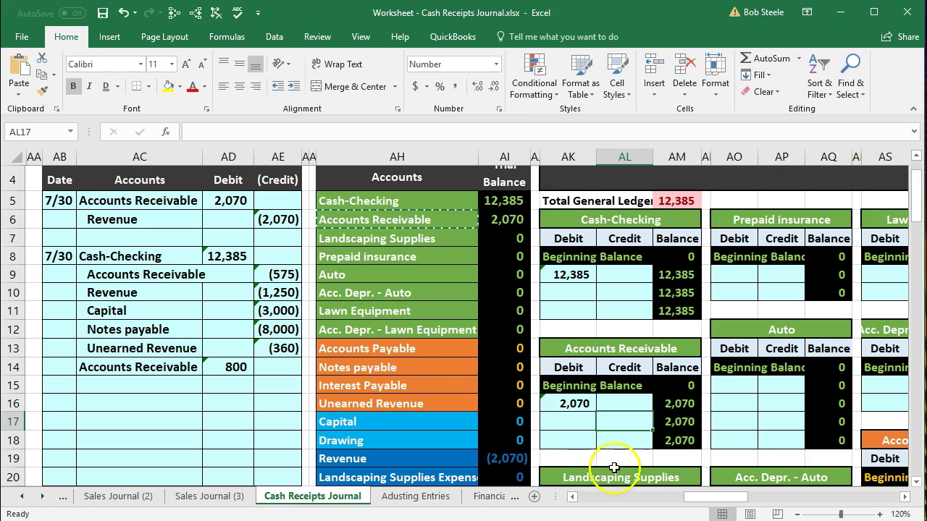
text(=)
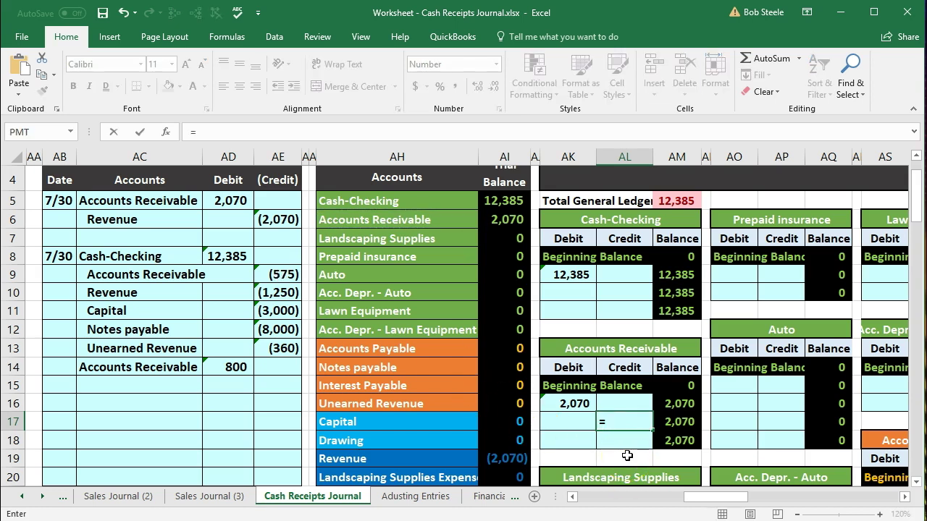
click(282, 275)
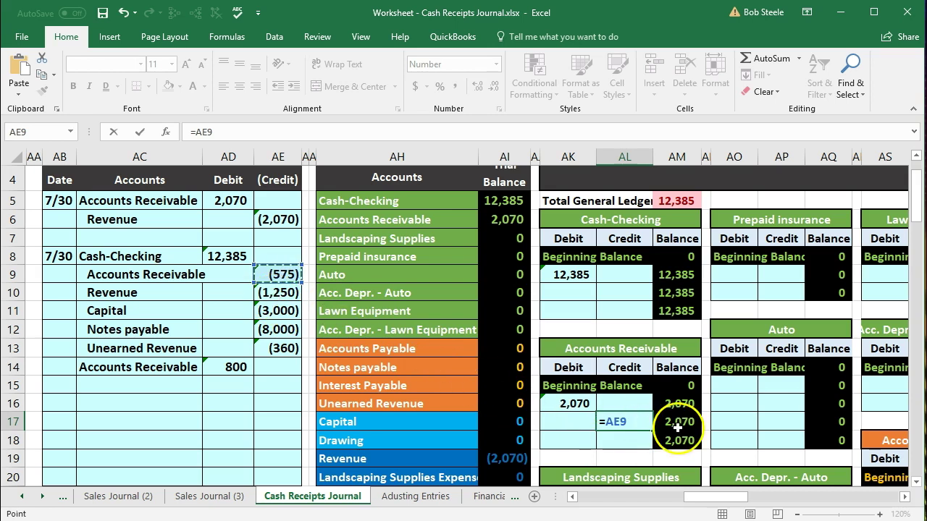
key(Return)
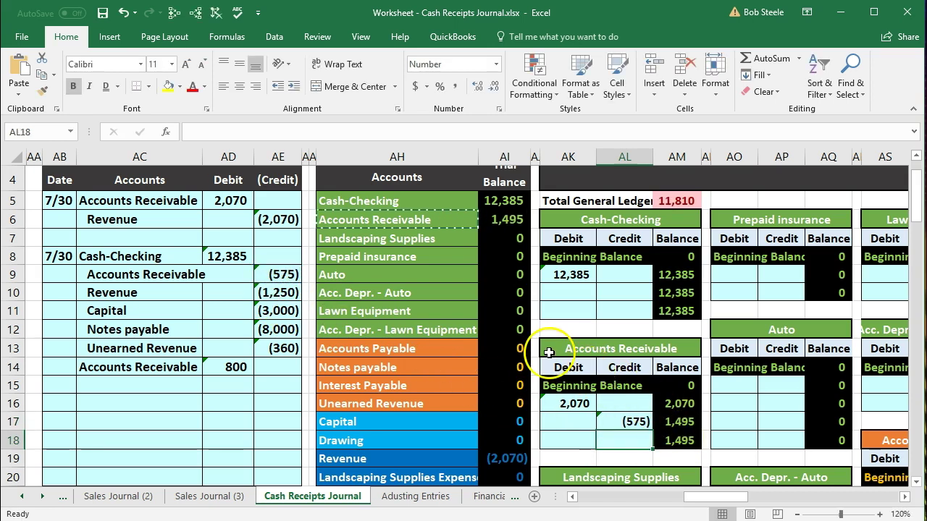
click(660, 403)
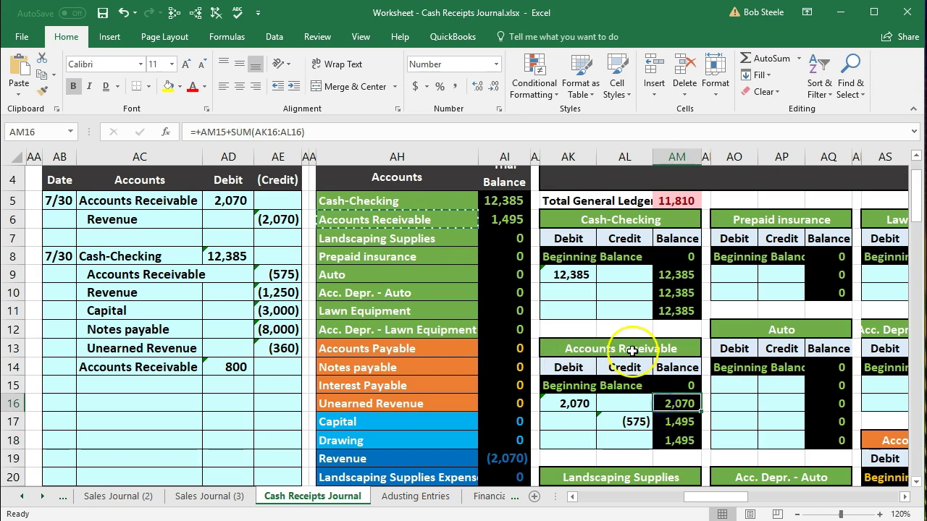
key(Down)
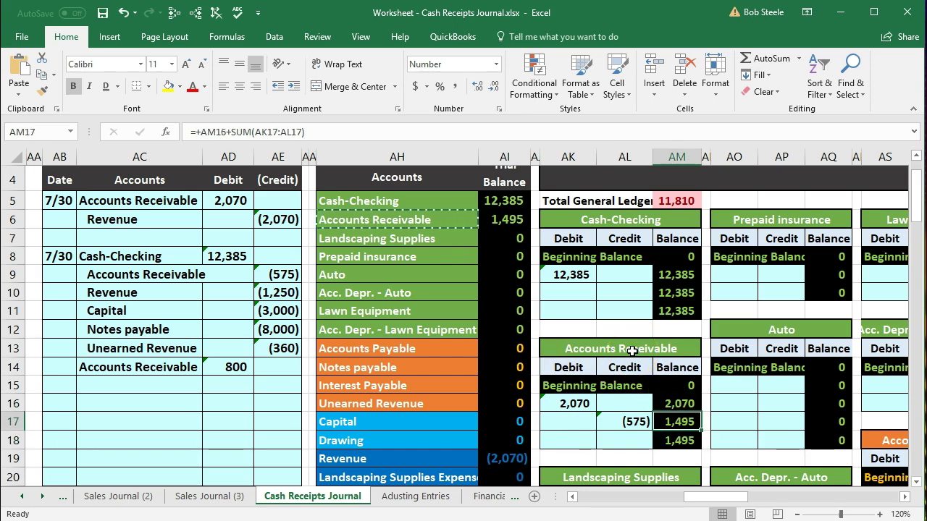
- Post the Revenue credit from the 7/30 cash receipts entry by entering =AE10 in the Revenue account's ledger credit cell BB23
click(168, 293)
drag(169, 292, 263, 290)
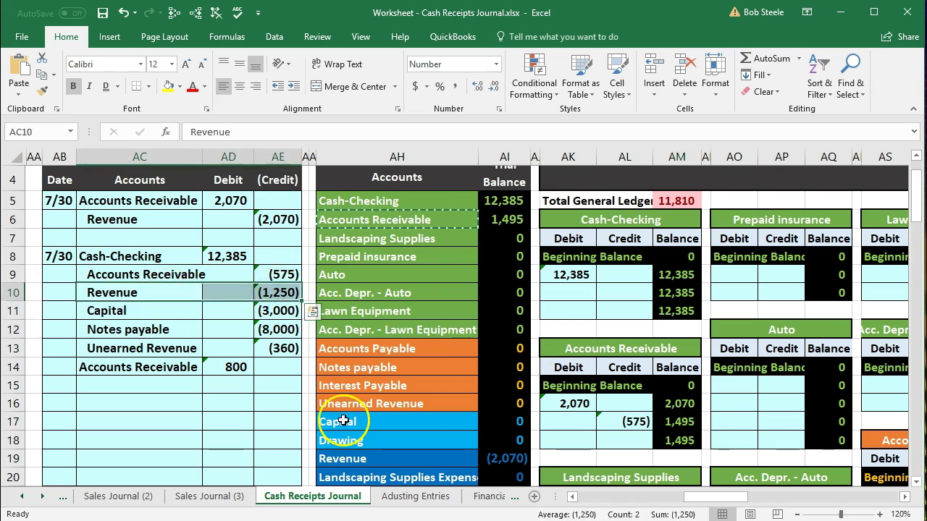
drag(391, 461, 486, 458)
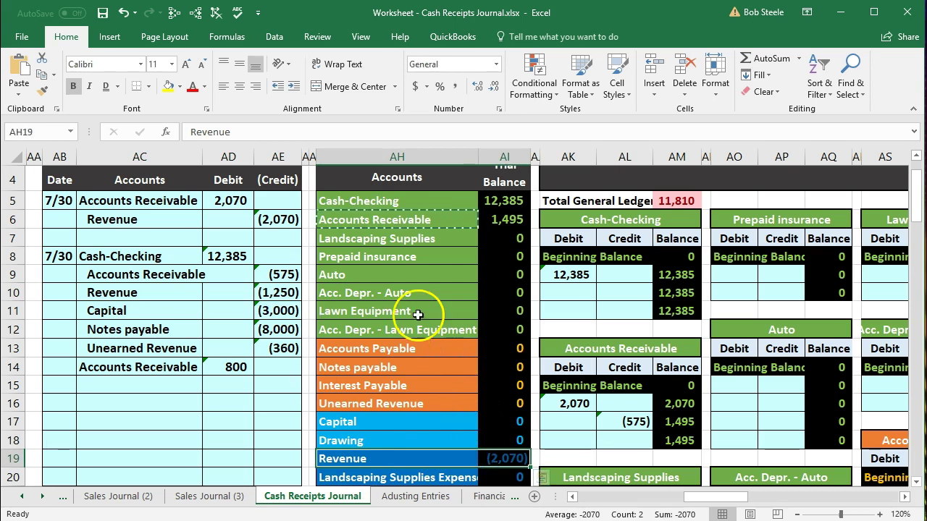
click(464, 312)
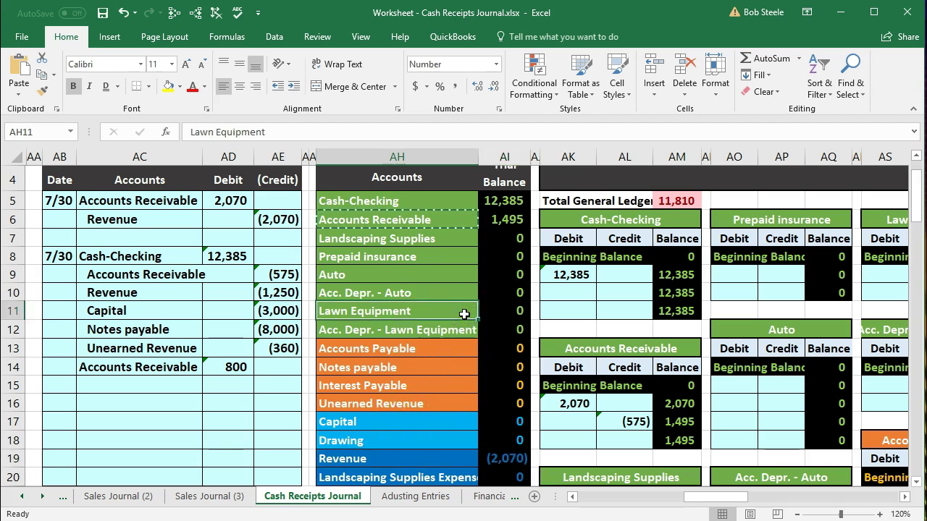
key(Right)
key(Right)
key(Right)
key(Right)
key(Right)
key(Right)
key(Right)
key(Right)
key(Right)
key(Right)
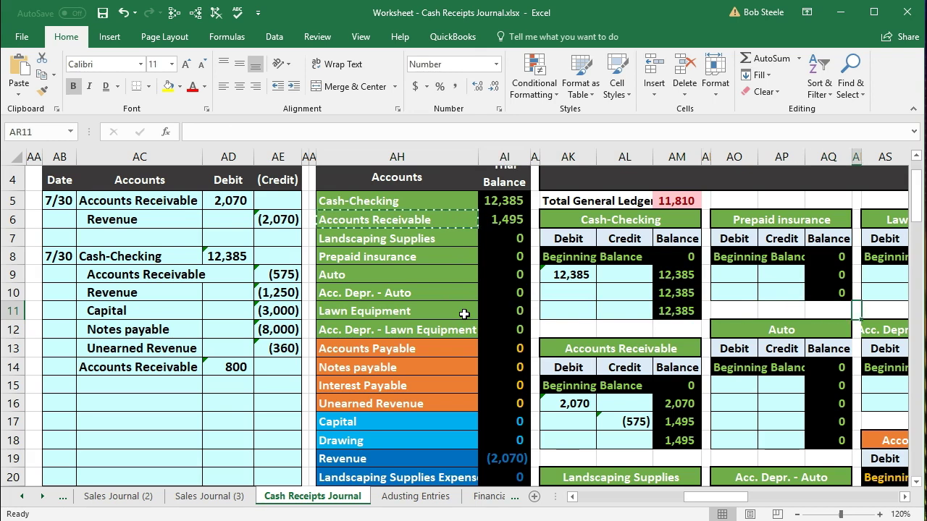
key(Right)
key(Right)
key(Right)
key(Right)
key(Right)
key(Right)
key(Right)
key(Right)
key(Right)
key(Right)
key(Right)
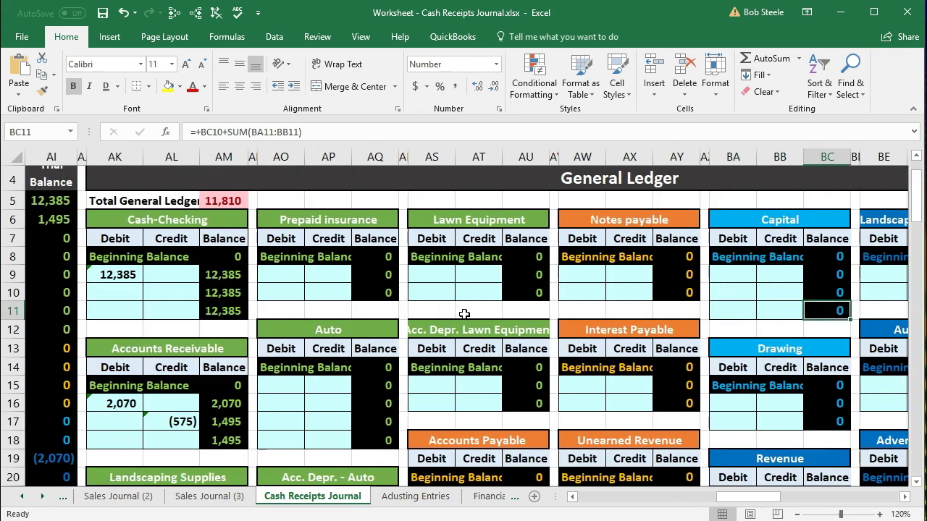
key(Right)
key(Right)
key(Right)
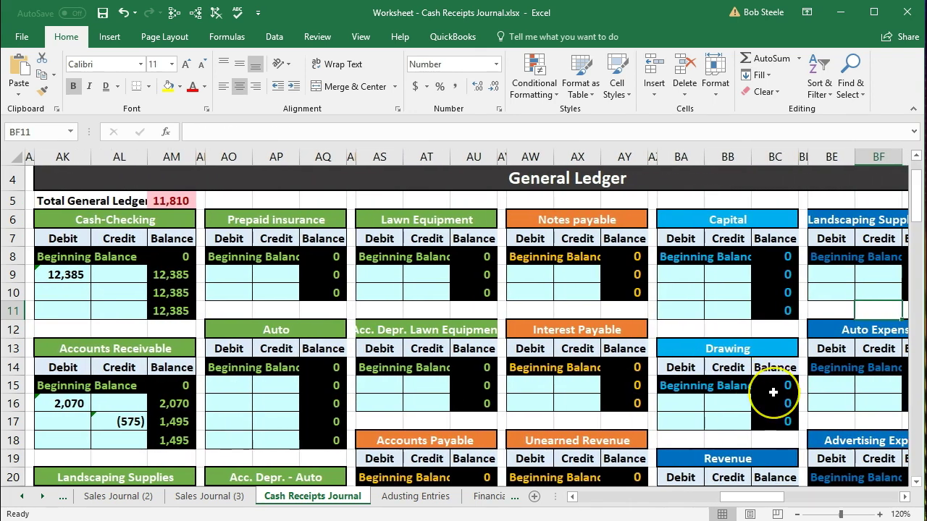
scroll(773, 392, down, 2)
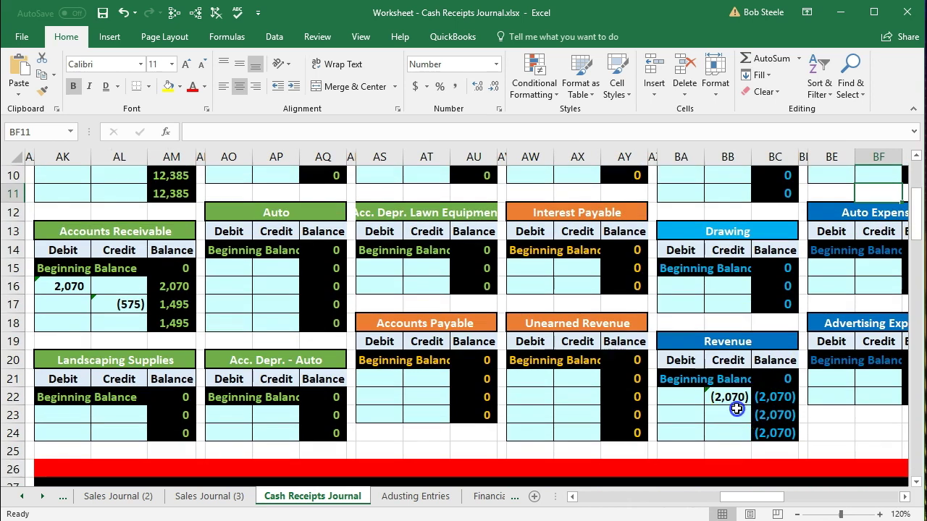
click(737, 409)
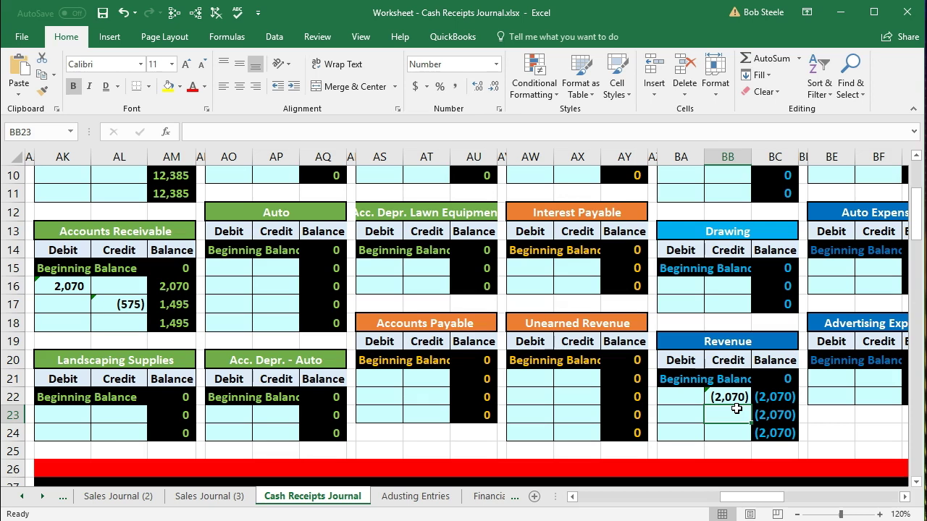
text(=)
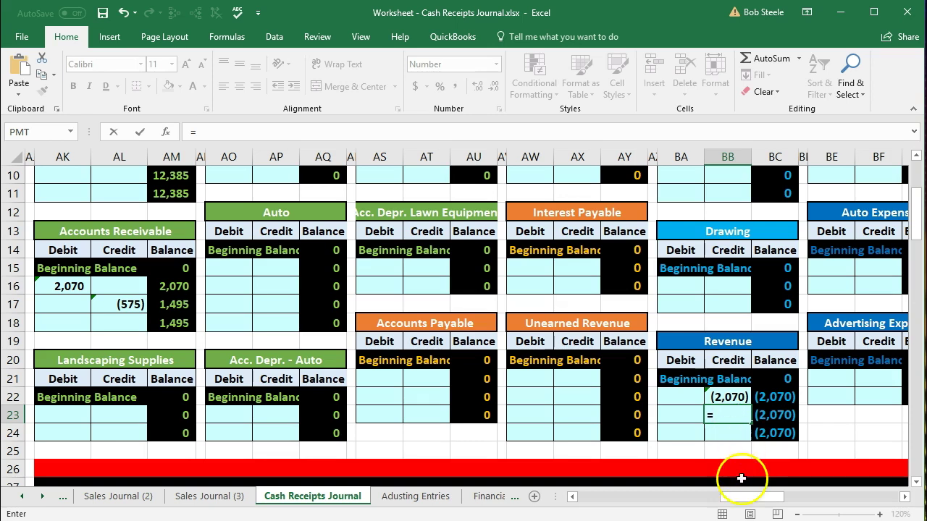
key(Left)
key(Left)
key(Left)
key(Left)
key(Left)
key(Left)
key(Left)
key(Left)
key(Left)
key(Left)
key(Left)
key(Left)
key(Left)
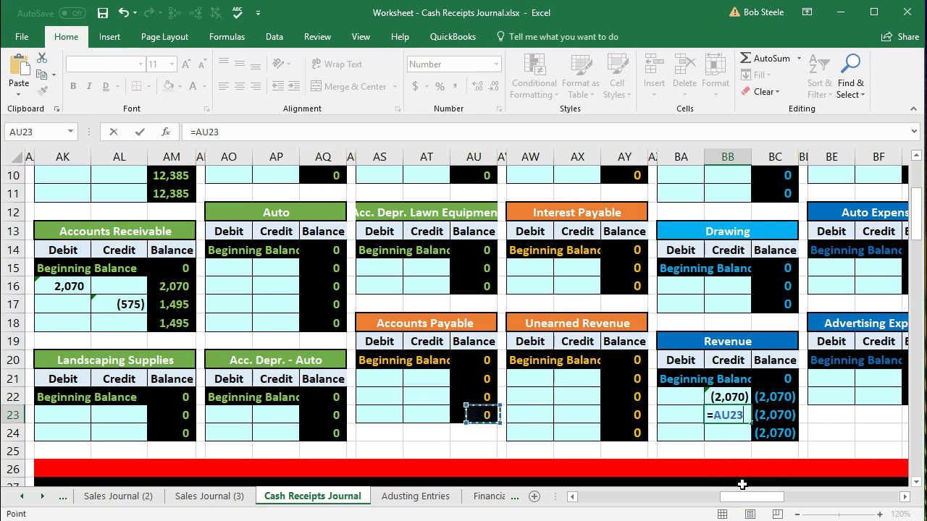
key(Left)
key(Left)
key(Left)
key(Left)
key(Left)
key(Left)
key(Left)
key(Left)
key(Left)
key(Left)
key(Left)
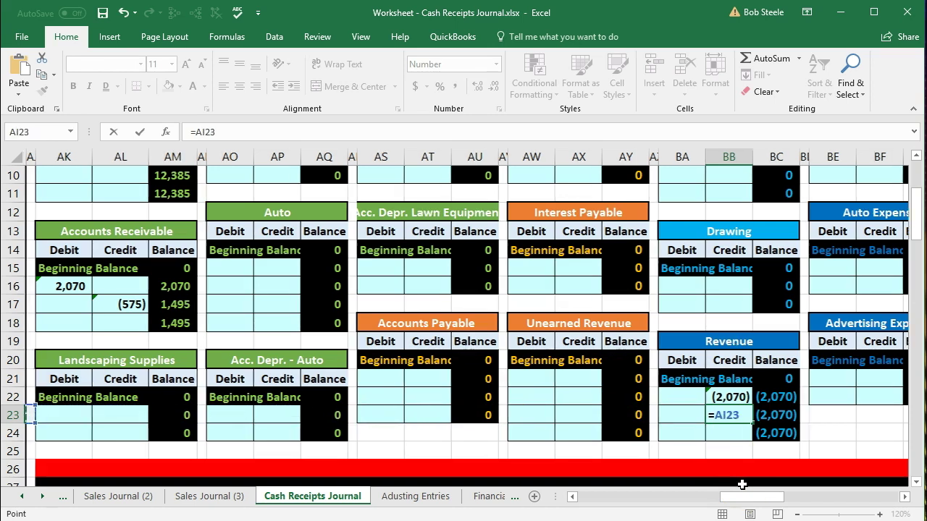
key(Left)
key(Left)
key(Up)
key(Up)
key(Up)
key(Up)
key(Up)
key(Up)
key(Up)
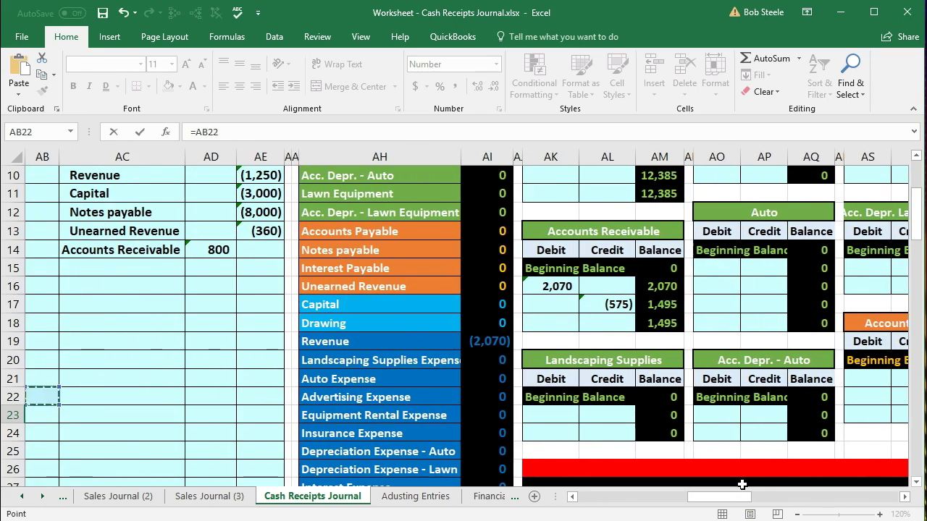
key(Up)
key(Up)
key(Up)
key(Up)
key(Up)
key(Up)
key(Up)
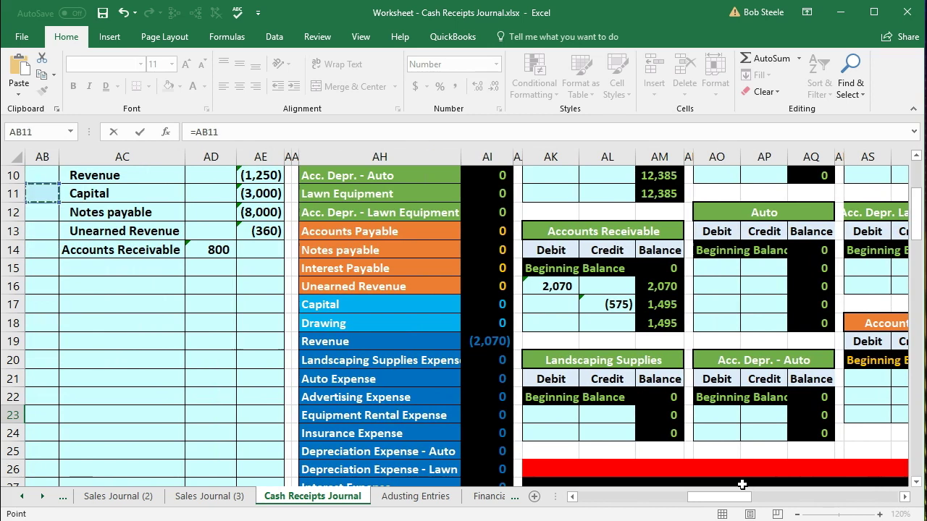
key(Right)
key(Right)
key(Right)
key(Down)
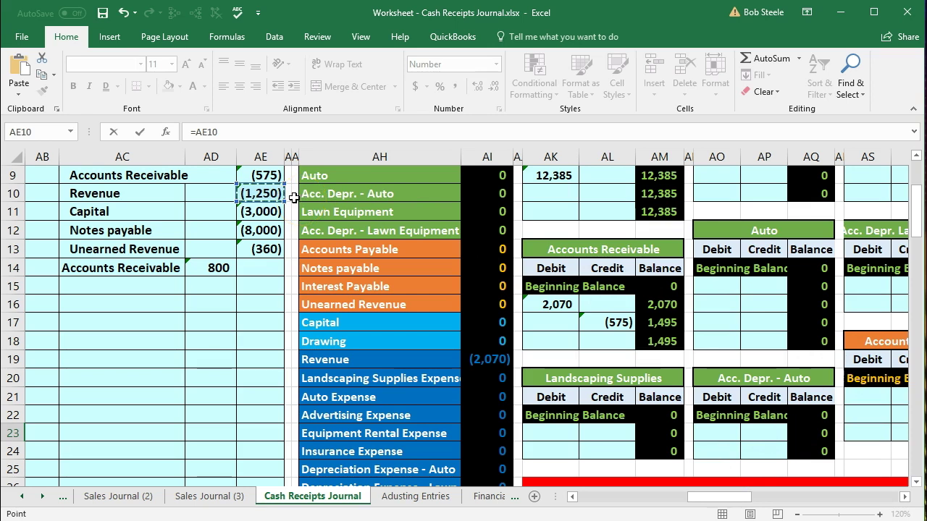
key(Return)
- Trace the Revenue posting through its source reference in BB23, the account's running balance and the Revenue amount in the trial balance
key(Right)
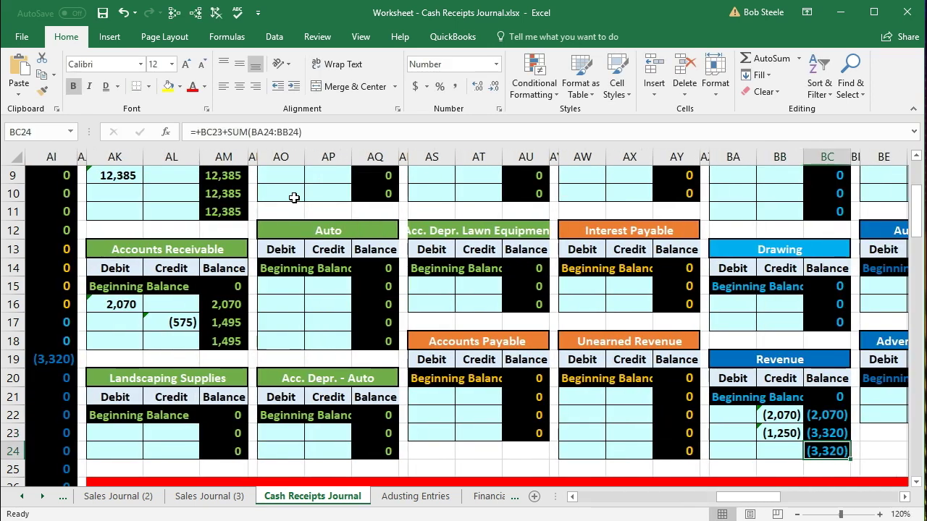
key(Right)
key(Right)
key(Right)
key(Right)
key(Right)
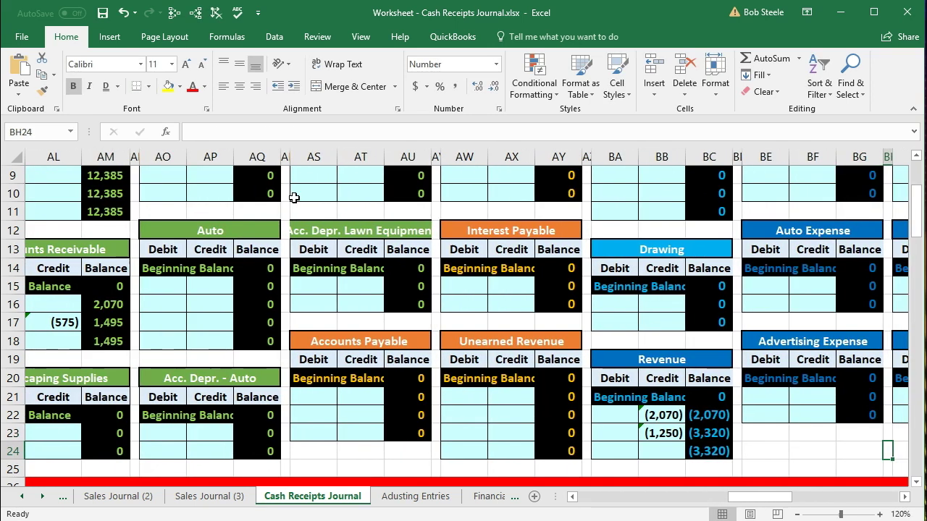
click(662, 433)
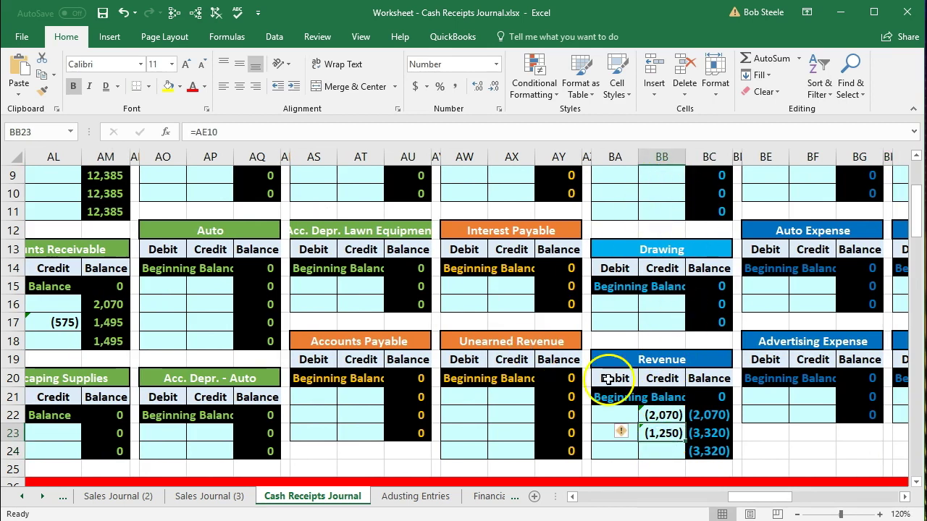
double_click(670, 433)
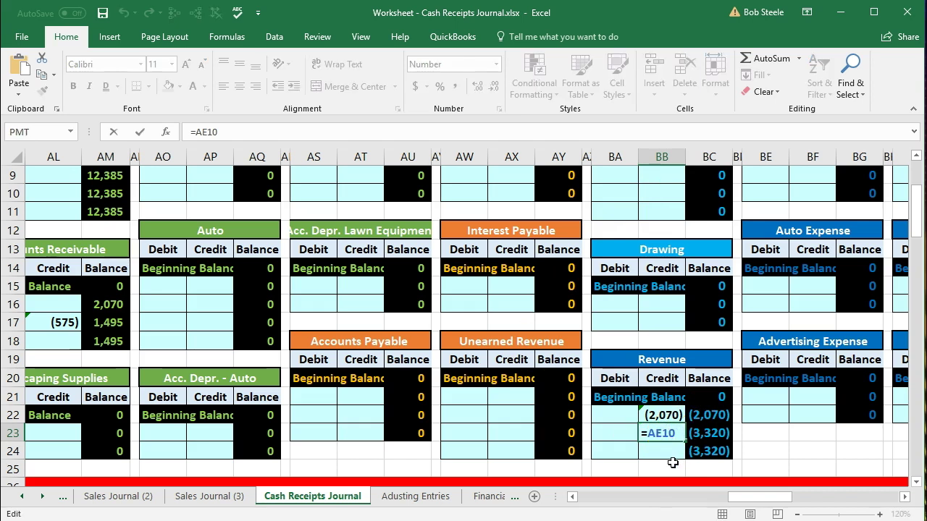
key(Return)
key(Up)
key(Right)
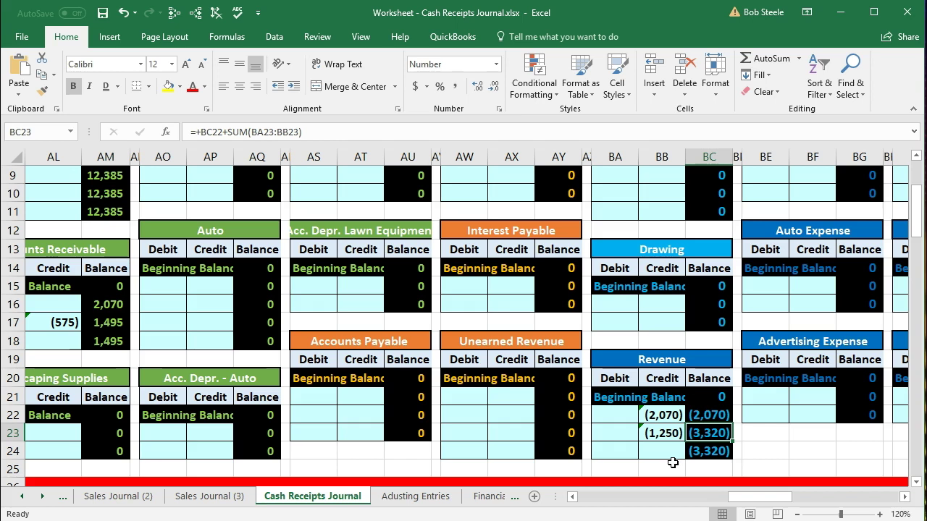
key(Left)
key(Left)
key(Left)
key(Left)
key(Left)
key(Left)
key(Left)
key(Left)
key(Left)
key(Left)
key(Left)
key(Left)
key(Left)
key(Left)
key(Left)
key(Left)
key(Left)
key(Left)
key(Left)
key(Left)
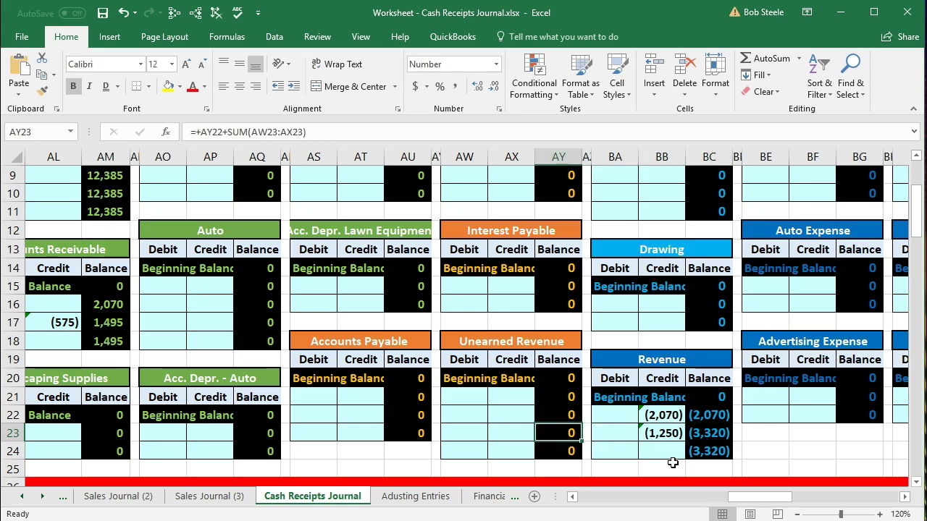
key(Left)
key(Left)
key(Left)
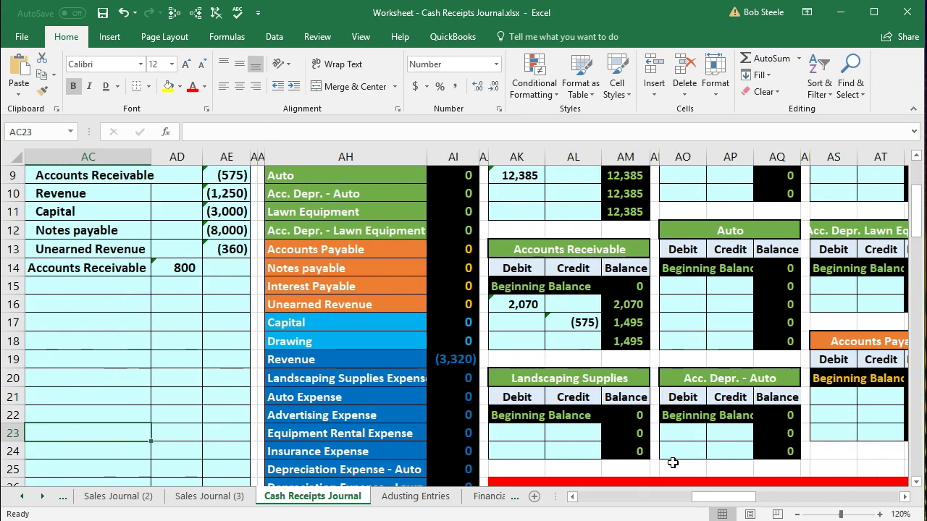
click(454, 359)
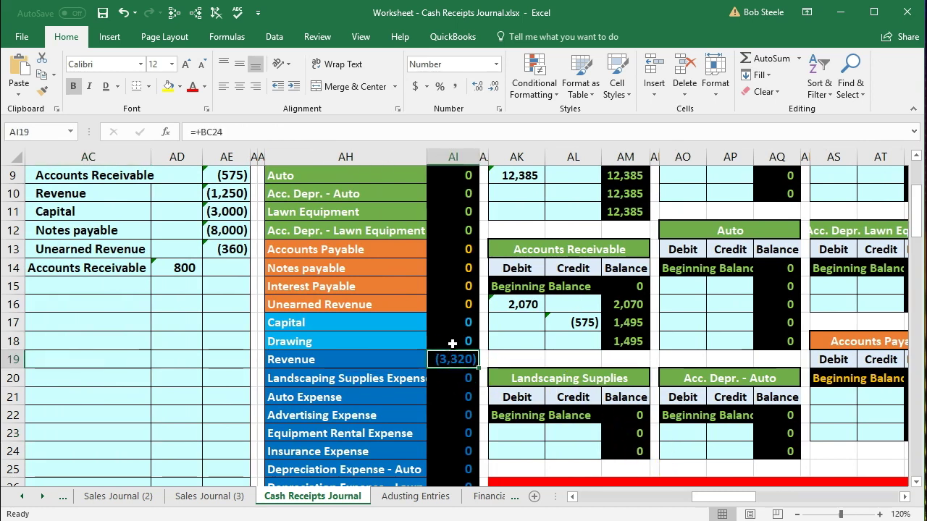
- Post the Capital credit from the 7/30 cash receipts entry by entering =AE11 in the Capital account's ledger credit cell BB9
scroll(294, 414, up, 1)
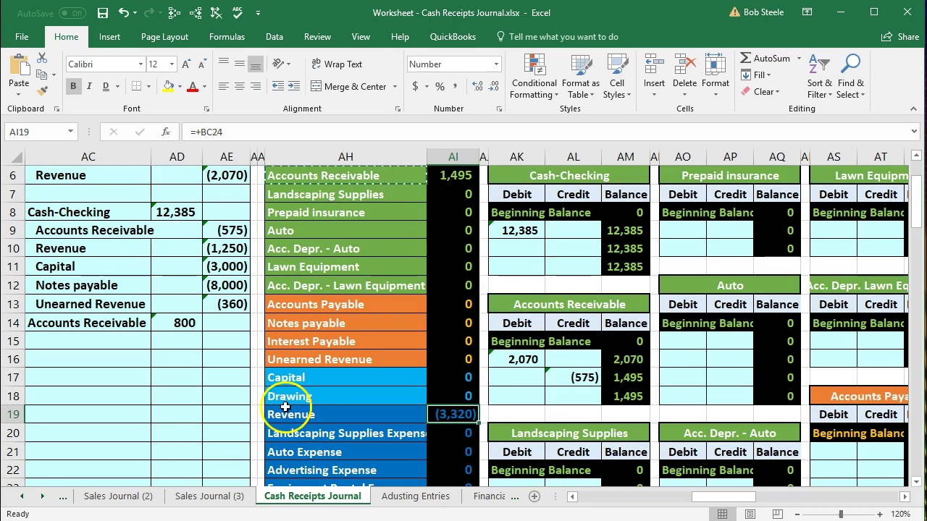
drag(119, 267, 218, 259)
drag(300, 373, 428, 374)
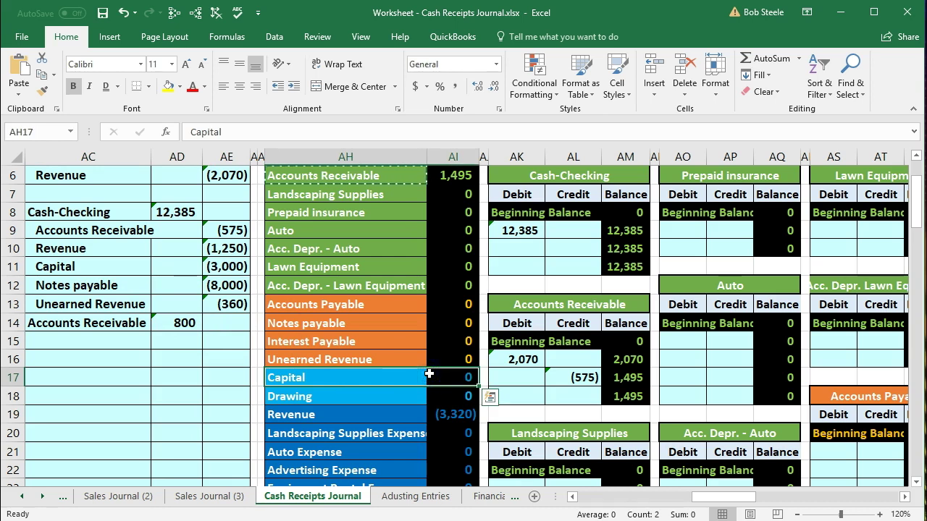
click(400, 312)
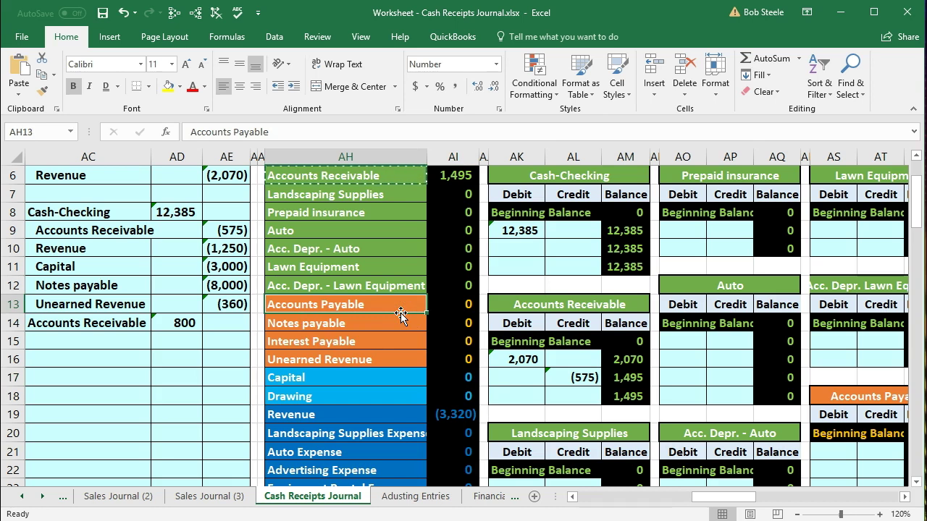
key(Right)
key(Right)
key(Right)
key(Right)
key(Right)
key(Right)
key(Right)
key(Right)
key(Right)
key(Right)
key(Right)
key(Right)
key(Right)
key(Right)
key(Right)
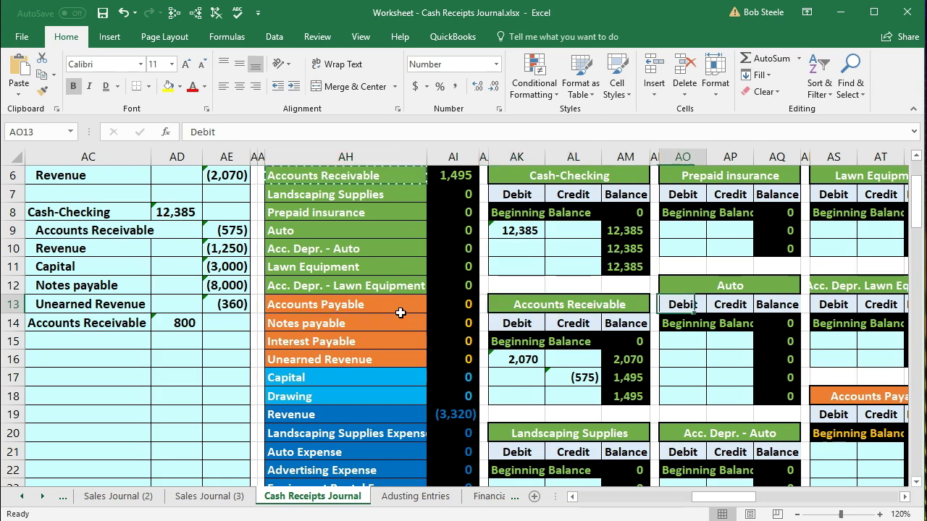
key(Right)
key(Right)
key(Right)
key(Right)
key(Right)
key(Right)
key(Right)
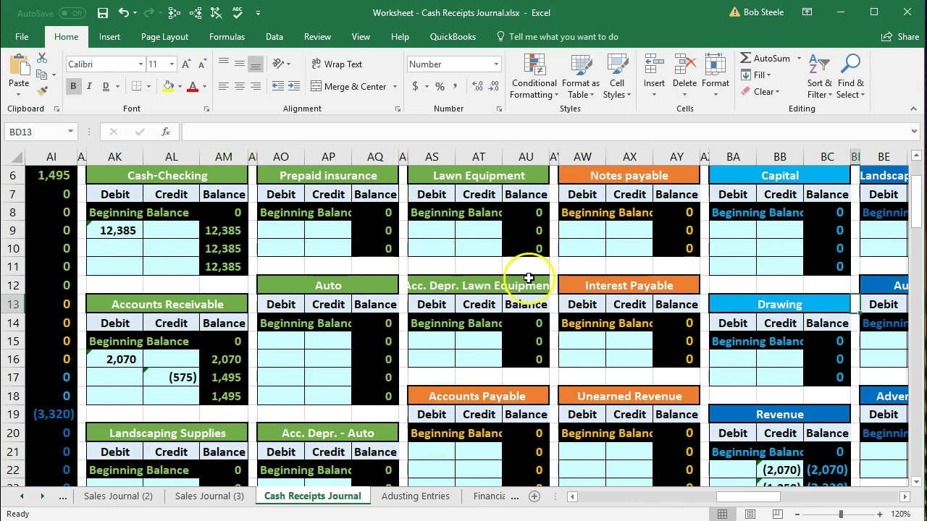
click(776, 230)
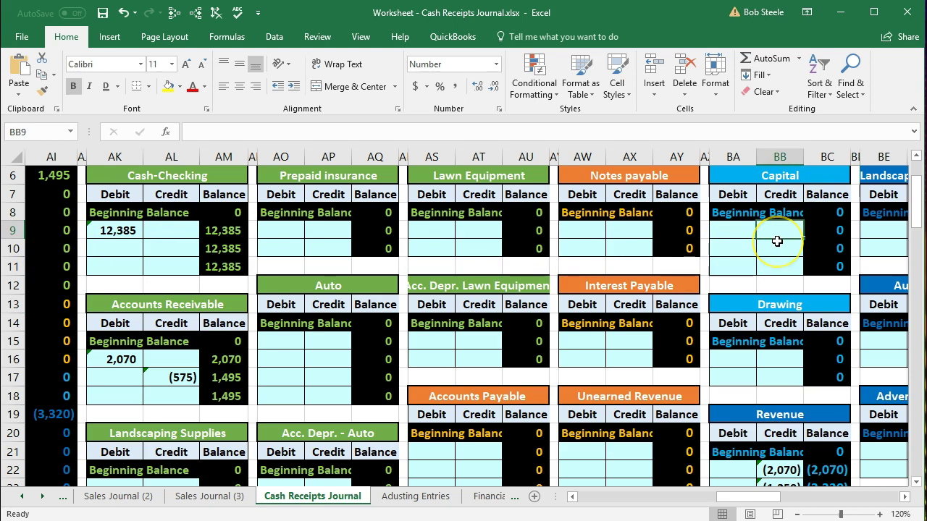
text(=)
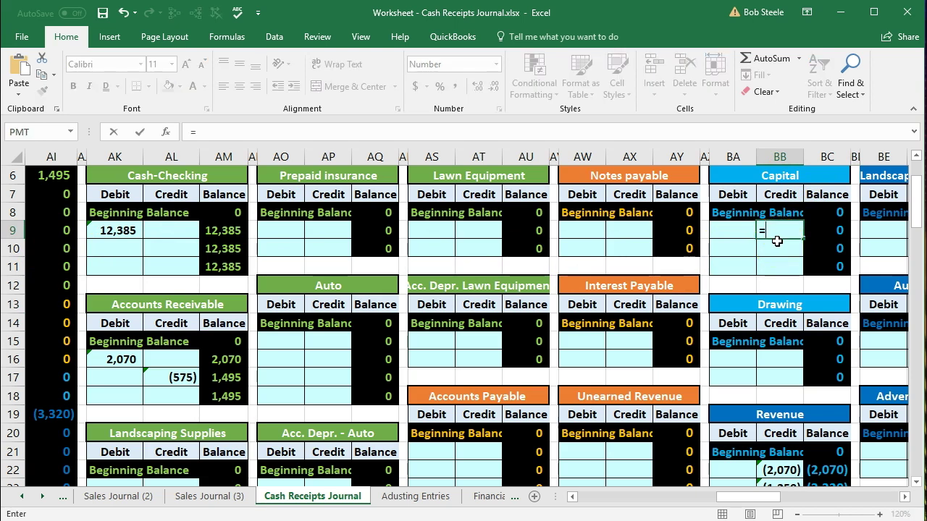
key(Left)
key(Left)
key(Left)
key(Left)
key(Left)
key(Left)
key(Left)
key(Left)
key(Left)
key(Left)
key(Left)
key(Left)
key(Left)
key(Left)
key(Left)
key(Left)
key(Left)
key(Left)
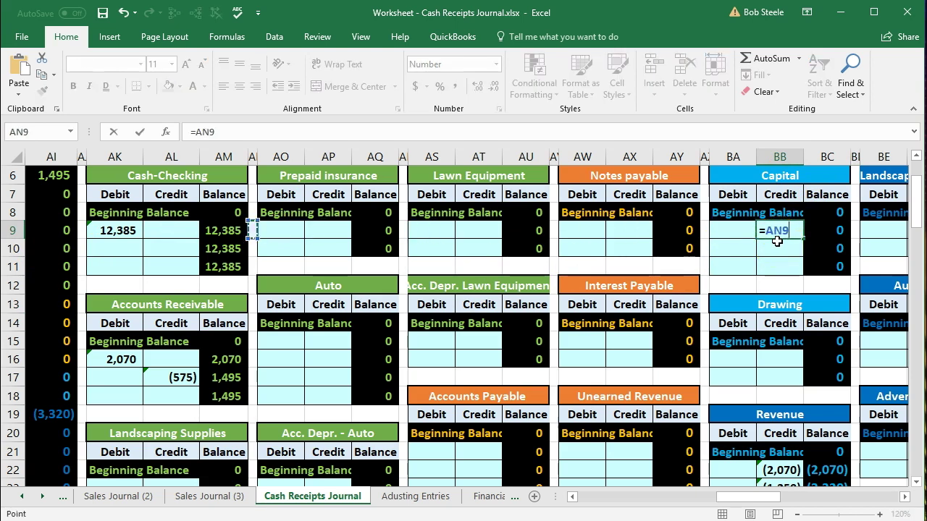
key(Left)
key(Left)
key(Left)
key(Left)
key(Left)
key(Left)
key(Left)
key(Left)
key(Left)
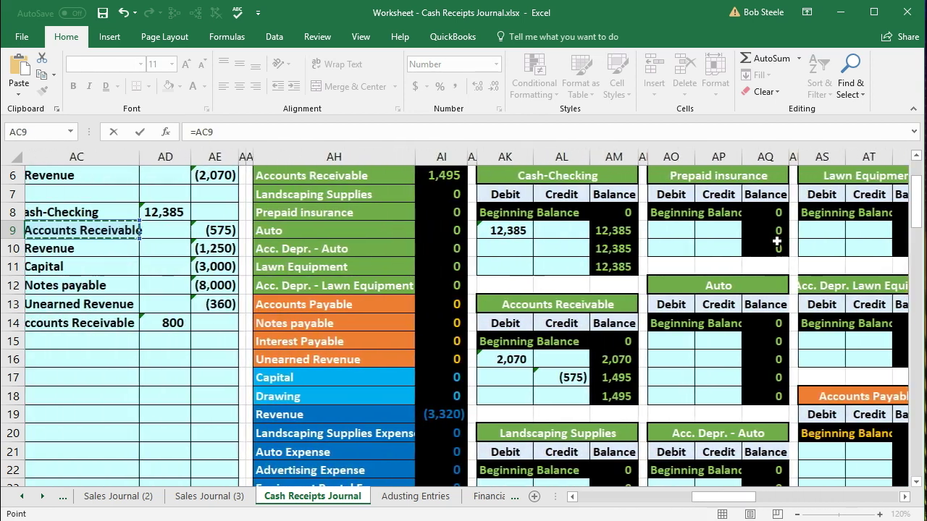
key(Down)
key(Down)
key(Right)
key(Right)
key(Right)
key(Right)
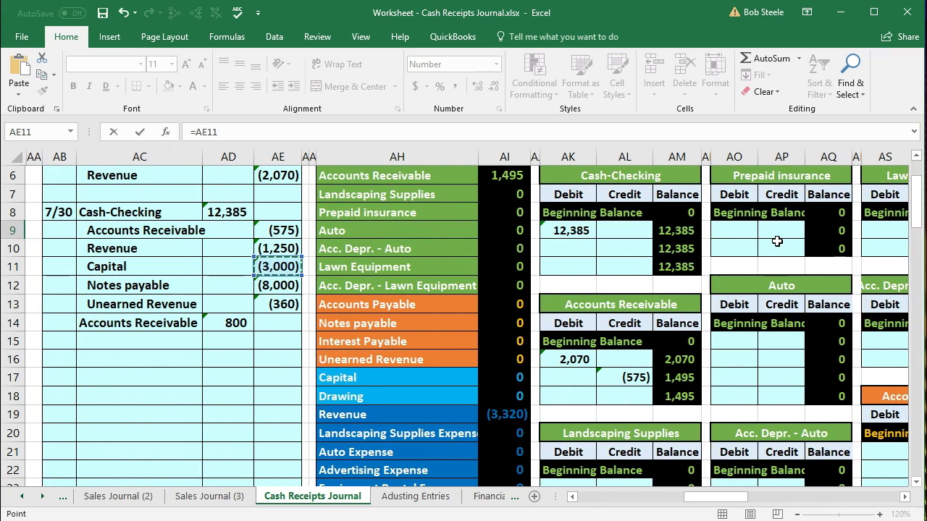
key(ctrl+Return)
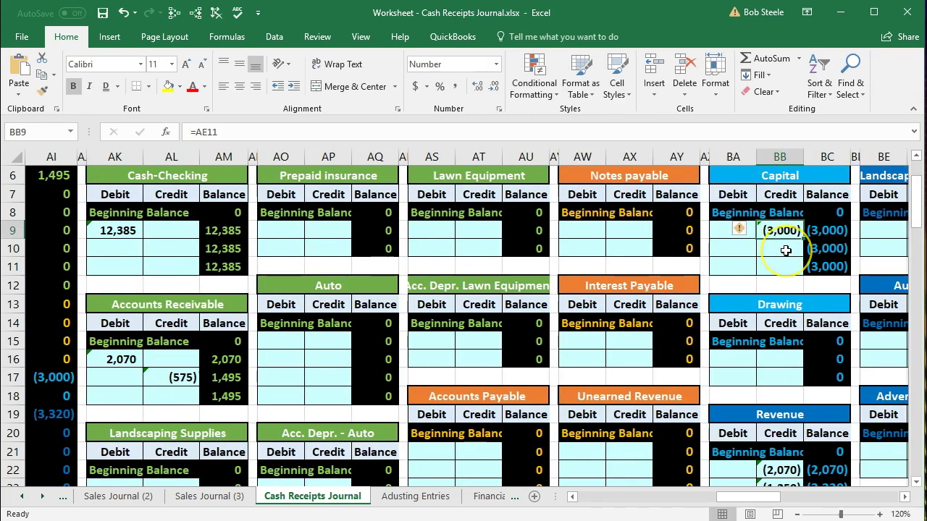
- Trace the Capital posting through its source reference in BB9, the Capital amount in the trial balance and the debits-minus-credits total in AI28
double_click(784, 230)
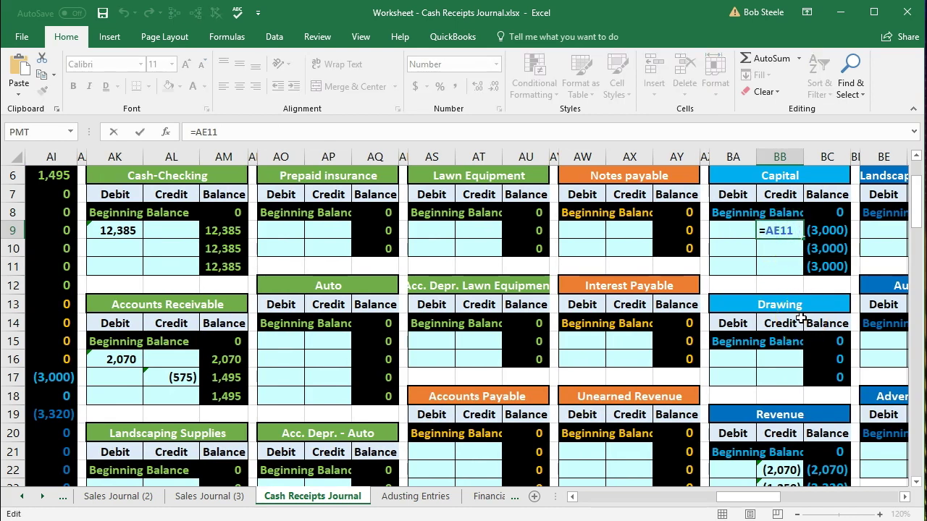
key(Return)
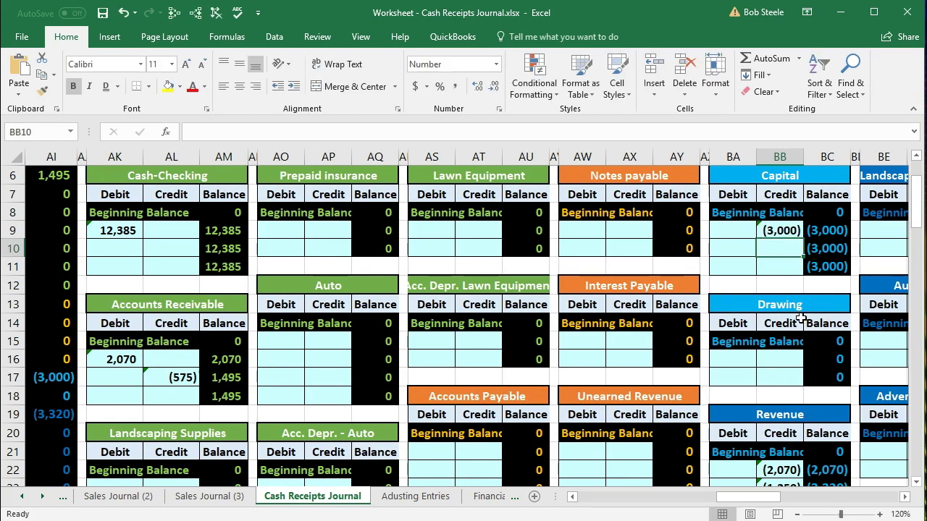
key(Left)
key(Left)
key(Left)
key(Left)
key(Left)
key(Left)
key(Left)
key(Left)
key(Left)
key(Left)
key(Left)
key(Left)
key(Left)
key(Left)
key(Left)
key(Left)
key(Left)
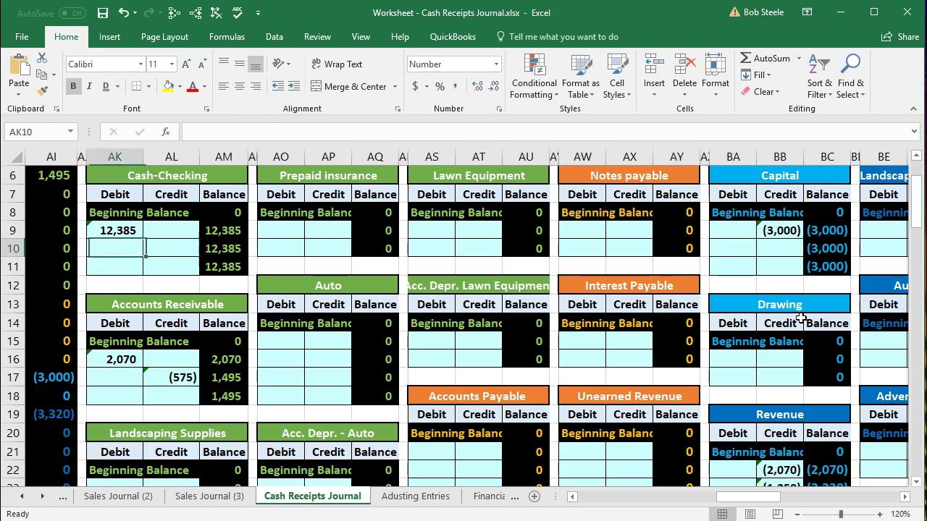
key(Left)
key(Left)
key(Left)
key(Left)
key(Left)
key(Left)
key(Left)
key(Left)
key(Left)
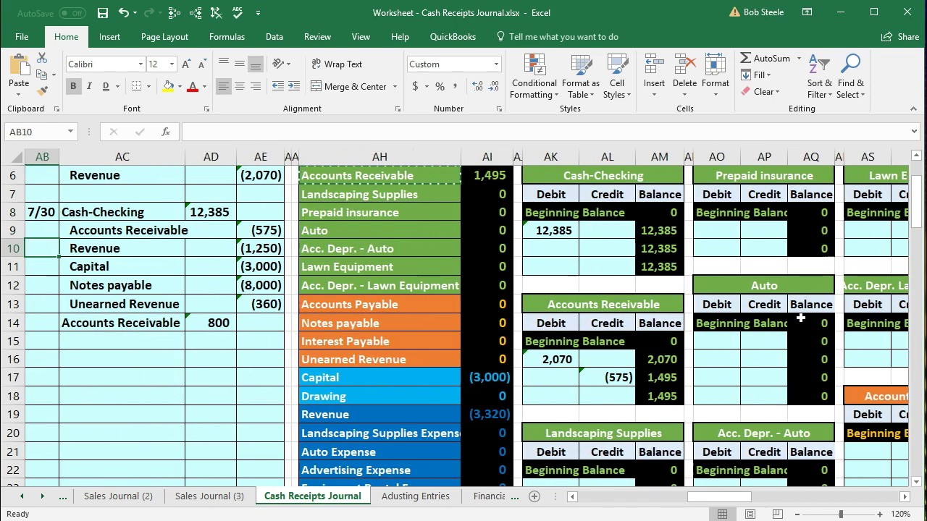
click(488, 377)
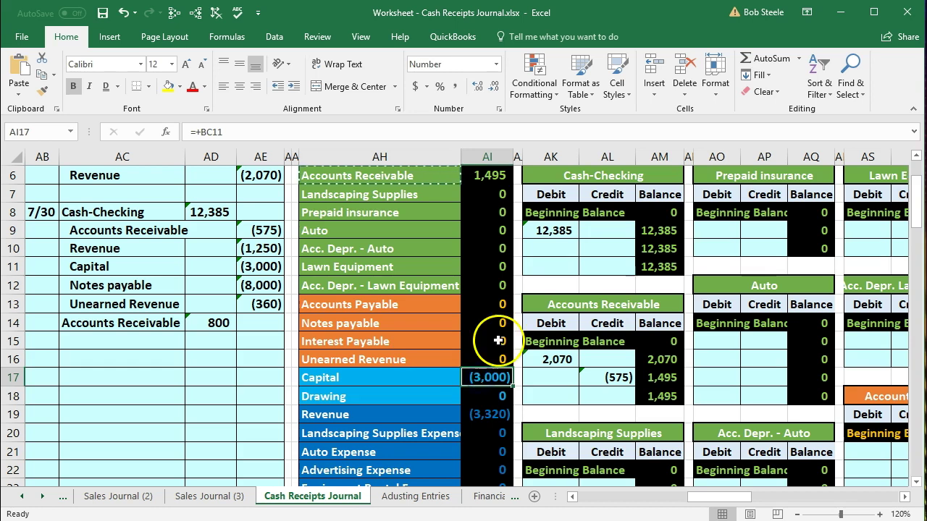
scroll(498, 340, down, 2)
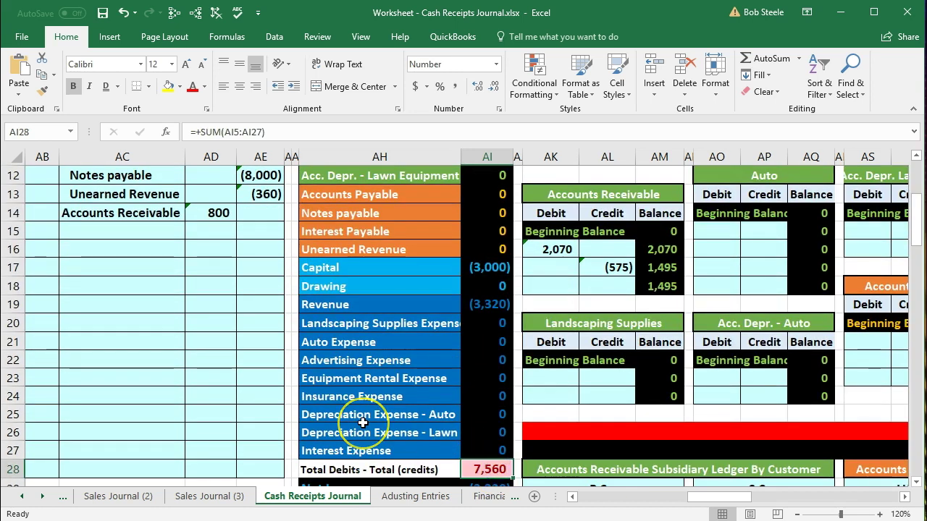
- Post the Notes payable credit from the 7/30 cash receipts entry by entering =AE12 in the Notes payable account's ledger credit cell AX9
scroll(362, 423, up, 1)
drag(97, 229, 481, 266)
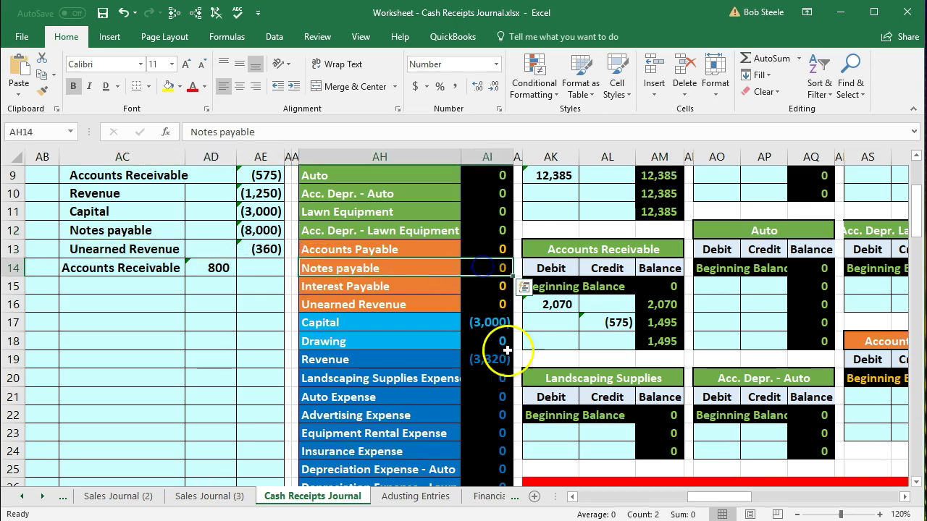
scroll(507, 355, up, 1)
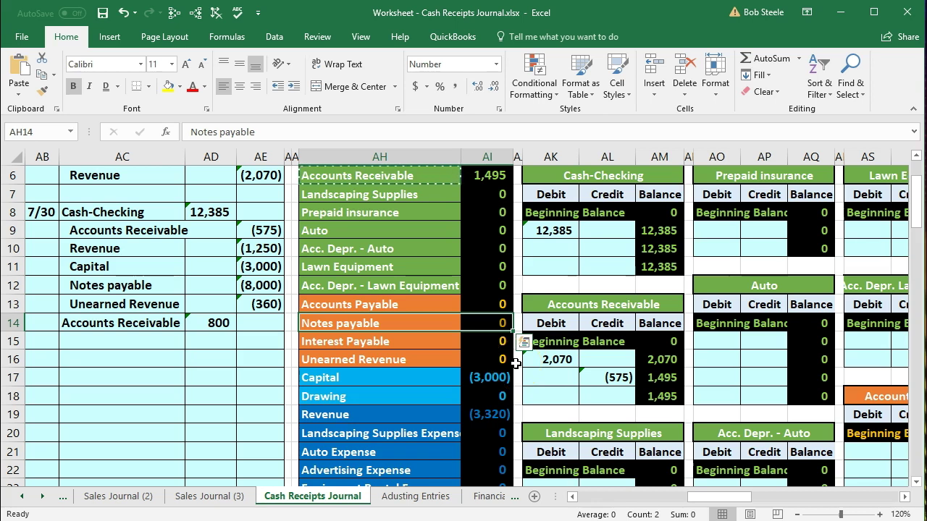
key(Right)
key(Right)
key(Right)
key(Right)
key(Right)
key(Right)
key(Right)
key(Right)
key(Right)
key(Right)
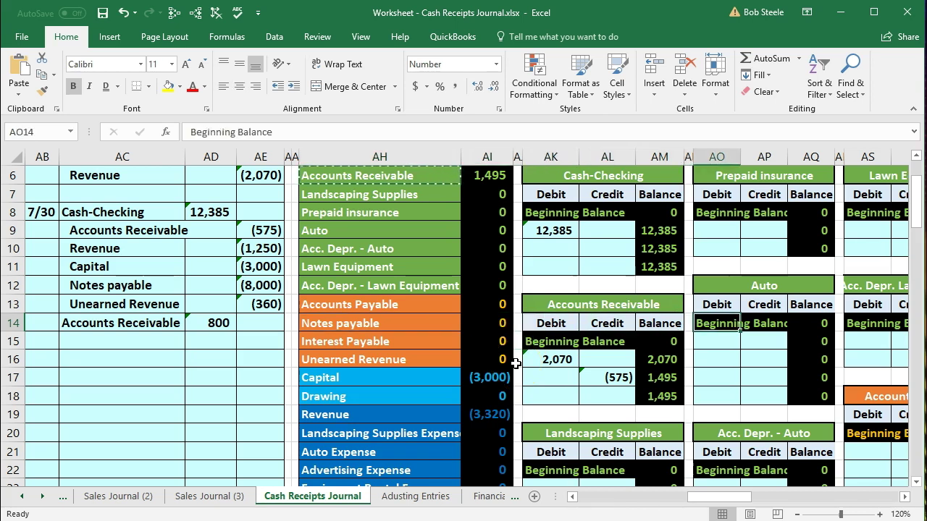
key(Right)
key(Right)
key(Right)
key(Right)
key(Right)
key(Right)
key(Right)
key(Right)
key(Right)
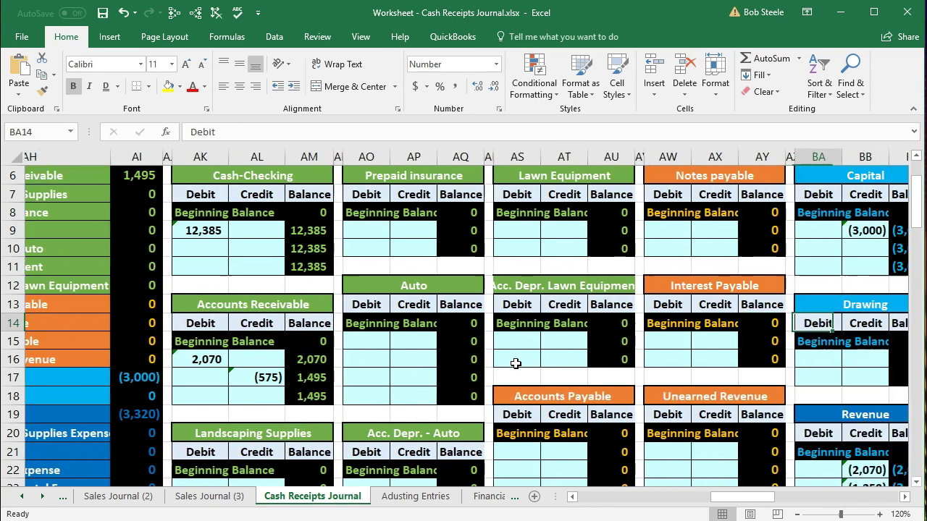
scroll(515, 363, down, 1)
scroll(528, 372, up, 2)
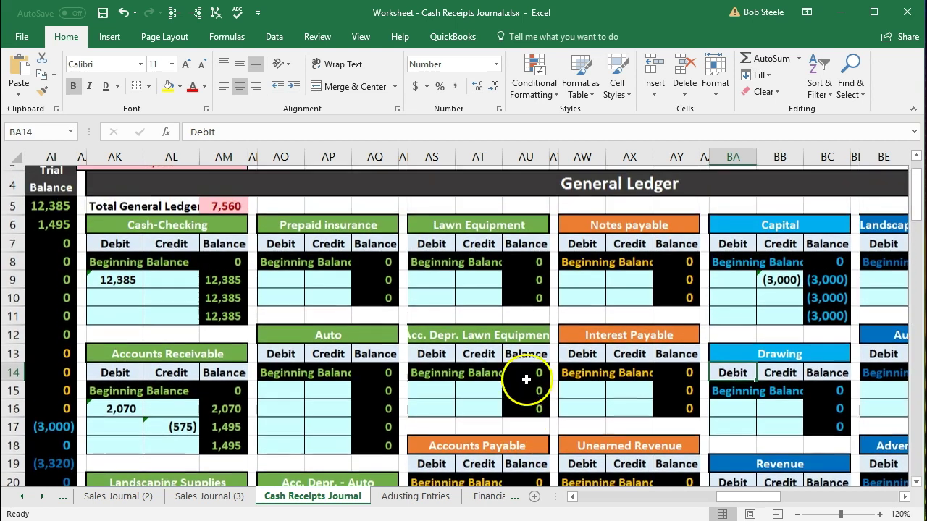
click(580, 297)
click(624, 297)
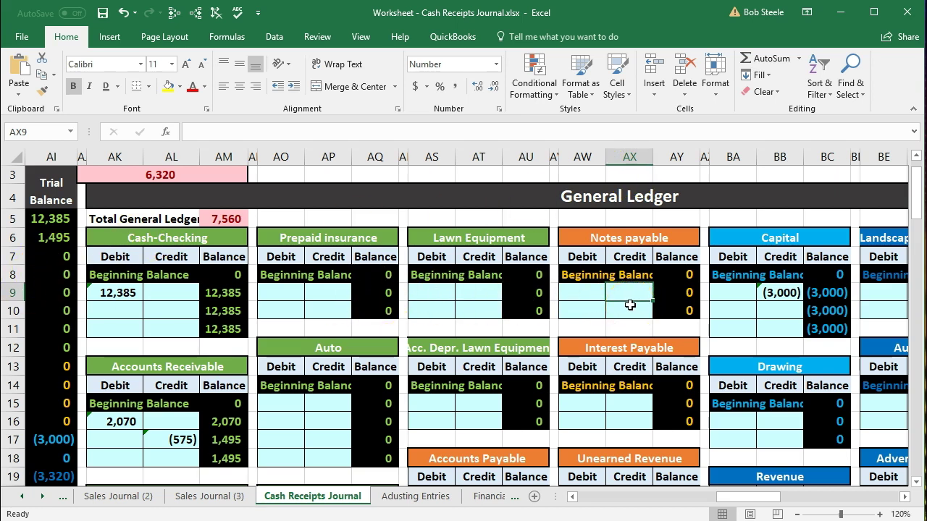
text(=)
key(Left)
key(Left)
key(Left)
key(Left)
key(Left)
key(Left)
key(Left)
key(Left)
key(Left)
key(Left)
key(Left)
key(Left)
key(Left)
key(Left)
key(Left)
key(Left)
key(Left)
key(Left)
key(Left)
key(Left)
key(Left)
key(Left)
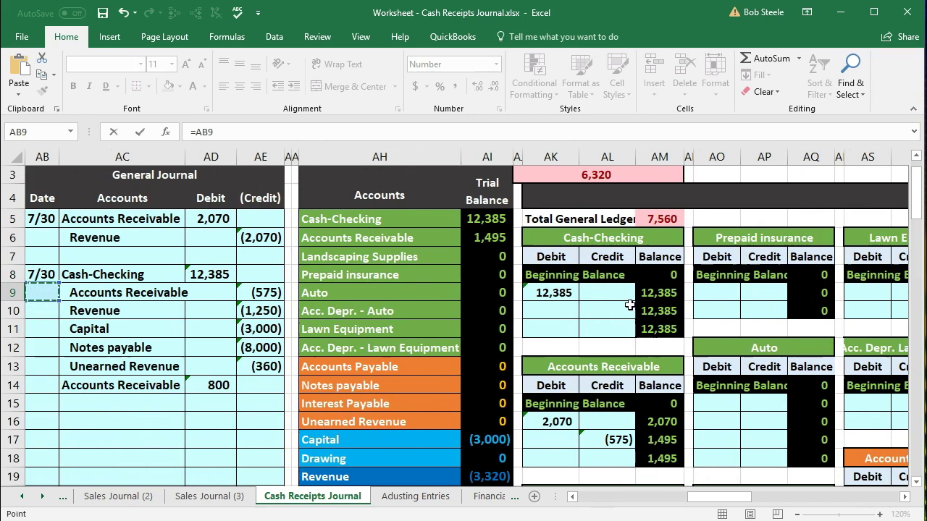
key(Down)
key(Down)
key(Down)
key(Right)
key(Right)
key(Right)
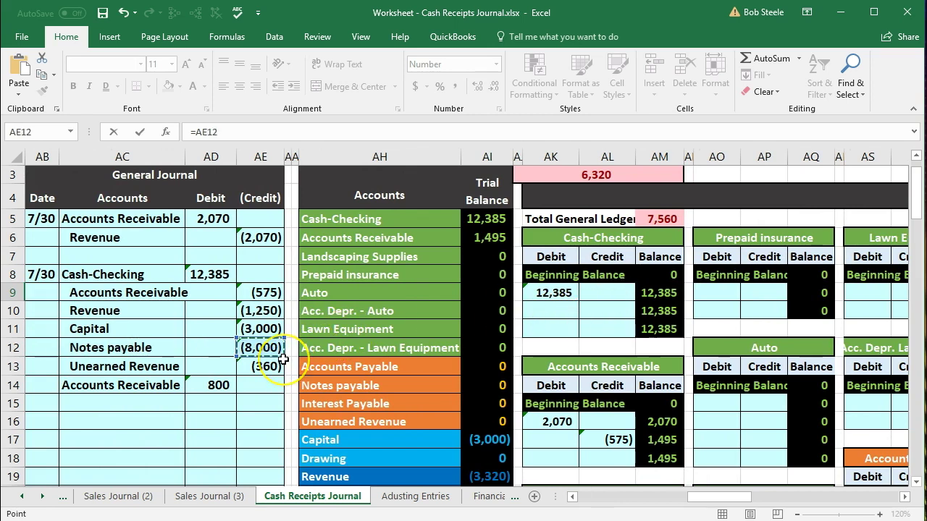
key(Return)
- Check the Notes payable account's running balance in AY10 and the source reference of the posting in AX9
key(Right)
key(Right)
key(Right)
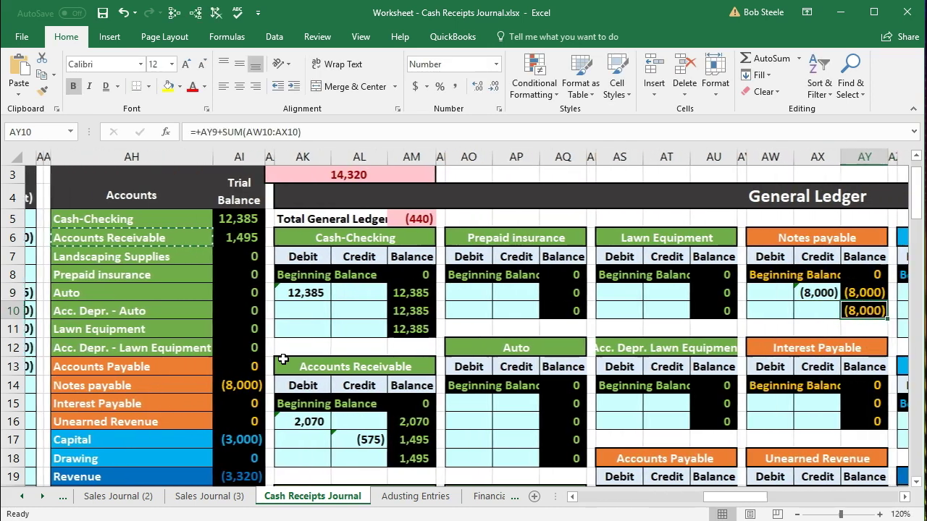
click(611, 293)
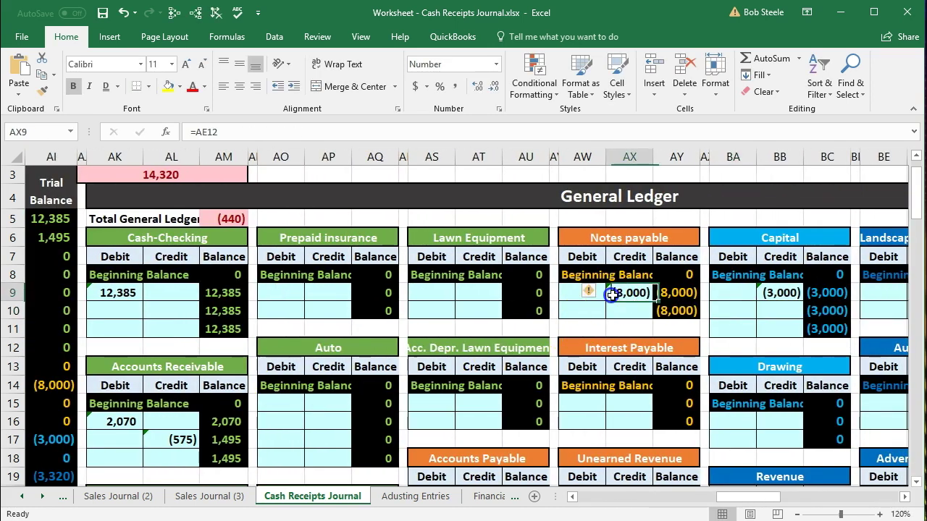
click(658, 312)
click(635, 292)
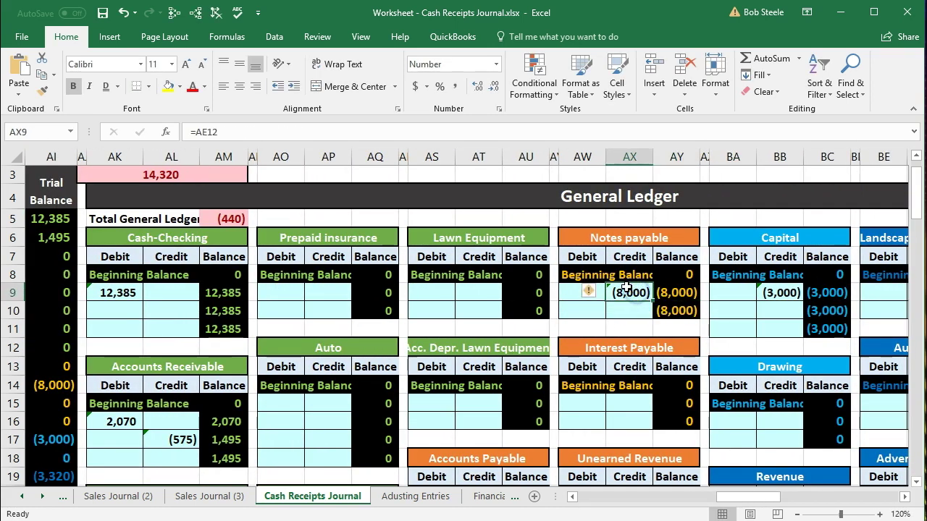
double_click(624, 290)
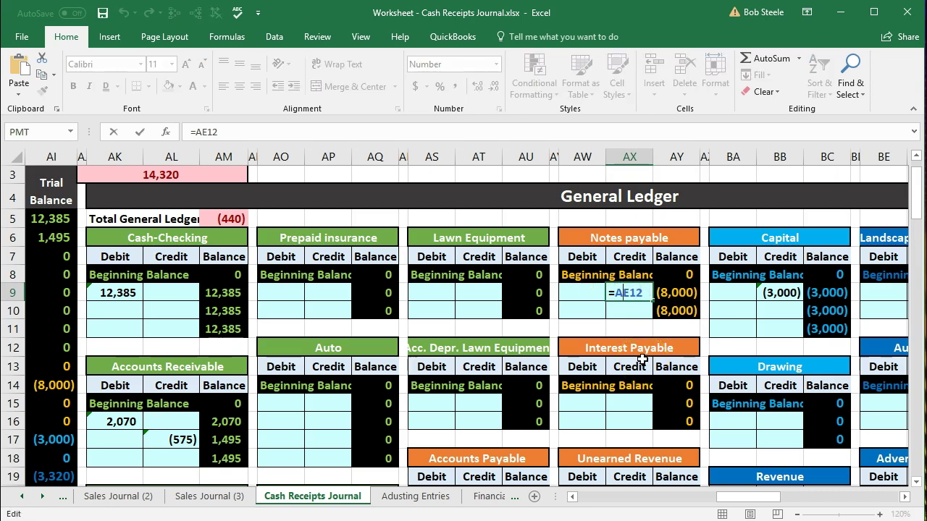
key(Return)
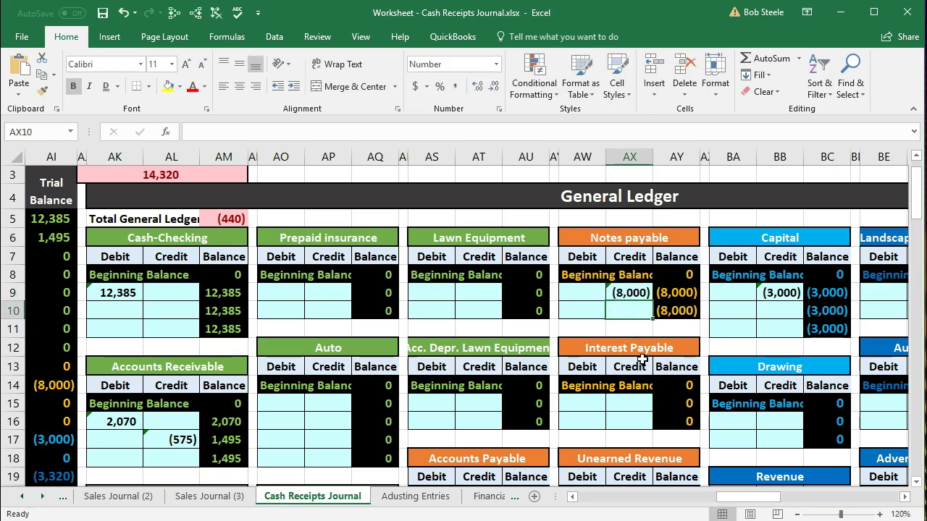
- Check the Notes payable amount in the trial balance cell AI14
key(Left)
key(Left)
key(Left)
key(Left)
key(Left)
key(Left)
key(Left)
key(Left)
key(Left)
key(Left)
key(Left)
key(Left)
key(Left)
key(Left)
key(Left)
key(Left)
key(Left)
key(Left)
key(Left)
key(Left)
key(Left)
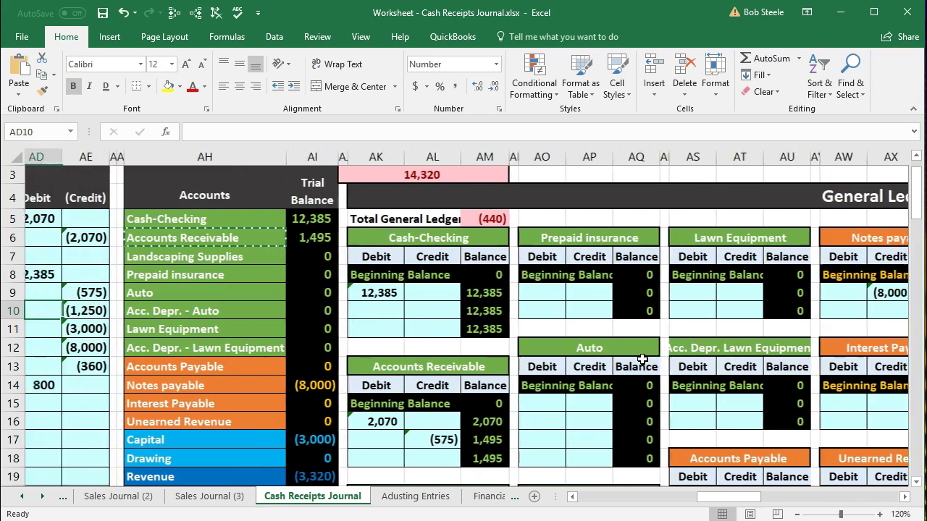
click(440, 385)
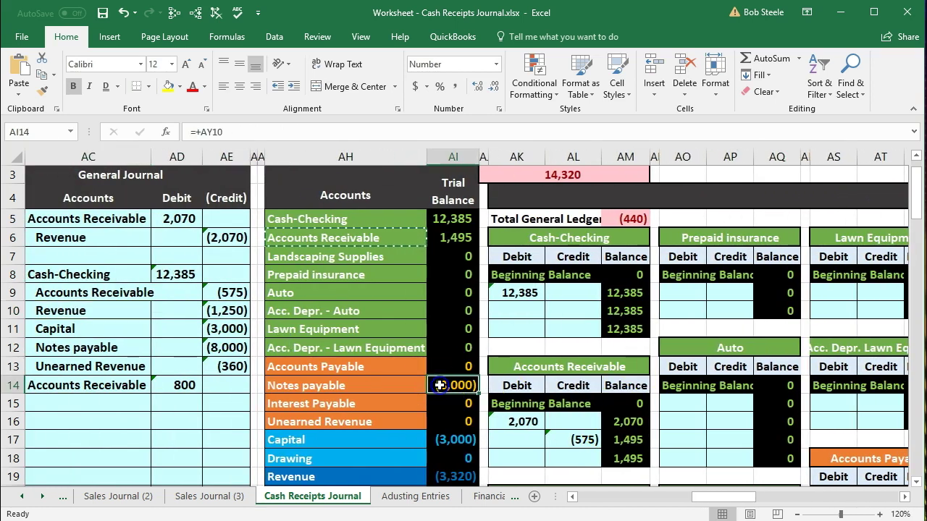
- Post the Unearned Revenue credit from the 7/30 cash receipts entry by entering =AE13 in the Unearned Revenue account's ledger credit cell AX21
drag(67, 368, 214, 370)
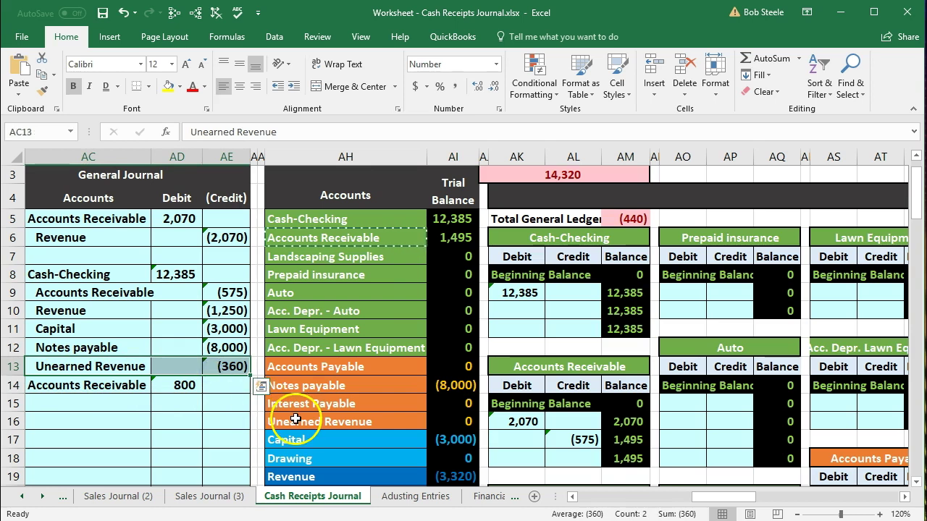
click(267, 420)
drag(427, 415, 429, 418)
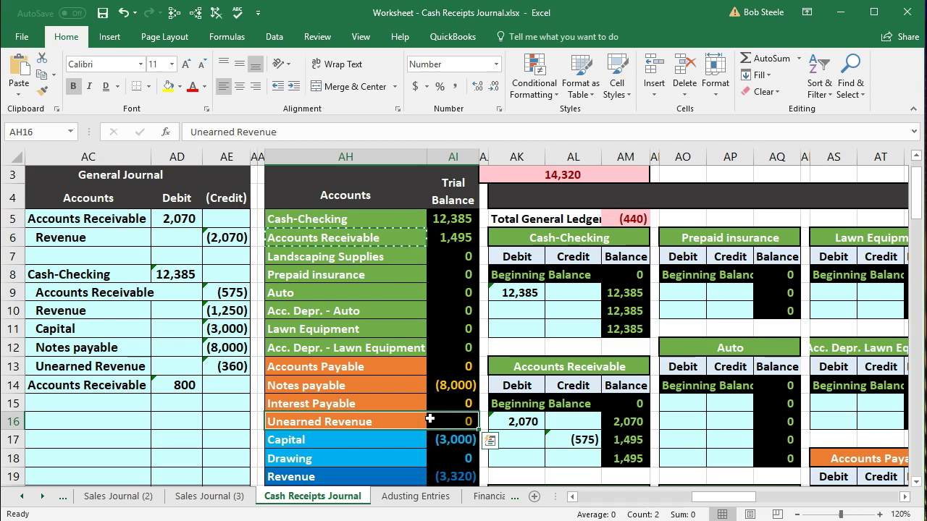
key(Right)
key(Right)
key(Right)
key(Right)
key(Right)
key(Right)
key(Right)
key(Right)
key(Right)
key(Right)
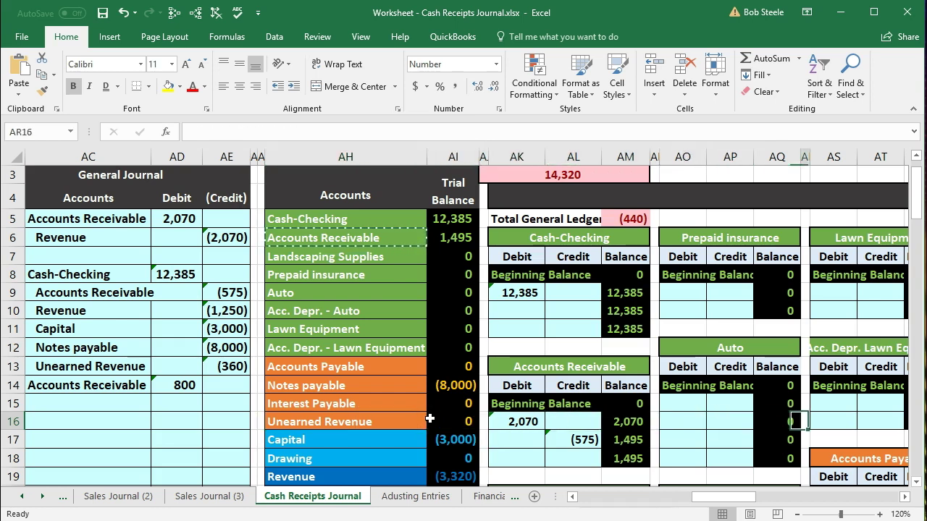
key(Right)
key(Right)
key(Right)
key(Right)
key(Right)
key(Right)
key(Right)
key(Right)
key(Right)
key(Right)
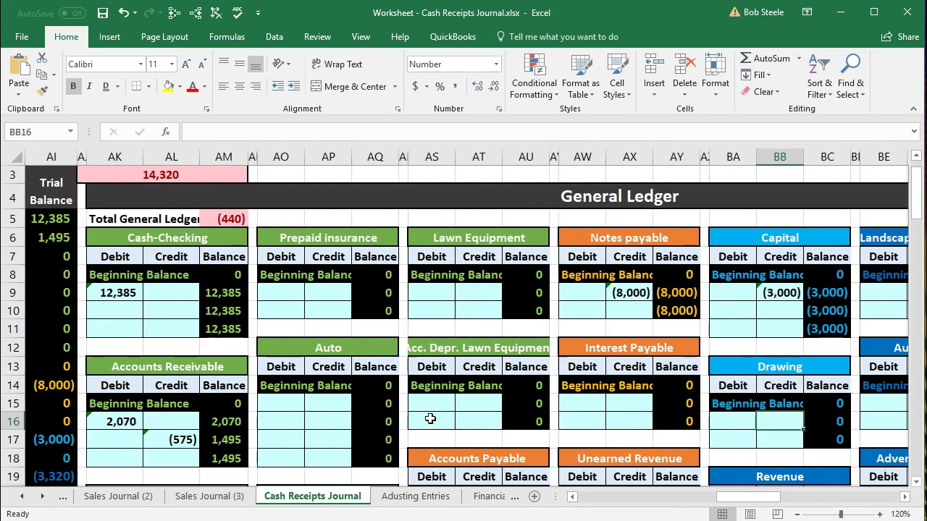
scroll(525, 422, down, 2)
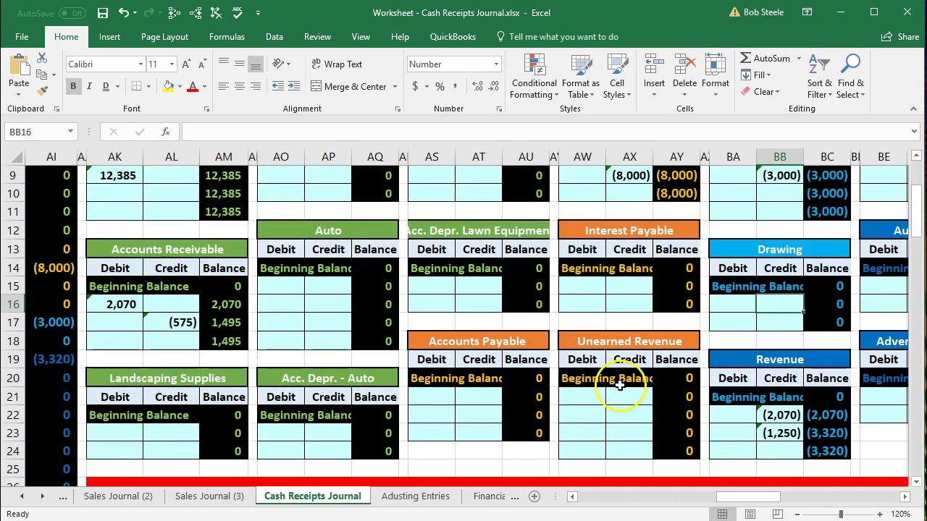
click(621, 390)
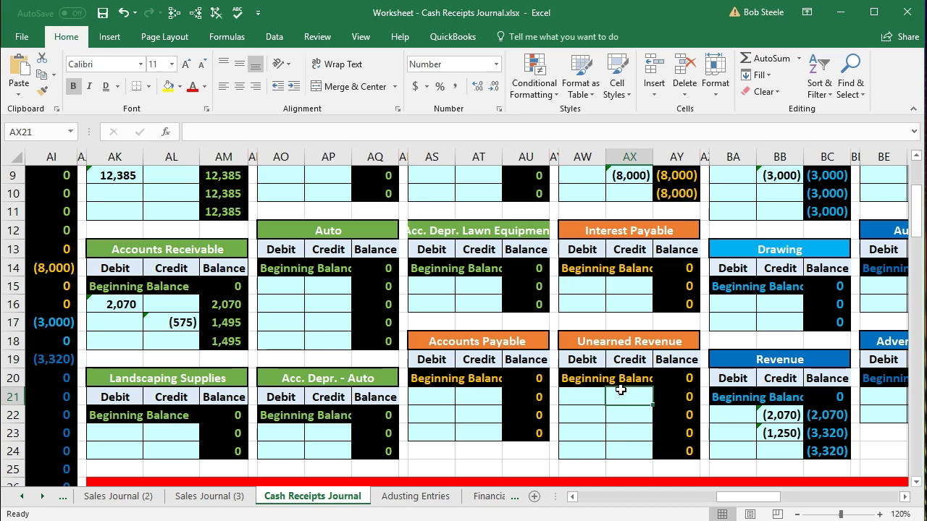
text(=)
key(Left)
key(Left)
key(Left)
key(Left)
key(Left)
key(Left)
key(Left)
key(Left)
key(Left)
key(Left)
key(Left)
key(Left)
key(Left)
key(Left)
key(Left)
key(Left)
key(Left)
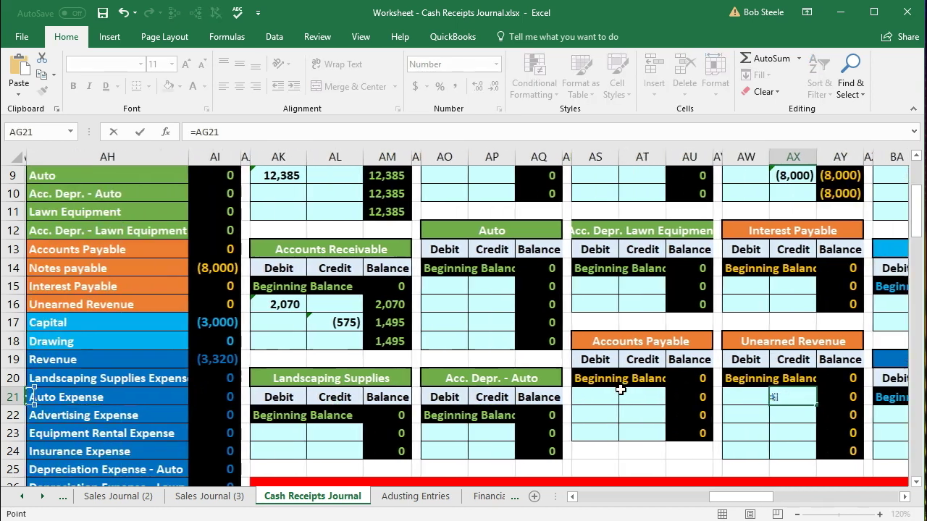
key(Left)
key(Left)
key(Left)
key(Left)
key(Left)
key(Up)
key(Up)
key(Up)
key(Up)
key(Up)
key(Up)
key(Up)
key(Up)
key(Right)
key(Right)
key(Right)
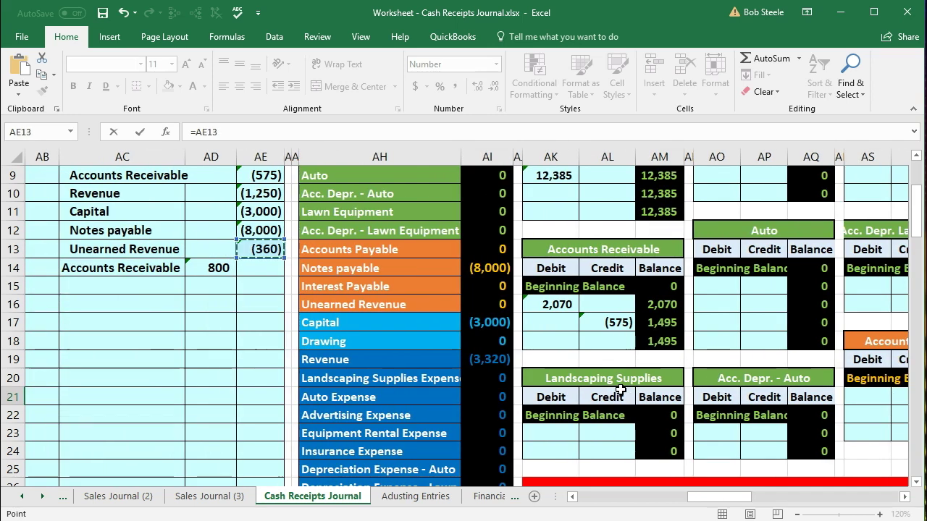
key(Tab)
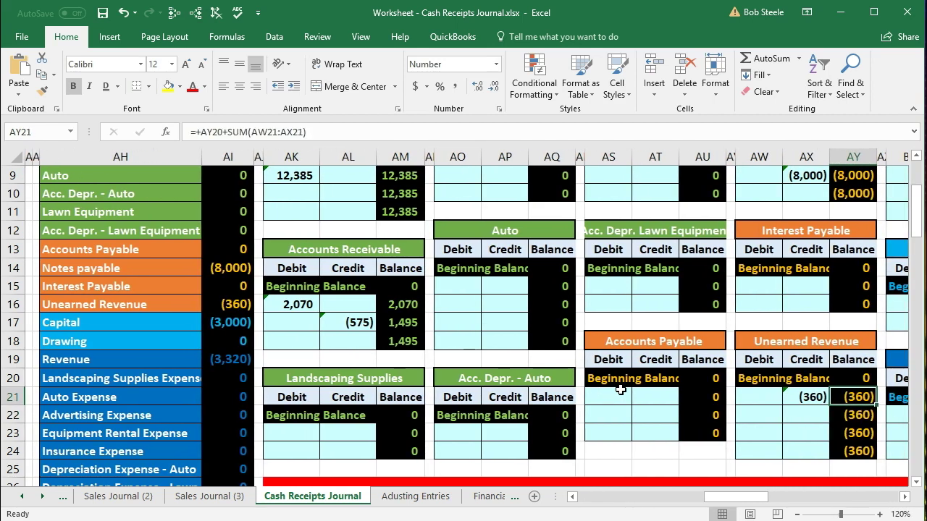
- Check the Unearned Revenue amount in the trial balance cell AI16
key(Left)
key(Left)
key(Left)
key(Left)
key(Left)
key(Left)
key(Left)
key(Left)
key(Left)
key(Left)
key(Left)
key(Left)
key(Left)
key(Left)
key(Left)
key(Left)
key(Left)
key(Left)
key(Left)
key(Left)
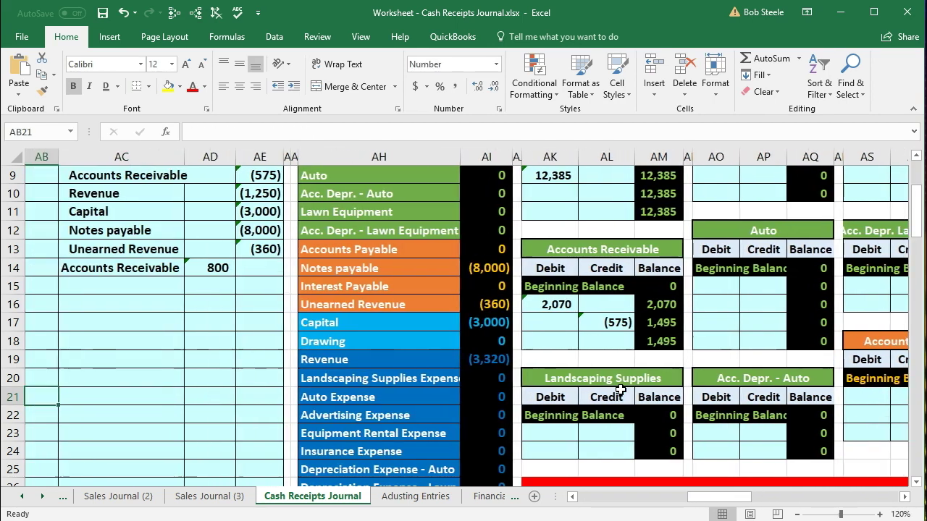
click(506, 305)
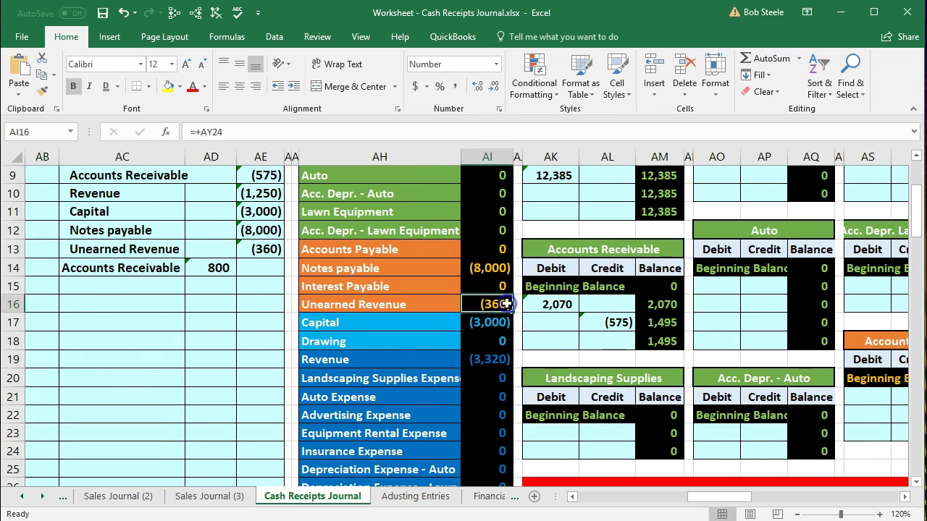
- Post the Accounts Receivable debit from the 7/30 cash receipts entry by entering =AD14 in the Accounts Receivable account's ledger debit cell AK18
drag(128, 268, 190, 270)
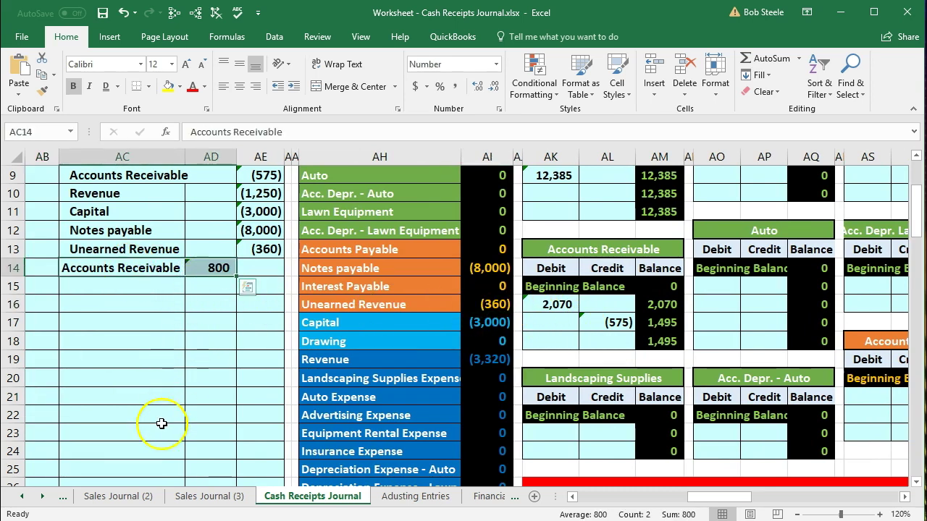
scroll(159, 423, up, 1)
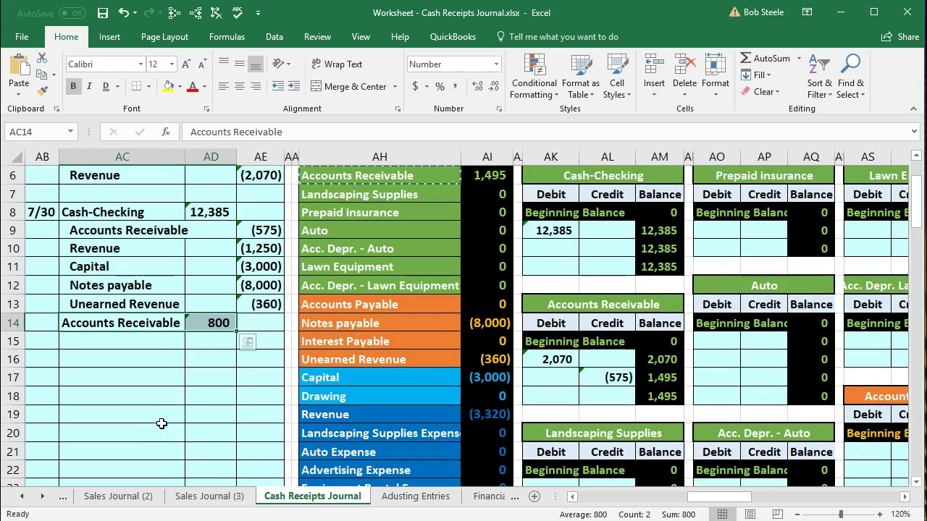
scroll(161, 424, up, 1)
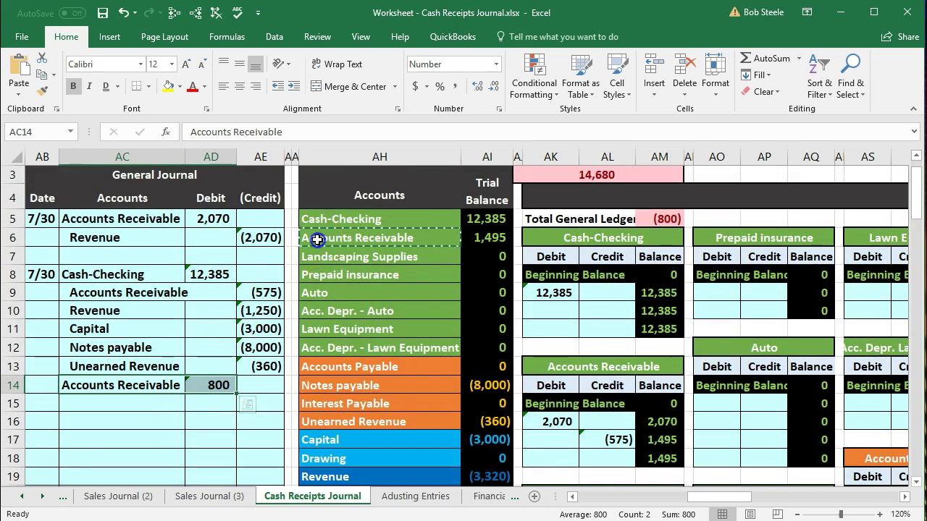
click(452, 240)
drag(453, 241, 466, 240)
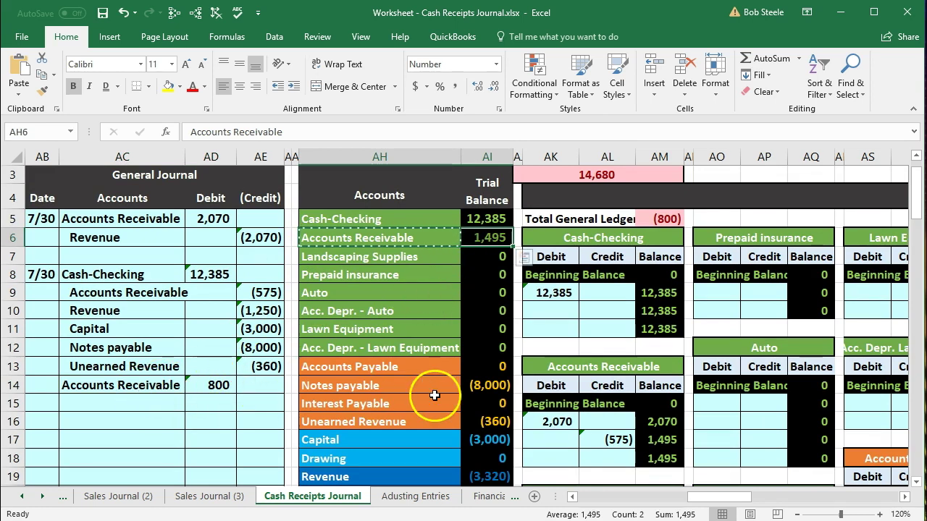
scroll(574, 376, down, 1)
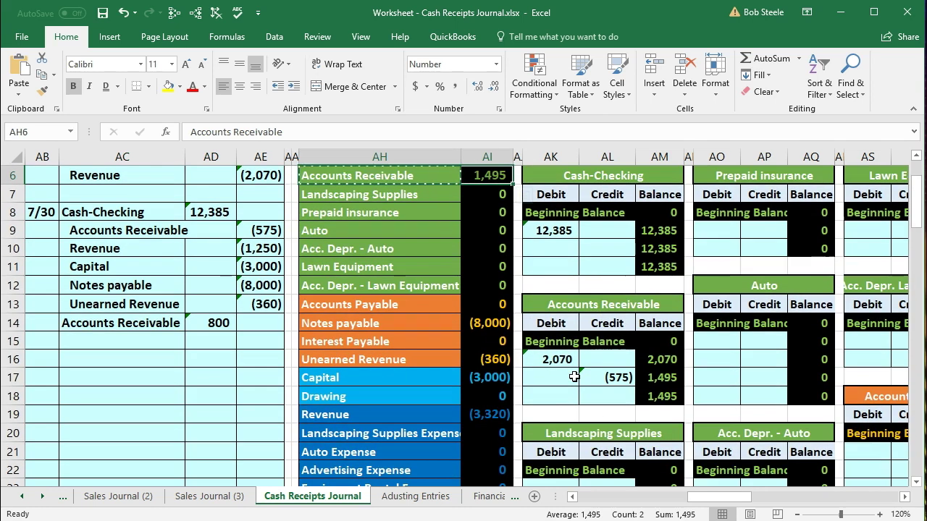
click(559, 396)
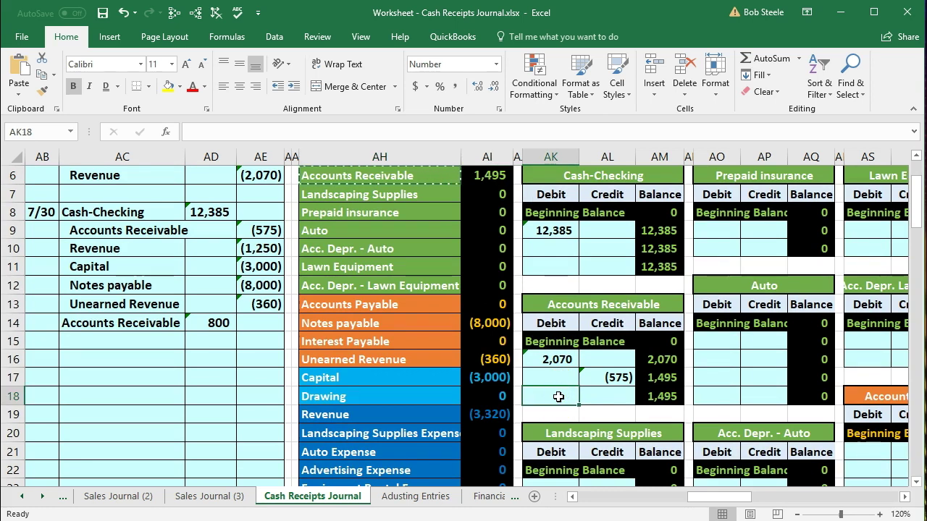
text(=)
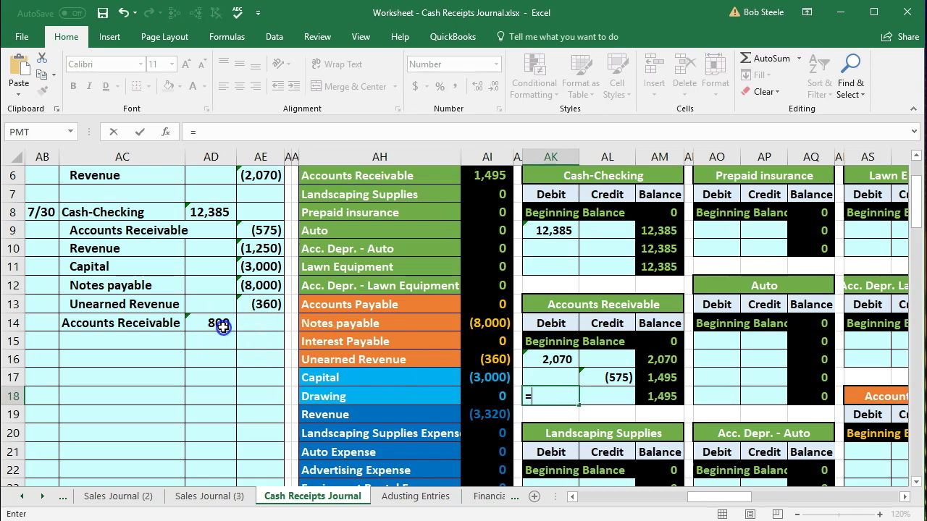
click(222, 326)
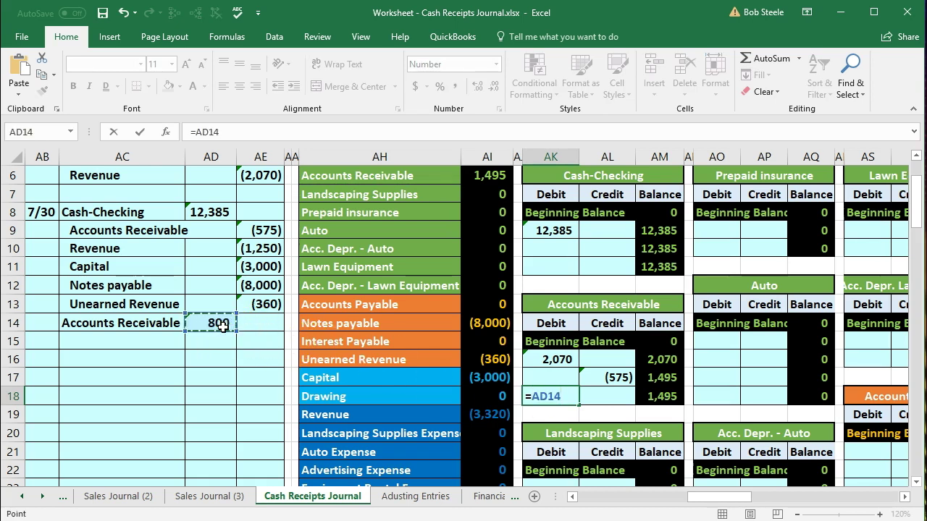
key(Return)
- Check the source reference of the Accounts Receivable debit posting in AK18 and the account's running balance in AM18
click(550, 396)
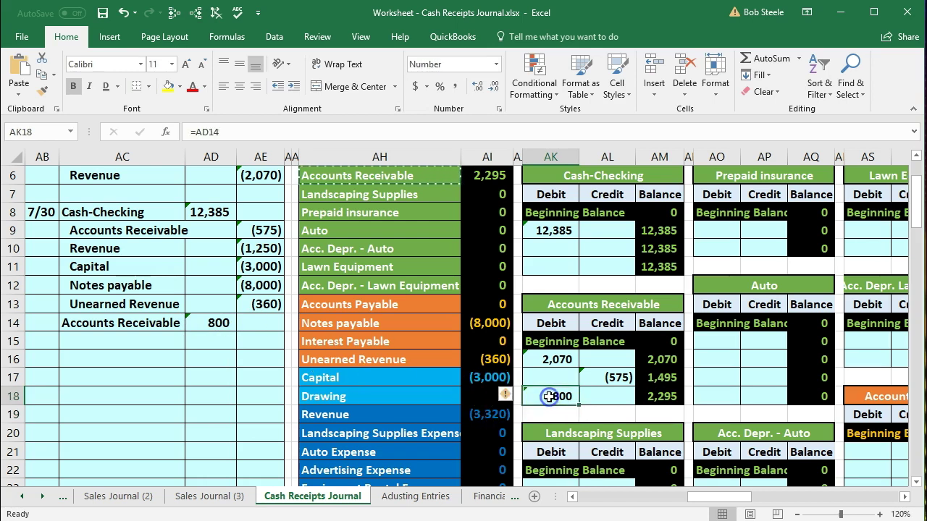
double_click(550, 396)
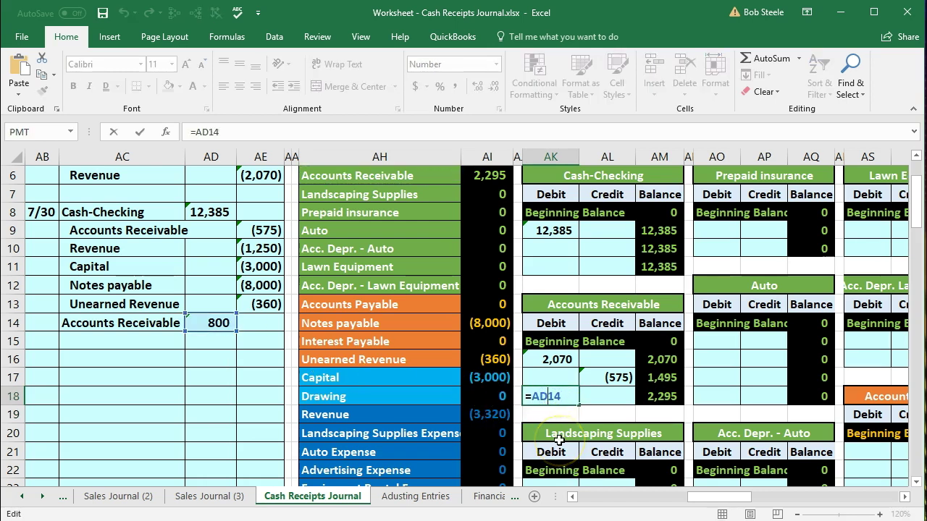
key(Return)
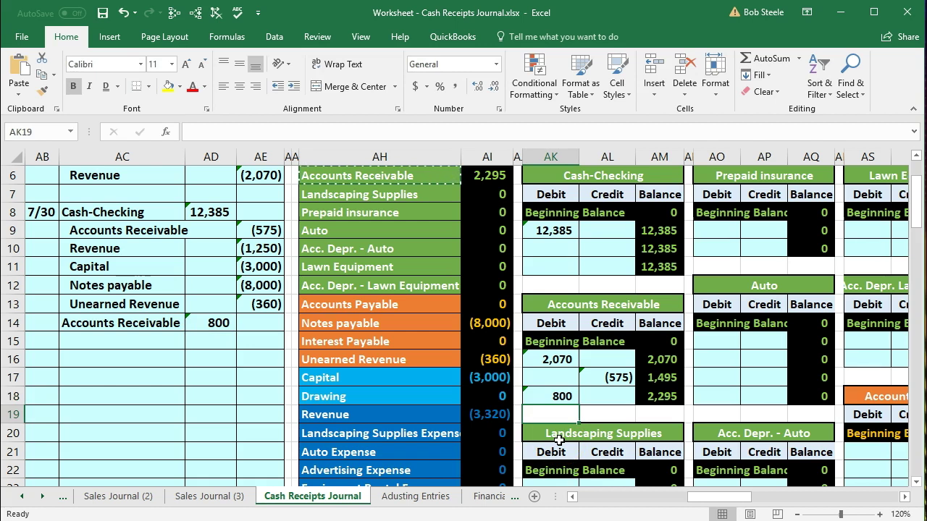
click(678, 391)
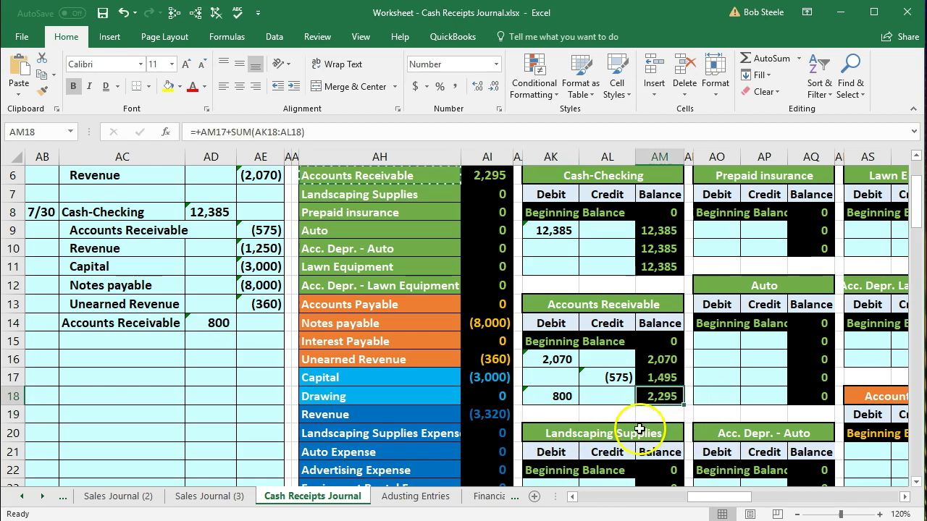
- Check the Accounts Receivable amount in trial balance cell AI6 and the debits-minus-credits total in AI28
scroll(579, 376, up, 1)
click(486, 238)
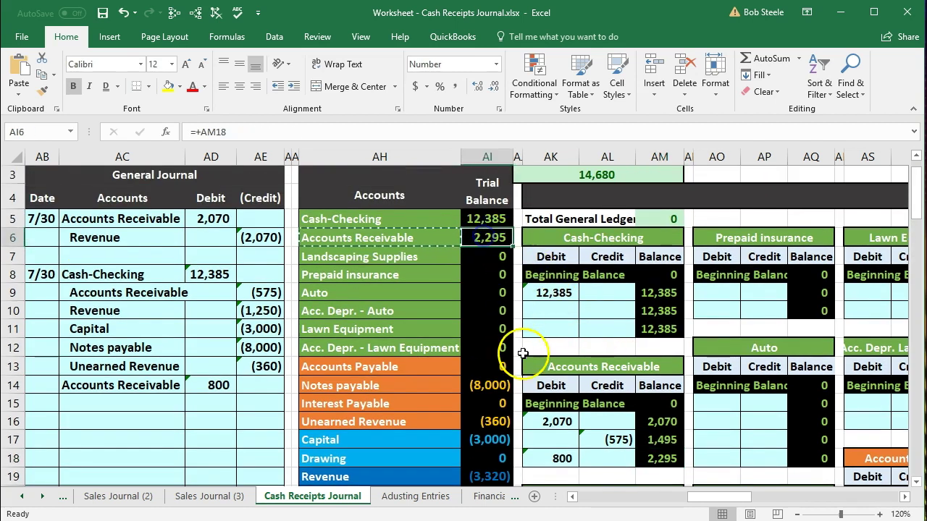
scroll(523, 353, down, 3)
click(493, 468)
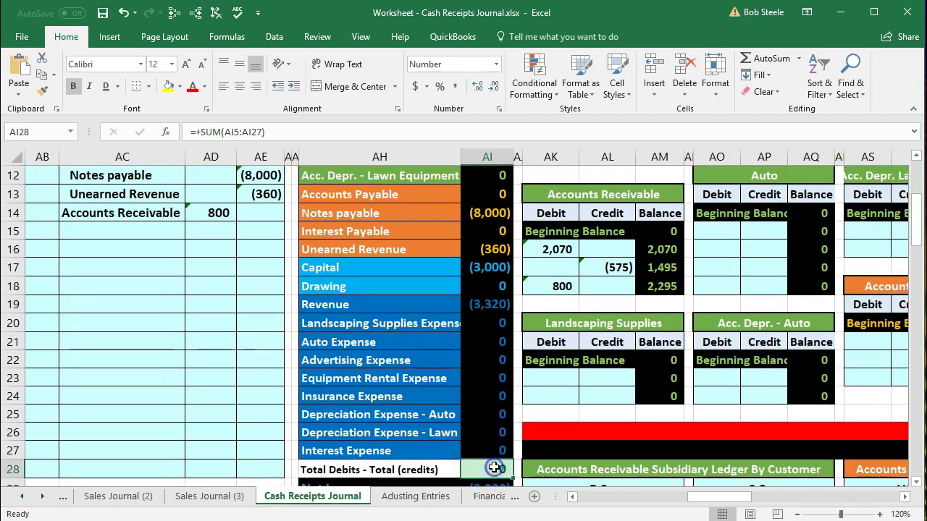
scroll(499, 468, up, 3)
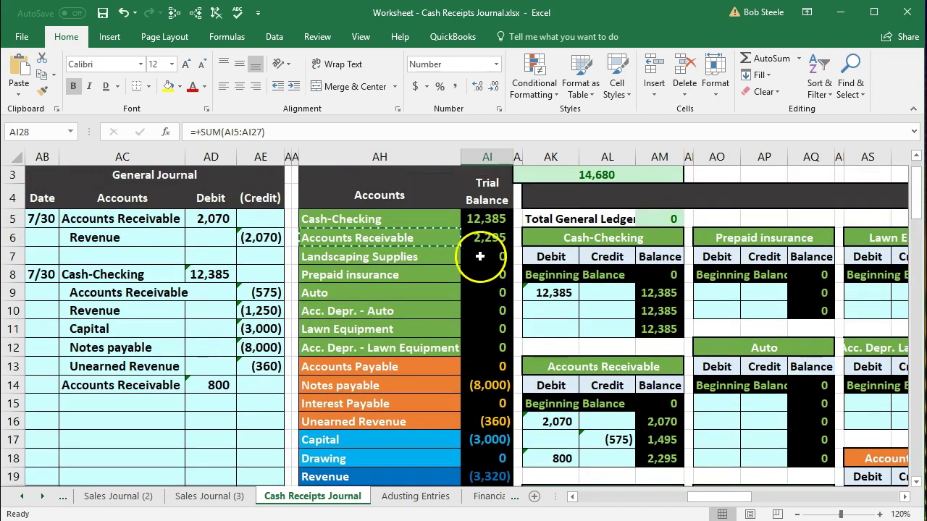
- Review the trial balance amounts account by account from Cash-Checking down to Auto Expense
click(478, 221)
key(Down)
key(Down)
key(Down)
key(Down)
key(Down)
key(Down)
key(Down)
key(Down)
key(Down)
key(Down)
key(Down)
key(Down)
key(Down)
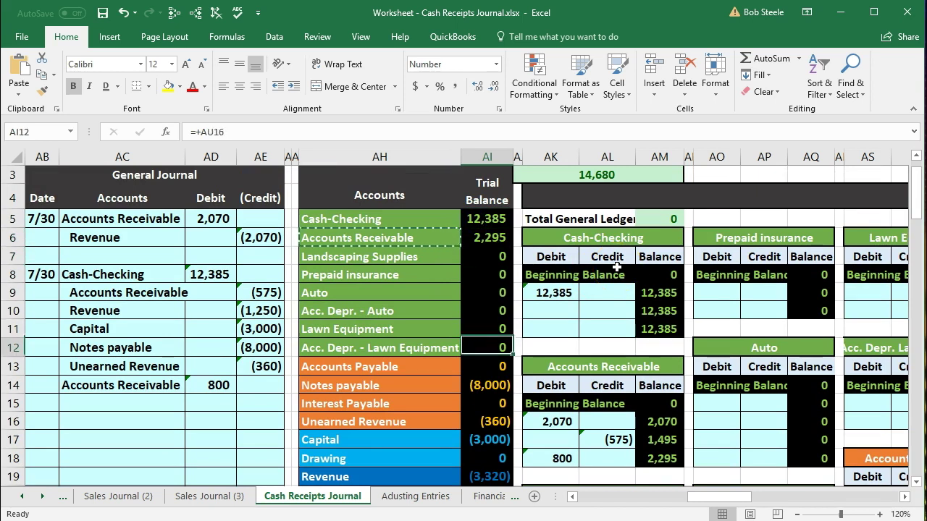
key(Down)
key(Down)
key(Down)
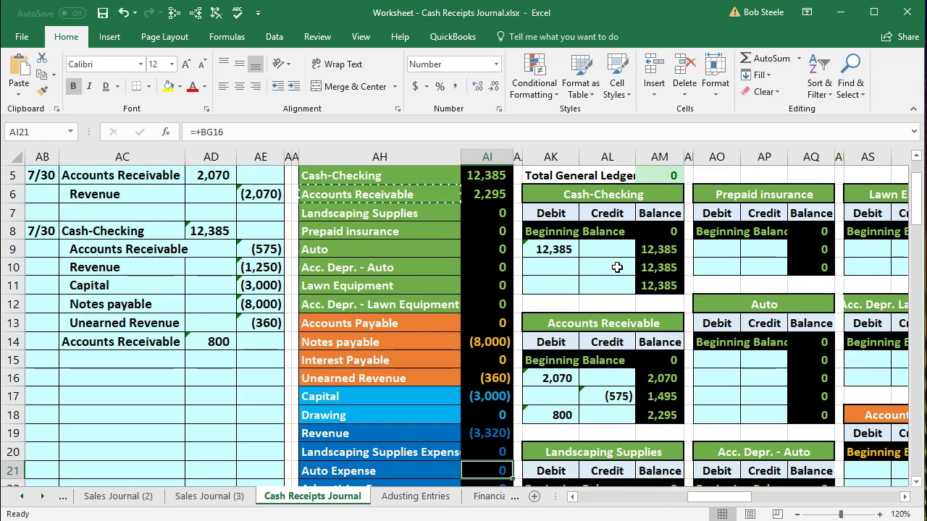
- Trace the dependents of the Cash-Checking debit in AD8 and the Accounts Receivable, Revenue and Capital credits in AE9, AE10 and AE11
click(232, 232)
click(194, 13)
click(261, 246)
click(194, 13)
click(250, 267)
click(194, 13)
click(250, 285)
click(194, 13)
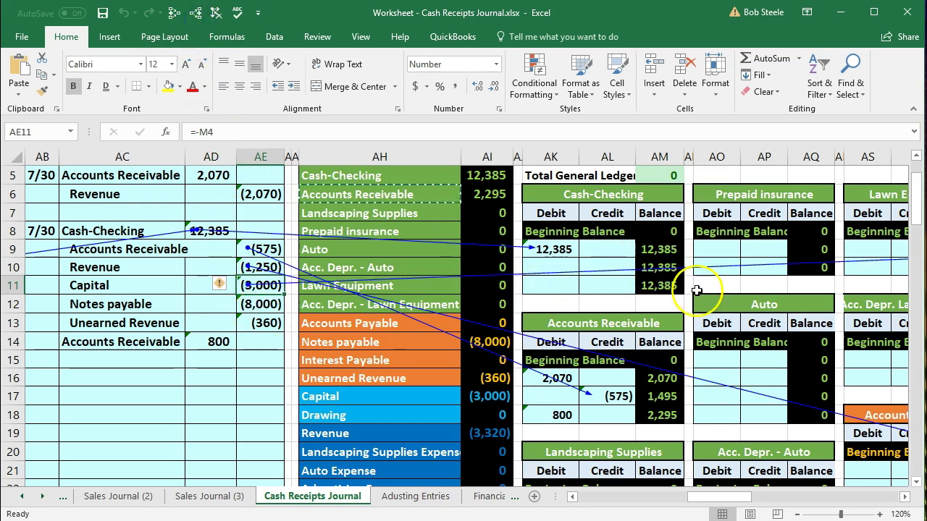
- Locate the Trace Dependents command among the formula auditing tools and view its Quick Access Toolbar options without changing them
click(273, 38)
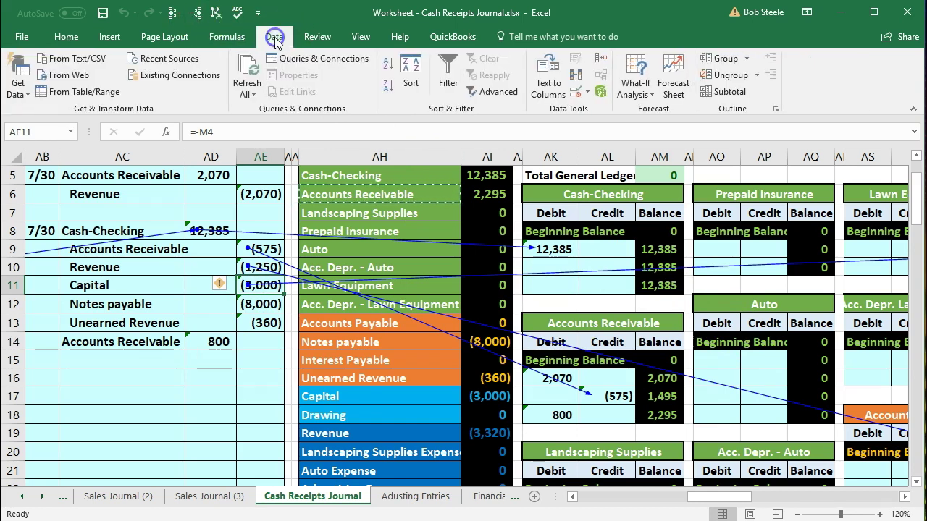
click(236, 38)
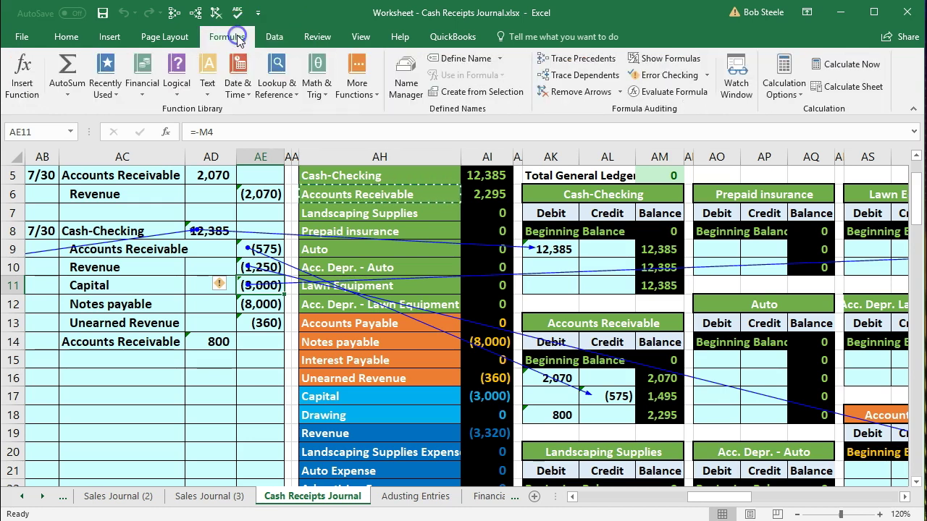
right_click(583, 77)
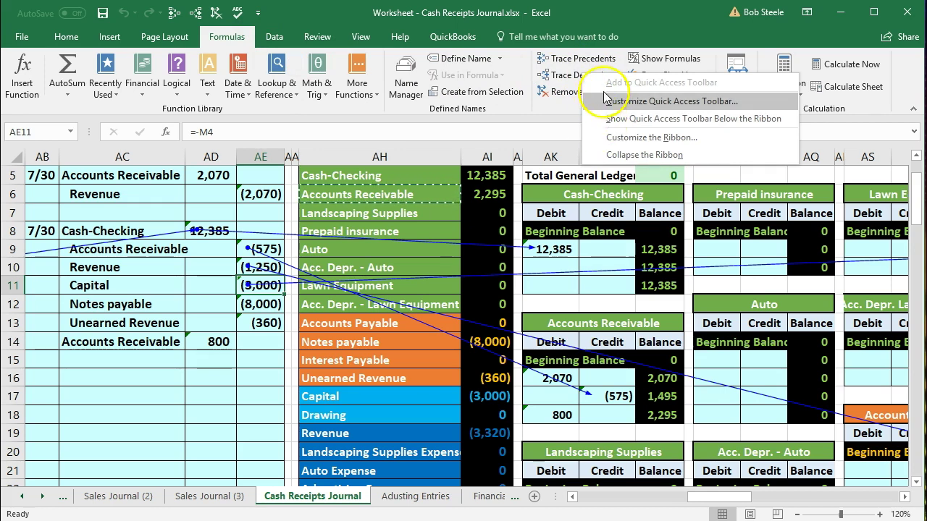
click(317, 18)
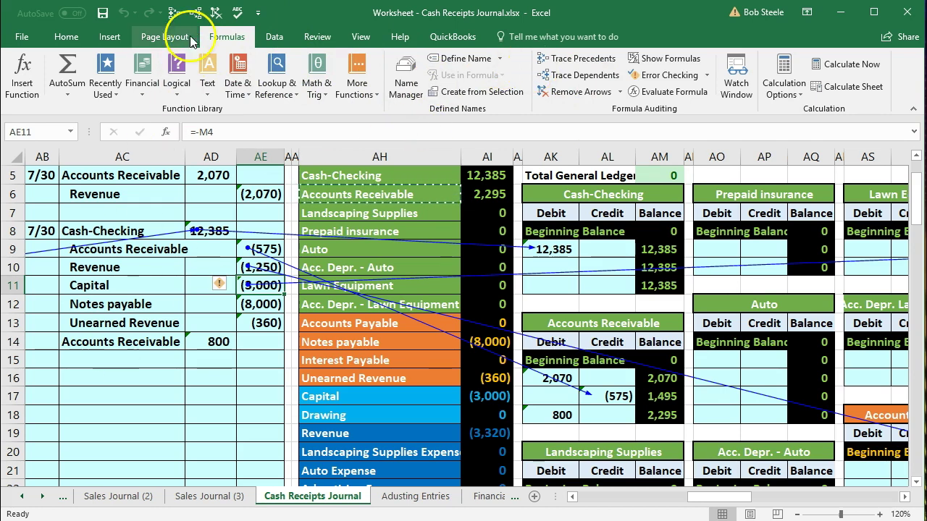
- Remove the trace arrows and look over the general ledger's Accounts Receivable account and the customer subsidiary ledger beneath it
click(215, 12)
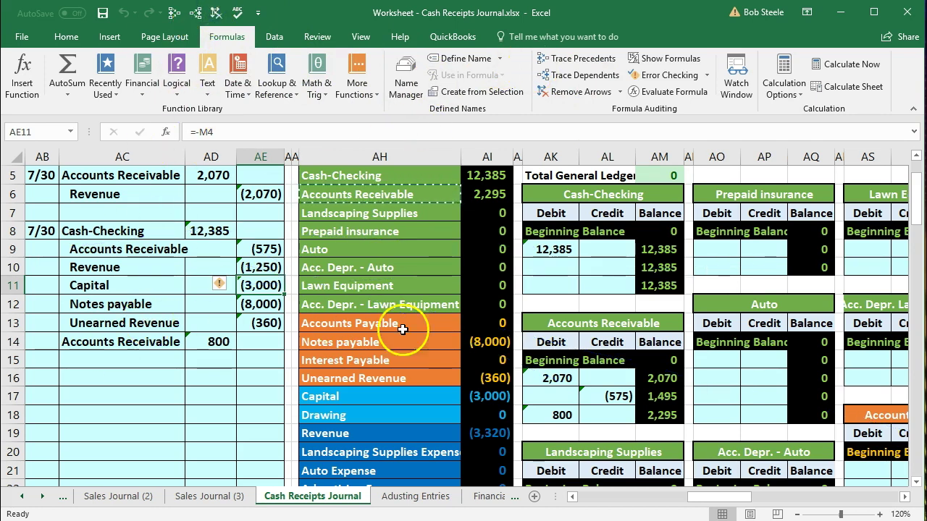
scroll(407, 338, down, 2)
scroll(408, 337, right, 1)
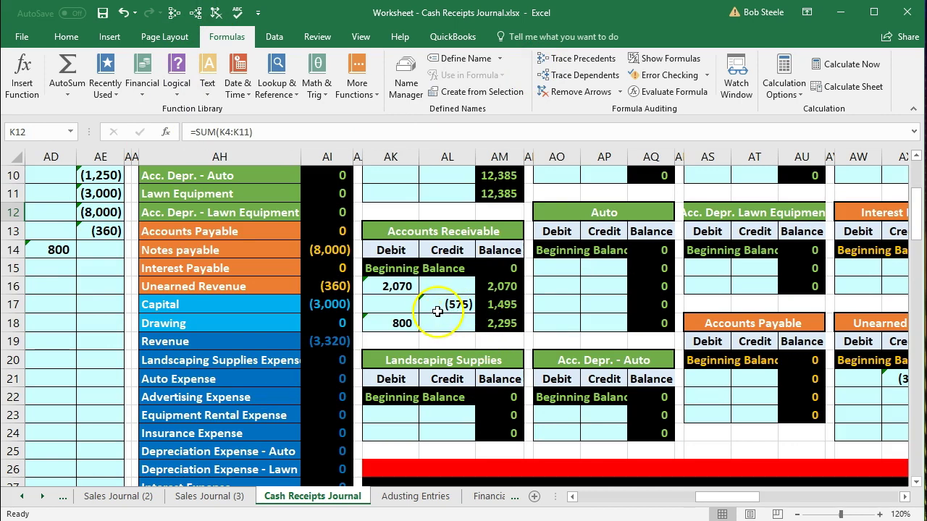
click(406, 233)
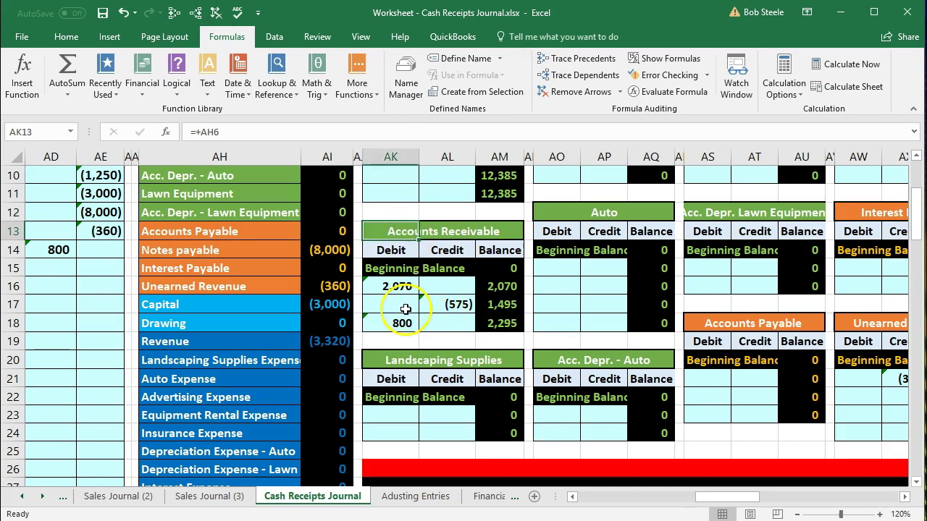
scroll(406, 307, down, 3)
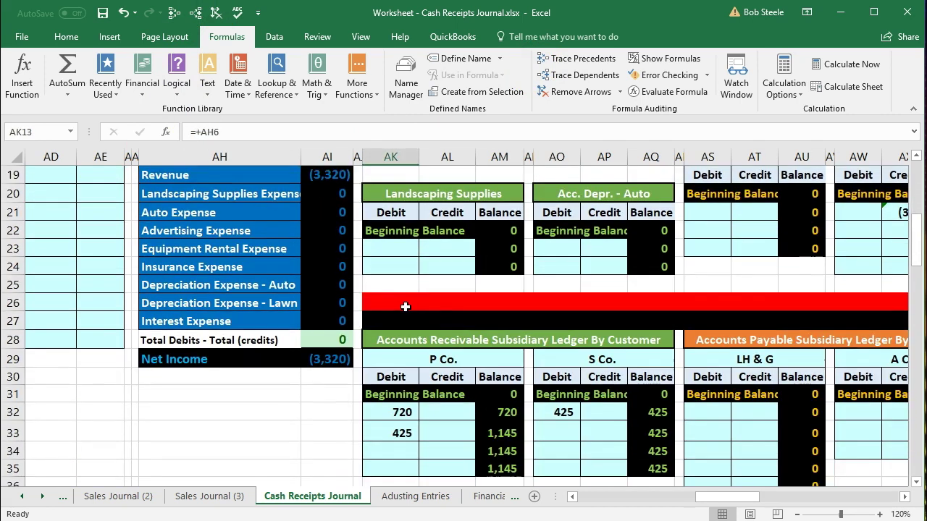
scroll(415, 318, down, 1)
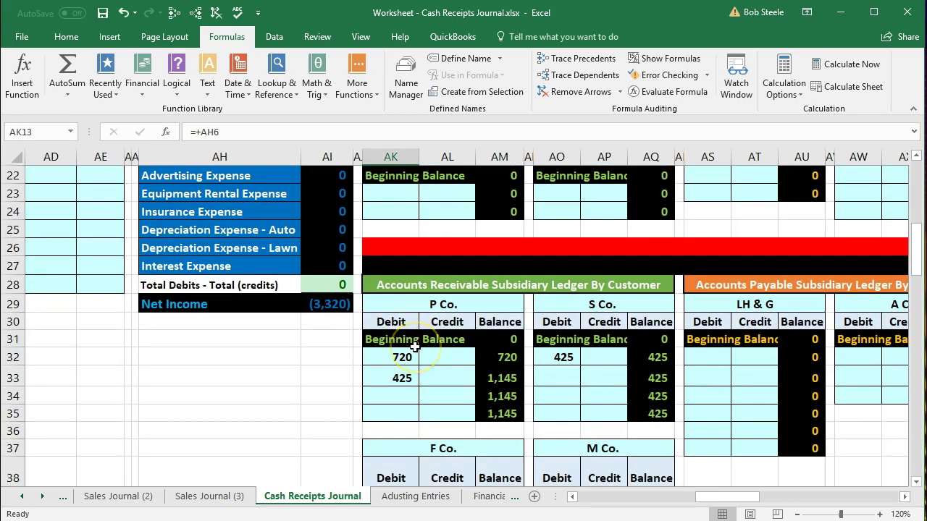
scroll(414, 348, up, 6)
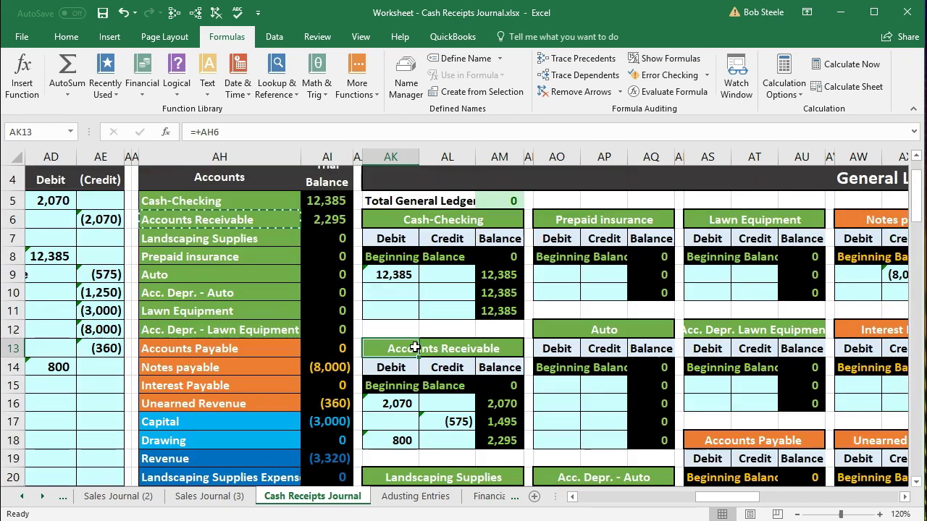
- Compare the Accounts Receivable trial balance amount in AI6 with the total AR subsidiary ledger by customer in AQ51
click(327, 219)
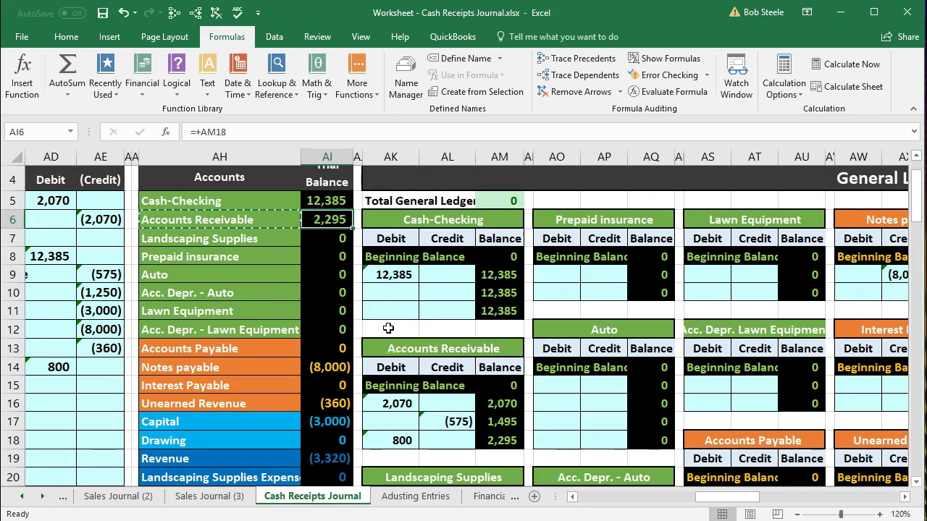
scroll(388, 328, down, 7)
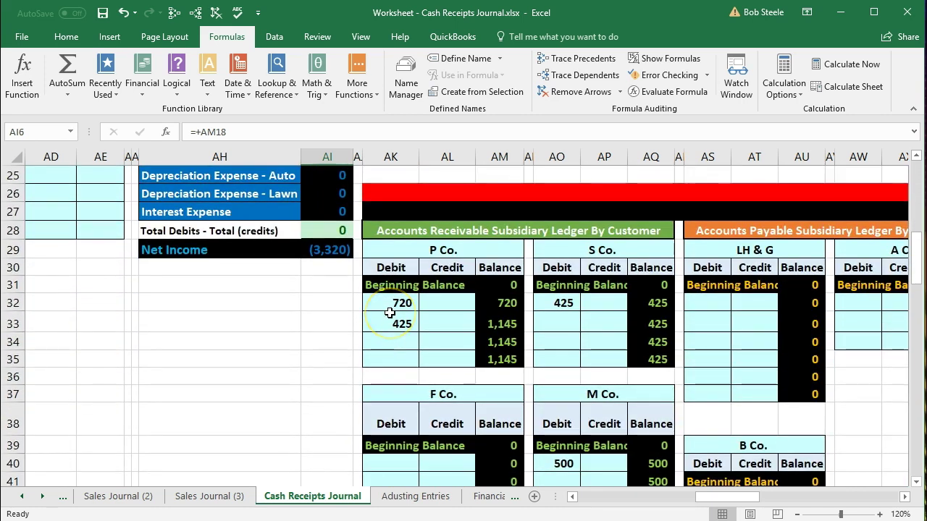
scroll(389, 326, down, 5)
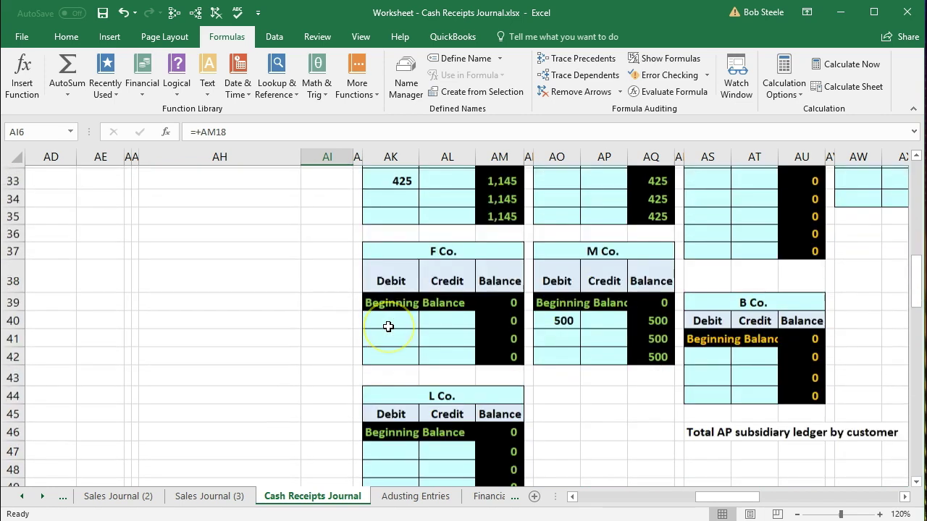
double_click(651, 372)
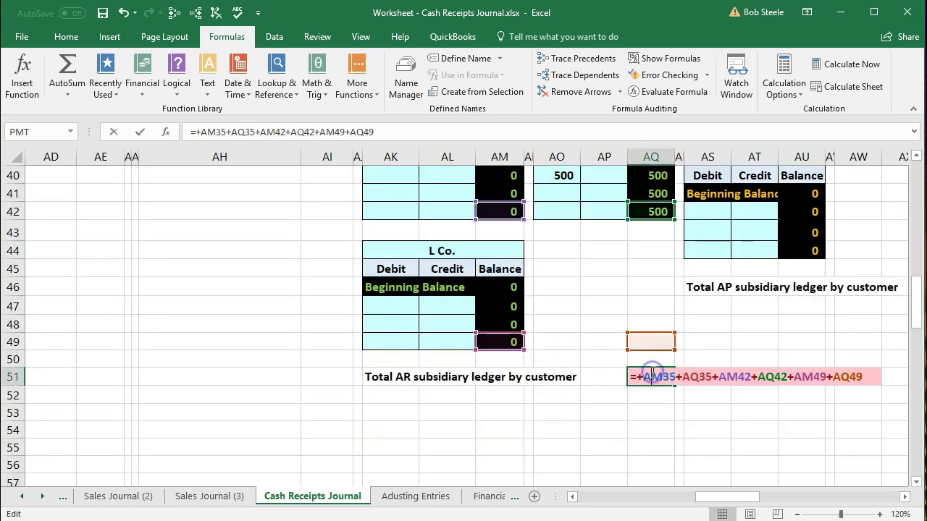
key(Return)
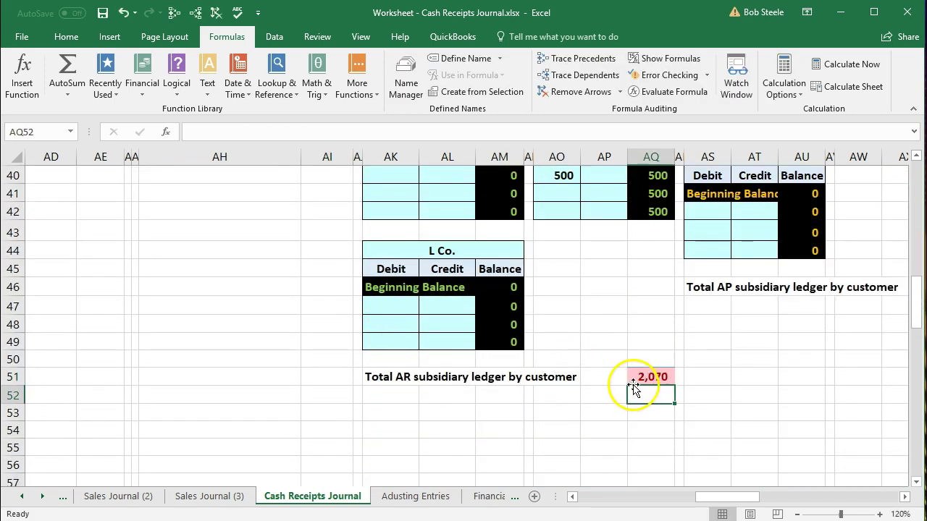
scroll(255, 417, up, 6)
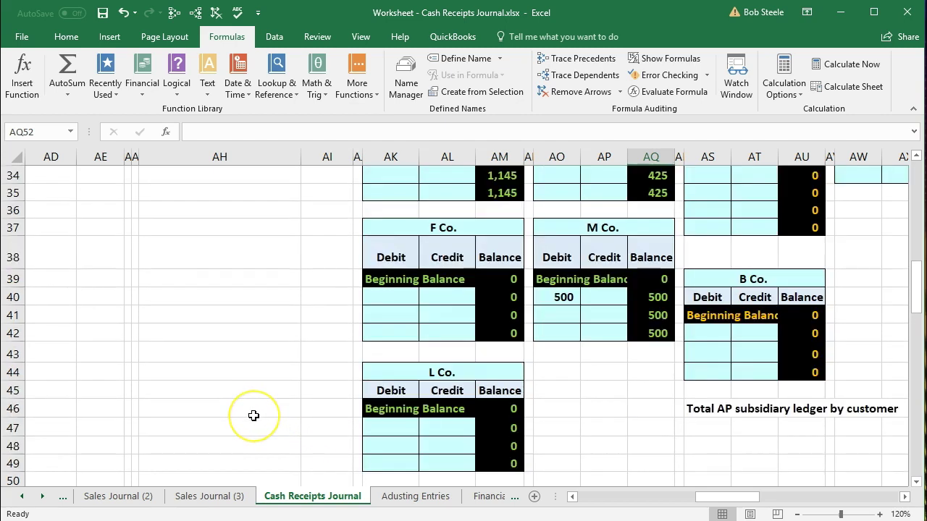
scroll(254, 416, up, 6)
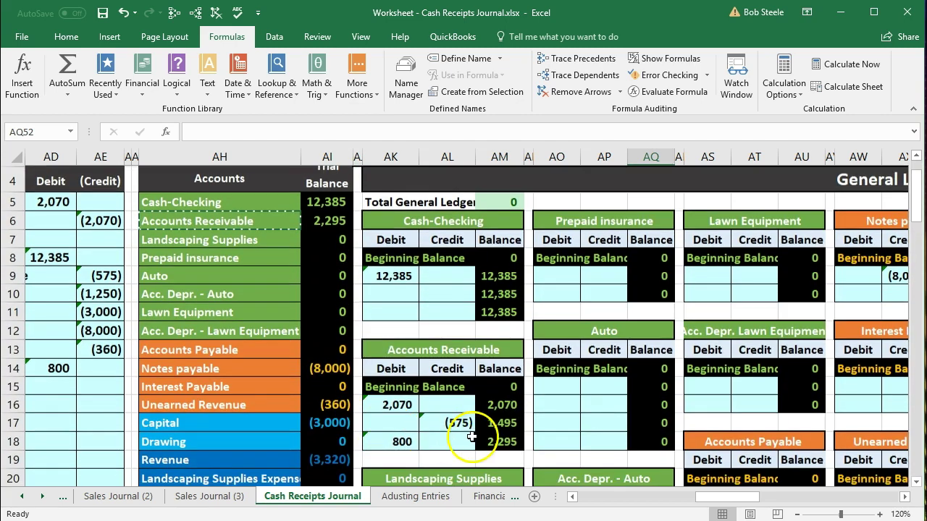
click(482, 439)
click(331, 220)
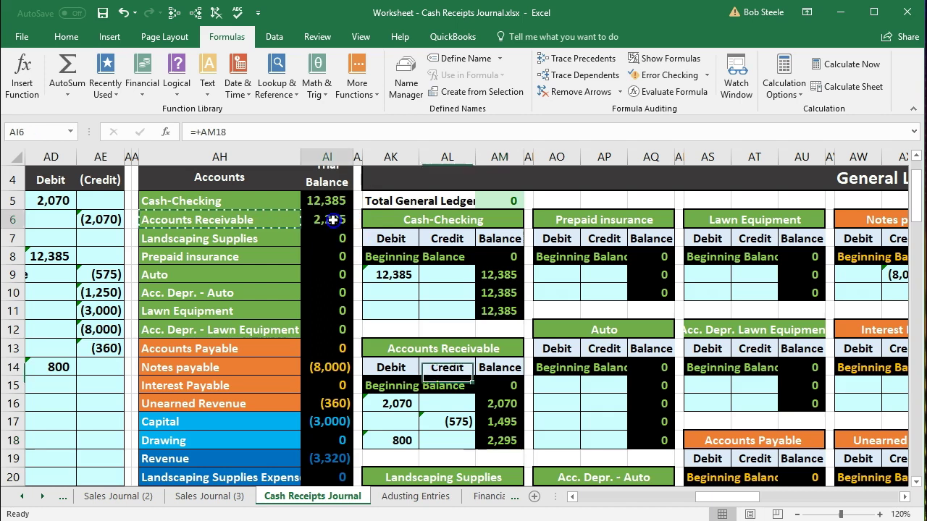
- Examine the journal's sales rows 7 and 8, their Other Dr. amounts in N7:N8 and the Receivable Cr. amounts in K9:K10
drag(572, 497, 574, 498)
drag(91, 236, 467, 250)
scroll(432, 299, up, 1)
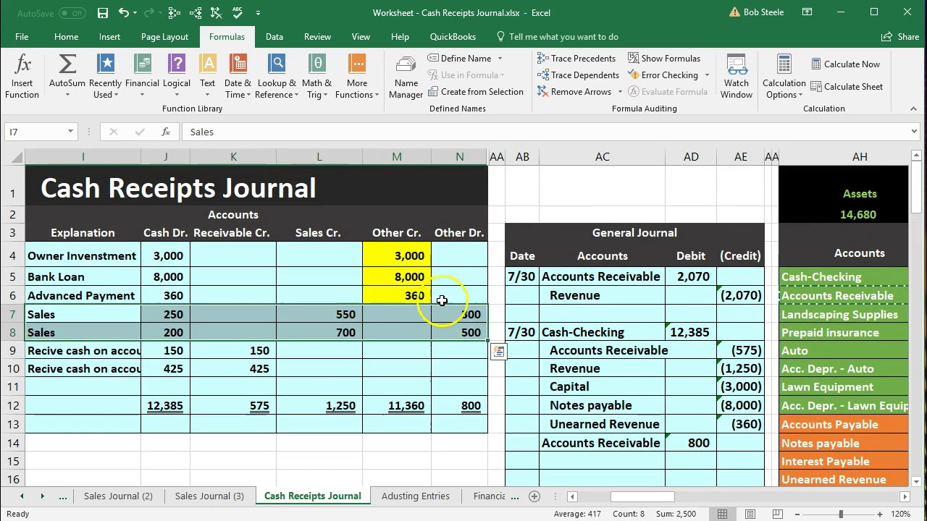
drag(463, 307, 465, 331)
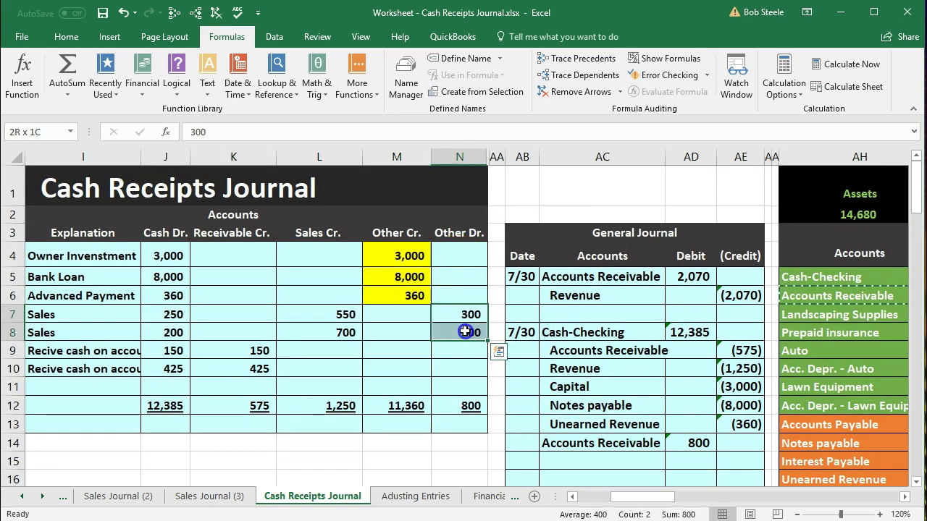
drag(244, 358, 244, 365)
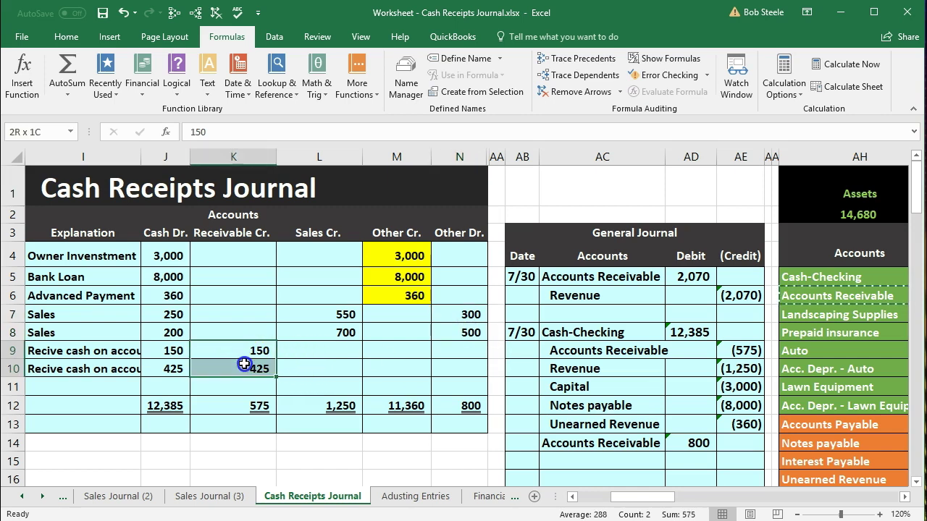
- Fill the S Co. Other Dr. amount in cell N7 with light green
click(461, 310)
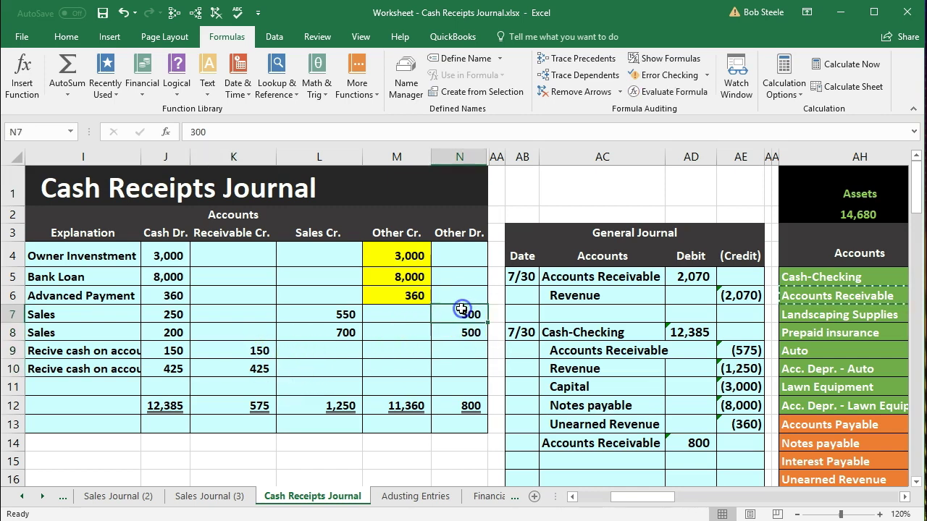
right_click(461, 310)
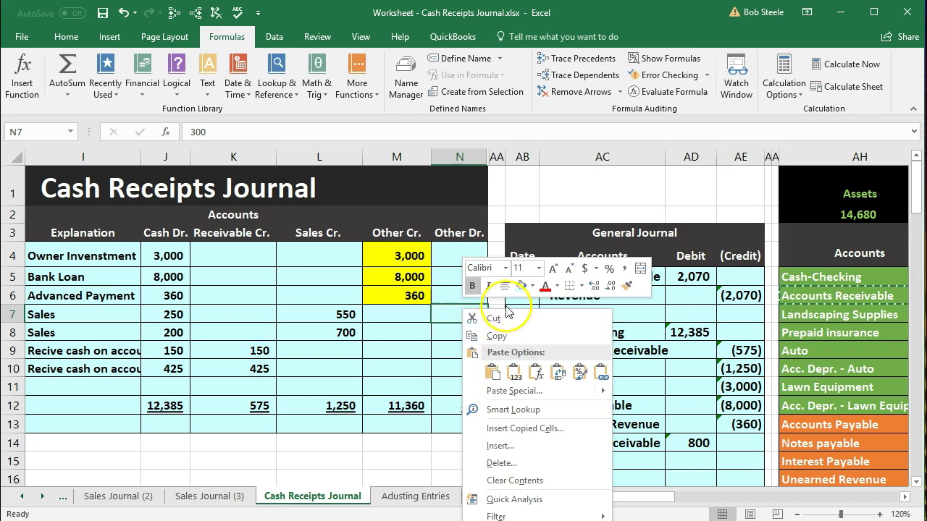
click(534, 284)
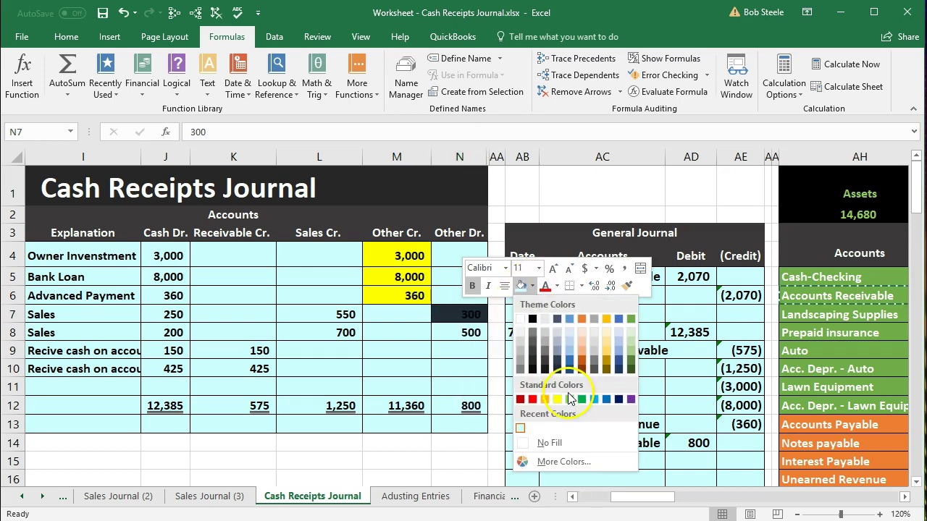
click(569, 400)
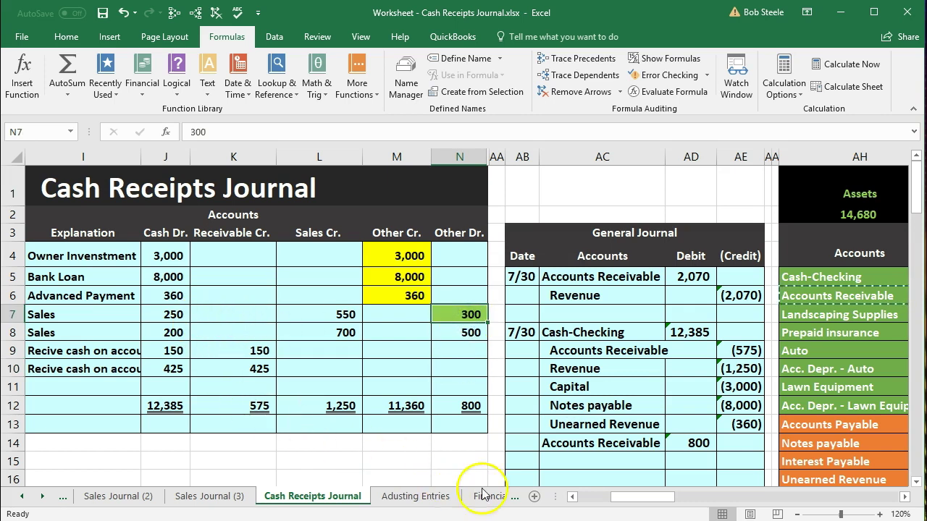
- Post the S Co. receivable of 300 to the customer subsidiary ledger by linking debit cell AO33 to journal cell N7
click(572, 496)
click(95, 317)
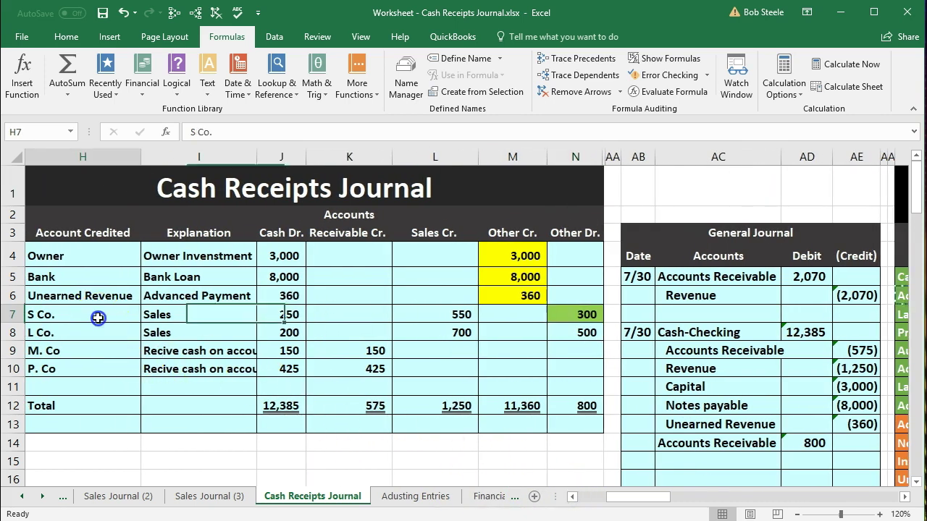
click(560, 316)
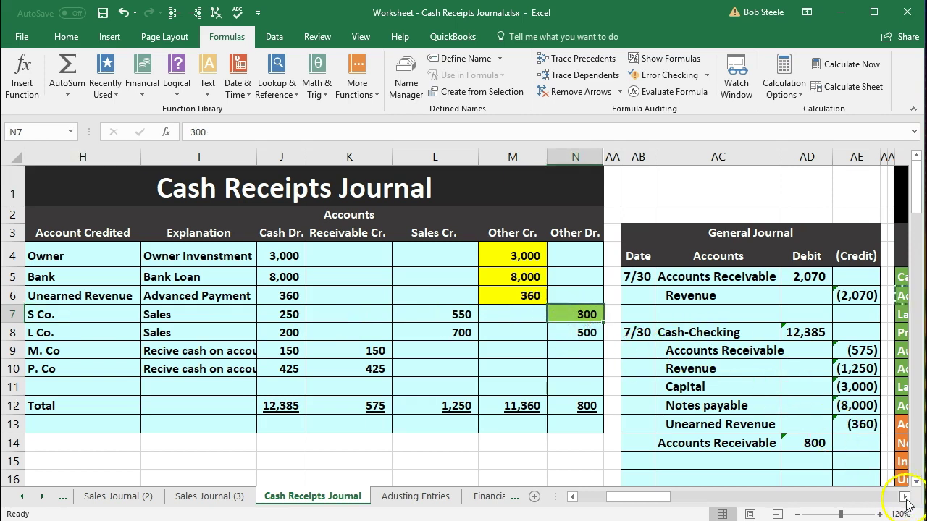
scroll(905, 498, right, 6)
scroll(889, 455, down, 1)
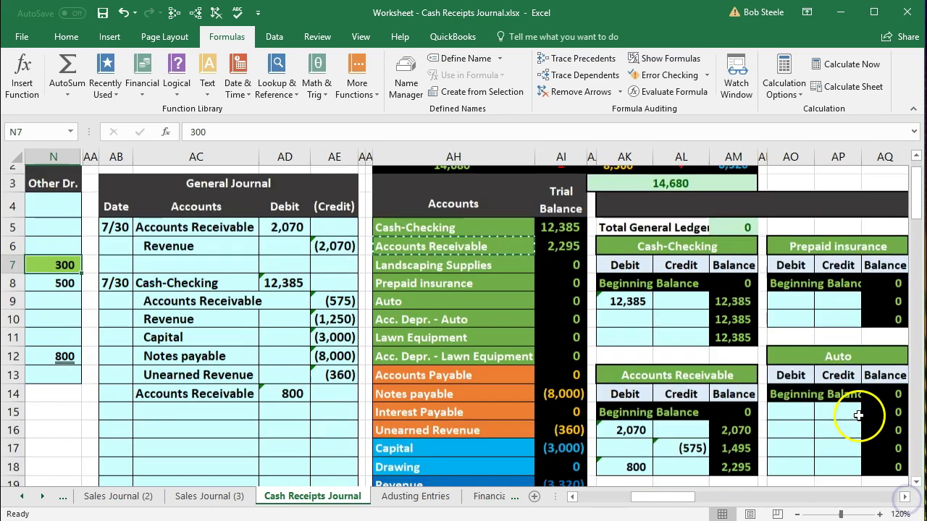
scroll(693, 369, down, 2)
scroll(701, 360, down, 2)
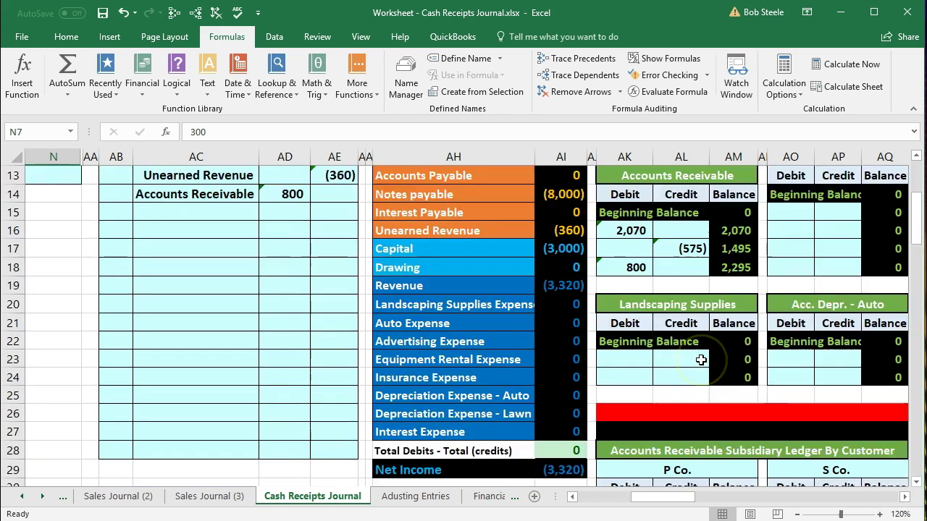
scroll(701, 360, down, 4)
click(789, 322)
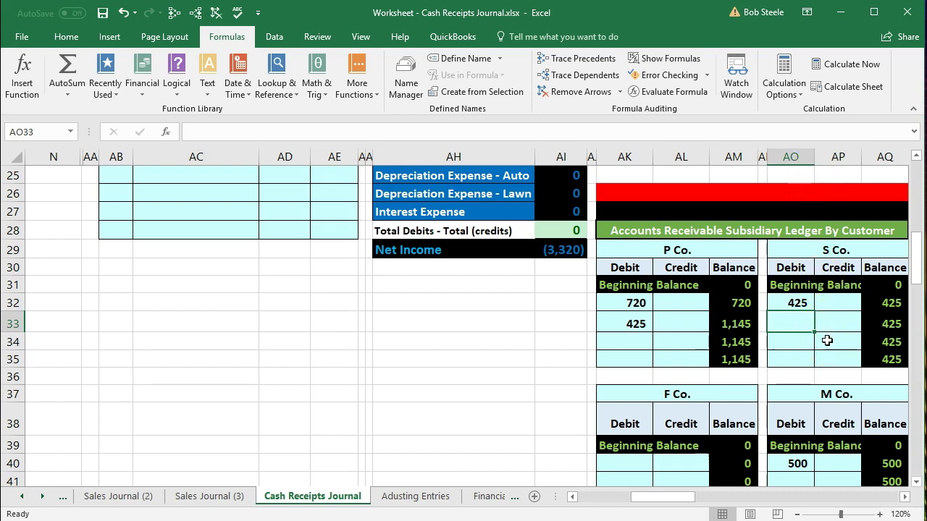
text(=)
key(Left)
key(Left)
key(Left)
key(Left)
key(Left)
key(Left)
key(Left)
key(Left)
key(Left)
key(Left)
key(Up)
key(Up)
key(Up)
key(Up)
key(Up)
key(Up)
key(Up)
key(Up)
key(Up)
key(Up)
key(Up)
key(Up)
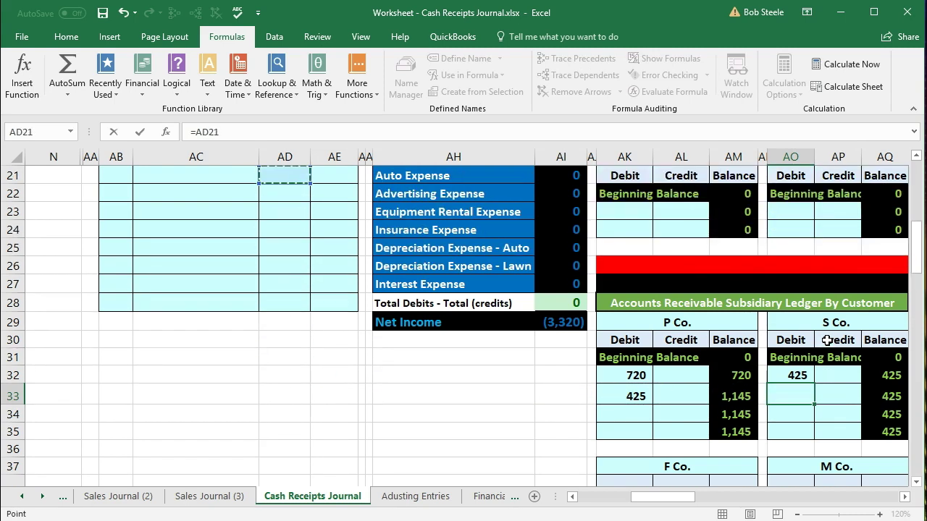
key(Up)
key(Up)
key(Up)
key(Up)
key(Up)
key(Up)
key(Up)
key(Up)
key(Up)
key(Up)
key(Up)
key(Up)
key(Up)
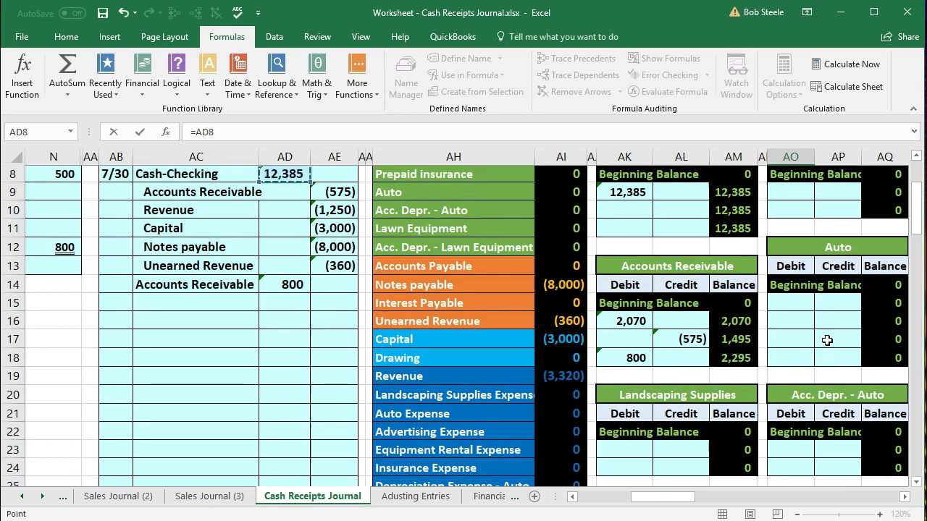
key(Left)
key(Left)
key(Left)
key(Left)
key(Left)
key(Left)
key(Left)
key(Left)
key(Left)
key(Left)
key(Left)
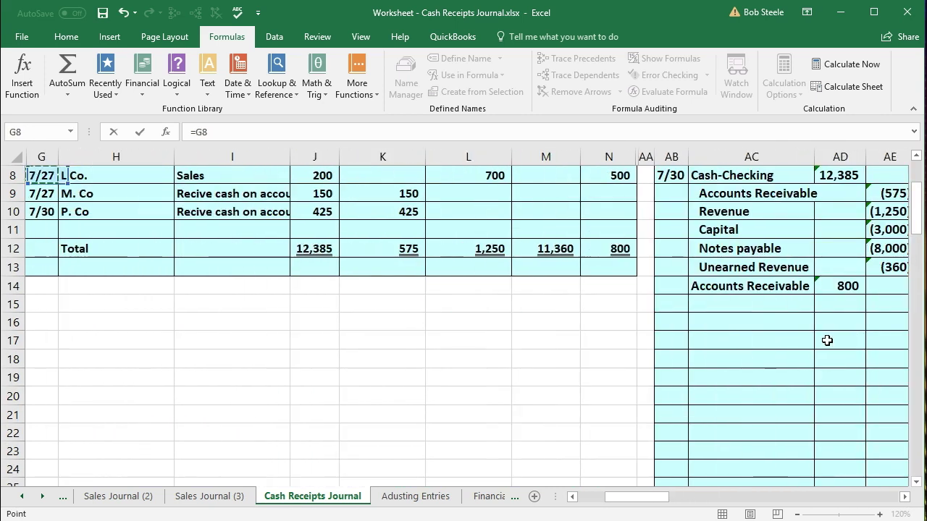
key(Up)
key(Up)
key(Up)
key(Up)
key(Right)
key(Right)
key(Right)
key(Down)
key(Down)
key(Down)
key(Left)
key(Left)
key(Right)
key(Right)
key(Right)
key(Right)
key(Right)
key(Right)
key(Return)
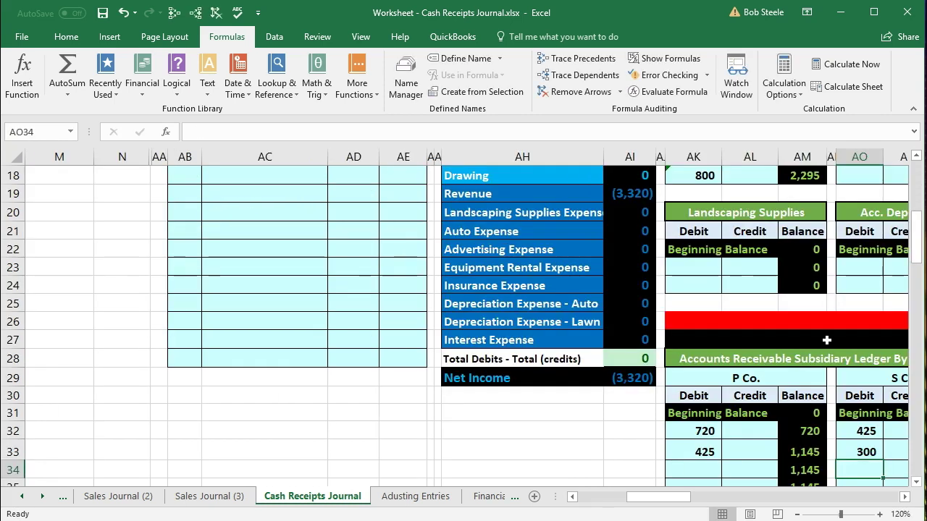
- Check the S Co. balance in AQ34 and the AR subsidiary ledger total in AQ51, and return to the cash receipts journal
scroll(876, 479, down, 1)
click(905, 496)
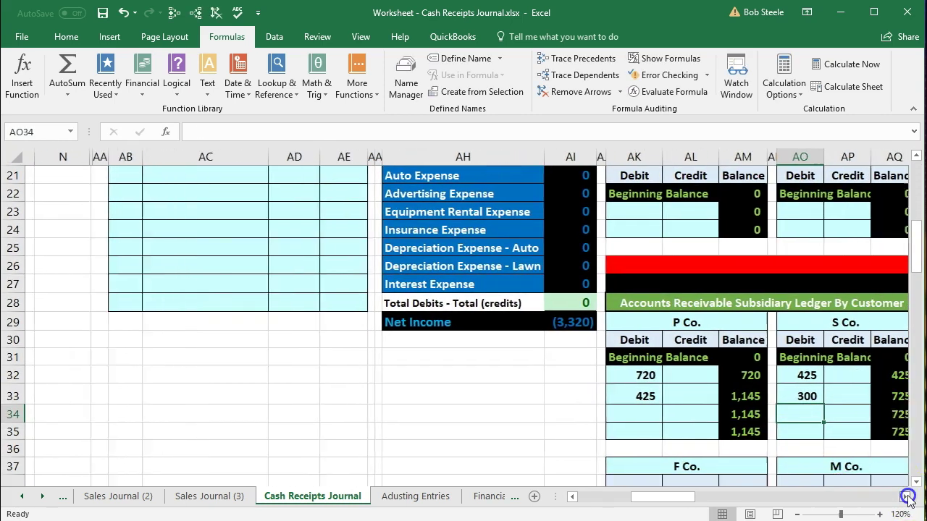
click(905, 497)
click(834, 414)
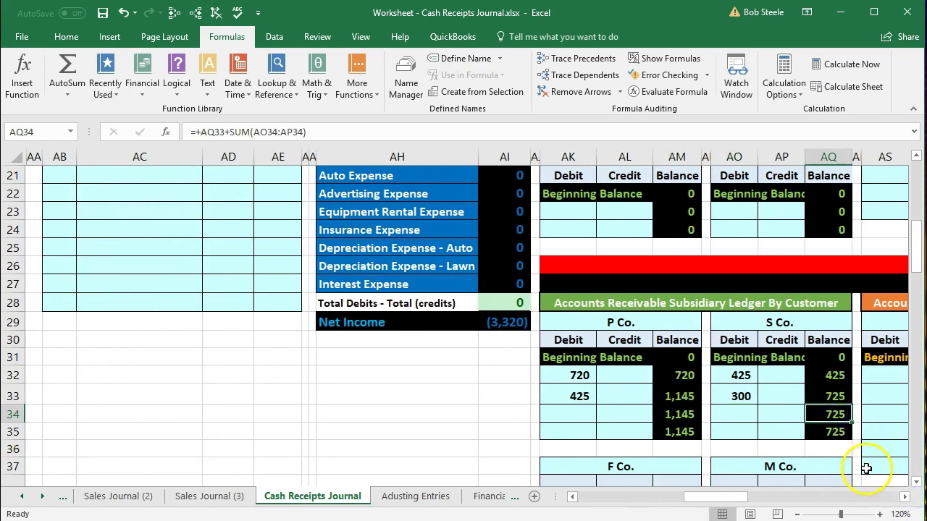
scroll(865, 469, down, 5)
click(844, 462)
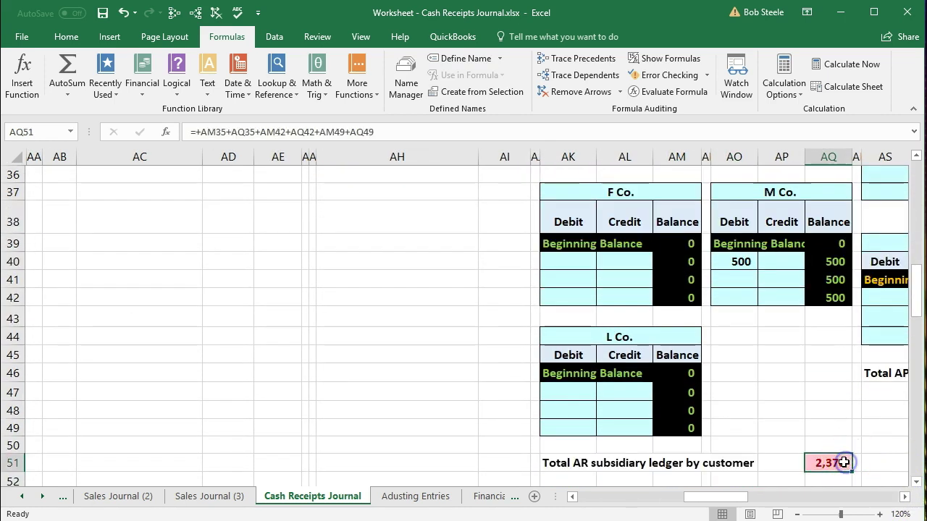
drag(738, 498, 602, 492)
scroll(455, 384, up, 10)
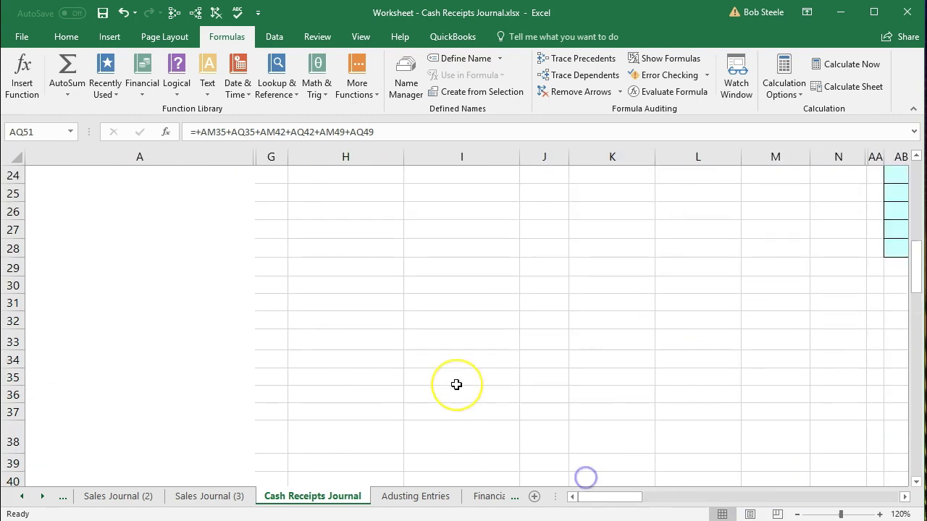
scroll(455, 384, up, 2)
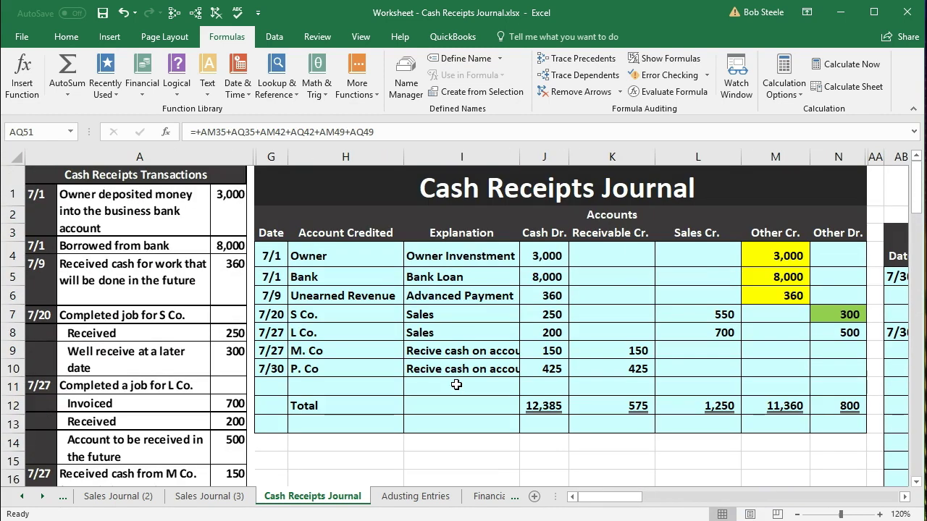
- Fill the L Co. Other Dr. amount in cell N8 with light green
click(831, 332)
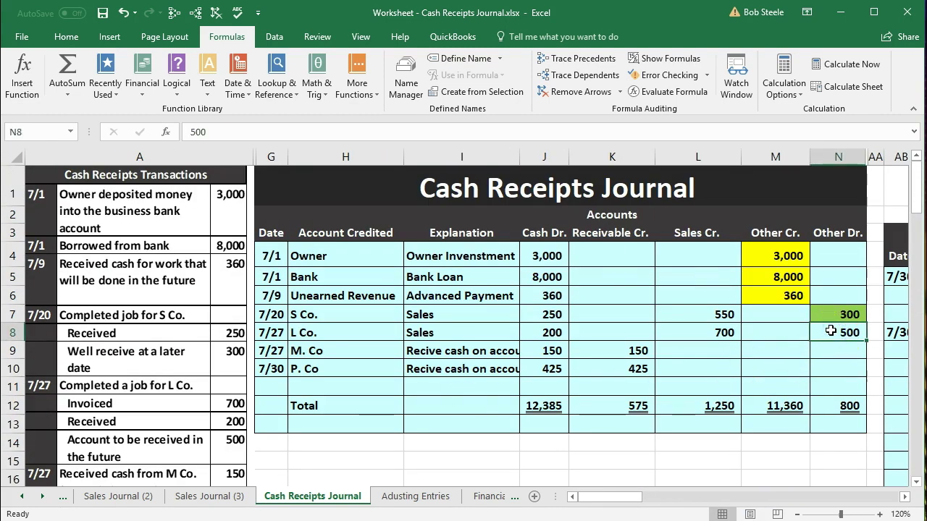
right_click(831, 332)
click(701, 307)
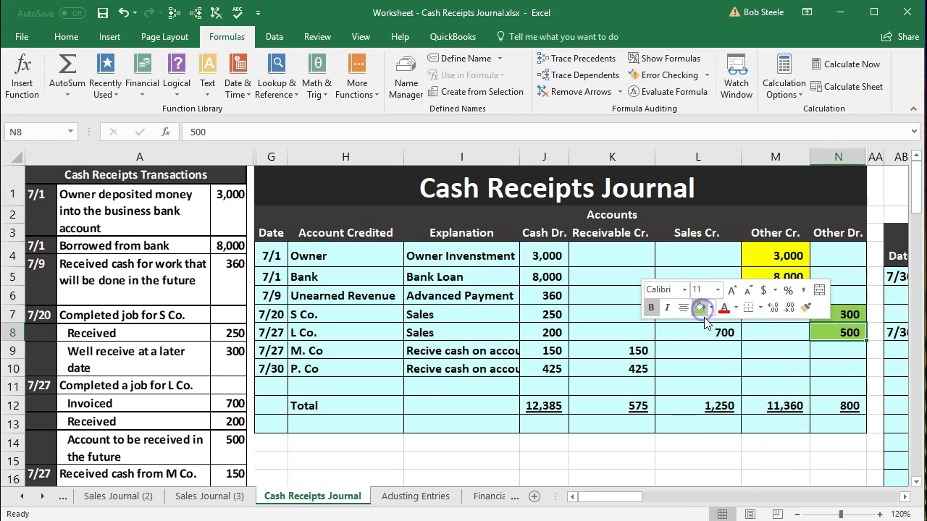
click(760, 370)
click(838, 335)
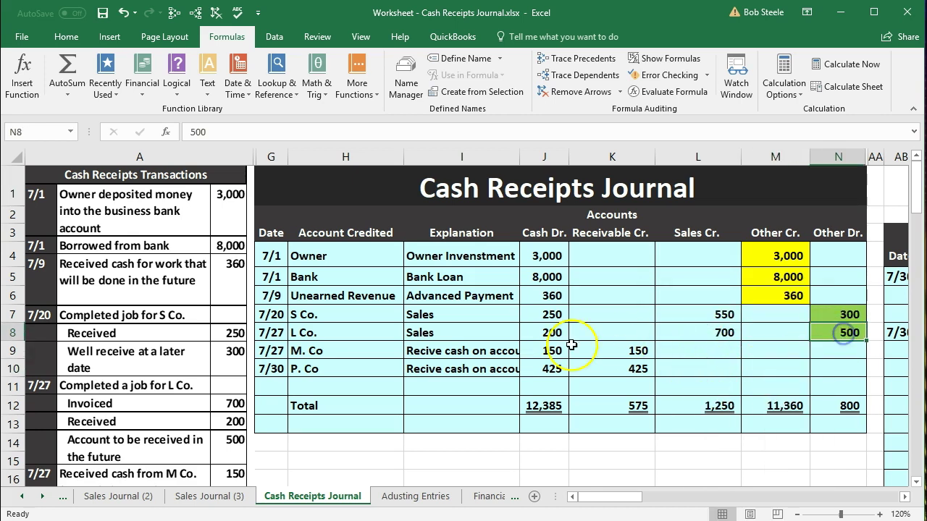
- Post the L Co. receivable of 500 to the customer subsidiary ledger by linking debit cell AK47 to journal cell N8
click(346, 336)
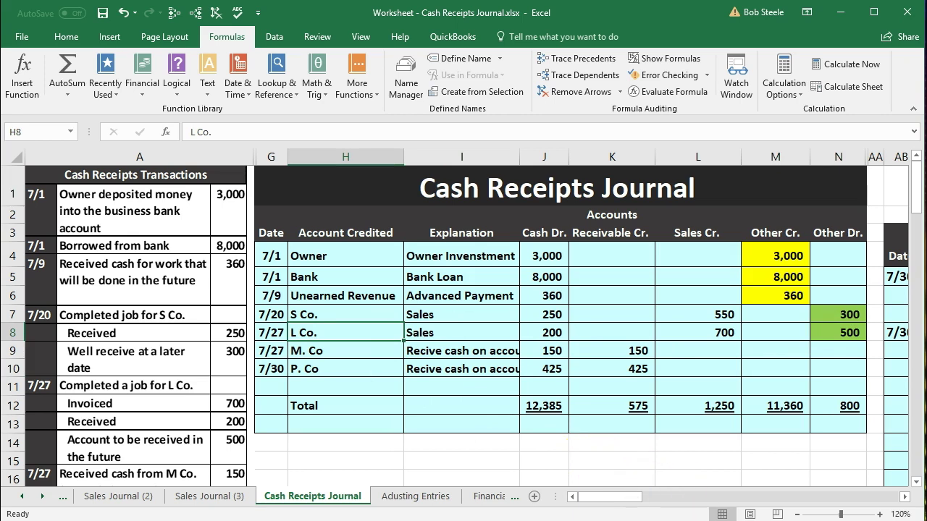
click(904, 497)
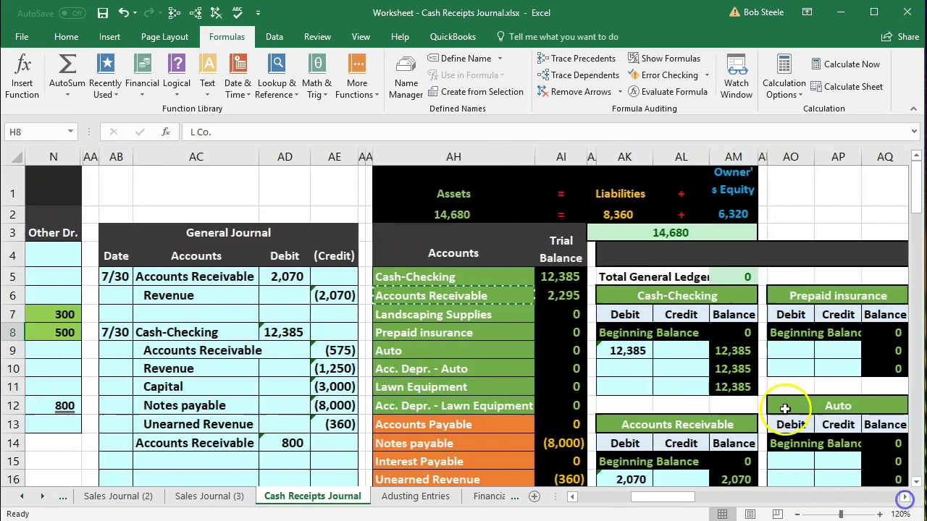
scroll(778, 407, down, 6)
scroll(778, 407, down, 6)
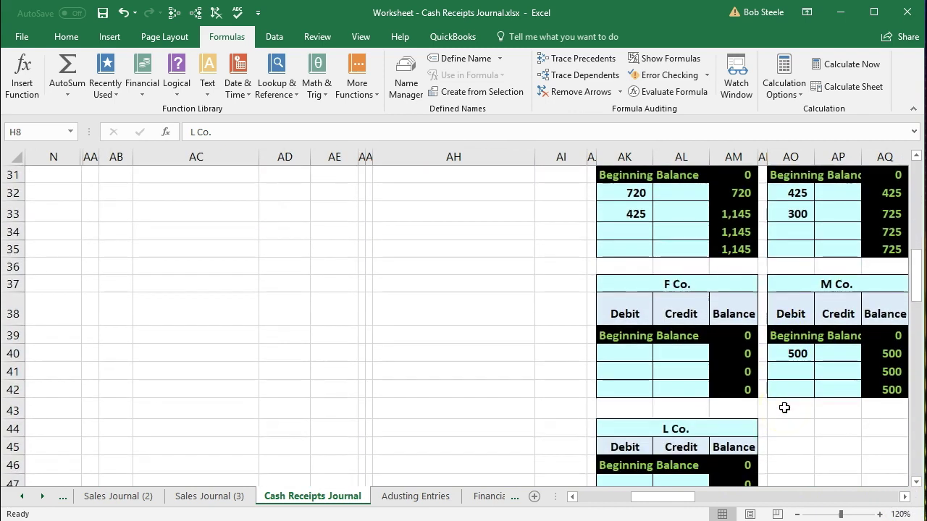
click(674, 374)
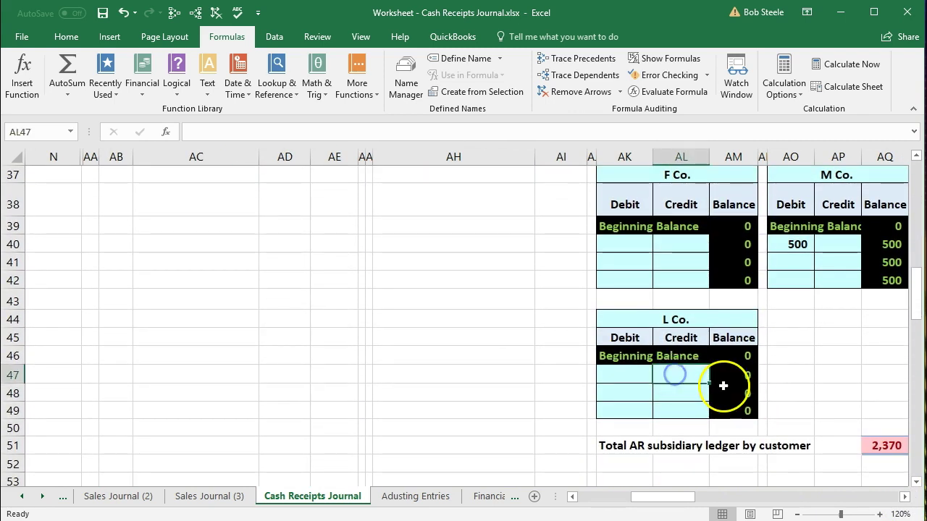
click(638, 377)
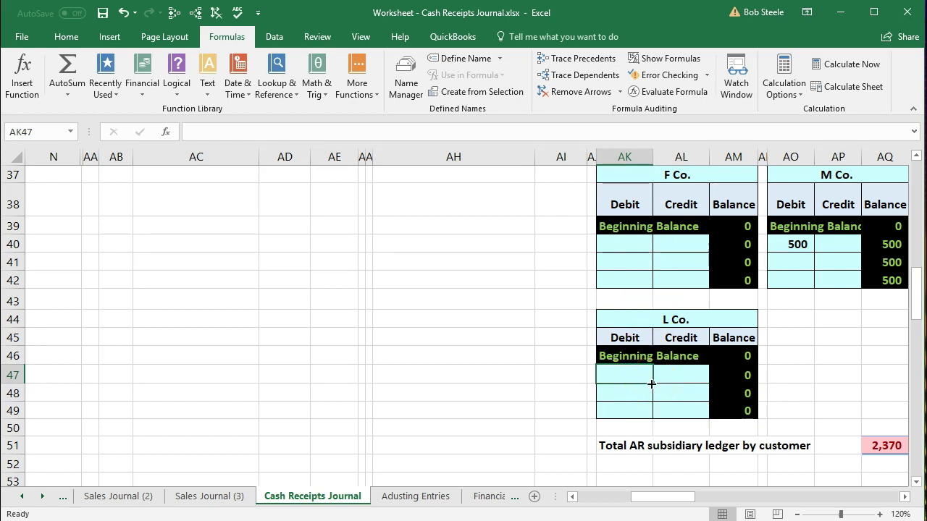
text(=)
key(Left)
key(Left)
key(Left)
key(Left)
key(Left)
key(Left)
key(Left)
key(Left)
key(Left)
key(Left)
key(Left)
key(Left)
key(Left)
key(Left)
key(Left)
key(Left)
key(Left)
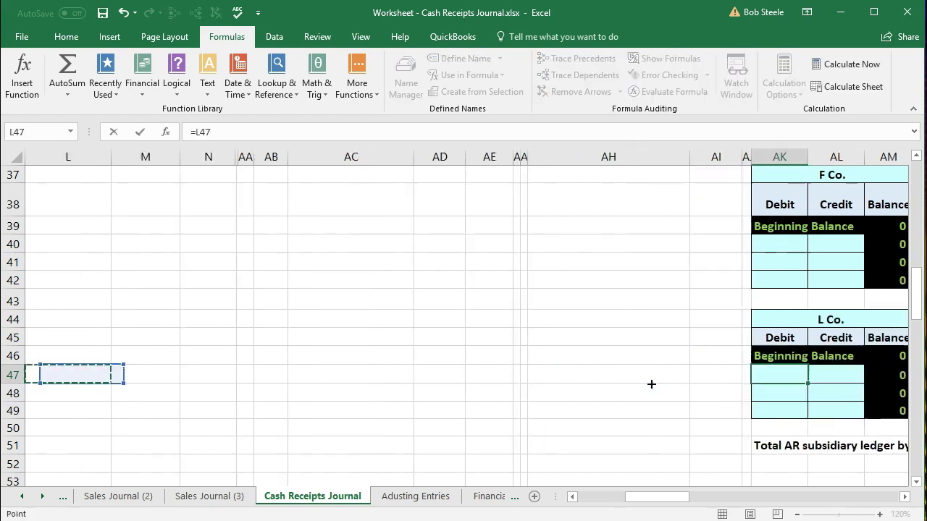
key(Up)
key(Up)
key(Up)
key(Up)
key(Up)
key(Up)
key(Up)
key(Up)
key(Up)
key(Up)
key(Up)
key(Up)
key(Up)
key(Up)
key(Up)
key(Up)
key(Up)
key(Up)
key(Up)
key(Up)
key(Up)
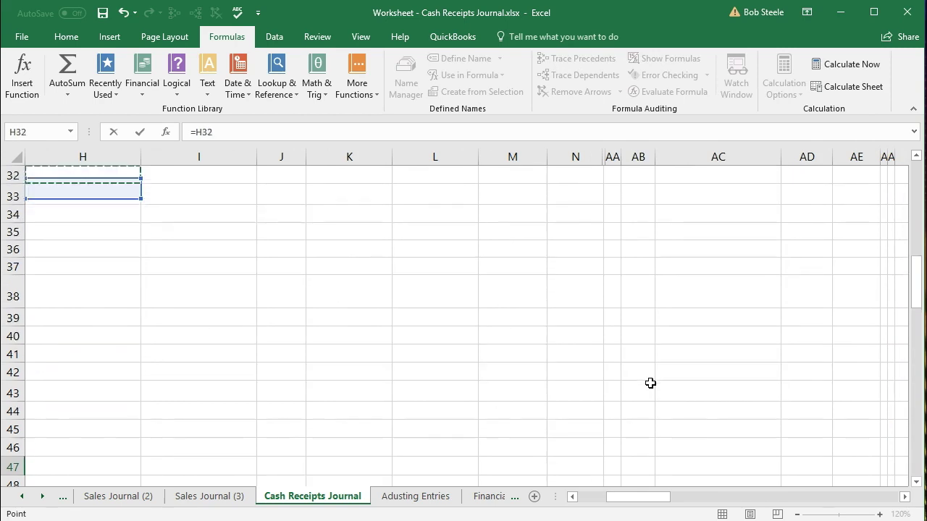
key(Up)
key(Up)
key(Up)
key(Up)
key(Up)
key(Up)
key(Up)
key(Up)
key(Up)
key(Up)
key(Up)
key(Up)
key(Up)
key(Up)
key(Up)
key(Up)
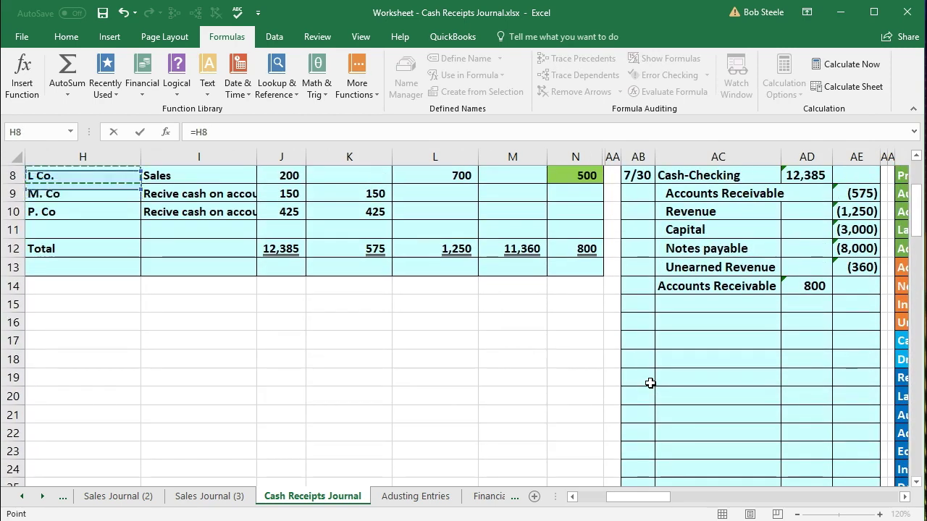
key(Down)
key(Down)
key(Down)
key(Down)
key(Down)
key(Down)
key(Up)
key(Right)
key(Right)
key(Right)
key(Right)
key(Right)
key(Right)
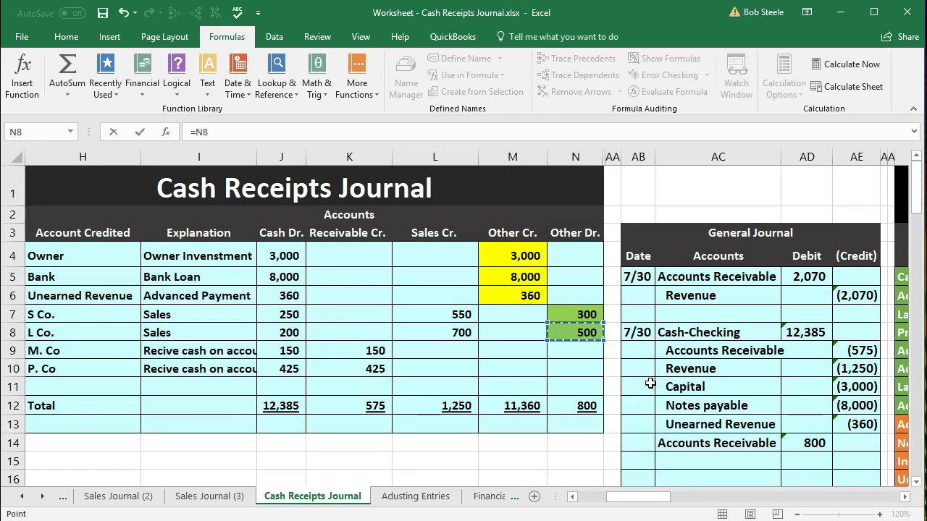
key(Return)
- Check the L Co. balance in AM49 and the AR subsidiary ledger total in AQ51, and return to the cash receipts journal
click(904, 497)
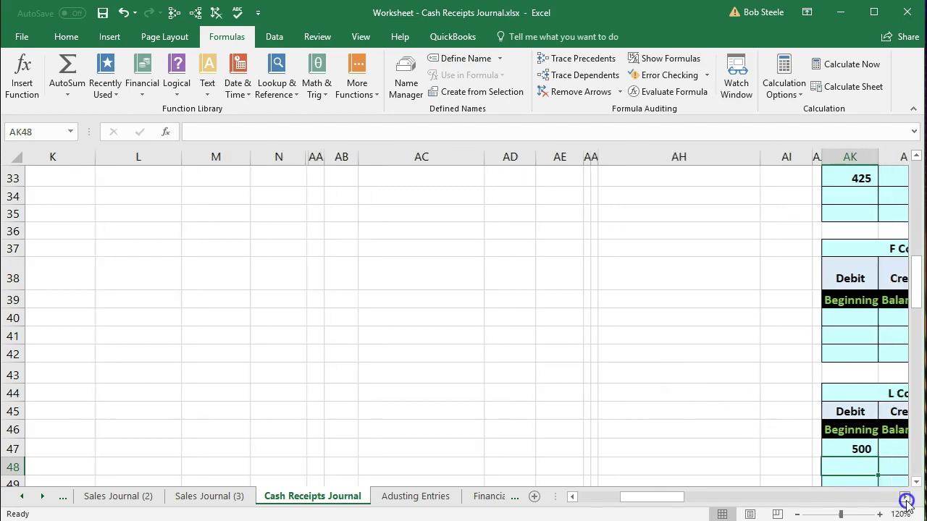
scroll(801, 406, down, 2)
click(686, 362)
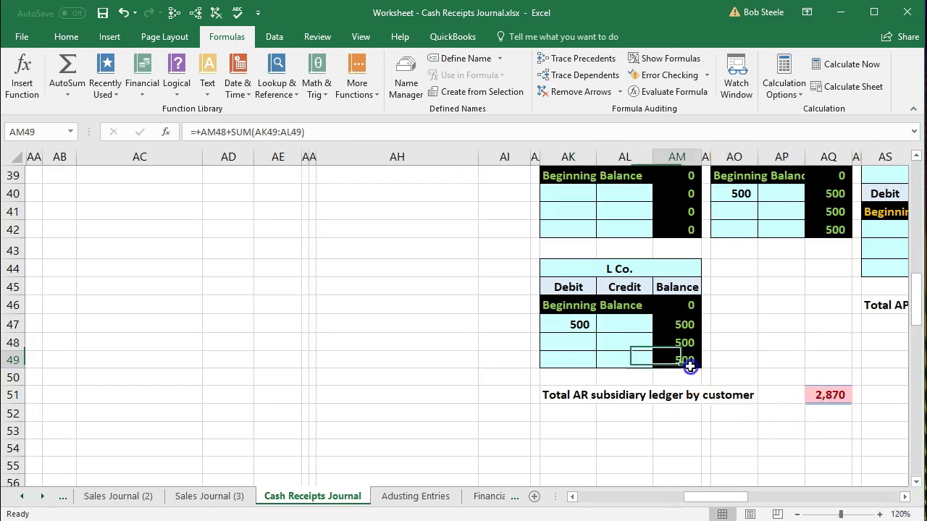
click(829, 395)
drag(742, 500, 581, 484)
scroll(307, 347, up, 8)
scroll(307, 348, up, 4)
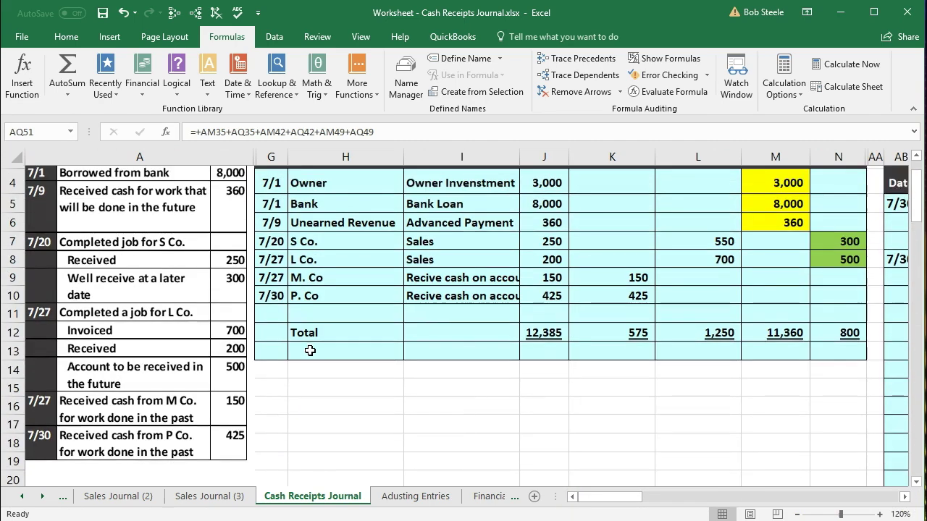
- Fill the M. Co Receivable Cr. amount in cell K9 with light green and compare it with the cash debit in J9
click(613, 294)
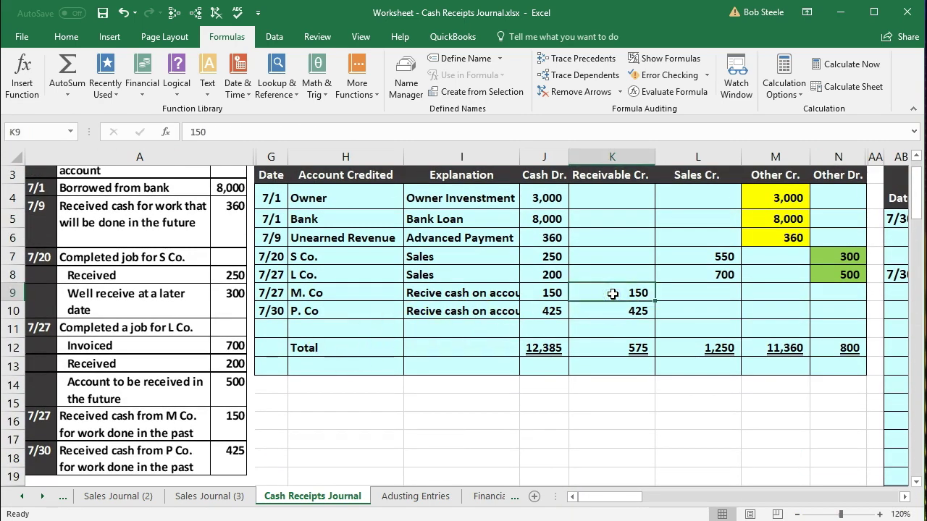
right_click(612, 294)
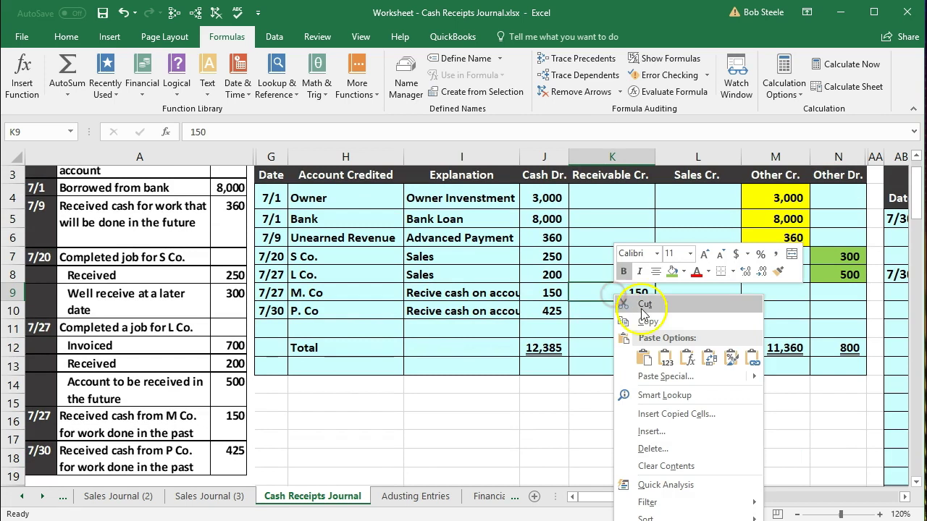
click(672, 272)
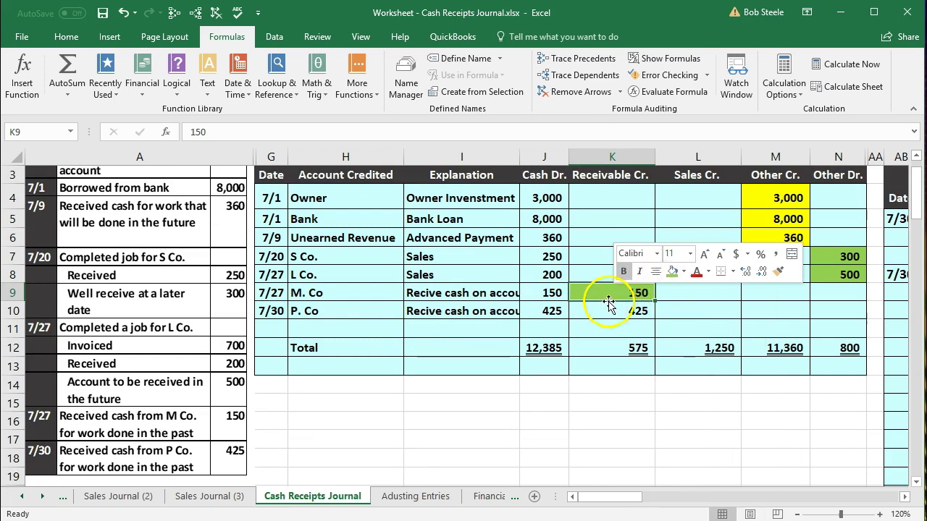
click(601, 293)
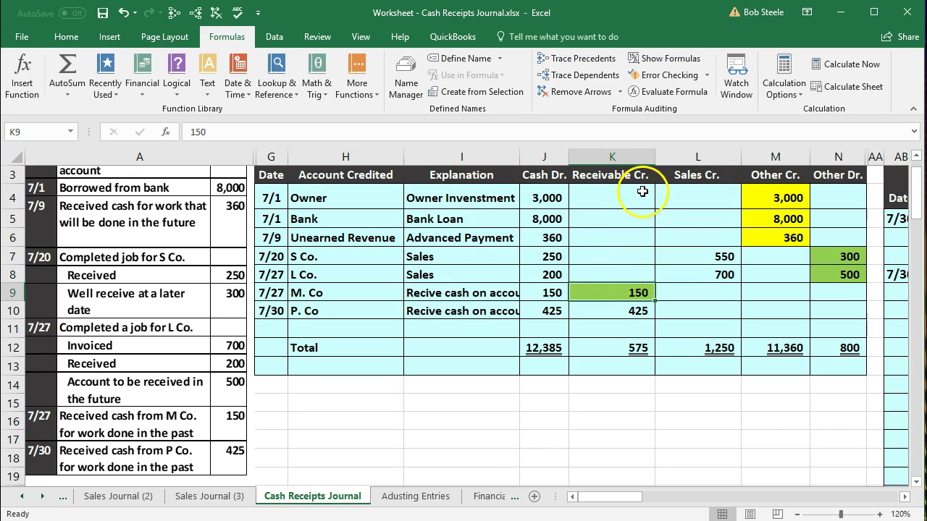
click(543, 292)
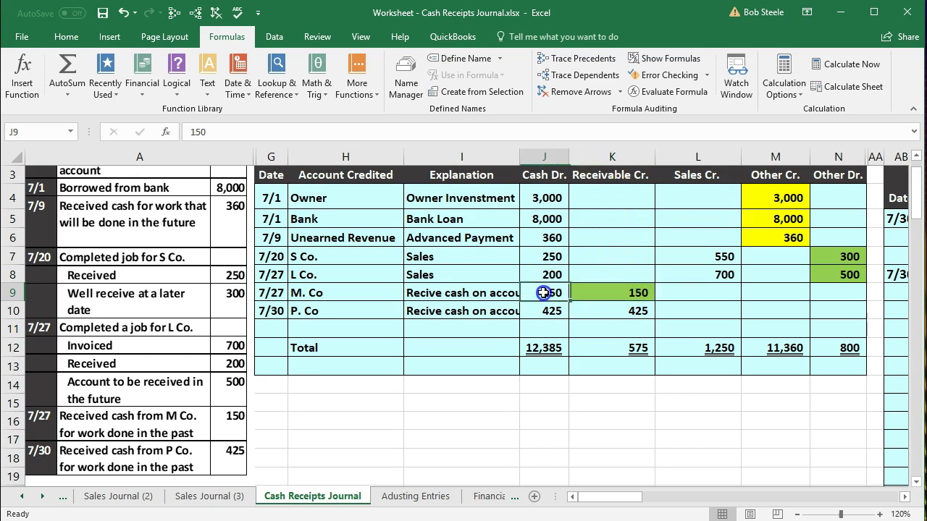
click(580, 293)
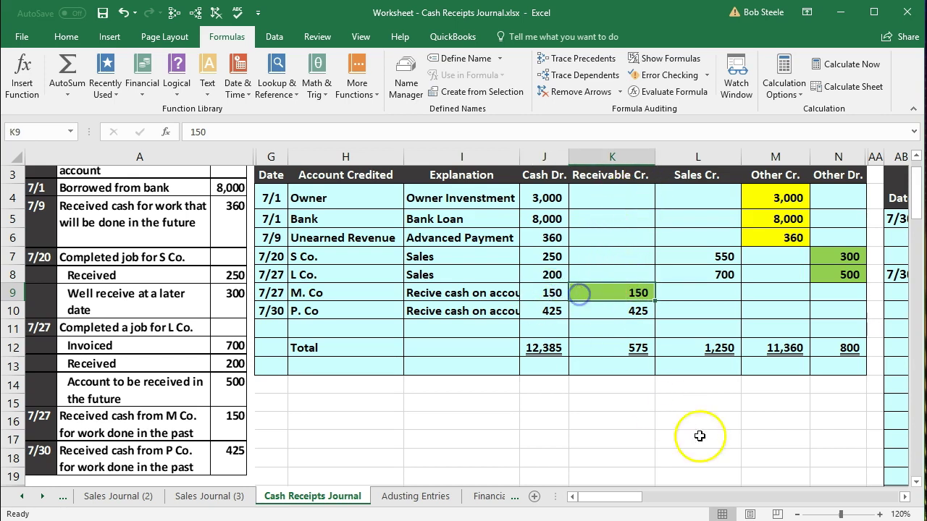
- Post the M Co. receipt of 150 to the customer subsidiary ledger by linking credit cell AP41 to journal cell K9
click(902, 496)
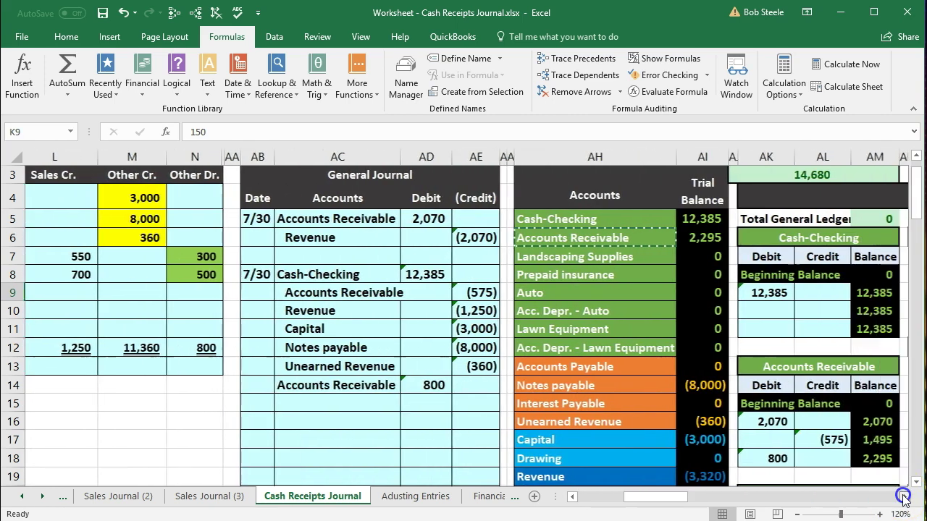
scroll(830, 378, down, 6)
scroll(830, 377, down, 3)
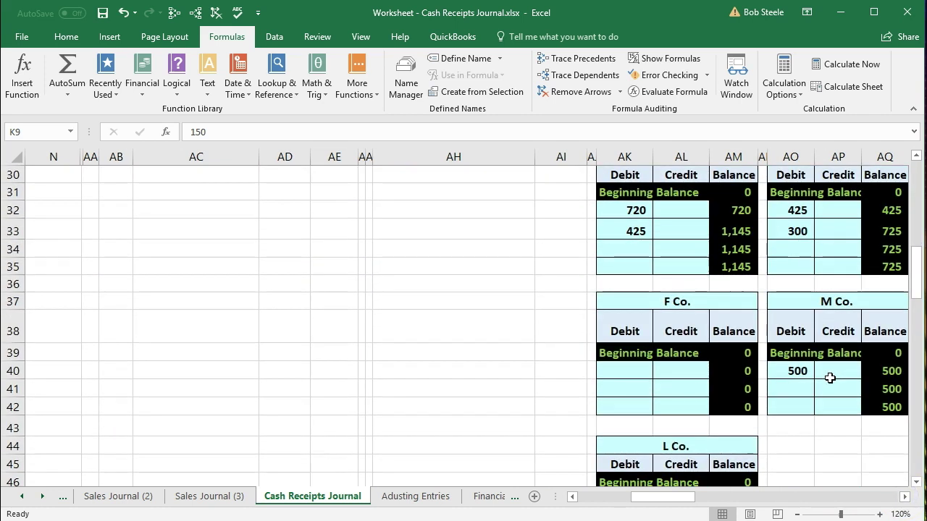
click(826, 387)
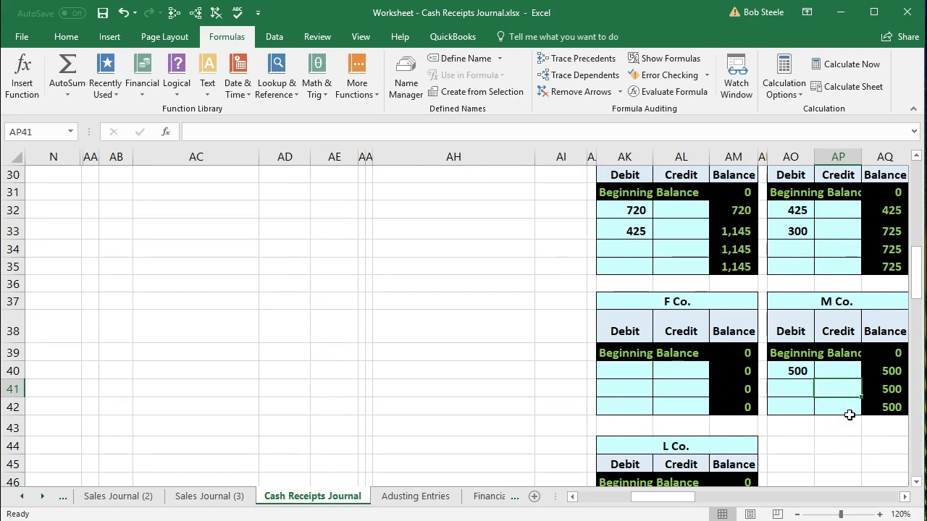
text(=)
key(Left)
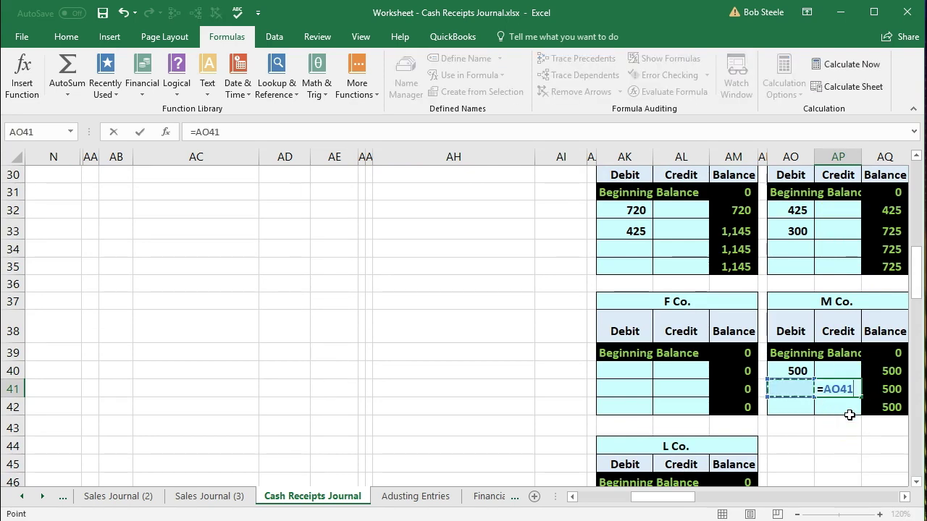
key(ctrl+Left)
key(ctrl+Left)
key(Up)
key(Up)
key(Up)
key(Up)
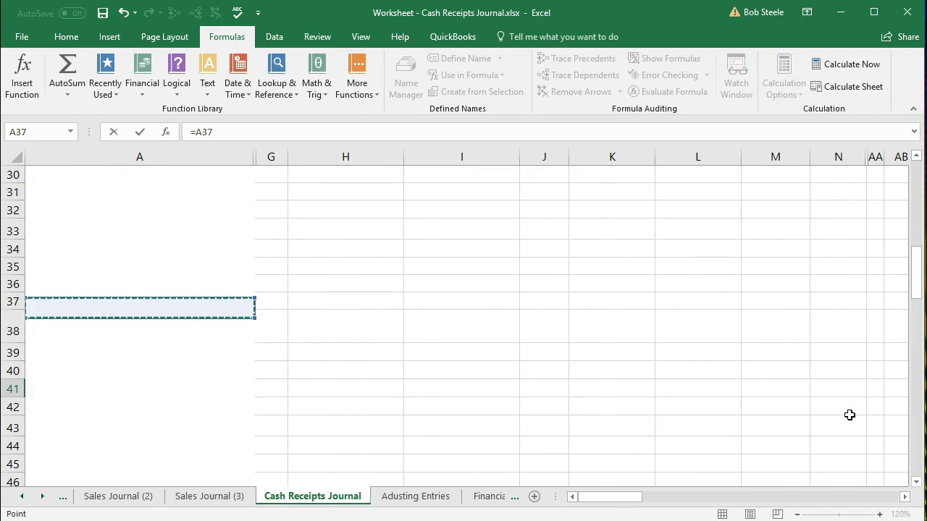
key(Up)
key(Up)
key(Up)
key(Up)
key(Up)
key(Up)
key(Up)
key(Up)
key(Up)
key(Up)
key(Up)
key(Up)
key(Up)
key(Up)
key(Up)
key(Up)
key(Up)
key(Up)
key(Up)
key(Up)
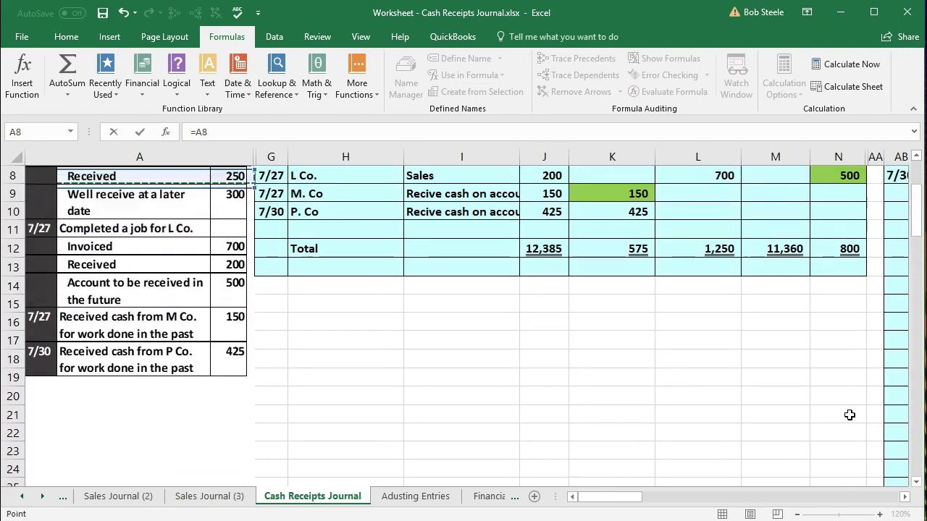
key(Up)
key(Up)
key(Up)
key(Up)
key(Right)
key(Right)
key(Right)
key(Right)
key(Right)
key(Down)
key(Down)
key(Down)
key(Down)
key(Down)
scroll(788, 376, up, 1)
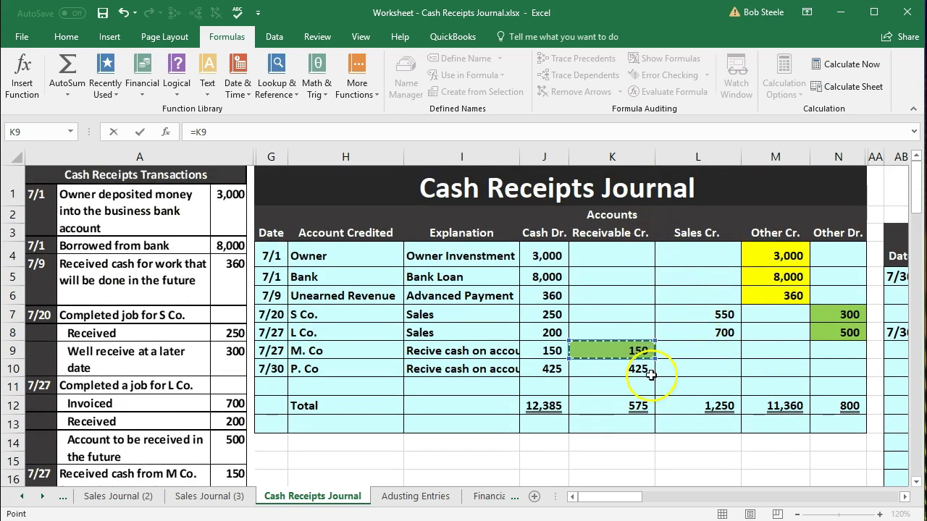
key(Return)
- Make the M Co. credit in AP41 negative by changing its formula to =-K9
key(Right)
key(Right)
key(Right)
key(Right)
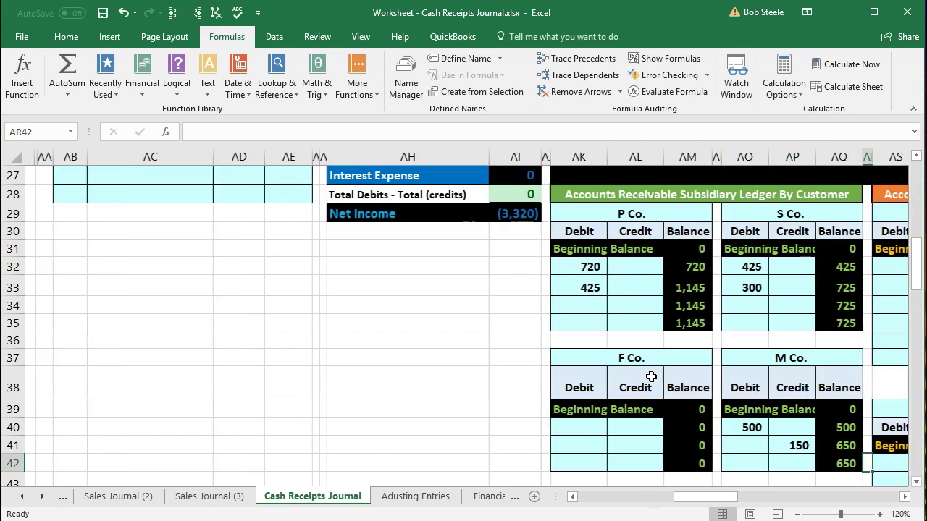
scroll(680, 380, down, 1)
click(725, 389)
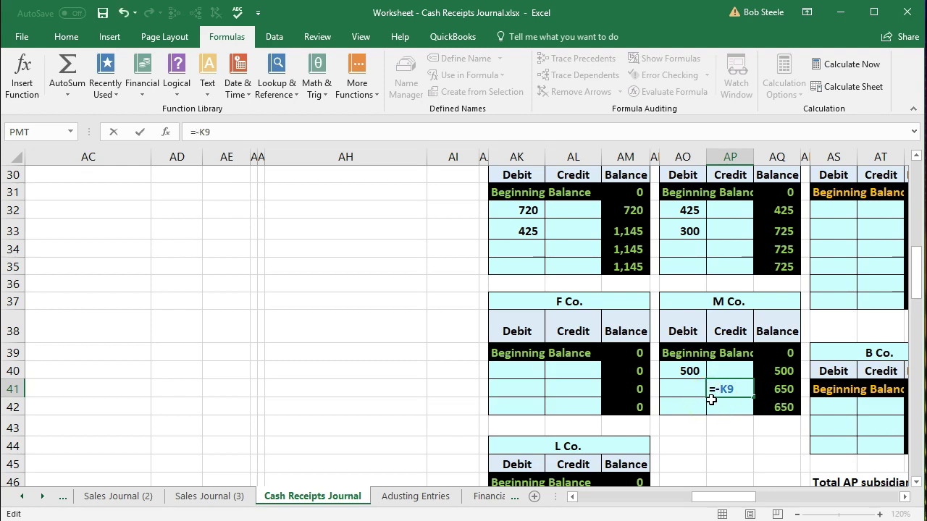
key(Return)
- Review the AP41 credit formula and the M Co. running balances in AQ40 and AQ41
click(724, 390)
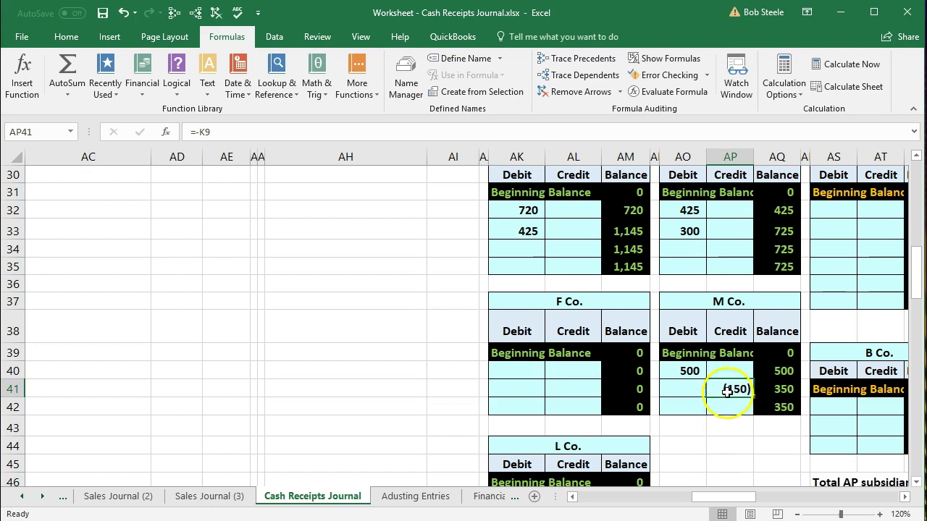
double_click(727, 391)
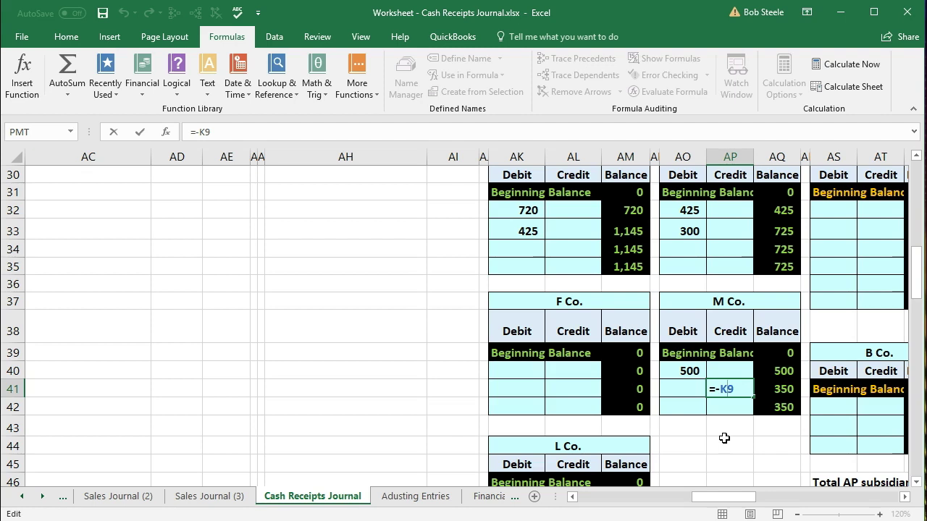
key(Return)
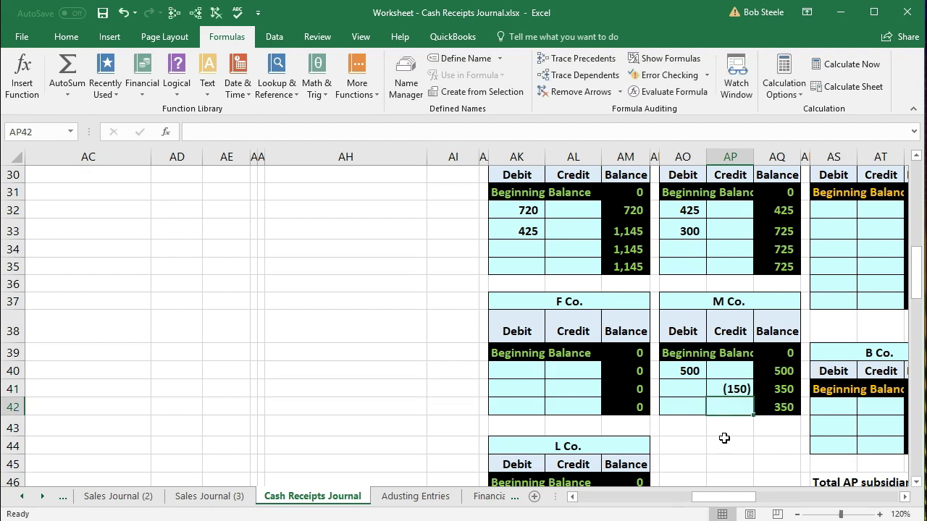
click(781, 392)
key(Up)
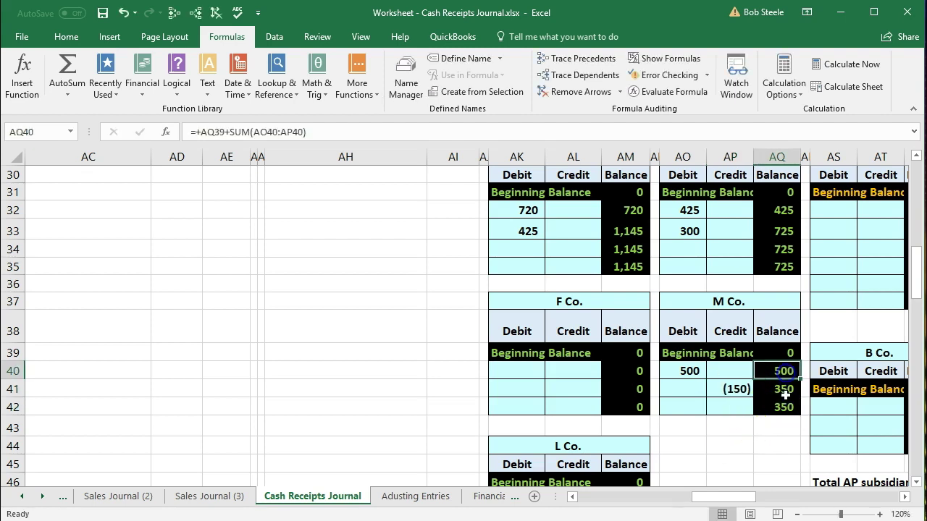
click(737, 389)
click(780, 391)
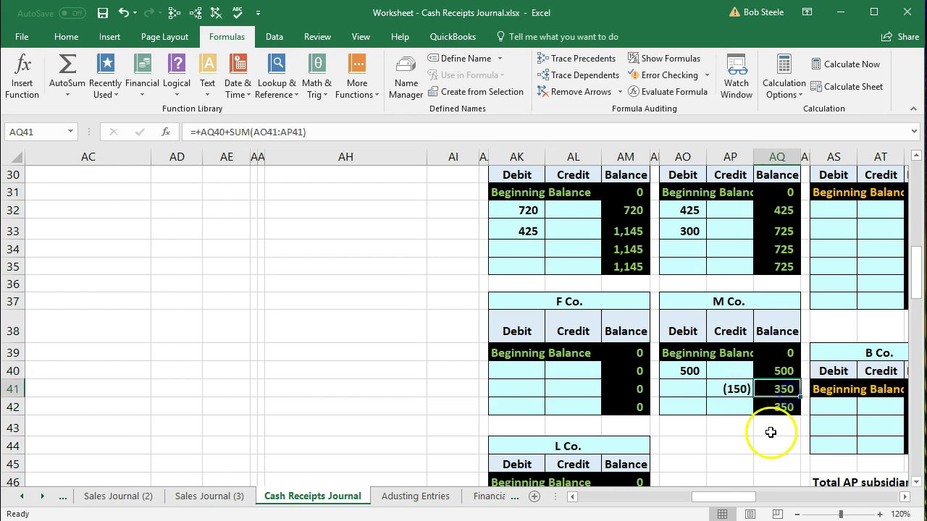
- Check the formula behind the accounts receivable subsidiary ledger total in cell AQ51
drag(748, 497, 624, 484)
scroll(712, 461, down, 2)
scroll(712, 461, down, 2)
click(840, 393)
- Fill the P. Co Receivable Cr. amount in journal cell K10 with light green
scroll(362, 387, up, 12)
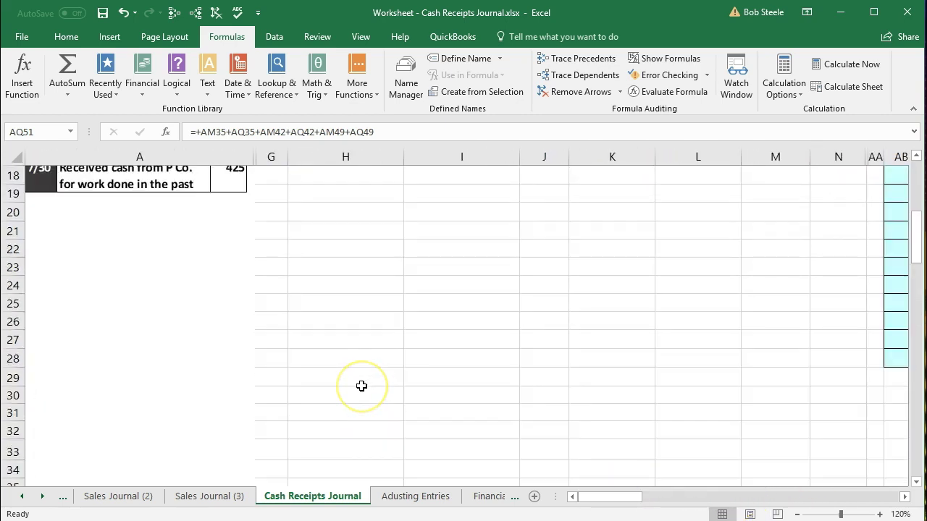
click(604, 312)
right_click(604, 311)
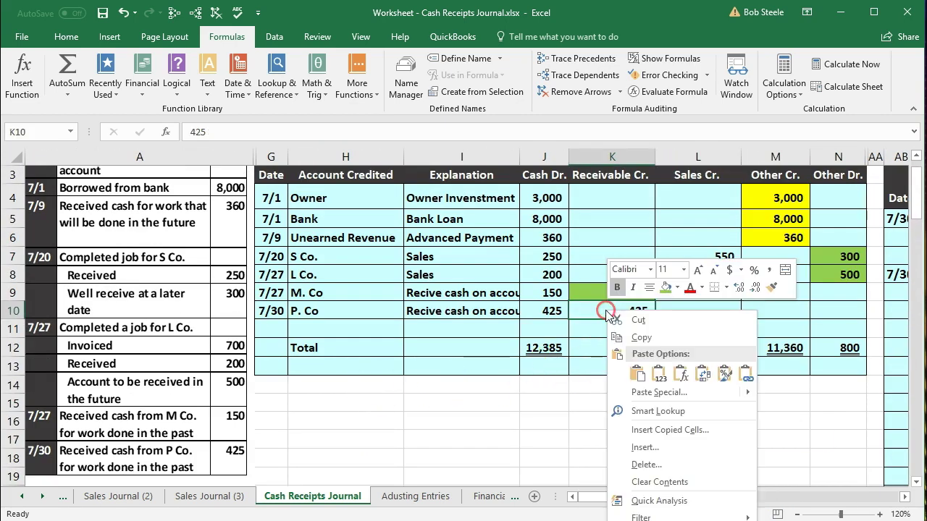
key(Escape)
click(387, 314)
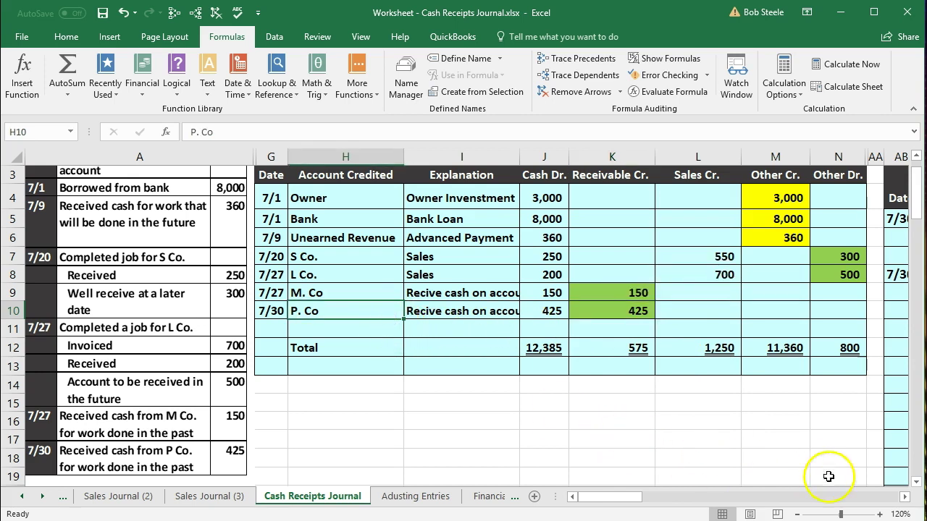
- Post the P. Co receipt of 425 to the customer subsidiary ledger as a negative credit, entering -K10 in cell AL34
click(904, 497)
click(904, 496)
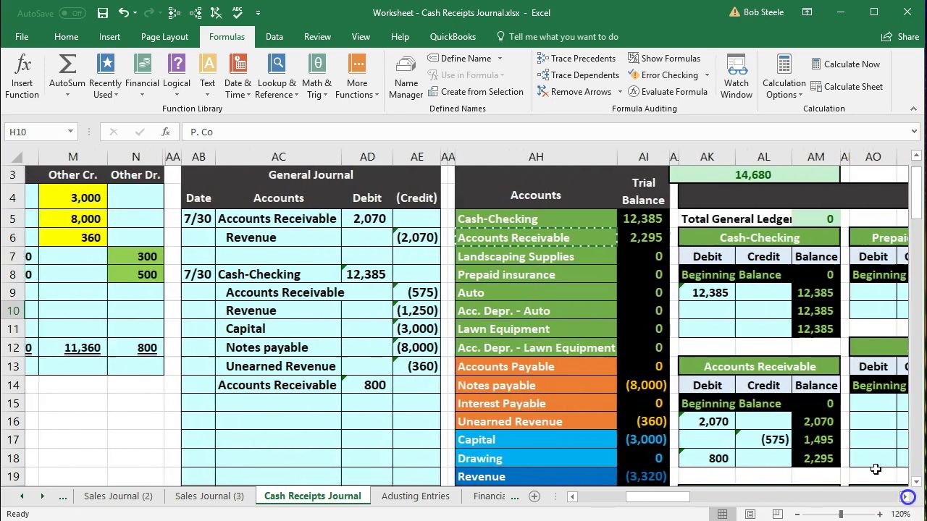
scroll(792, 393, down, 8)
click(905, 497)
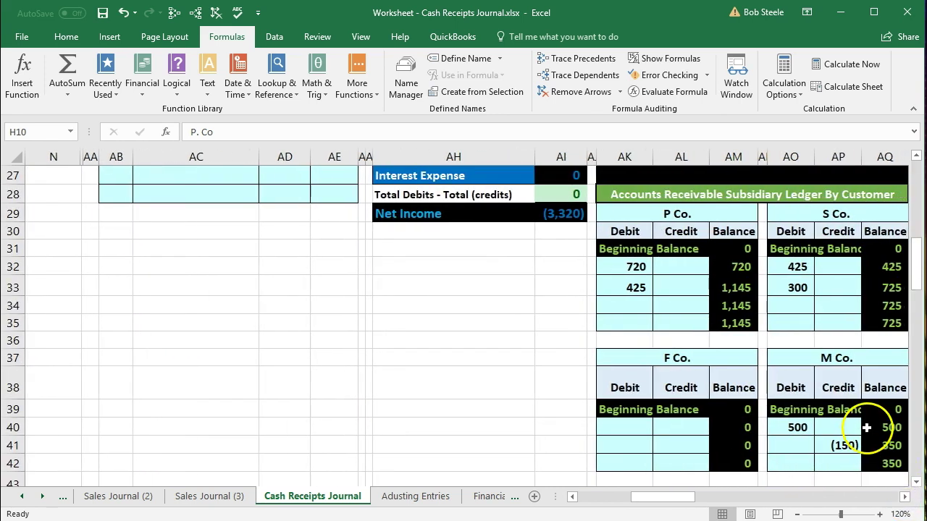
click(683, 311)
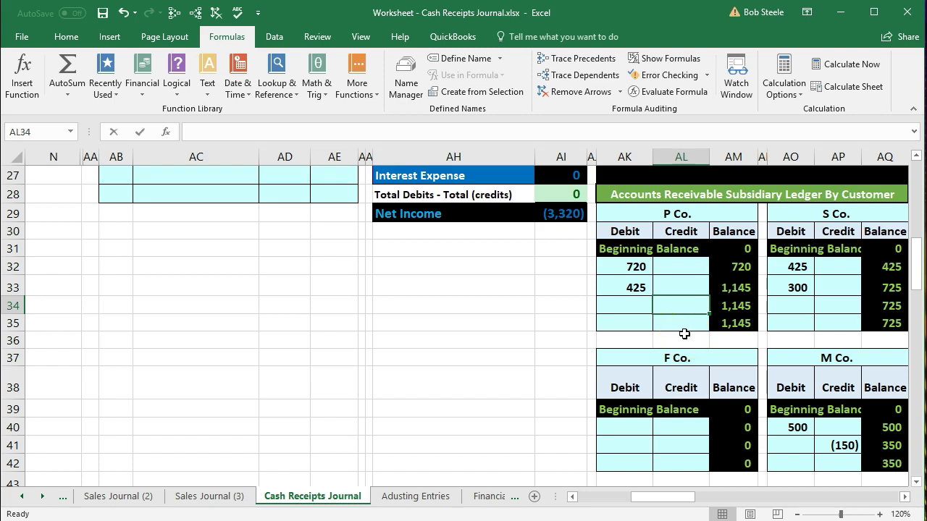
text(-)
key(Left)
key(Left)
key(Left)
key(Left)
key(Left)
key(Left)
key(Left)
key(Left)
key(Left)
key(Left)
key(Left)
key(Left)
key(Left)
key(Left)
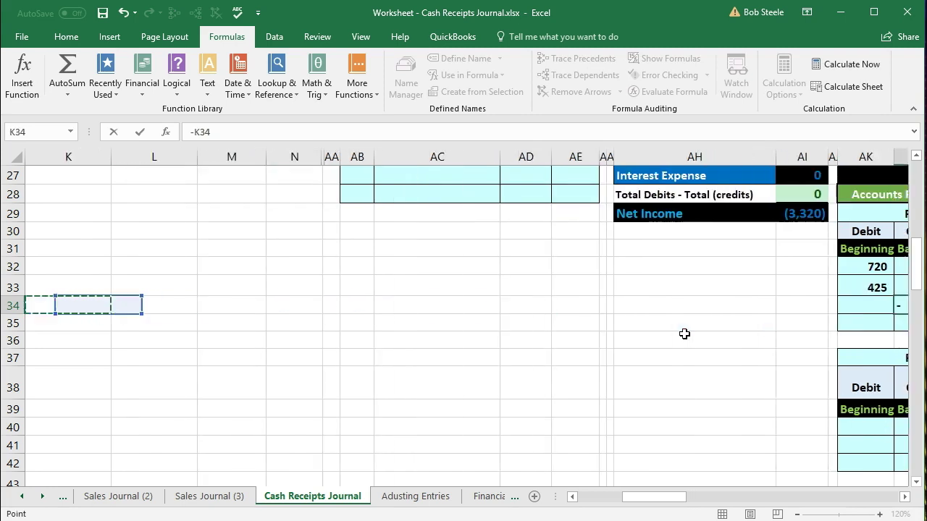
key(Left)
key(Left)
key(Left)
key(Left)
key(Left)
key(Up)
key(Up)
key(Up)
key(Up)
key(Up)
key(Up)
key(Up)
key(Up)
key(Up)
key(Up)
key(Up)
key(Up)
key(Up)
key(Up)
key(Up)
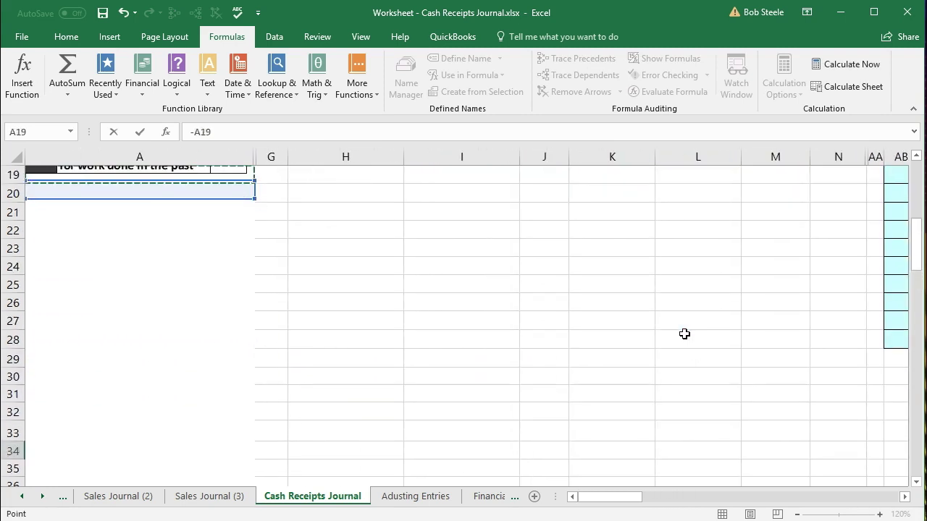
key(Up)
key(Up)
key(Up)
key(Up)
key(Up)
key(Up)
key(Up)
key(Up)
key(Up)
key(Up)
key(Up)
key(Up)
key(Up)
key(Up)
key(Up)
key(Right)
key(Right)
key(Right)
key(Right)
key(Right)
key(Down)
key(Down)
key(Down)
key(Down)
key(Down)
key(Down)
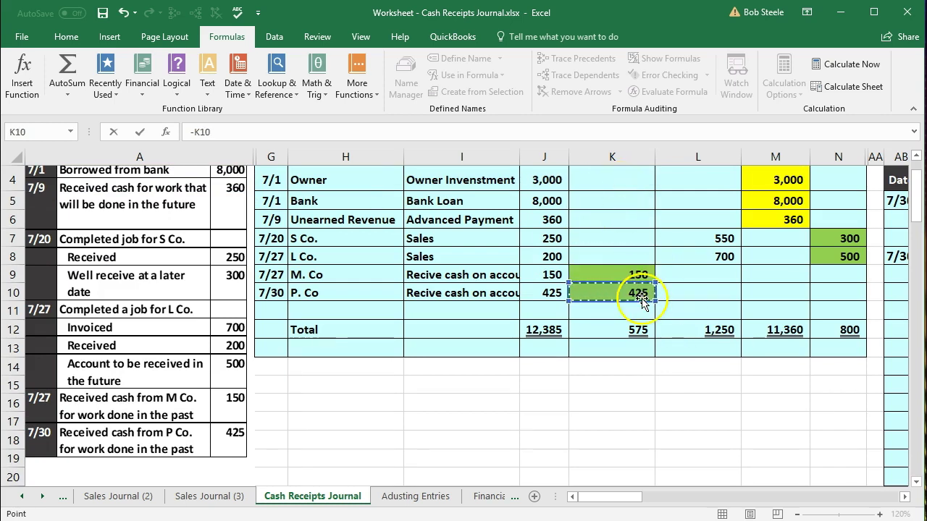
key(Return)
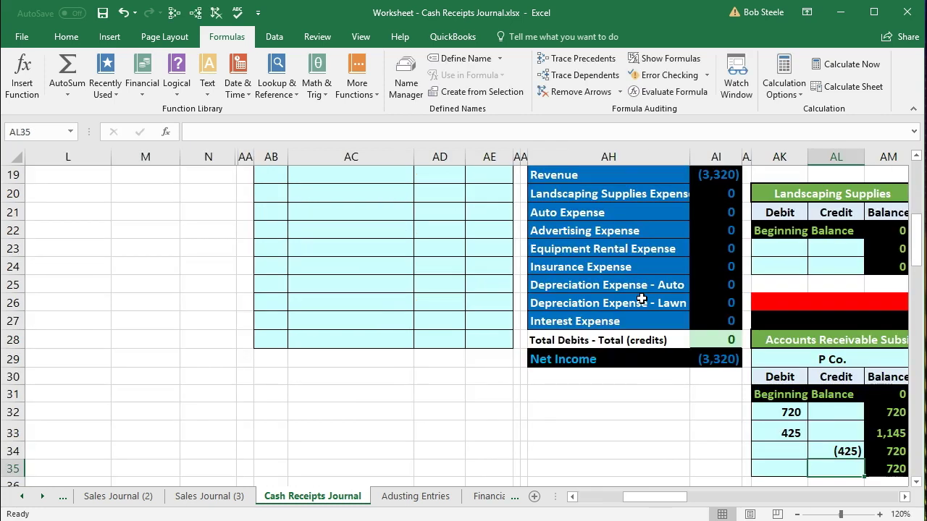
- Review the P Co. credit formula in AL34 and the running balances in AM33 and AM34
key(Right)
key(Right)
key(Right)
key(Right)
key(Right)
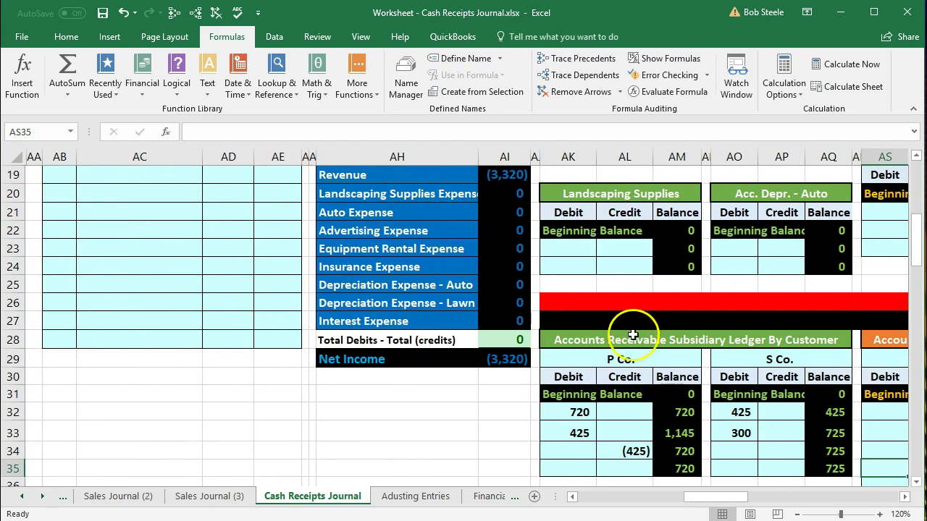
scroll(627, 359, down, 1)
click(630, 398)
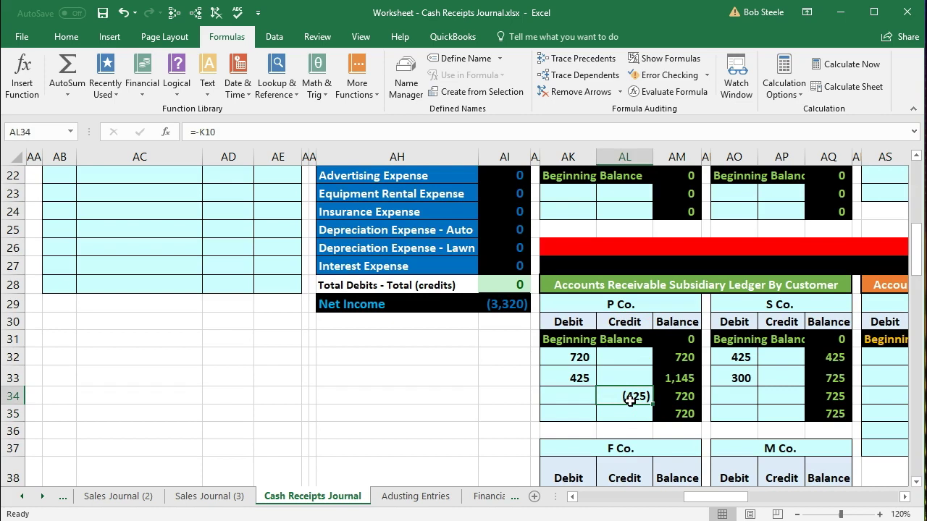
double_click(630, 401)
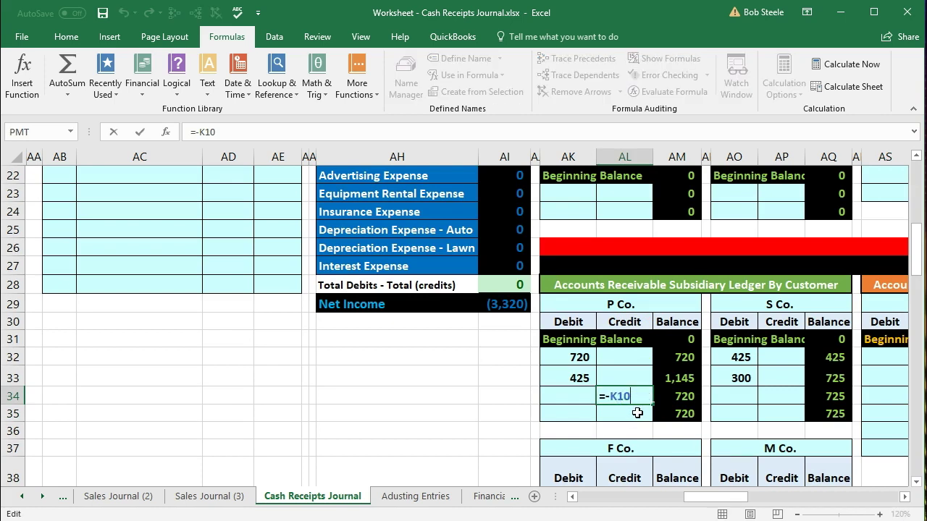
key(Return)
click(640, 400)
click(674, 379)
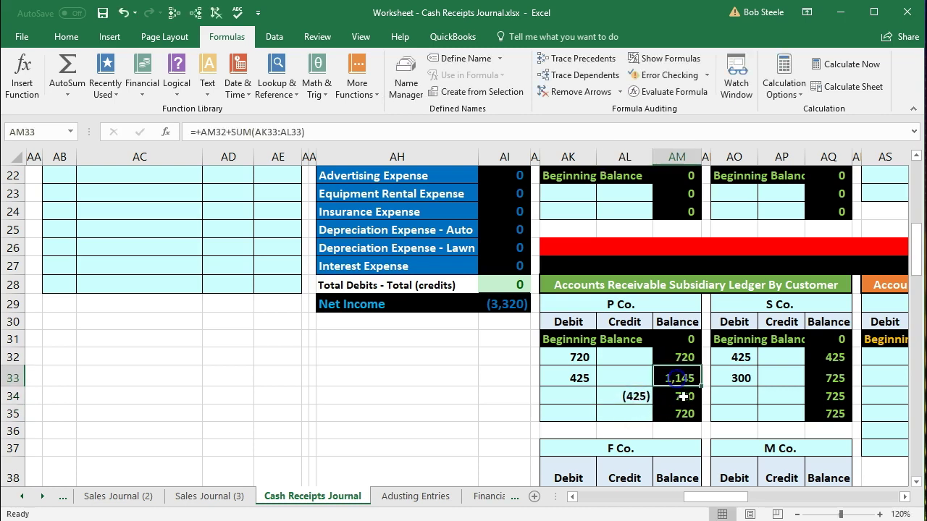
click(640, 398)
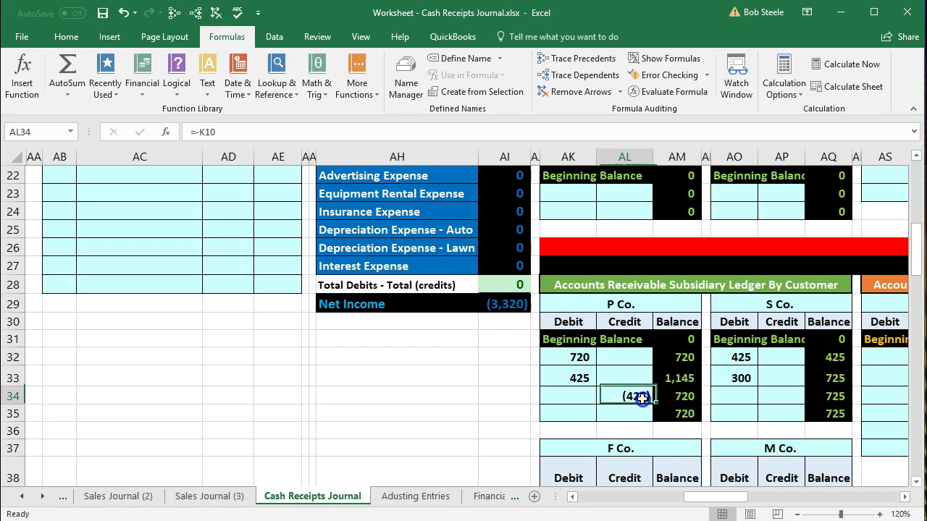
click(681, 398)
- Compare the customer subsidiary ledger total in AQ51 with the trial balance's Accounts Receivable in AI6
scroll(815, 375, down, 5)
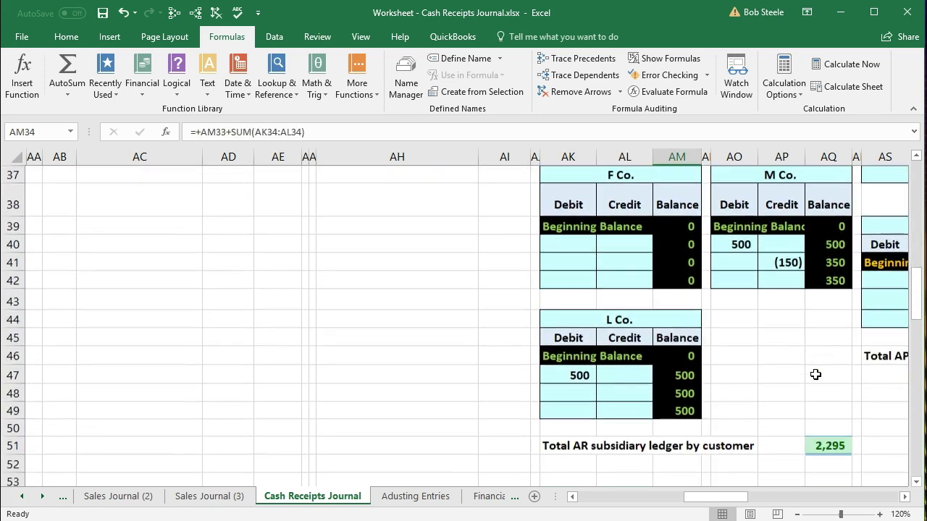
double_click(818, 446)
scroll(784, 464, up, 4)
scroll(784, 464, down, 4)
key(Return)
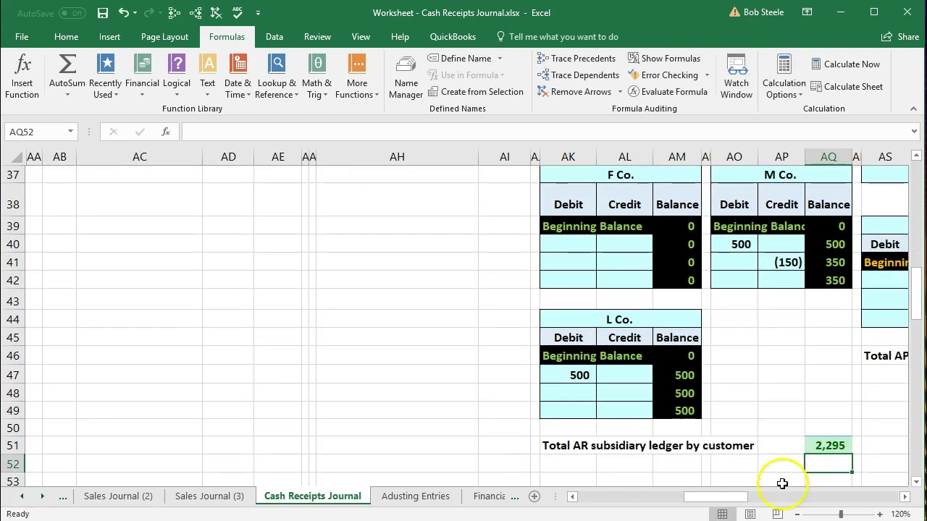
drag(726, 496, 695, 498)
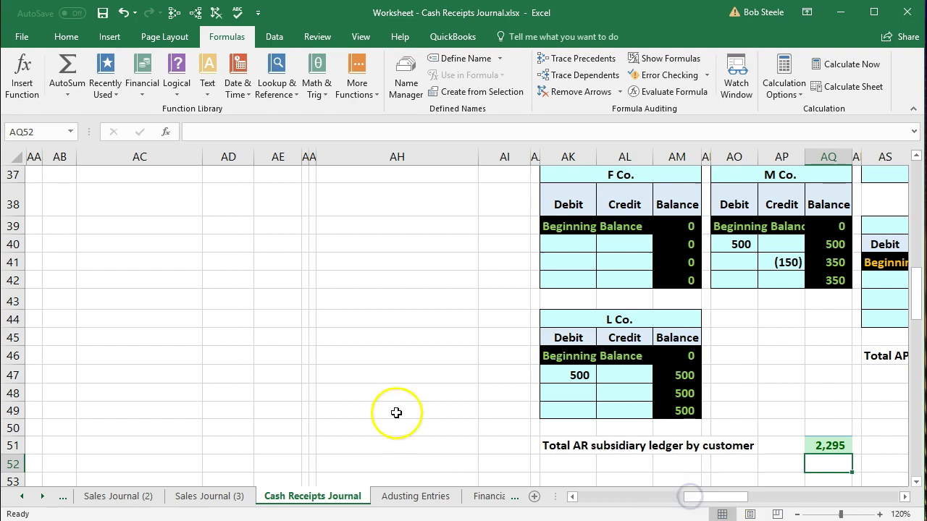
scroll(396, 412, up, 11)
scroll(397, 411, up, 2)
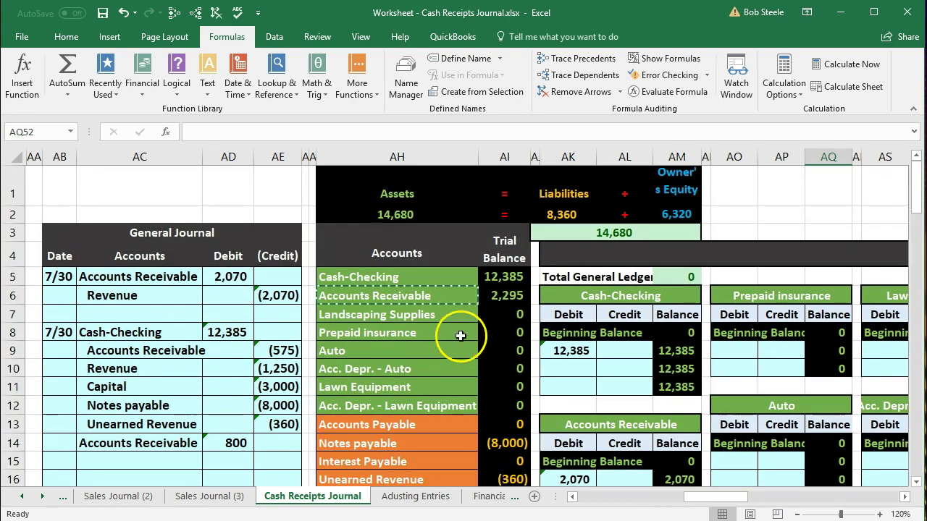
click(488, 293)
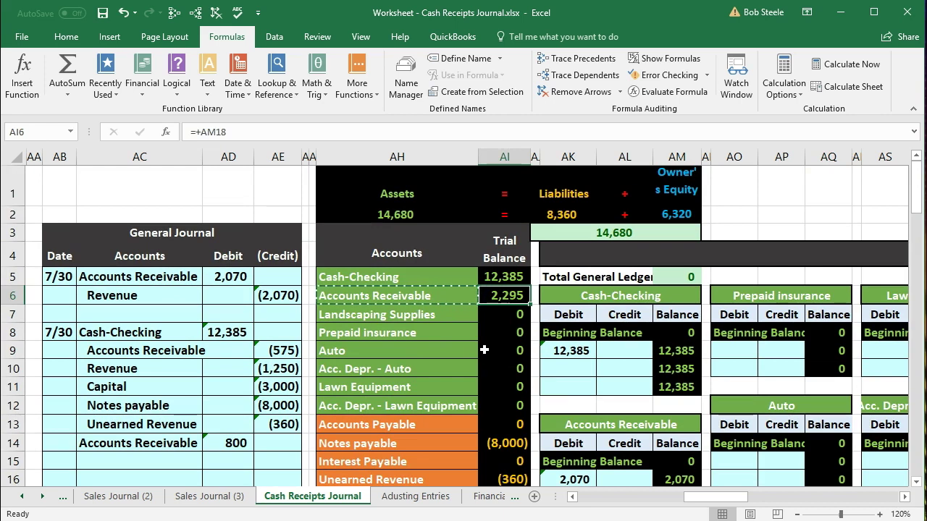
- Review the cash receipts journal's P. Co receivable credit in K10 and its Sales Cr., Other Cr. and Other Dr. columns
click(572, 497)
click(572, 497)
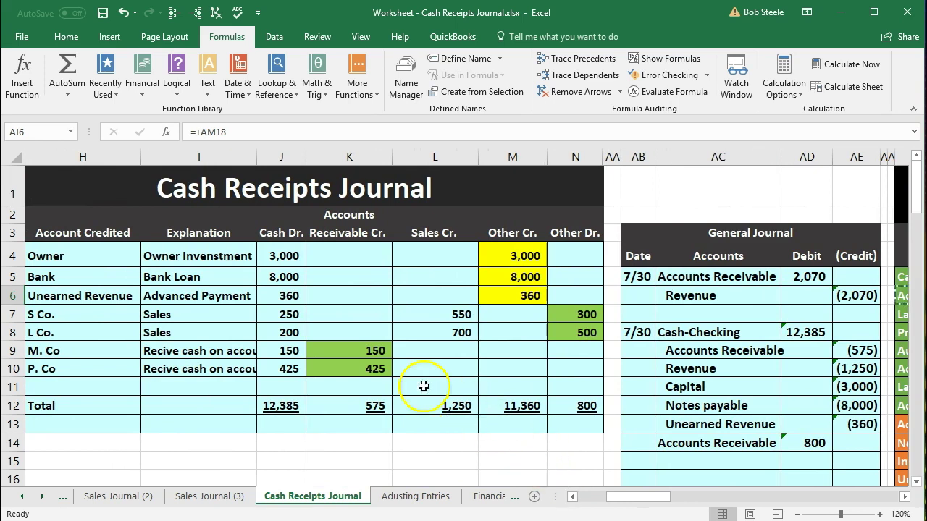
click(375, 368)
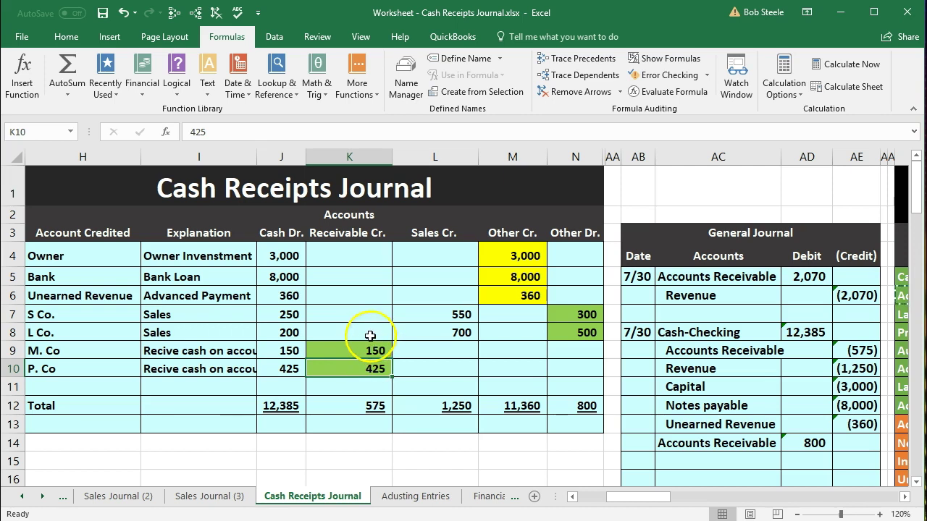
click(421, 238)
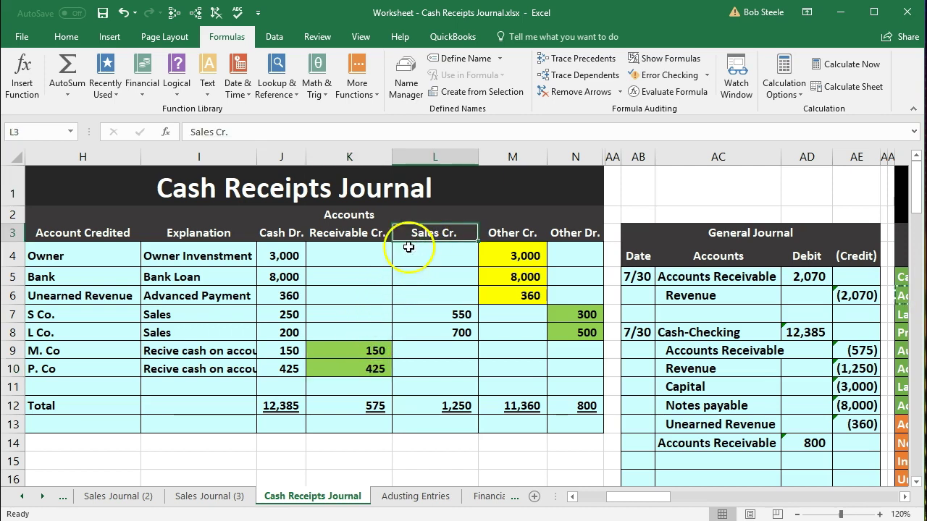
click(508, 232)
click(570, 235)
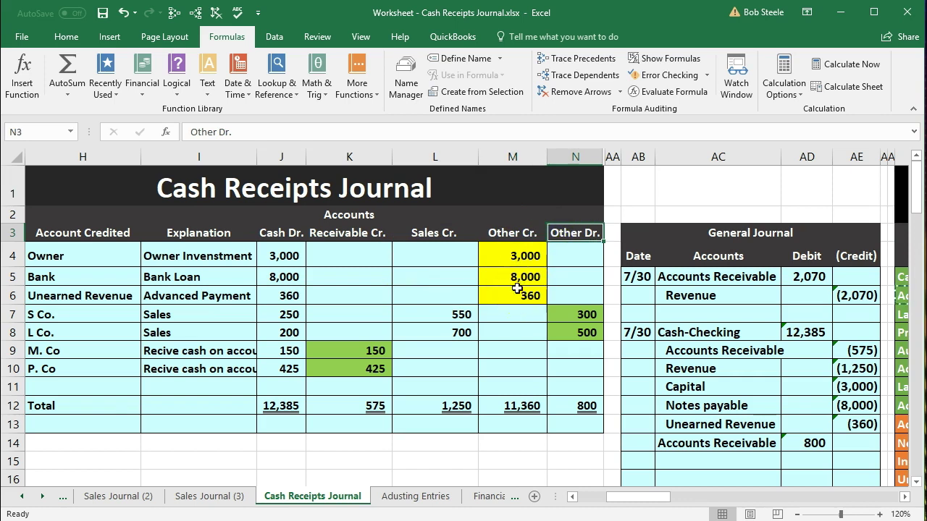